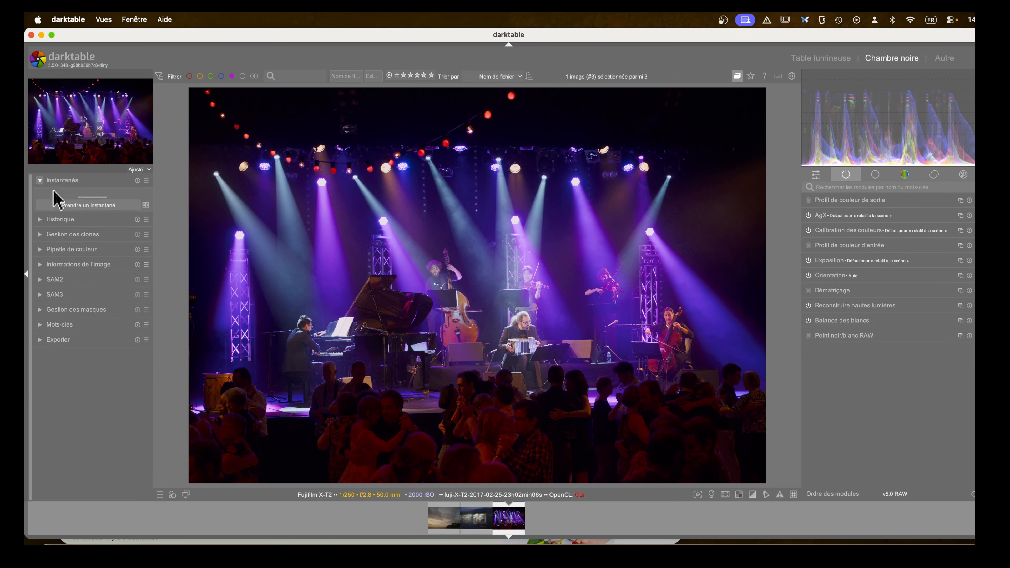
# Collapse the Instantanés section and open the AgX module's settings
pyautogui.click(41, 180)
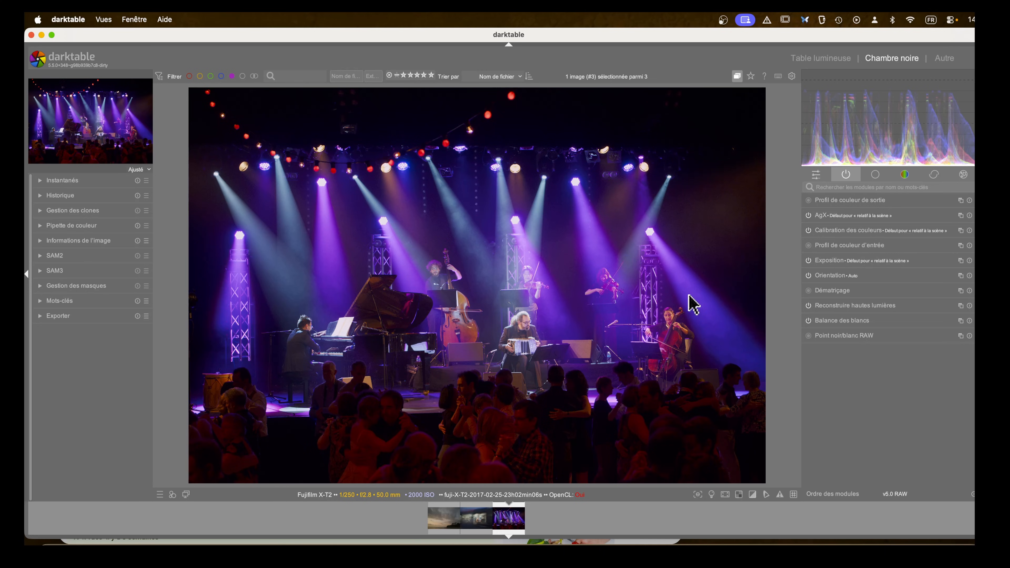
pyautogui.click(840, 216)
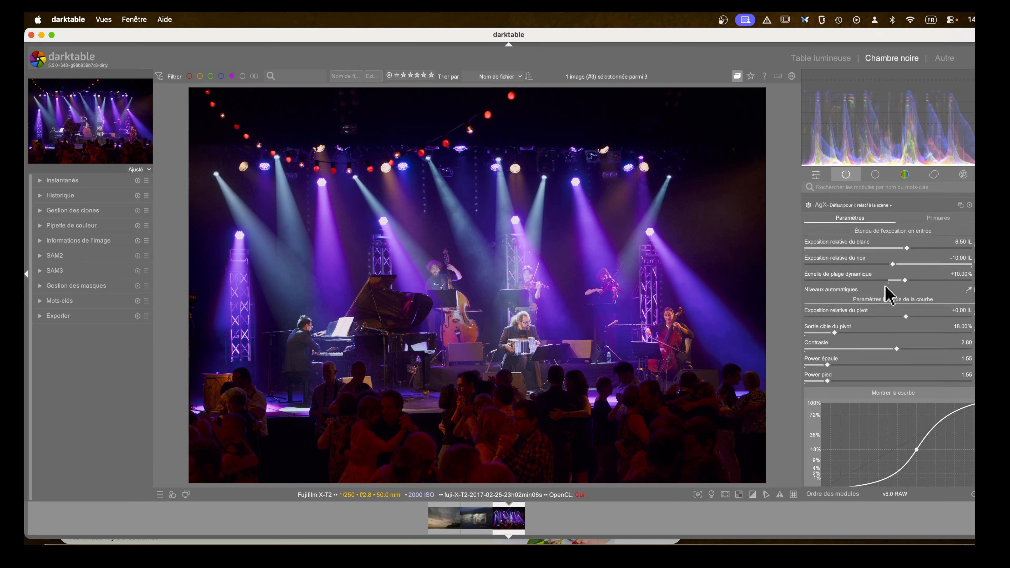
pyautogui.click(970, 286)
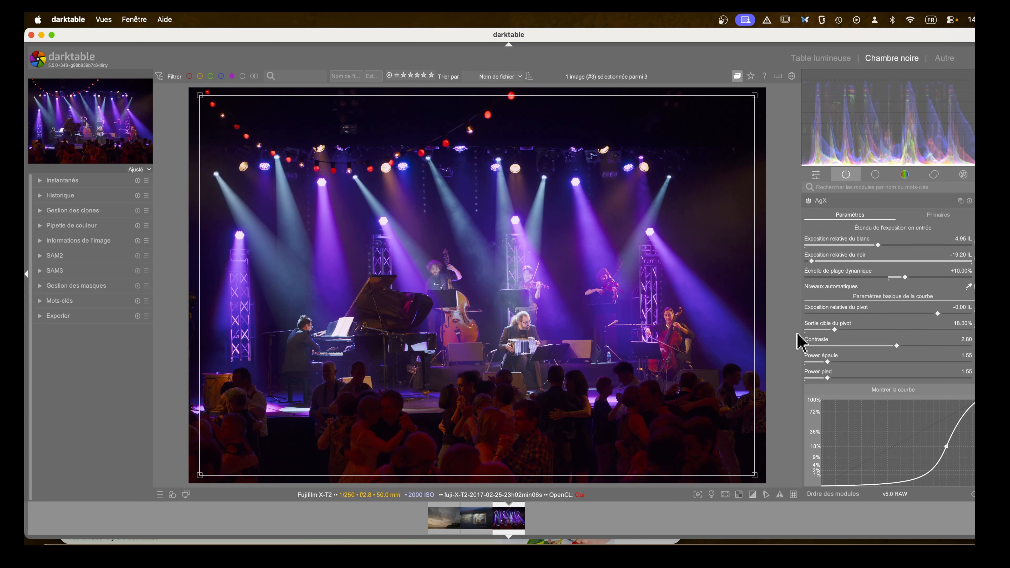
pyautogui.click(896, 346)
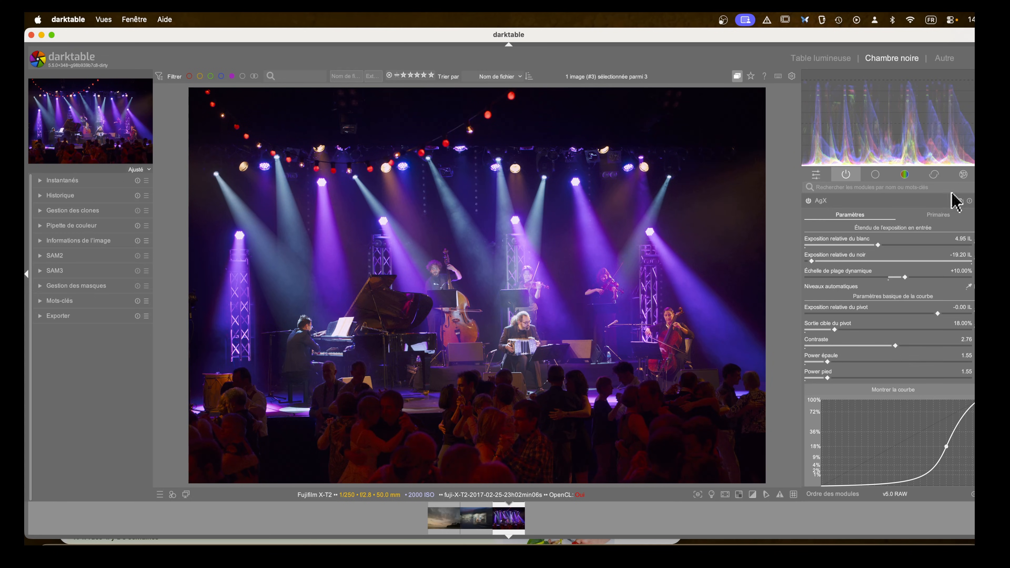
pyautogui.click(970, 201)
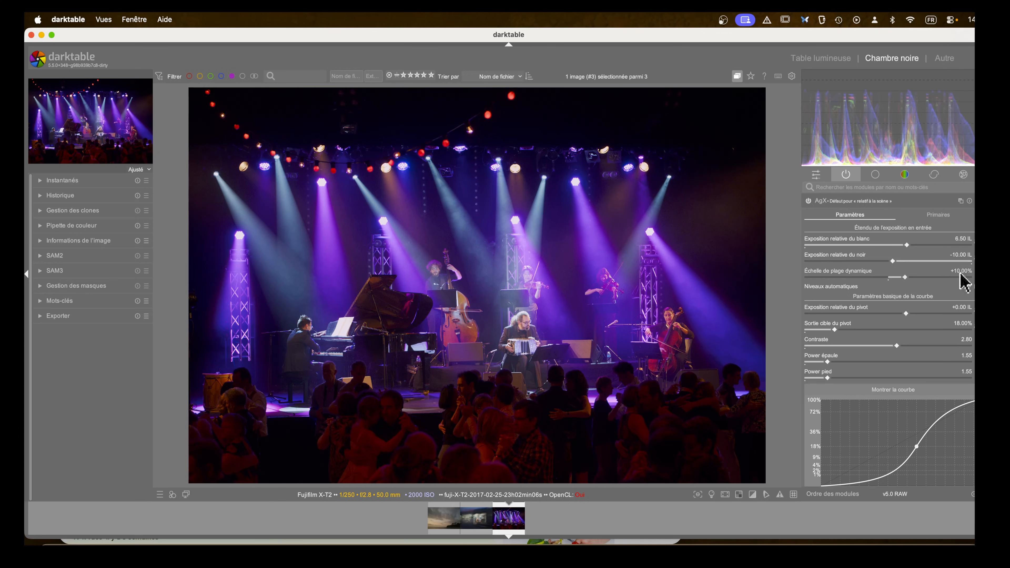
# Apply AgX's automatic levels over the whole image area and raise the curve's Contraste to about 3.48
pyautogui.click(969, 286)
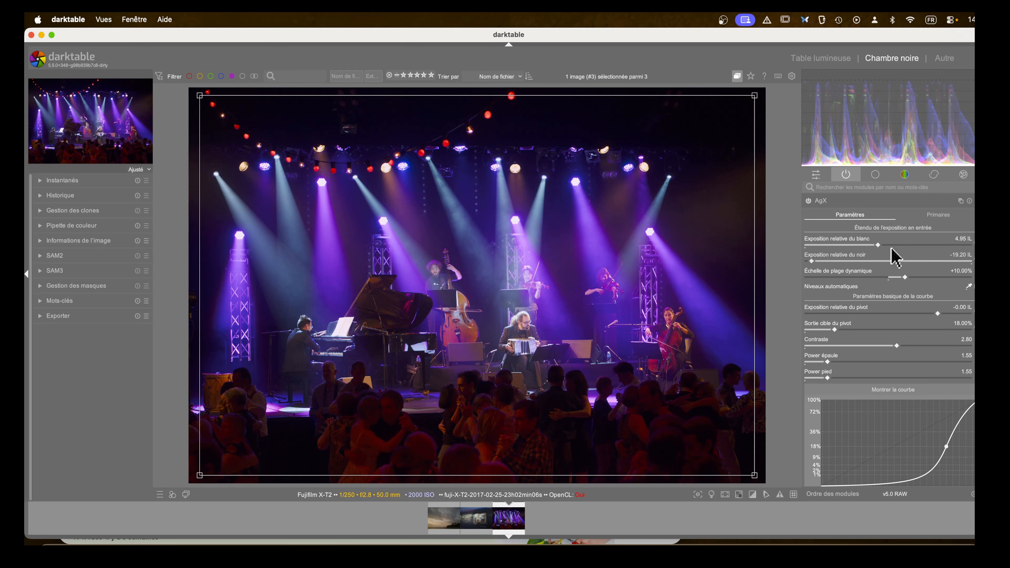
pyautogui.moveTo(897, 353); pyautogui.dragTo(920, 351)
pyautogui.scroll(-2, 850, 409)
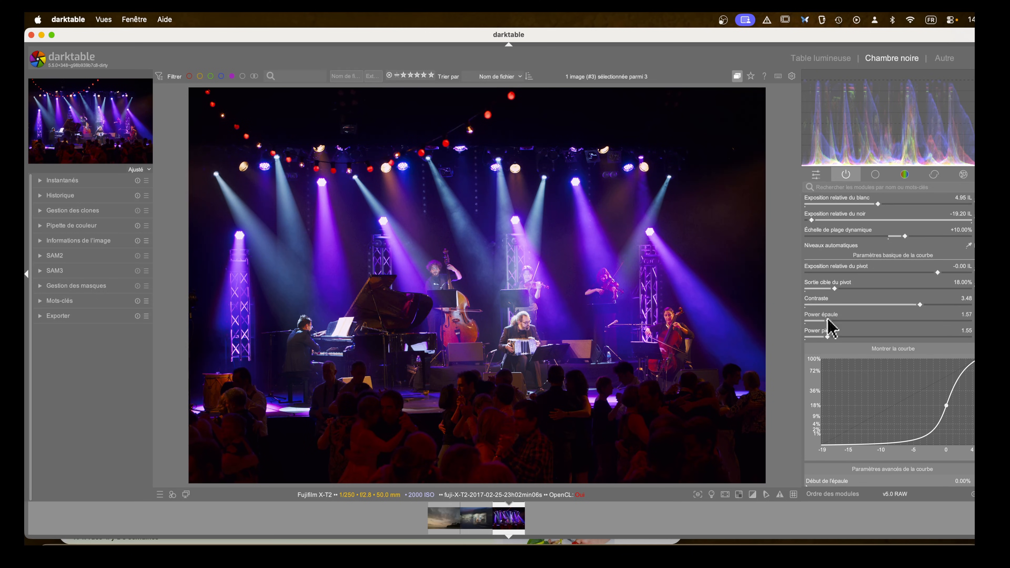
# Raise Power épaule to about 3.11 and, in the advanced curve parameters, Début de l'épaule to about 53%
pyautogui.moveTo(828, 320); pyautogui.dragTo(892, 332)
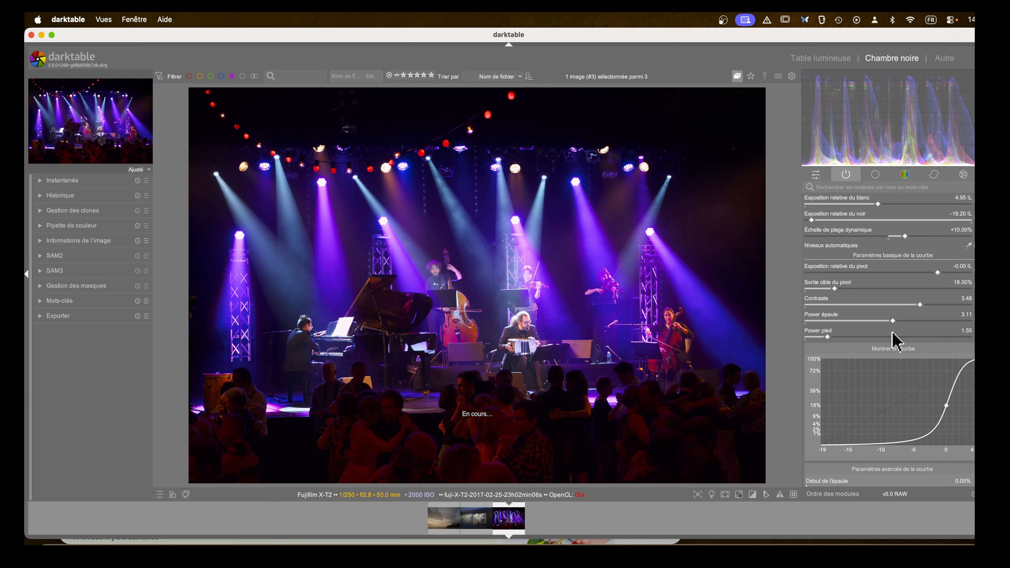
pyautogui.scroll(-5, 893, 343)
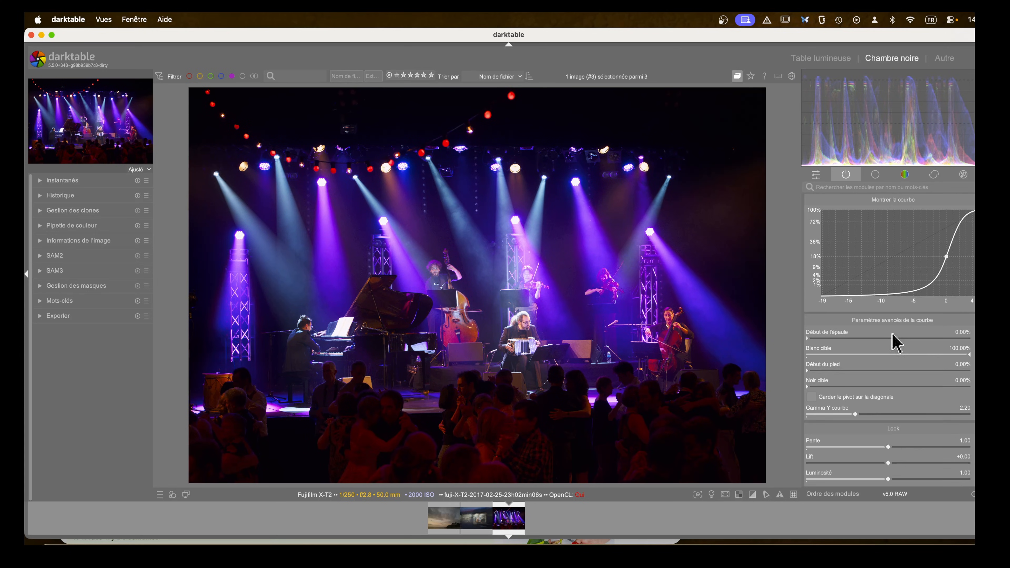
pyautogui.scroll(2, 870, 330)
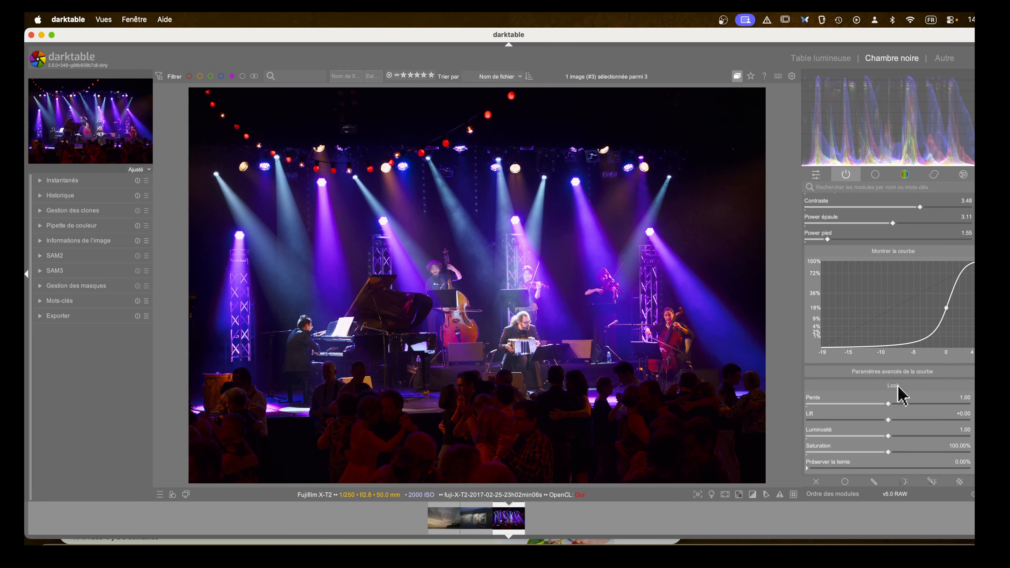
pyautogui.scroll(-2, 893, 382)
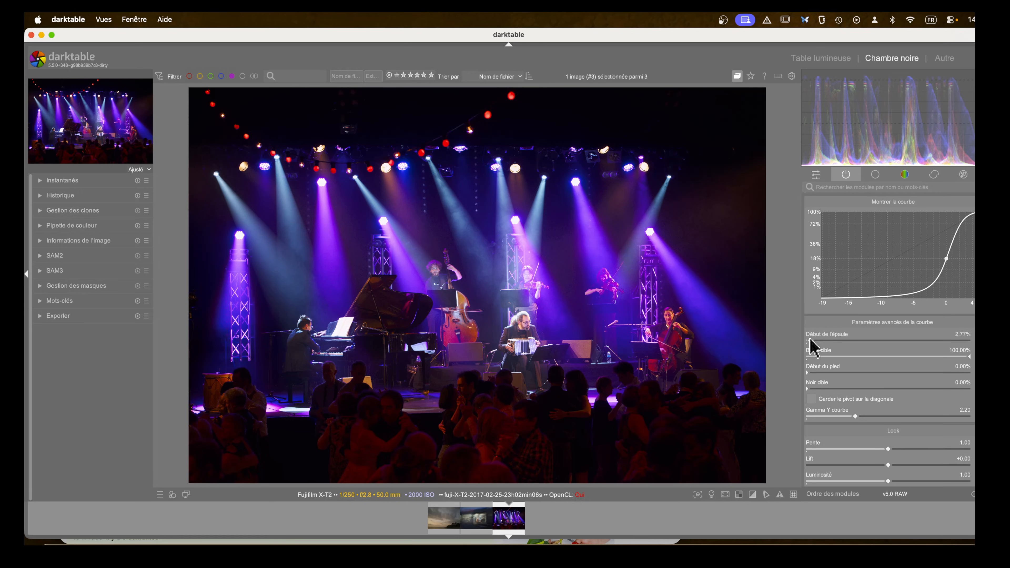
pyautogui.moveTo(809, 341); pyautogui.dragTo(858, 342)
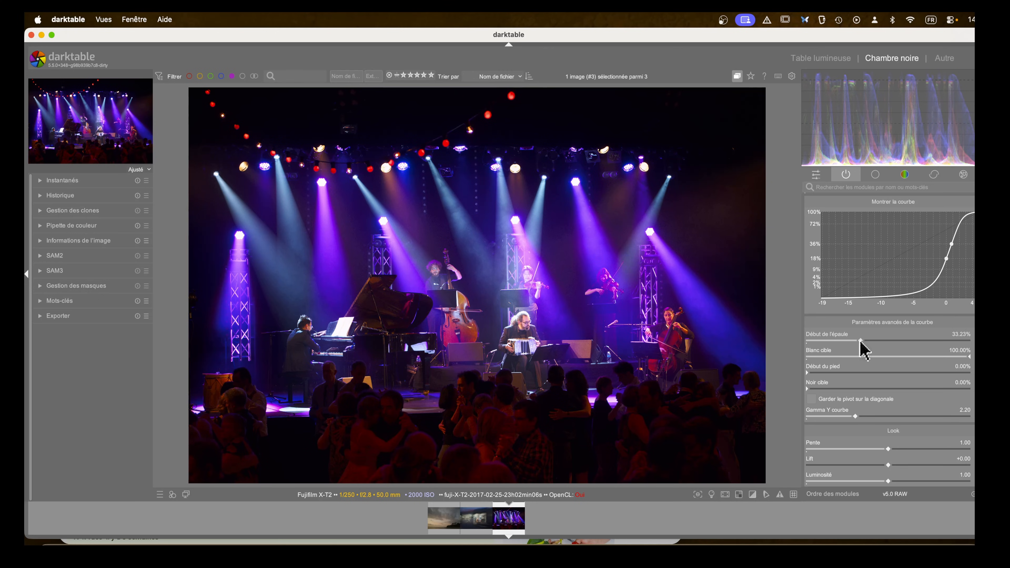
pyautogui.moveTo(860, 342); pyautogui.dragTo(892, 341)
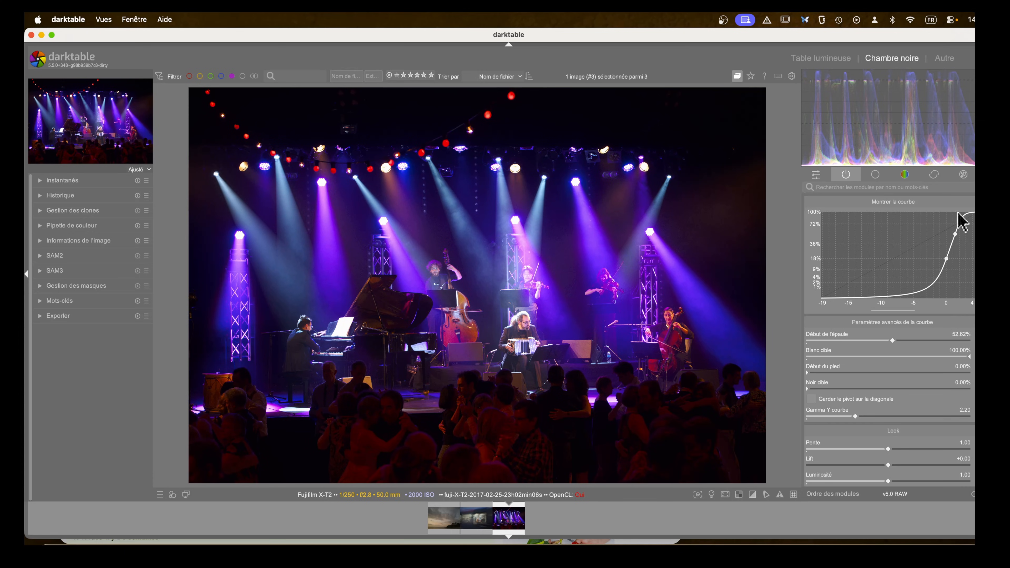
pyautogui.moveTo(891, 341)
pyautogui.mouseDown()
pyautogui.moveTo(936, 342)
pyautogui.moveTo(875, 339)
pyautogui.mouseUp()
pyautogui.moveTo(876, 340)
pyautogui.mouseDown()
pyautogui.moveTo(823, 338)
pyautogui.moveTo(923, 343)
pyautogui.moveTo(859, 336)
pyautogui.moveTo(894, 344)
pyautogui.mouseUp()
# Keep Début du pied at 0%, collapse the advanced curve parameters, and lower Power pied to about 1.12
pyautogui.moveTo(809, 373); pyautogui.dragTo(772, 372)
pyautogui.click(868, 325)
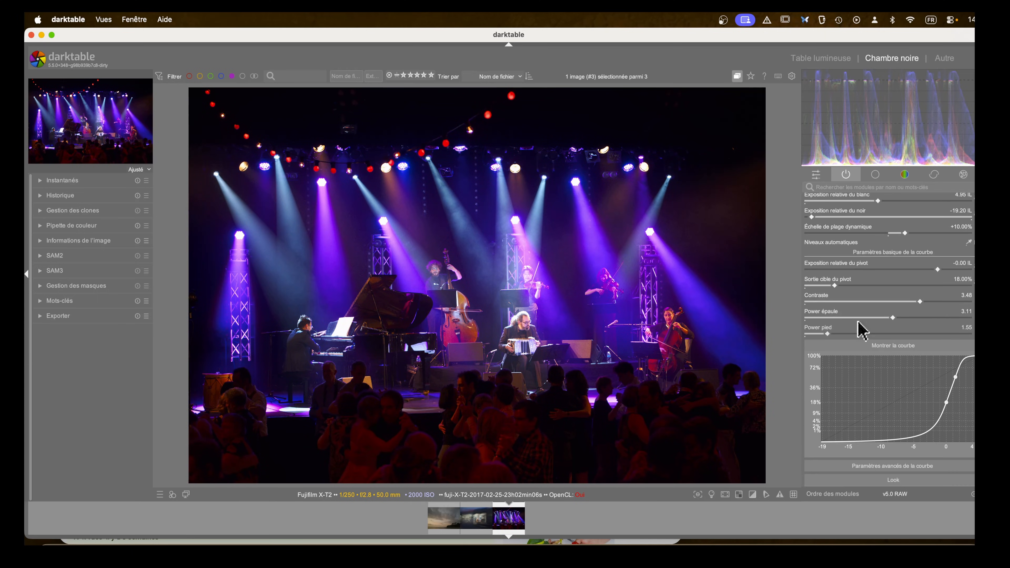
pyautogui.moveTo(832, 336); pyautogui.dragTo(810, 335)
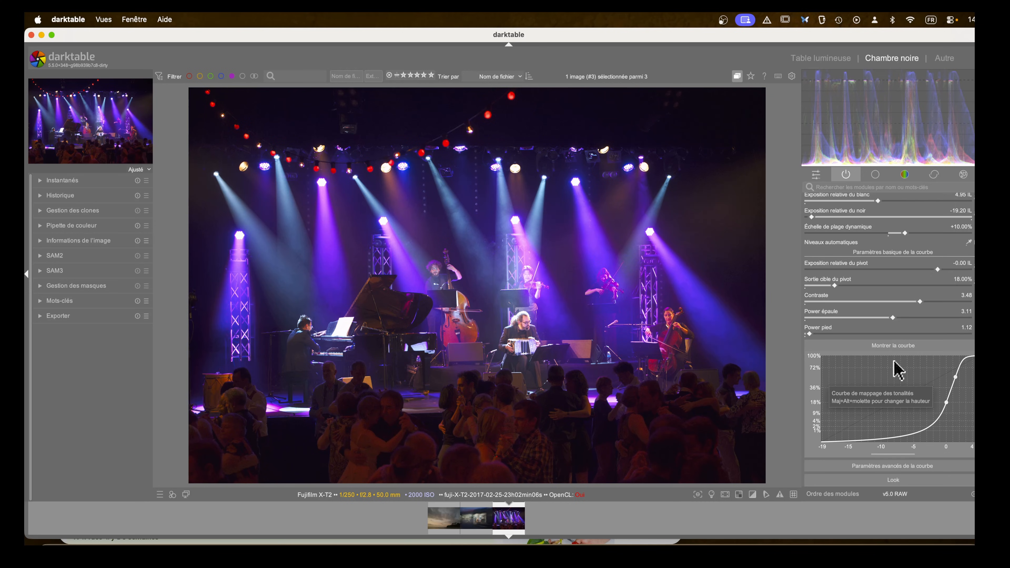
# Switch the AgX module to its Primaires settings
pyautogui.scroll(3, 894, 359)
pyautogui.click(959, 231)
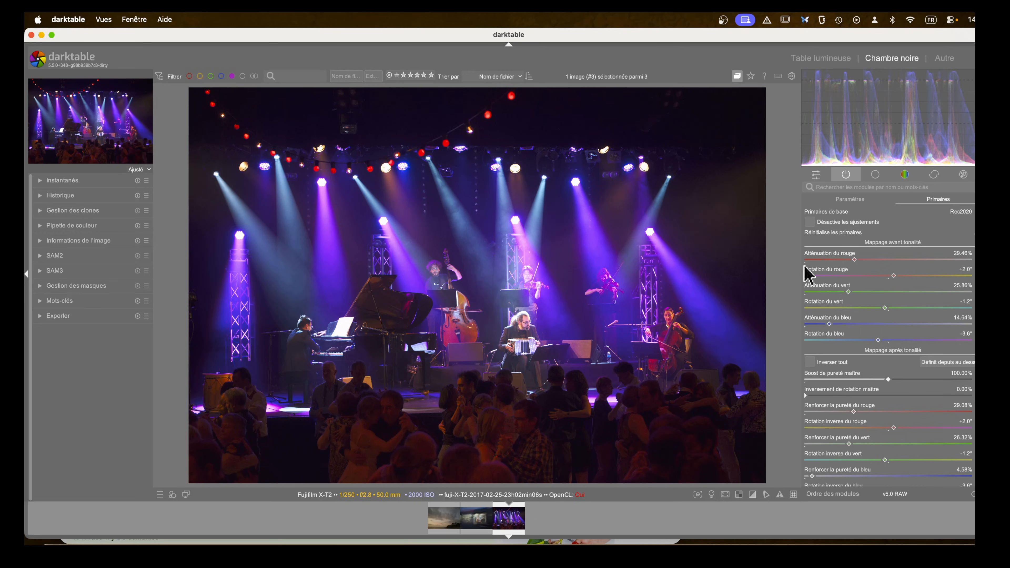
pyautogui.scroll(2, 808, 271)
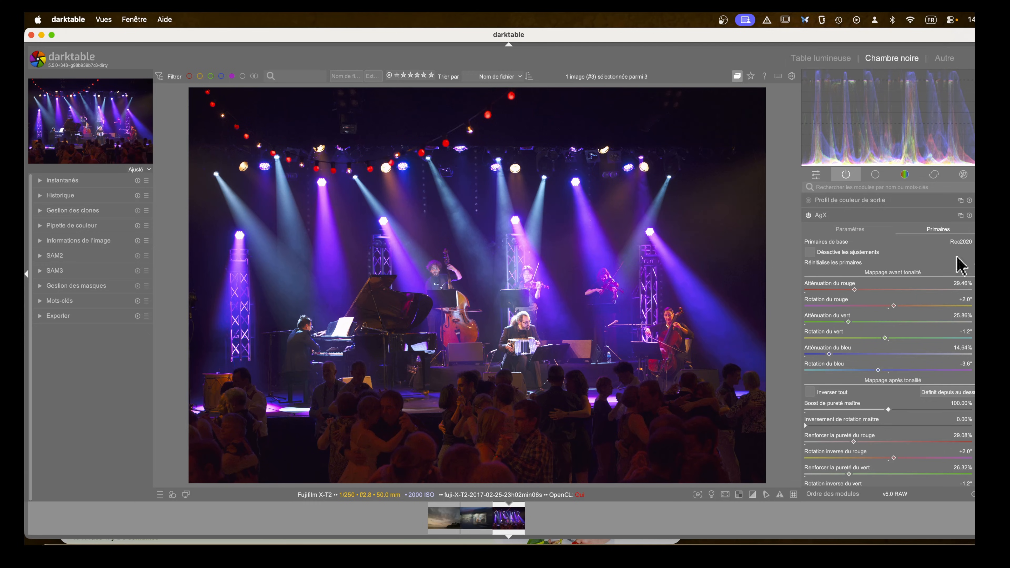
# Compare the Non-modifiées, Doux and Comme-Blender configurations for resetting the AgX primaries
pyautogui.click(974, 262)
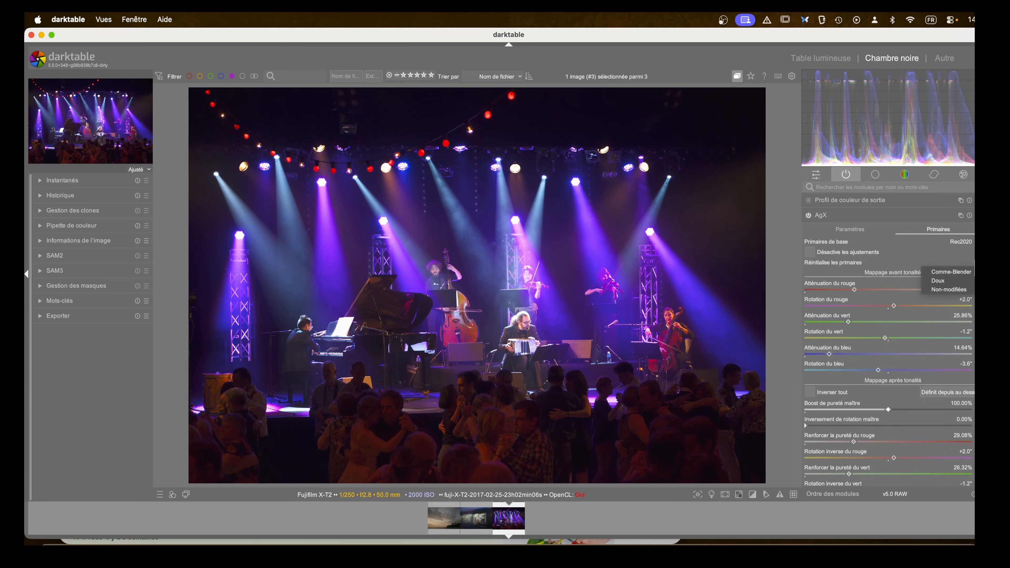
pyautogui.click(953, 297)
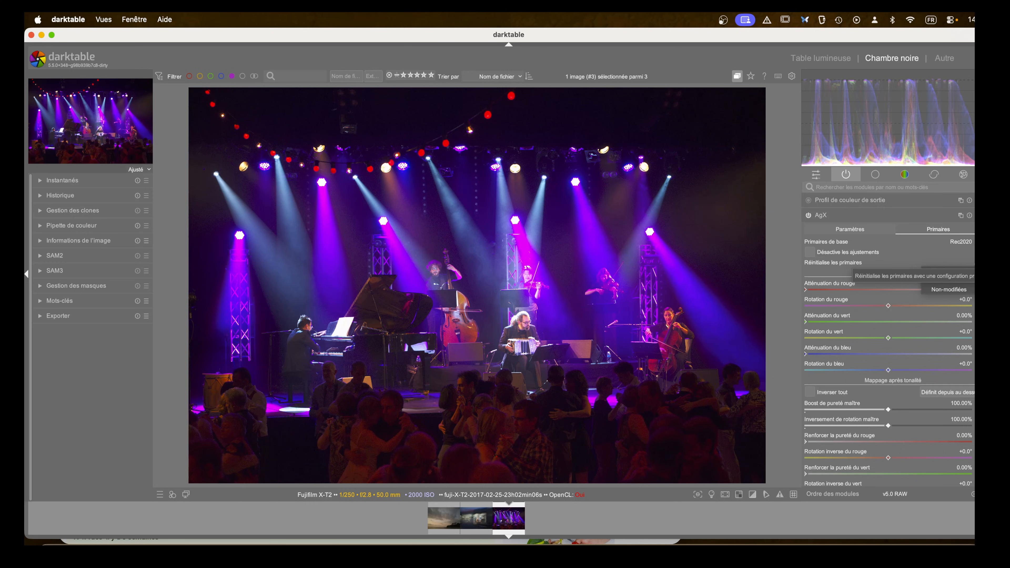
pyautogui.click(971, 262)
pyautogui.click(965, 282)
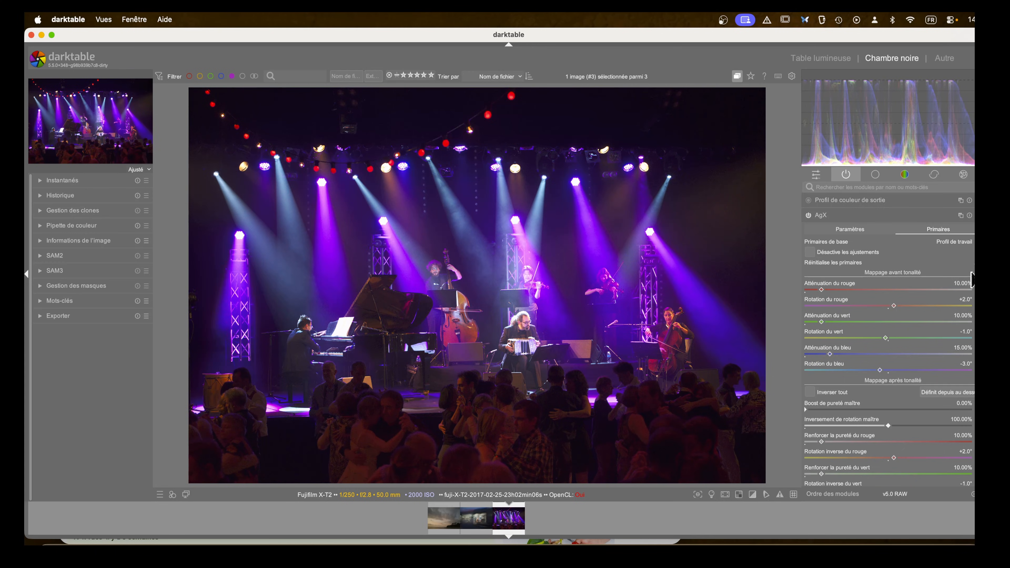
pyautogui.click(974, 262)
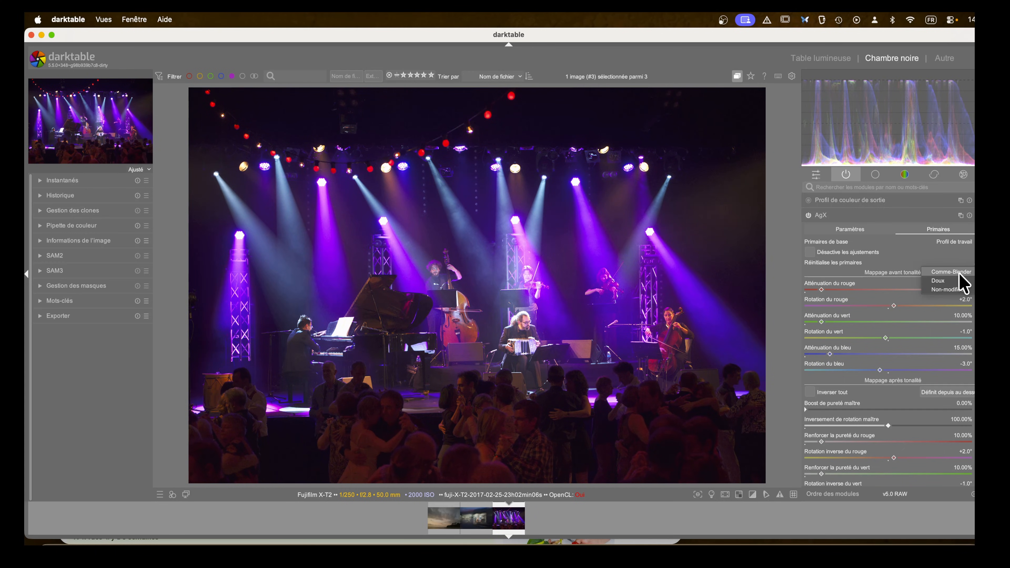
pyautogui.click(960, 272)
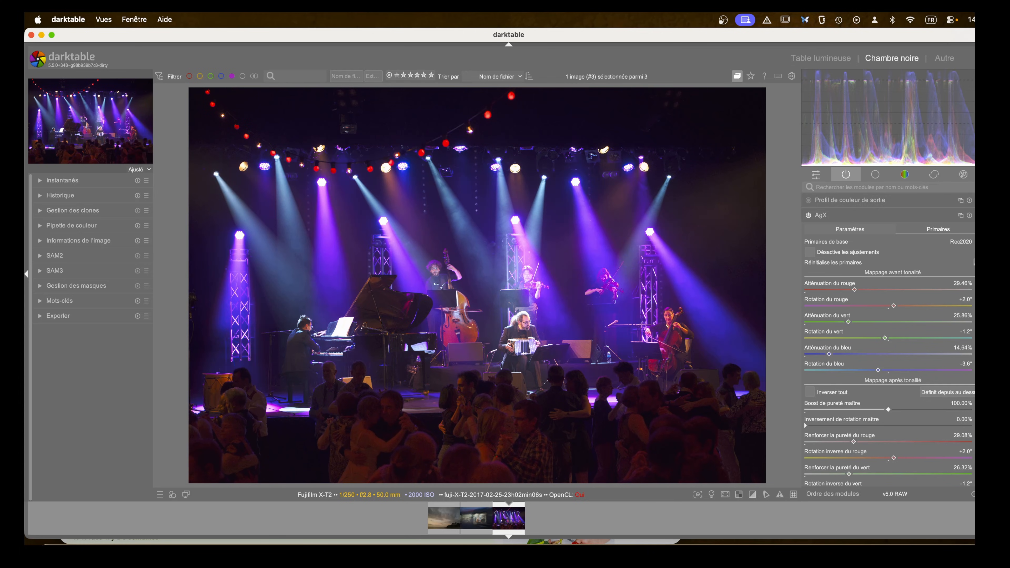
pyautogui.click(974, 262)
pyautogui.click(968, 280)
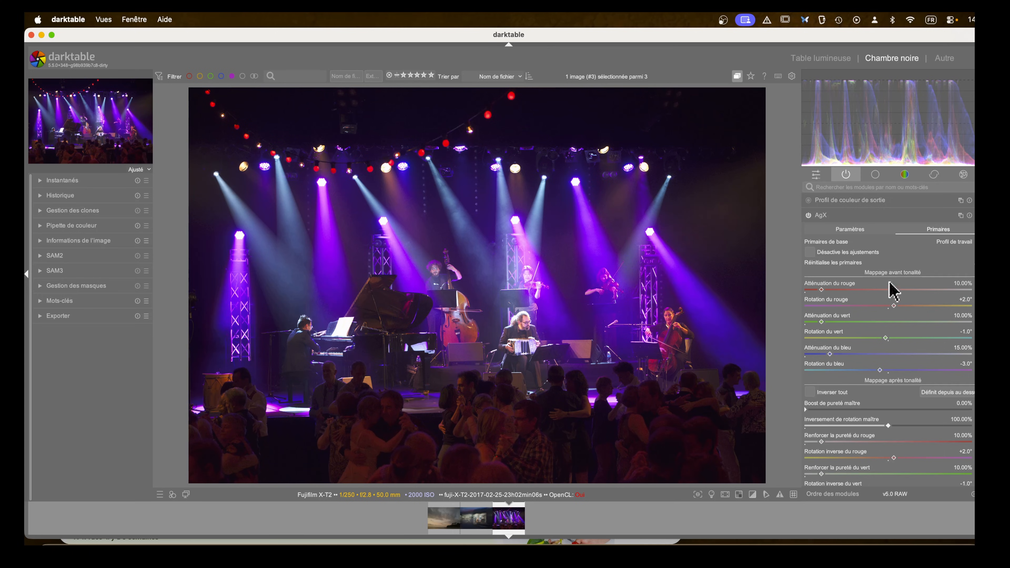
pyautogui.click(973, 267)
pyautogui.click(937, 281)
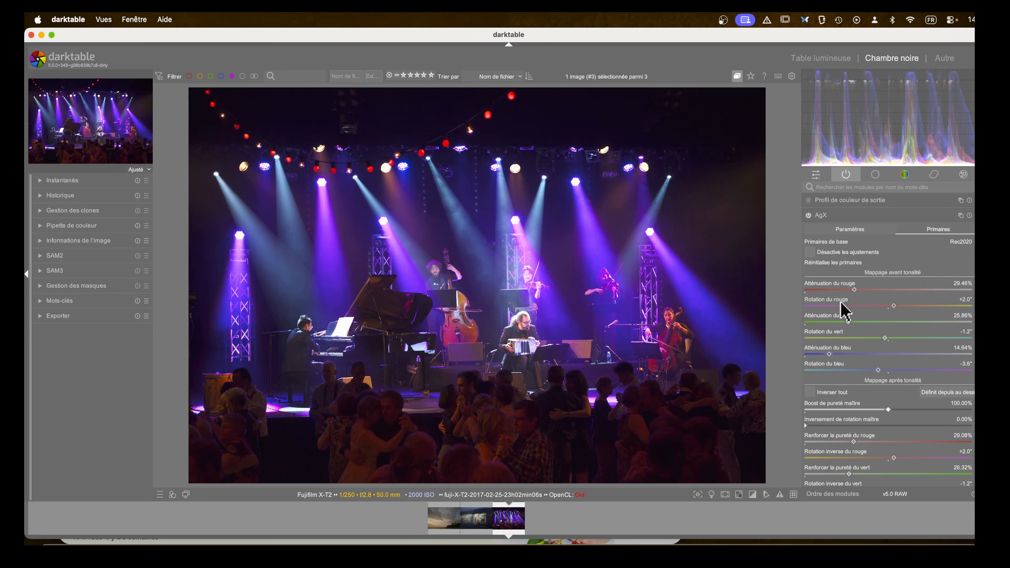
# Reset the primaries to the Doux configuration and set Atténuation du rouge to about 28.71%
pyautogui.click(974, 262)
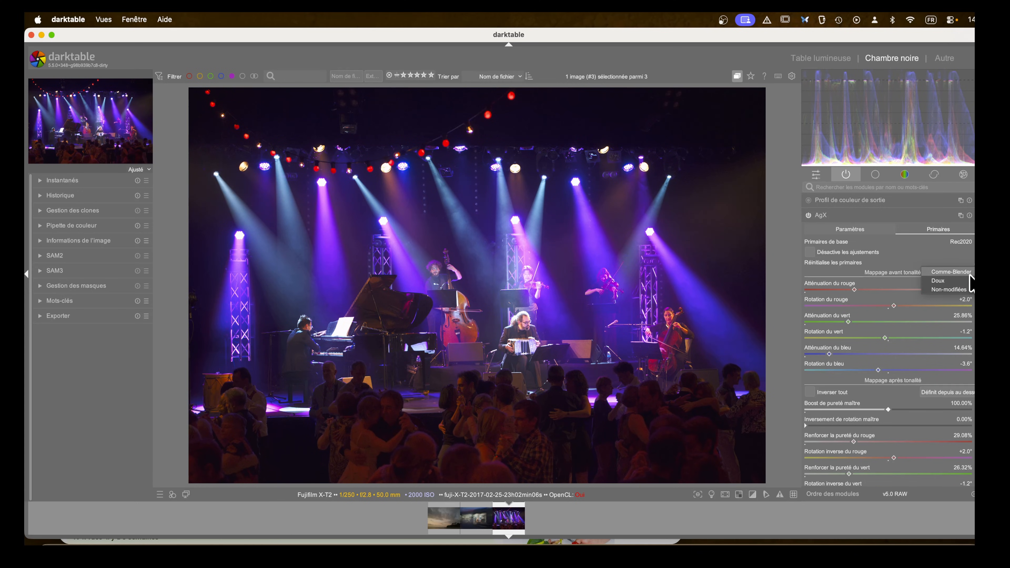
pyautogui.click(971, 285)
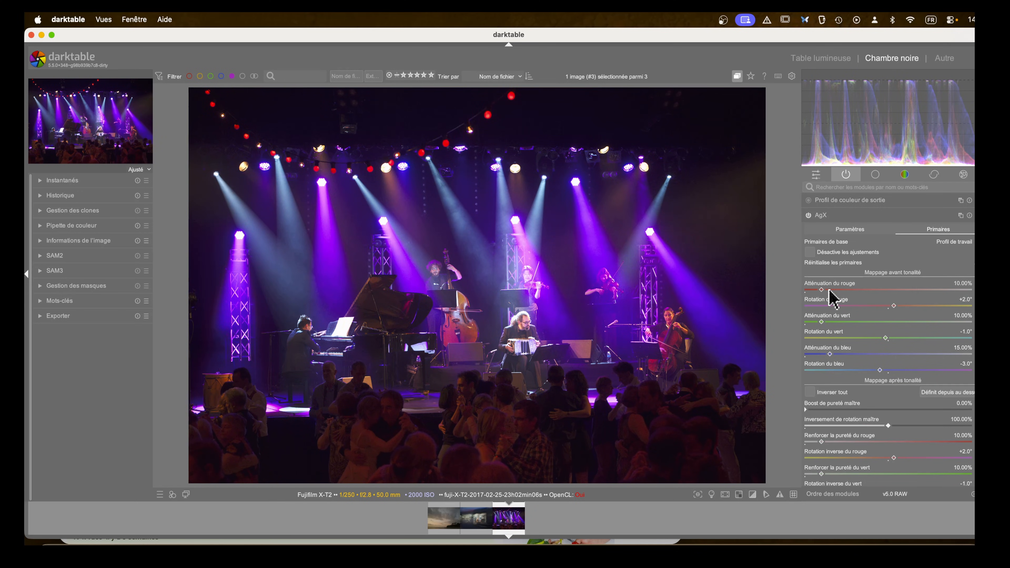
pyautogui.moveTo(823, 291); pyautogui.dragTo(869, 291)
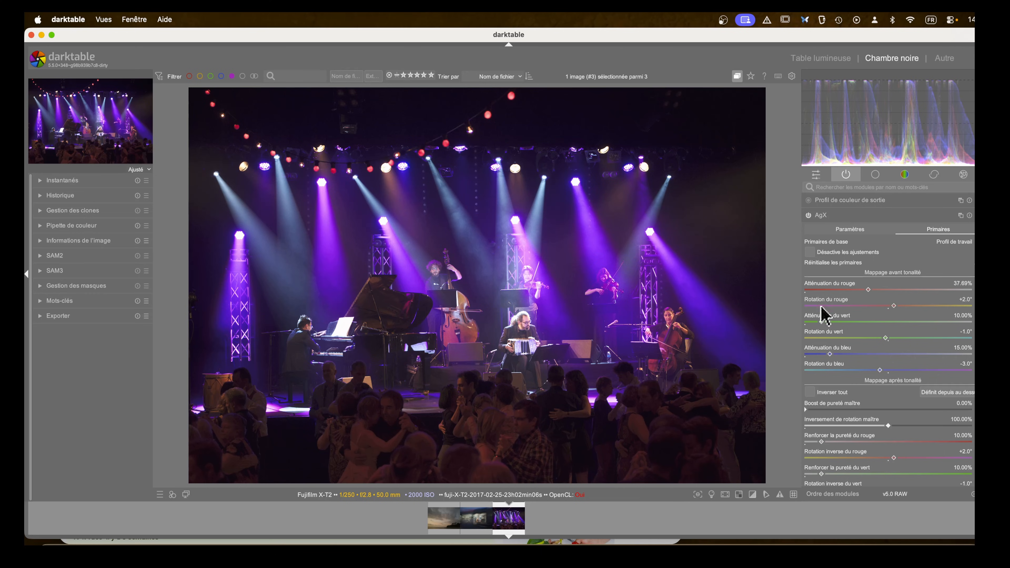
pyautogui.moveTo(869, 290)
pyautogui.mouseDown()
pyautogui.moveTo(803, 293)
pyautogui.moveTo(895, 296)
pyautogui.moveTo(823, 293)
pyautogui.moveTo(853, 290)
pyautogui.mouseUp()
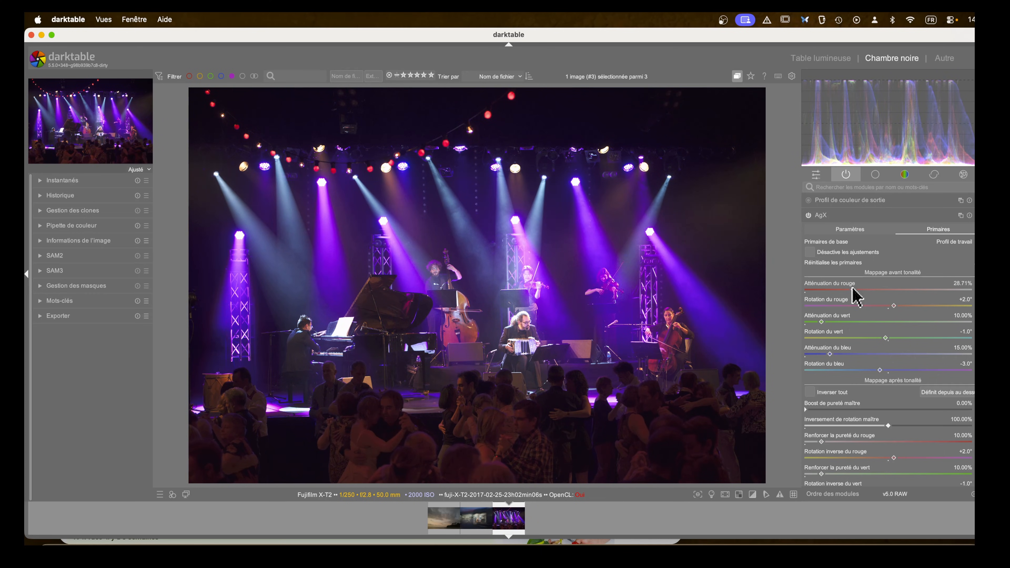
# Set Atténuation du bleu to about 33.80% and Rotation du bleu to about -5.2°
pyautogui.moveTo(831, 357); pyautogui.dragTo(856, 358)
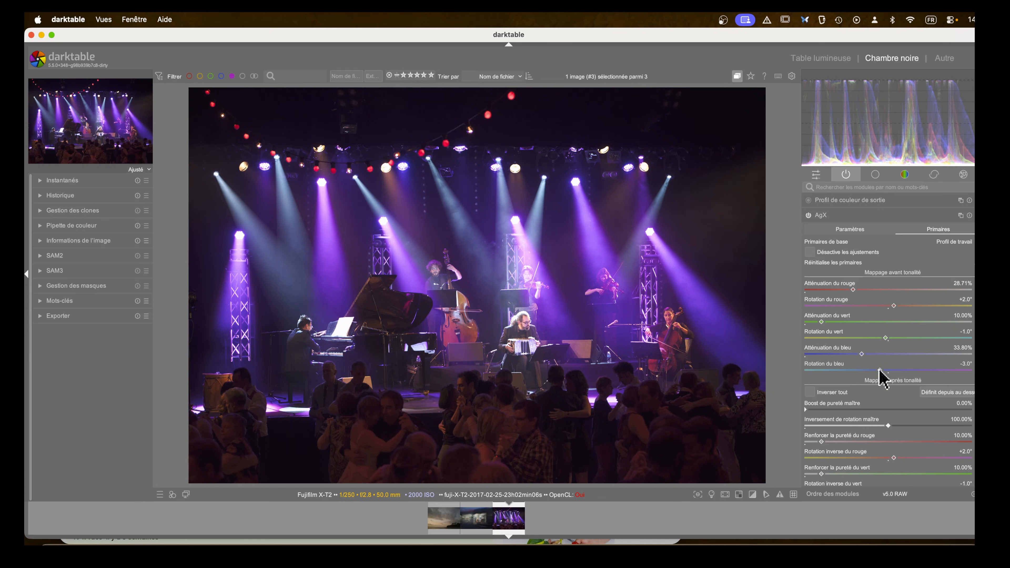
pyautogui.moveTo(881, 372)
pyautogui.mouseDown()
pyautogui.moveTo(848, 373)
pyautogui.moveTo(956, 374)
pyautogui.moveTo(871, 375)
pyautogui.mouseUp()
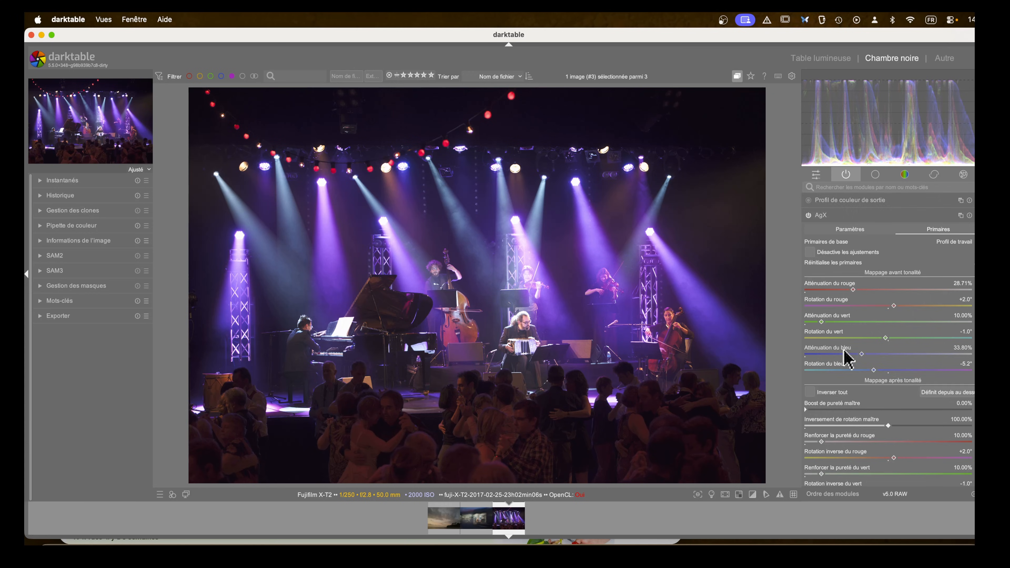
# For the mapping after tonality, set Boost de pureté maître to 100% and strengthen purity of red to 23.63%, blue to 24.82% and green to 58.32%
pyautogui.scroll(-4, 848, 354)
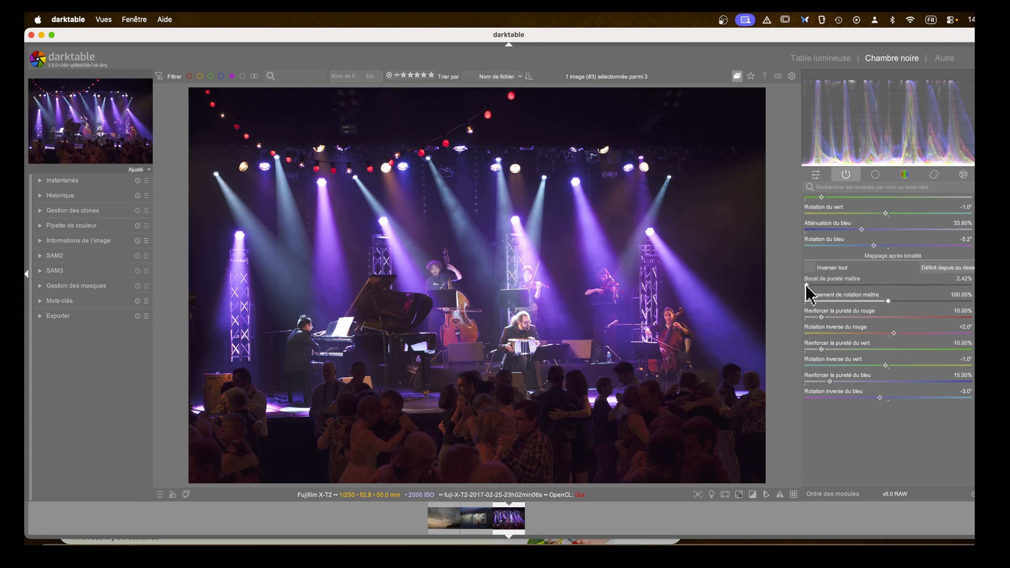
pyautogui.moveTo(807, 286); pyautogui.dragTo(867, 288)
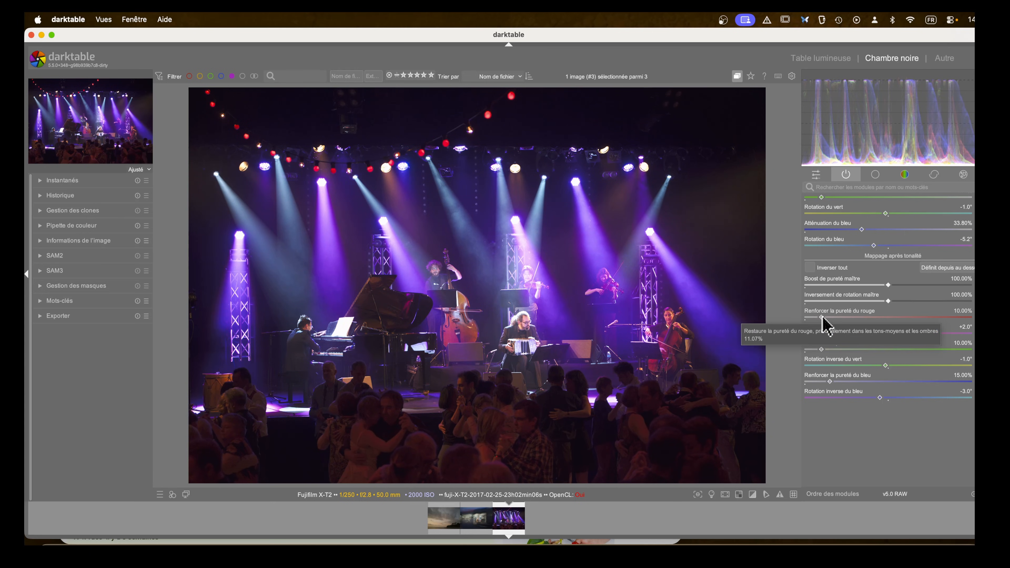
pyautogui.moveTo(823, 319); pyautogui.dragTo(844, 319)
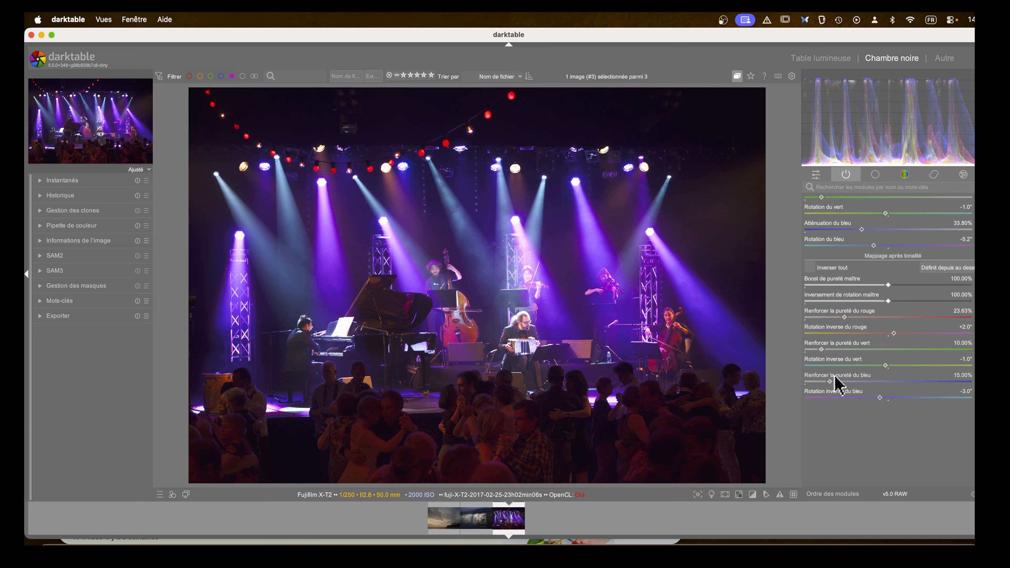
pyautogui.moveTo(831, 383)
pyautogui.mouseDown()
pyautogui.moveTo(973, 386)
pyautogui.moveTo(834, 389)
pyautogui.moveTo(872, 390)
pyautogui.moveTo(848, 391)
pyautogui.mouseUp()
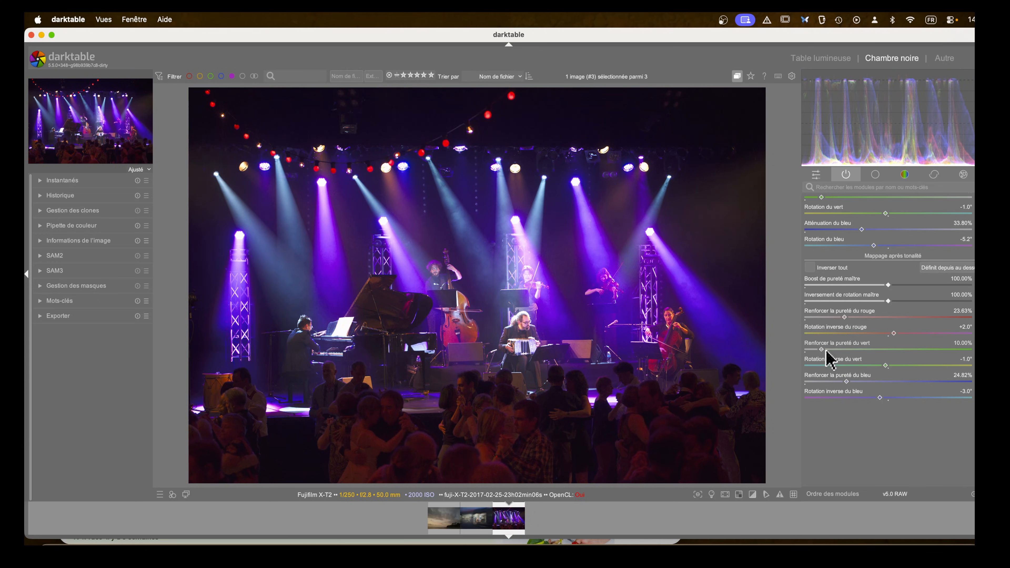
pyautogui.moveTo(822, 350)
pyautogui.mouseDown()
pyautogui.moveTo(970, 361)
pyautogui.moveTo(817, 357)
pyautogui.moveTo(920, 358)
pyautogui.moveTo(839, 354)
pyautogui.moveTo(914, 355)
pyautogui.moveTo(864, 355)
pyautogui.moveTo(903, 350)
pyautogui.mouseUp()
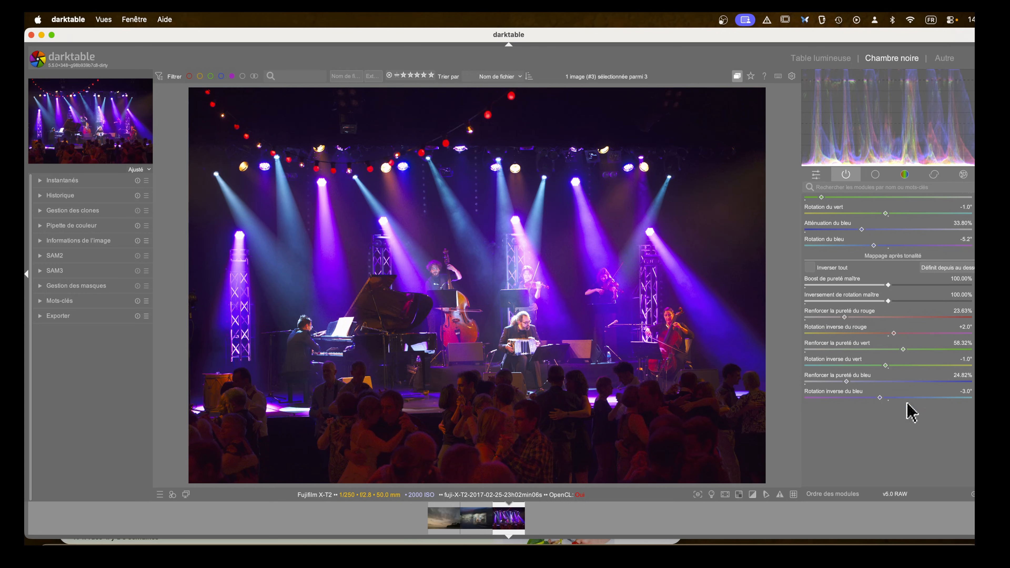
# Compare the current edit with the saved AgX snapshot across the whole photo
pyautogui.scroll(5, 907, 406)
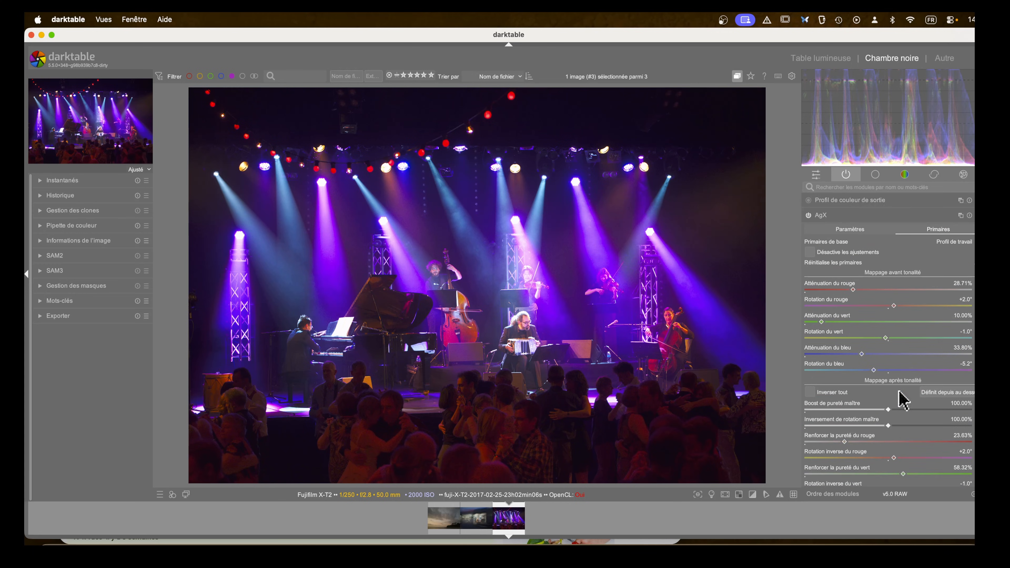
pyautogui.scroll(-2, 902, 376)
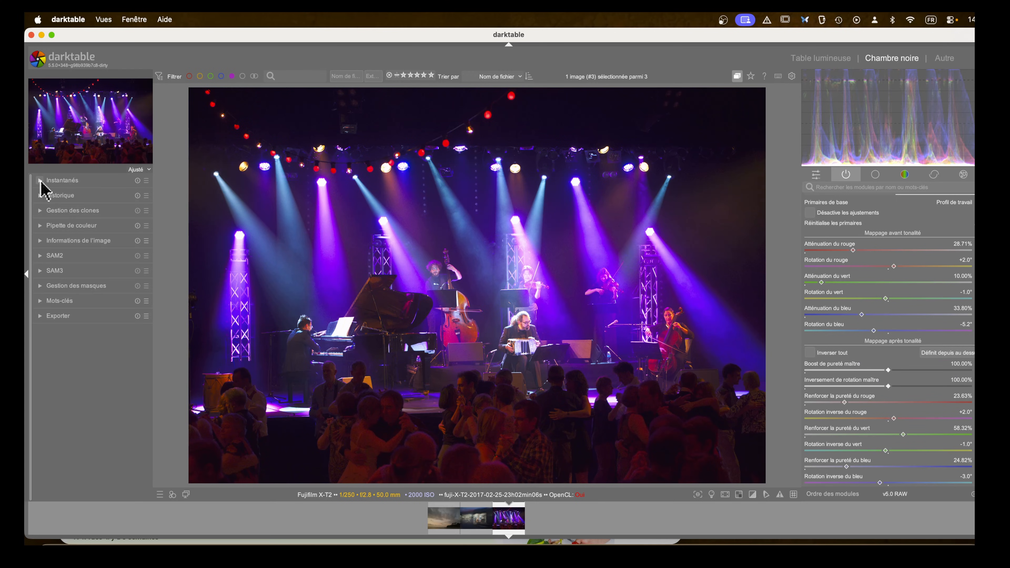
pyautogui.click(40, 181)
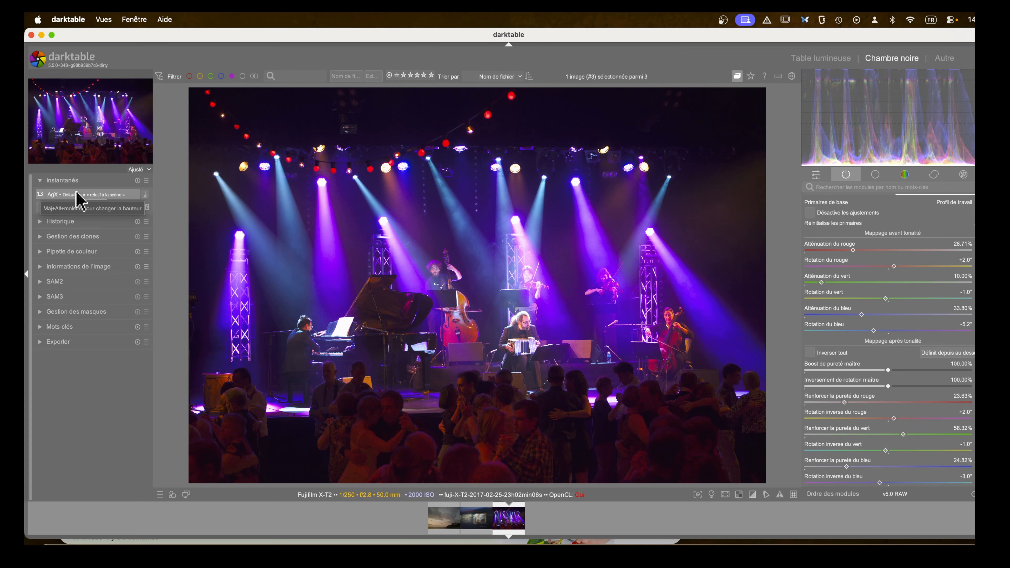
pyautogui.click(81, 196)
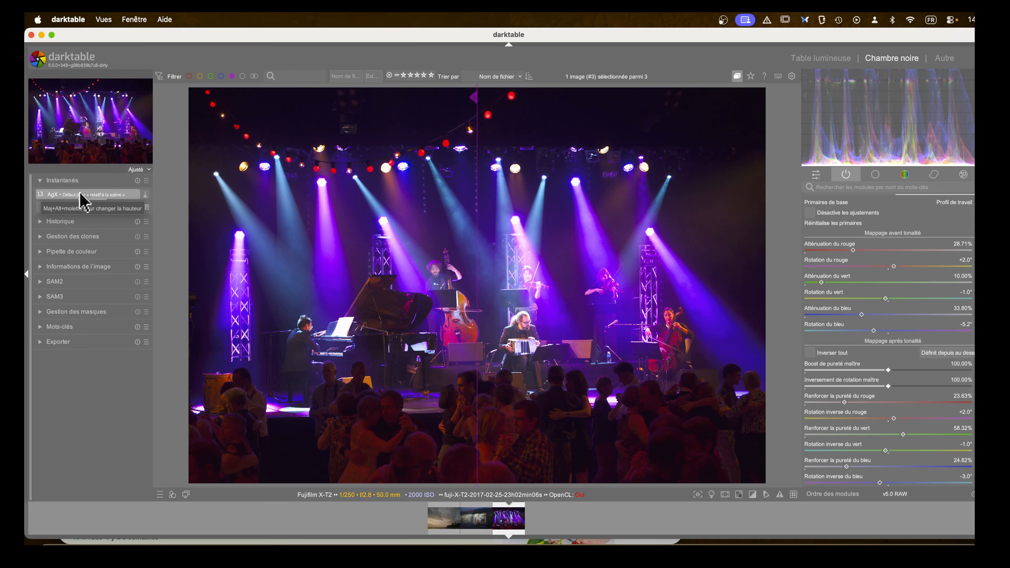
pyautogui.moveTo(479, 313); pyautogui.dragTo(119, 269)
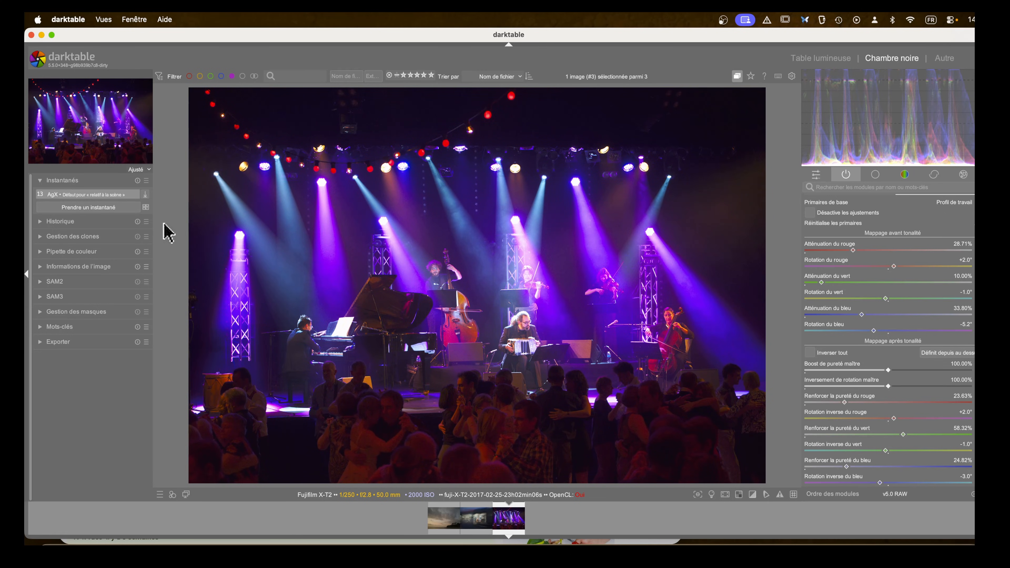
# In Balance de couleur RVB, set perceptual brilliance to +13.60% for Hautes lumières, +3.32% for Tons moyens and -0.91% for Ombres
pyautogui.scroll(3, 875, 234)
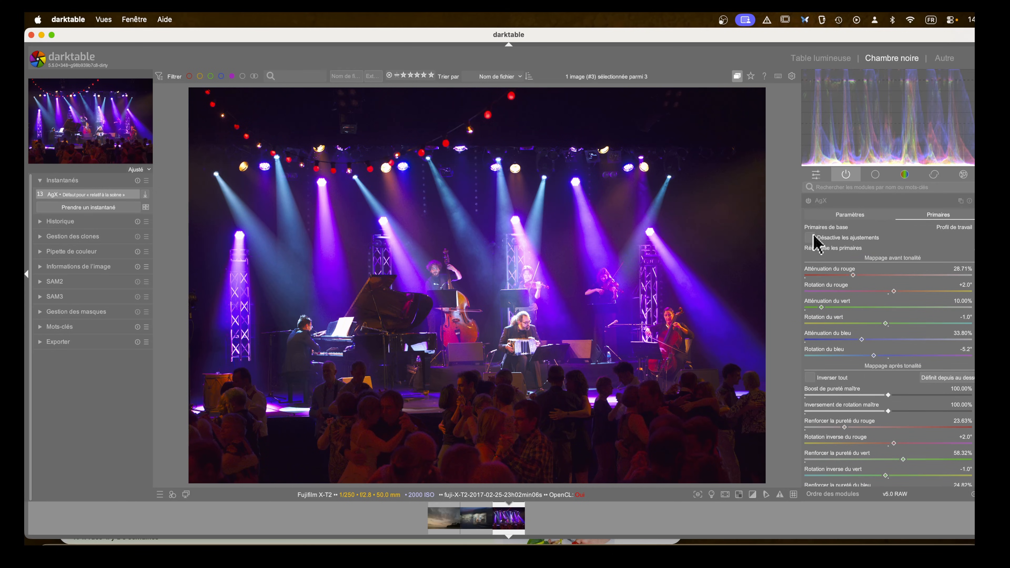
pyautogui.click(821, 200)
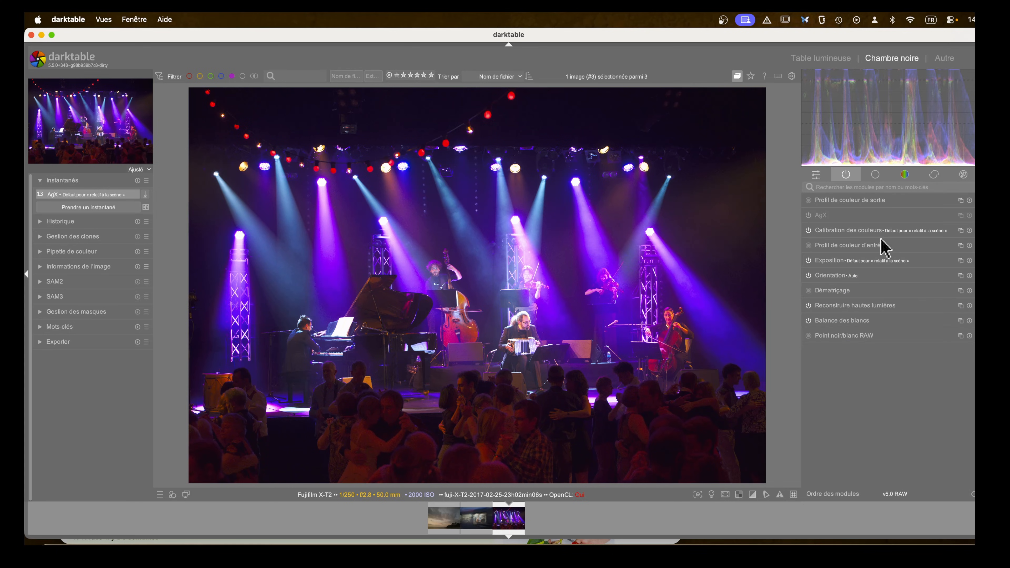
pyautogui.click(905, 175)
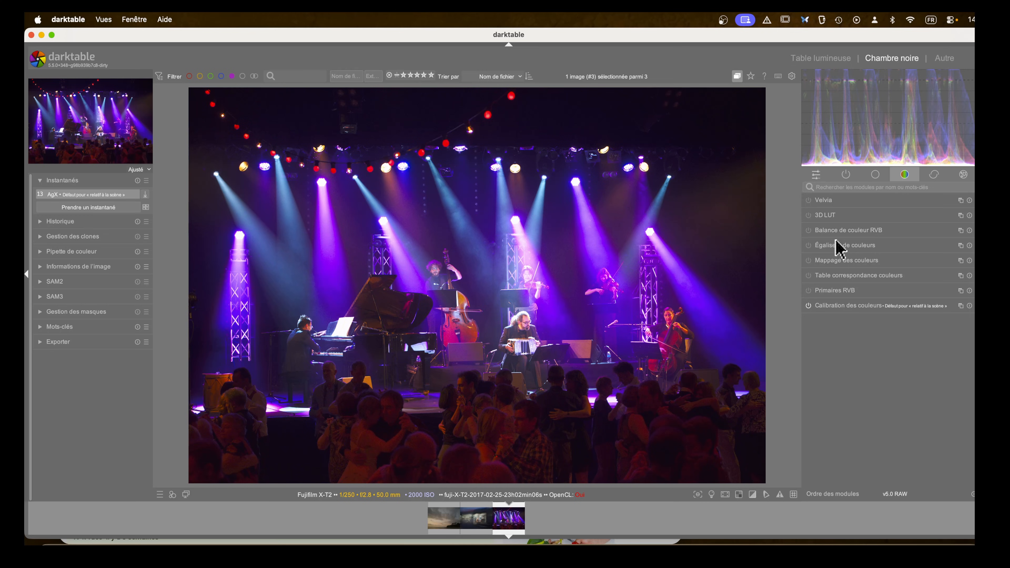
pyautogui.click(818, 231)
pyautogui.scroll(-7, 869, 354)
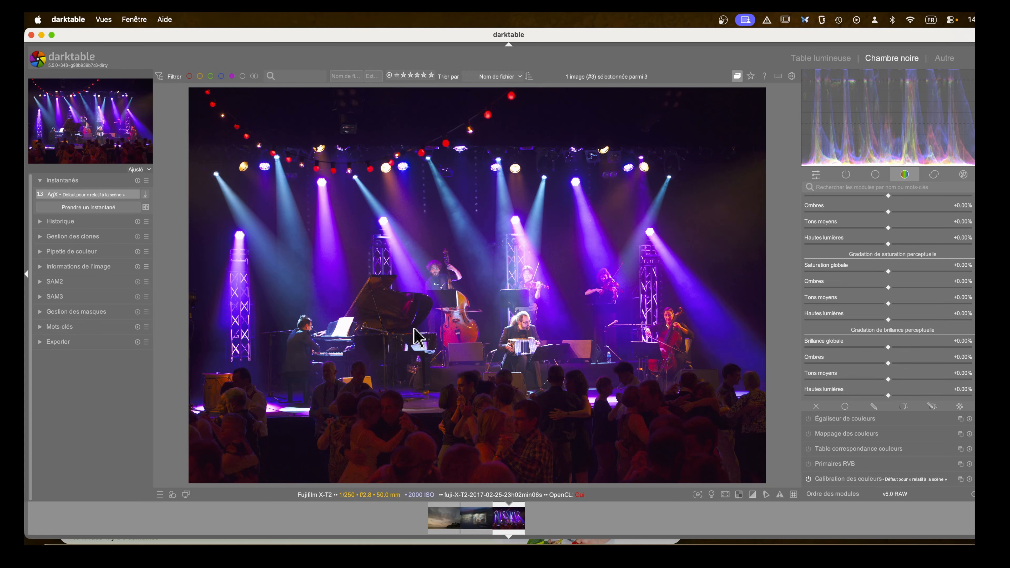
pyautogui.click(888, 397)
pyautogui.moveTo(890, 396)
pyautogui.mouseDown()
pyautogui.moveTo(946, 396)
pyautogui.moveTo(864, 397)
pyautogui.moveTo(893, 401)
pyautogui.moveTo(884, 402)
pyautogui.mouseUp()
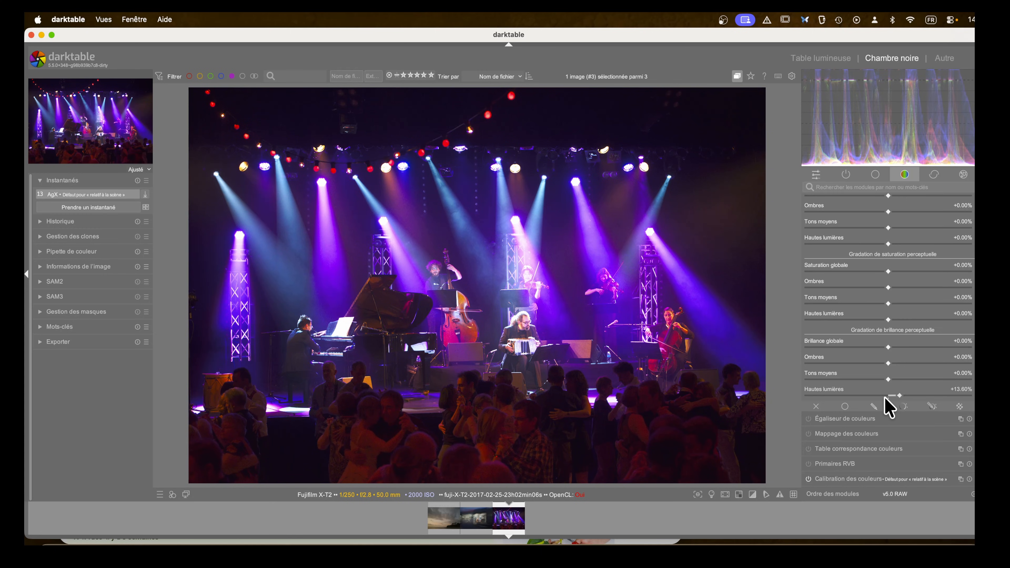
pyautogui.click(890, 379)
pyautogui.moveTo(897, 380)
pyautogui.mouseDown()
pyautogui.moveTo(870, 379)
pyautogui.moveTo(883, 379)
pyautogui.mouseUp()
pyautogui.moveTo(888, 363)
pyautogui.mouseDown()
pyautogui.moveTo(872, 364)
pyautogui.moveTo(898, 364)
pyautogui.moveTo(888, 364)
pyautogui.mouseUp()
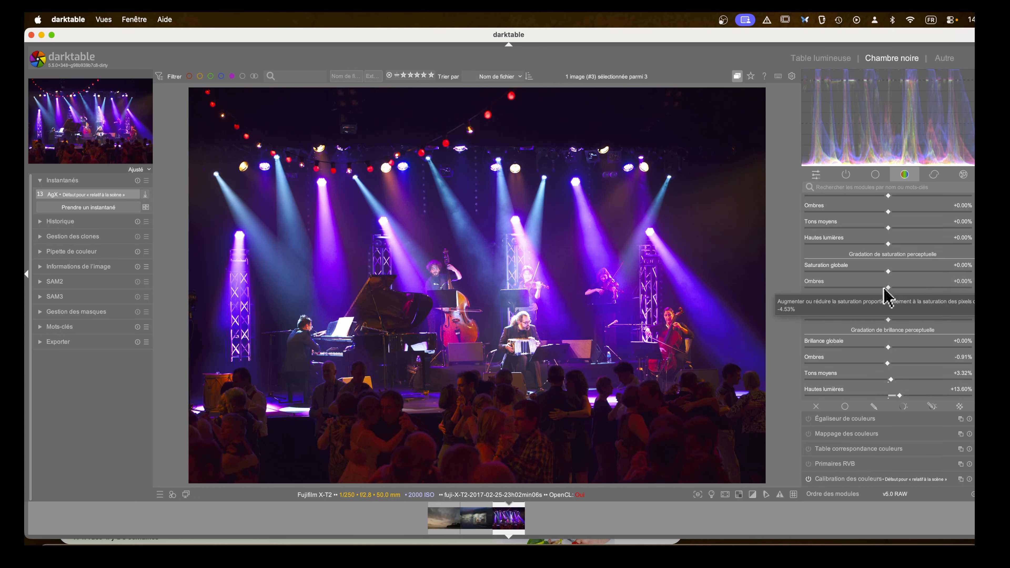
# Set perceptual saturation to +6.95% for Hautes lumières, +6.34% for Tons moyens and -35.35% for Ombres, keeping Saturation globale at 0%
pyautogui.scroll(2, 888, 297)
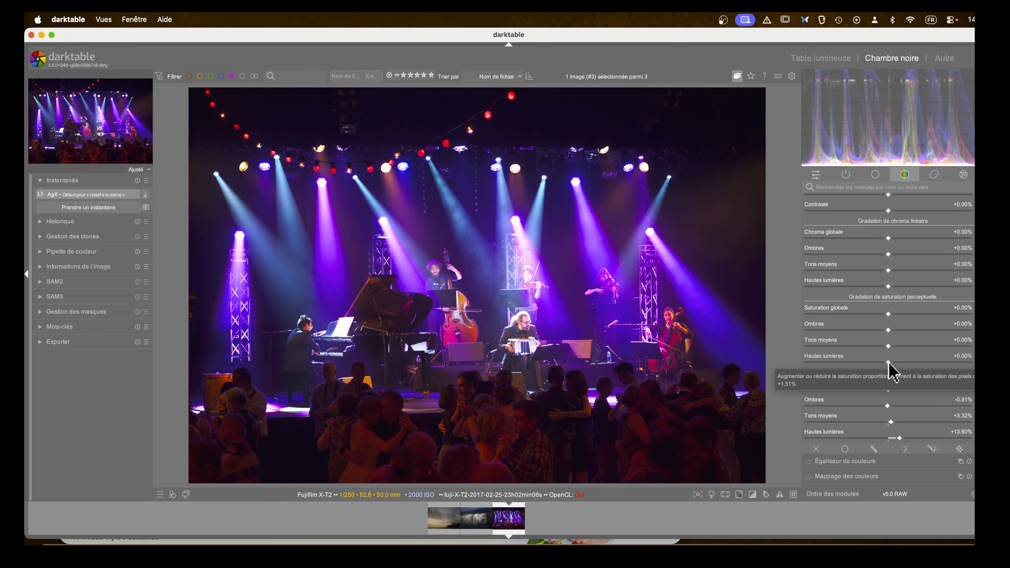
pyautogui.scroll(-1, 888, 370)
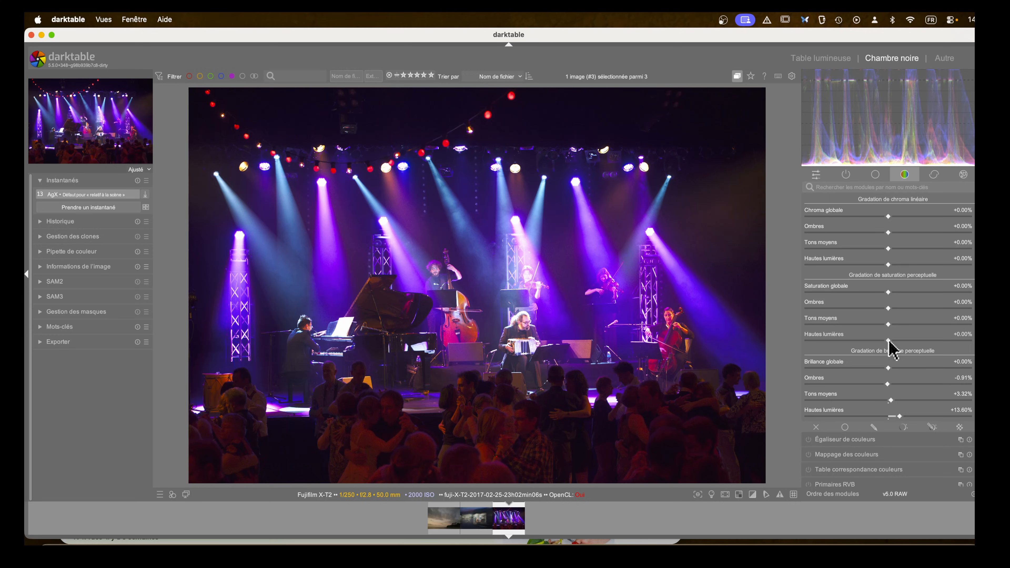
pyautogui.moveTo(891, 343)
pyautogui.mouseDown()
pyautogui.moveTo(963, 345)
pyautogui.moveTo(874, 346)
pyautogui.moveTo(969, 347)
pyautogui.moveTo(895, 347)
pyautogui.mouseUp()
pyautogui.moveTo(889, 323); pyautogui.dragTo(874, 293)
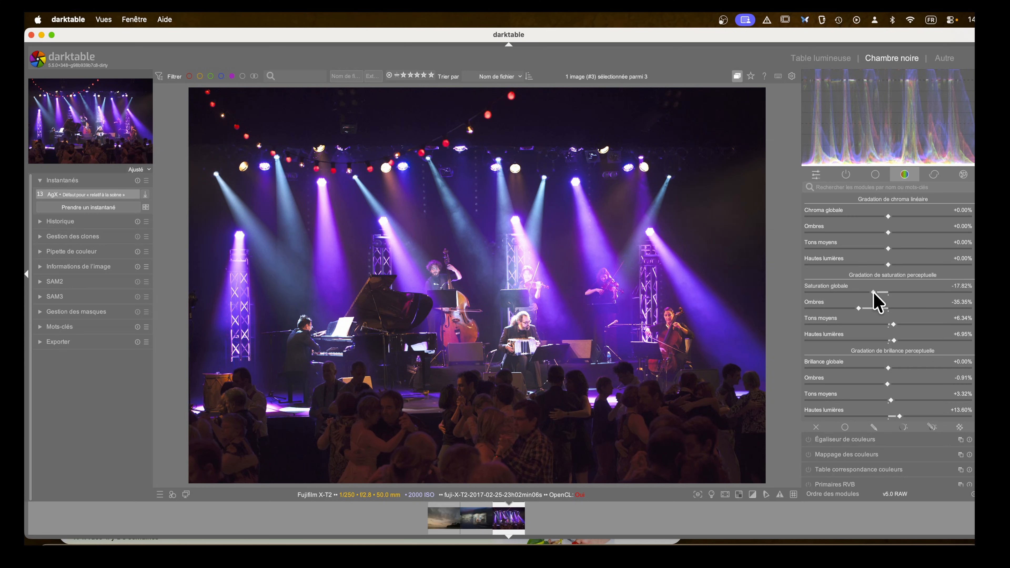
pyautogui.doubleClick(874, 294)
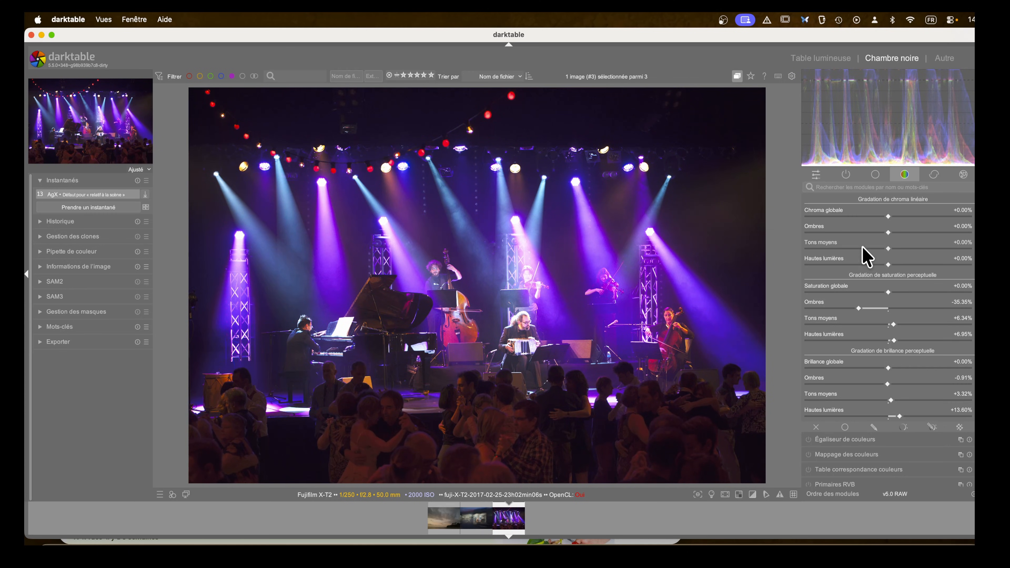
# In the Look settings of the AgX module, raise Saturation to about 107.08%
pyautogui.scroll(5, 863, 239)
pyautogui.click(846, 175)
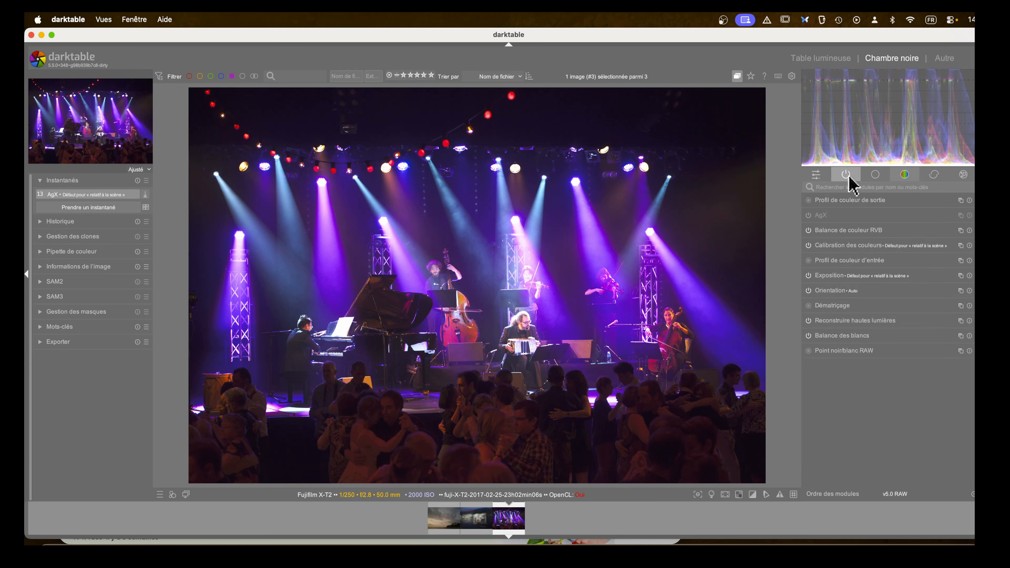
pyautogui.click(824, 215)
pyautogui.scroll(-4, 875, 342)
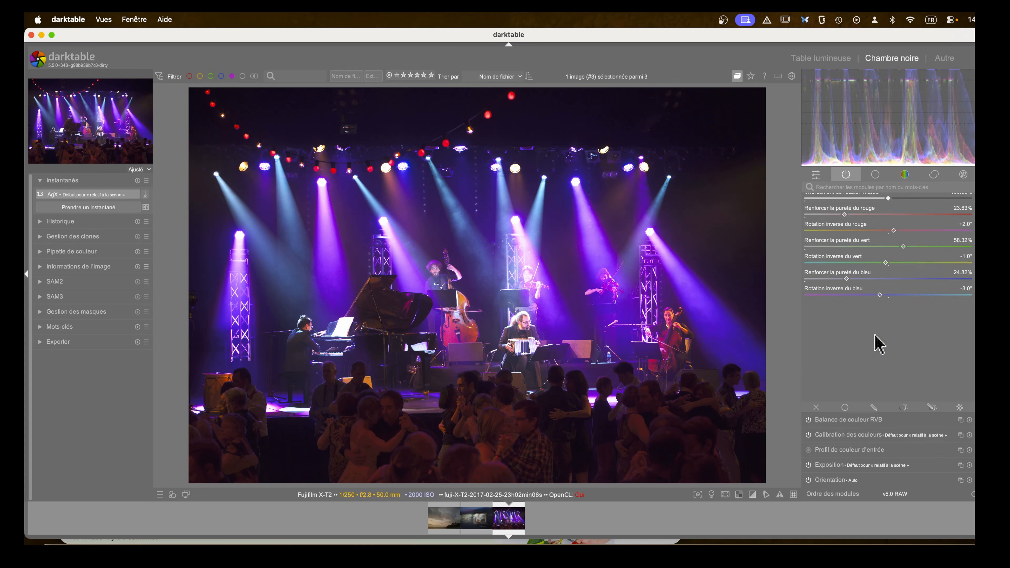
pyautogui.scroll(5, 875, 336)
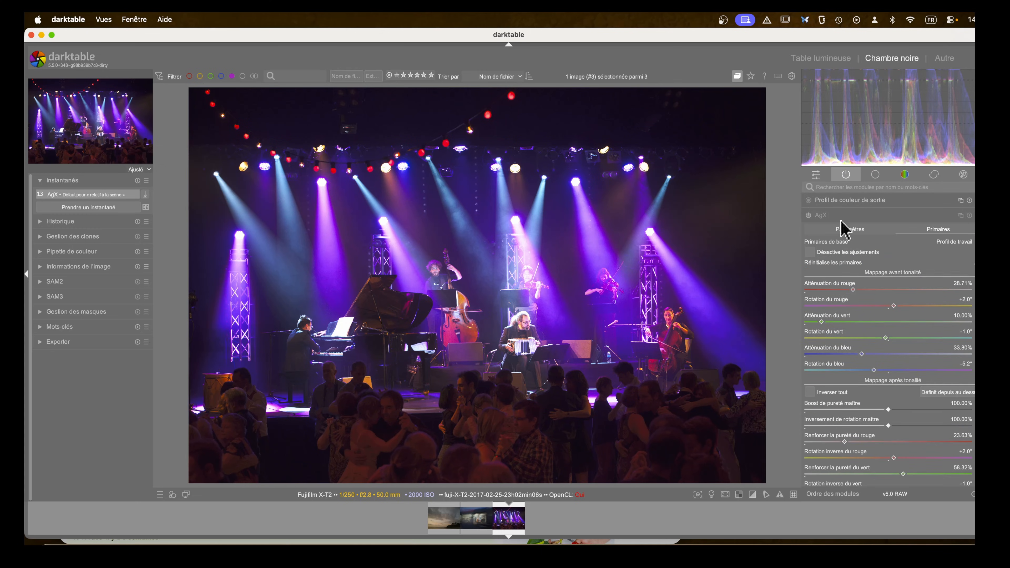
pyautogui.click(840, 220)
pyautogui.click(841, 226)
pyautogui.click(827, 223)
pyautogui.scroll(-5, 855, 384)
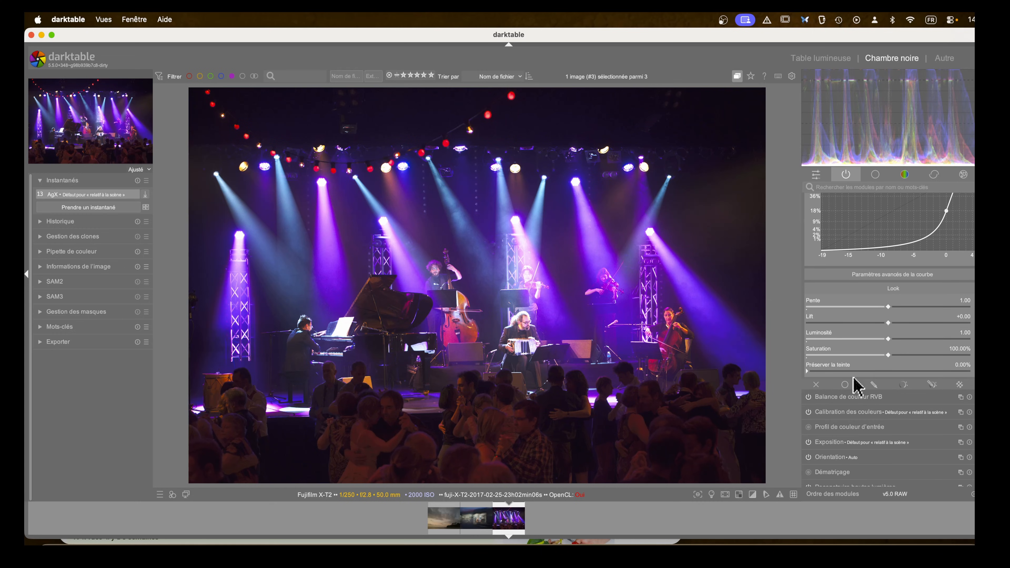
pyautogui.moveTo(889, 355); pyautogui.dragTo(974, 361)
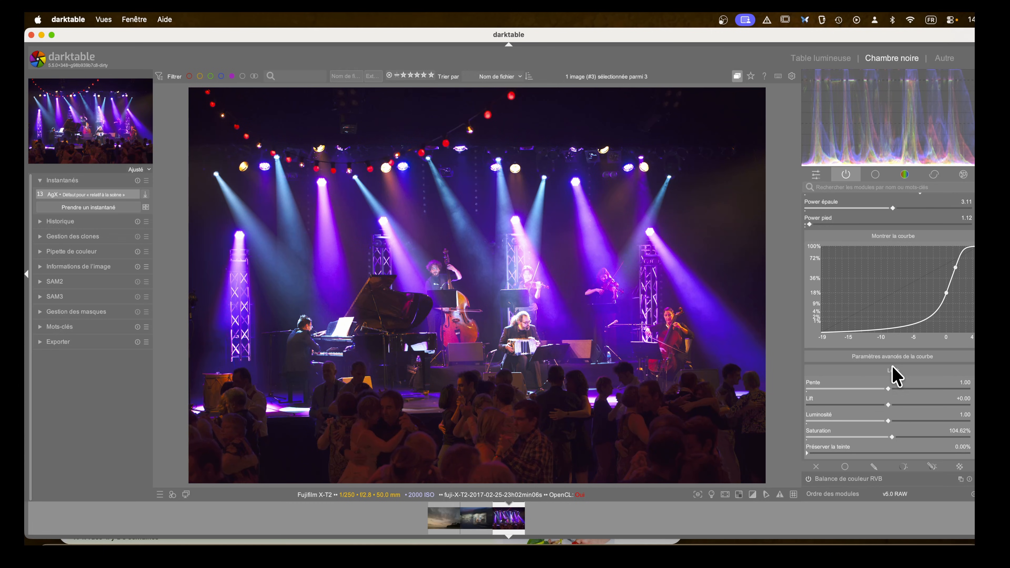
pyautogui.moveTo(884, 445)
pyautogui.mouseDown()
pyautogui.moveTo(912, 445)
pyautogui.moveTo(895, 445)
pyautogui.mouseUp()
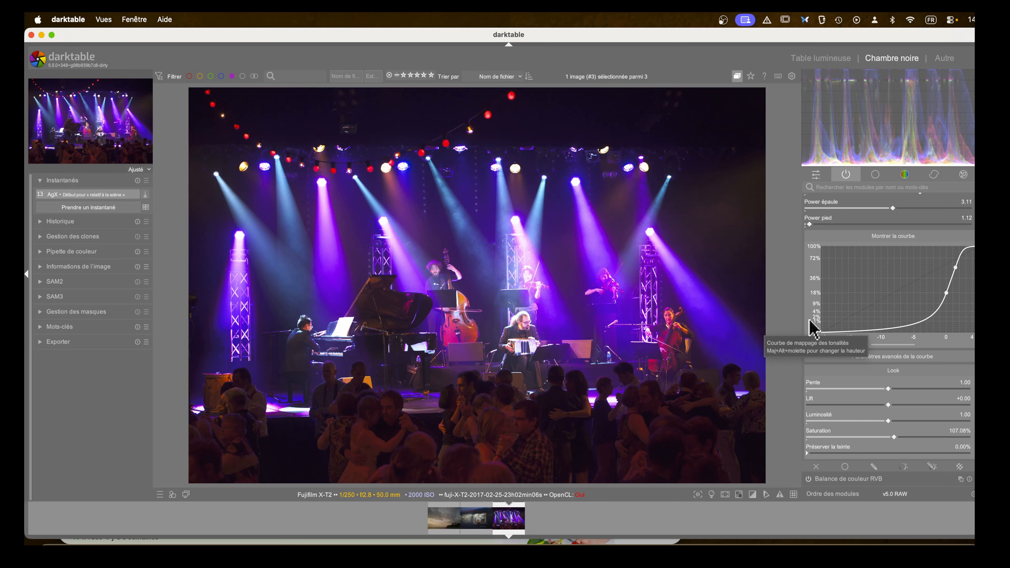
# Create a new instance of the Exposition module and apply the vignette preset, with exposure at -0.640 IL
pyautogui.scroll(3, 839, 223)
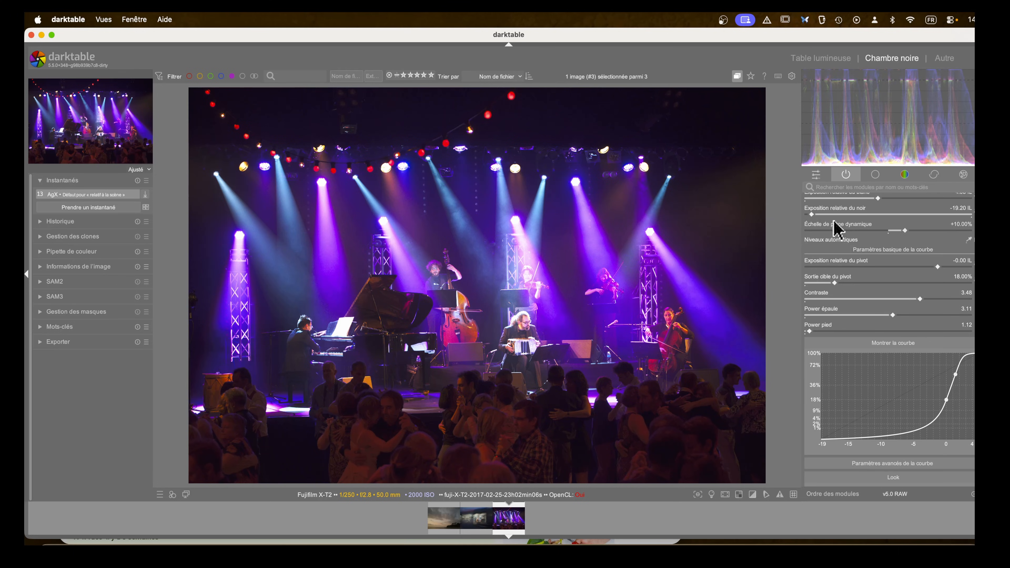
pyautogui.scroll(2, 836, 229)
pyautogui.click(824, 216)
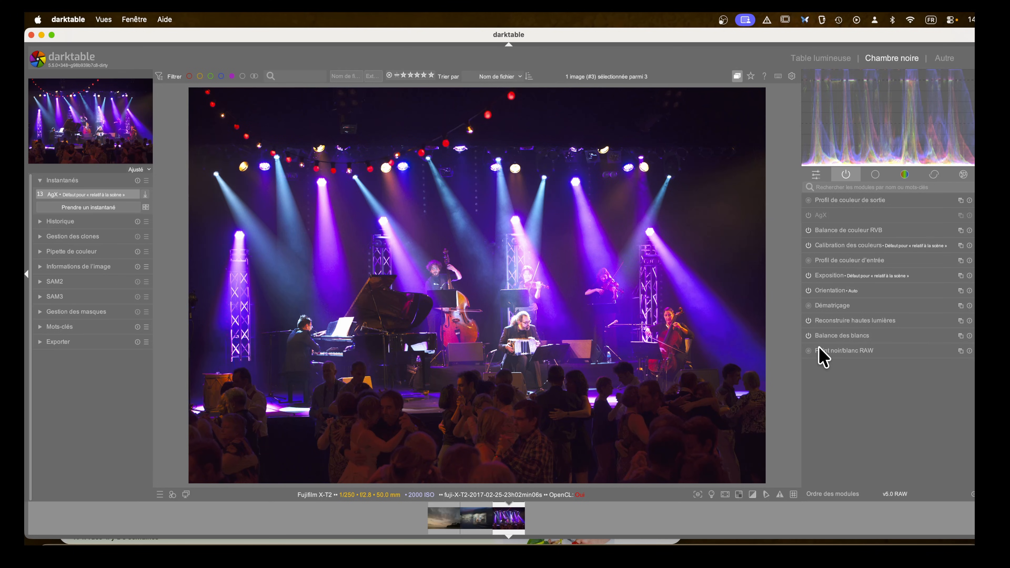
pyautogui.rightClick(960, 276)
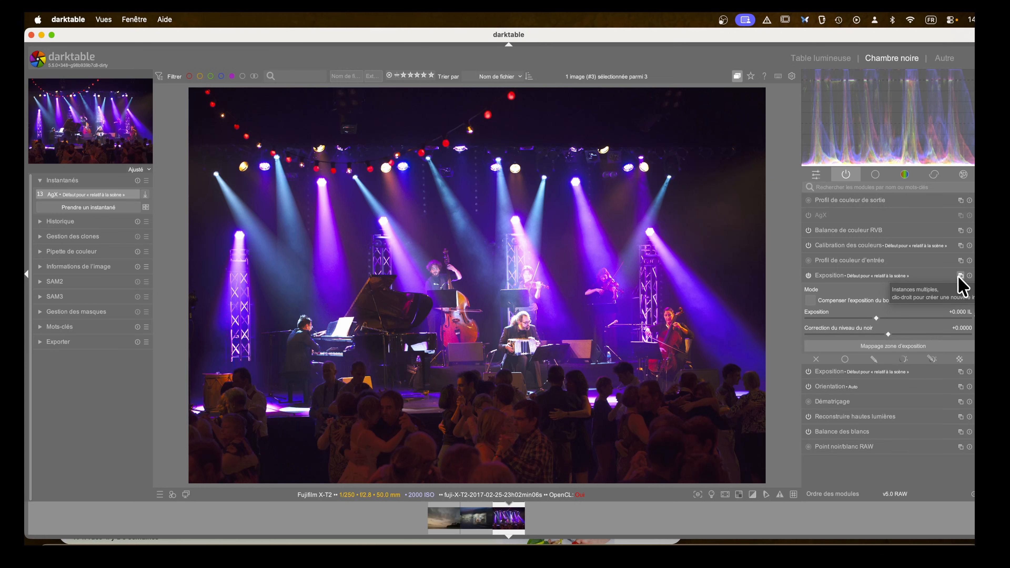
pyautogui.click(974, 276)
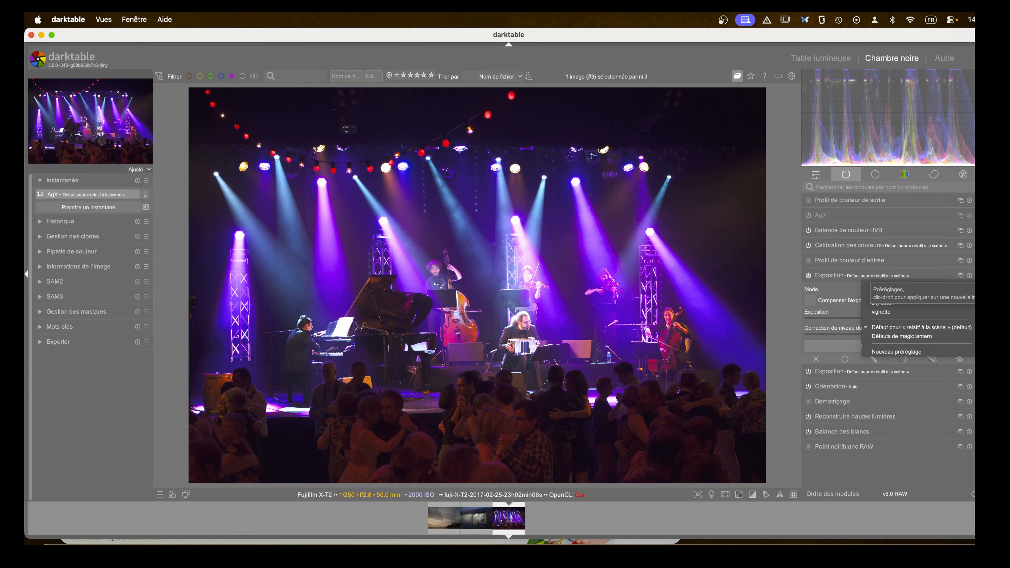
pyautogui.click(928, 313)
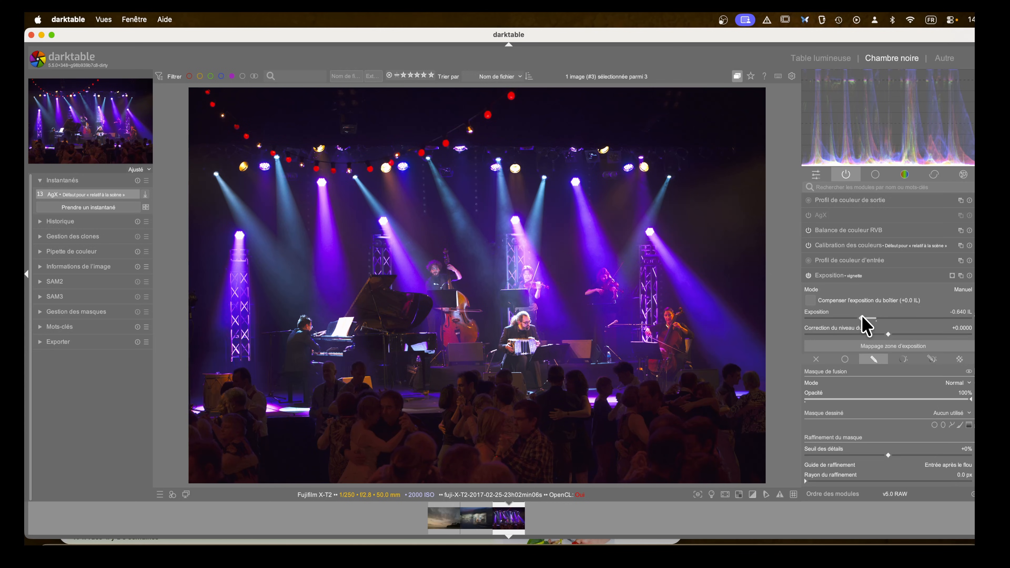
# Start an elliptical drawn mask for the vignette exposure, and remove the comparison snapshot that interferes with placing it
pyautogui.click(944, 425)
pyautogui.scroll(2, 485, 267)
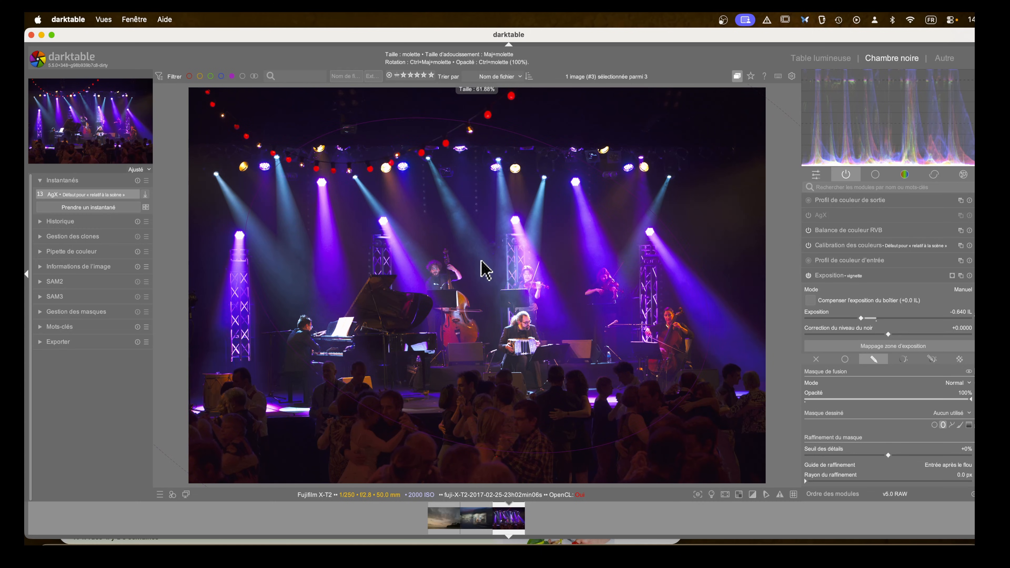
pyautogui.scroll(2, 485, 270)
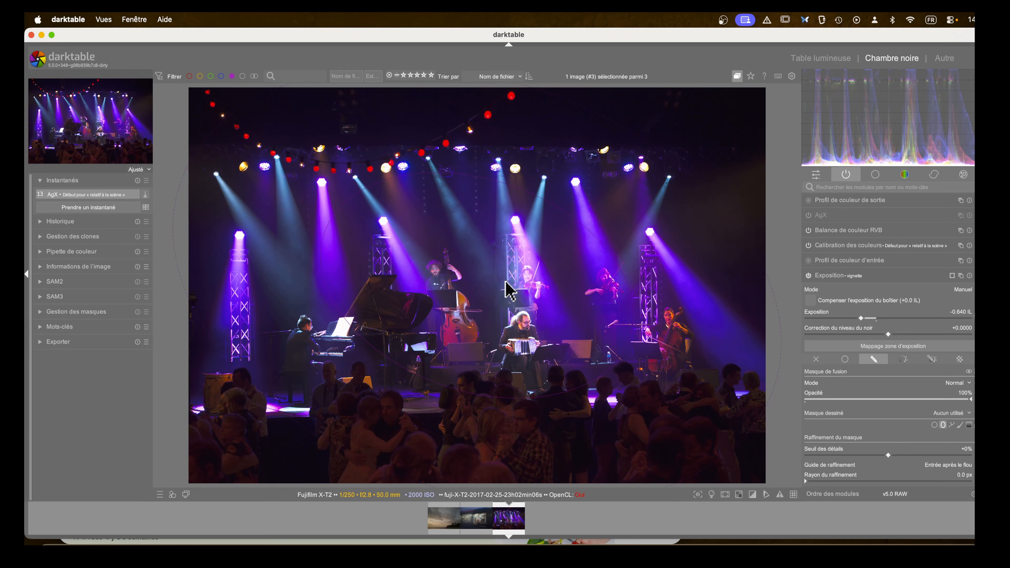
pyautogui.moveTo(501, 274); pyautogui.dragTo(544, 245)
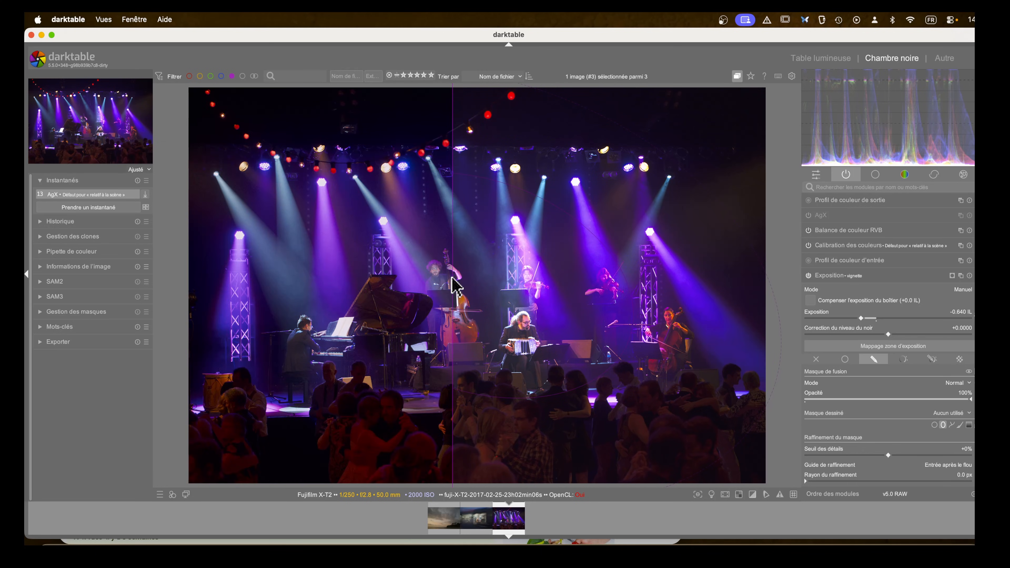
pyautogui.click(88, 195)
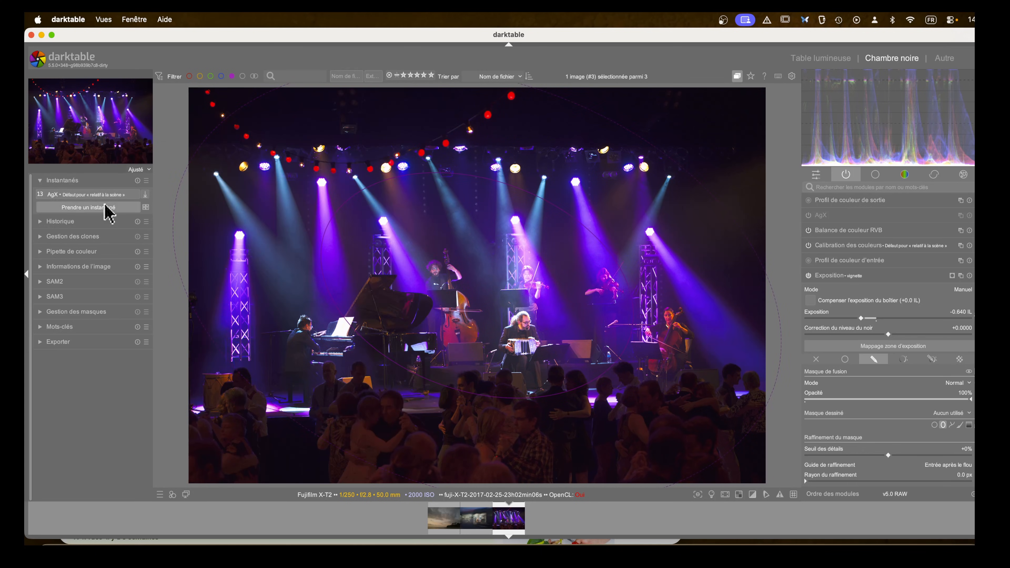
pyautogui.click(137, 180)
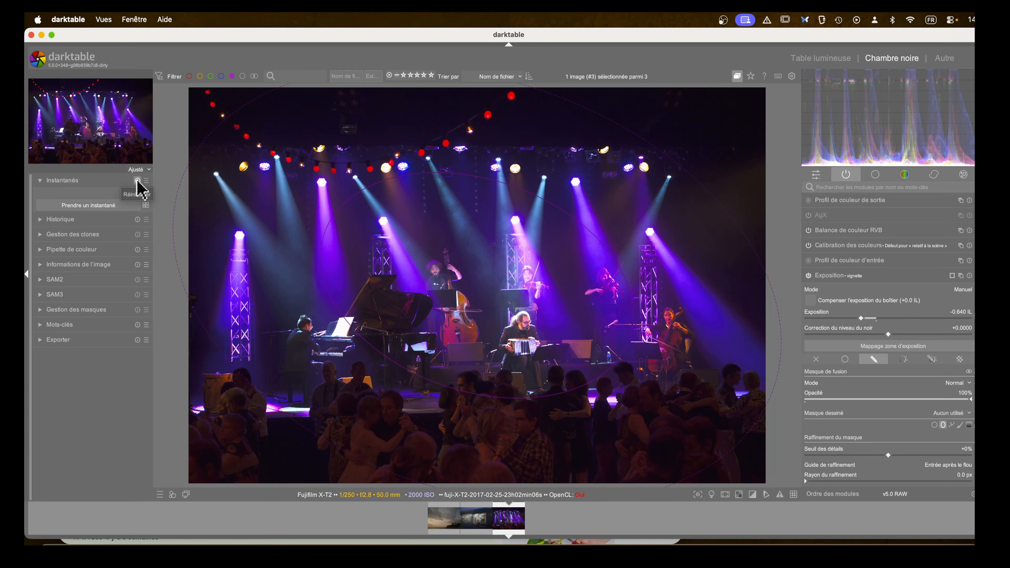
# Place the ellipse mask over the musicians, rotate it to horizontal, enlarge it to about 60% and centre it on the stage
pyautogui.click(500, 306)
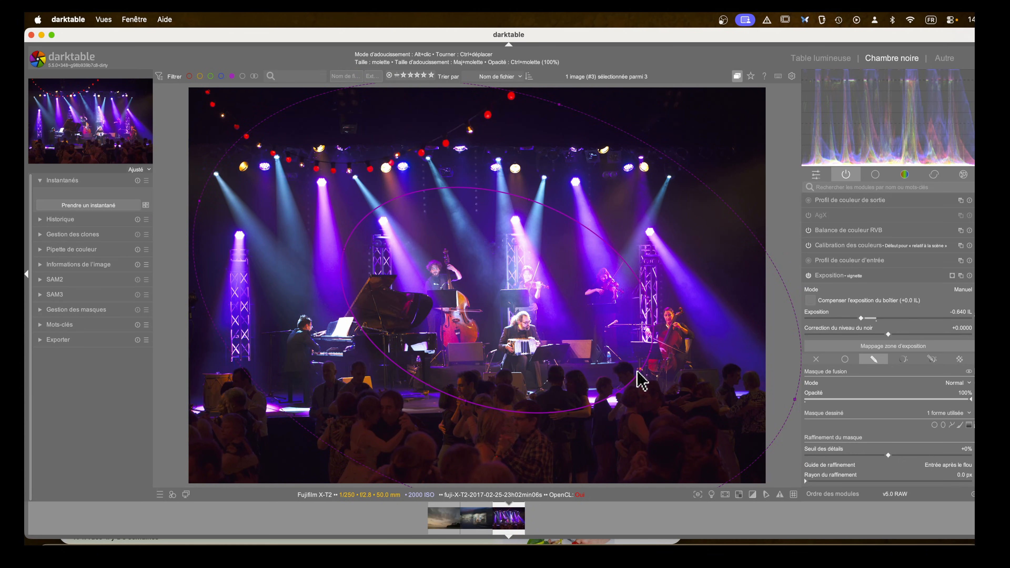
pyautogui.keyDown('ctrl'); pyautogui.moveTo(637, 371); pyautogui.dragTo(547, 320); pyautogui.keyUp('ctrl')
pyautogui.scroll(1, 498, 316)
pyautogui.scroll(6, 497, 315)
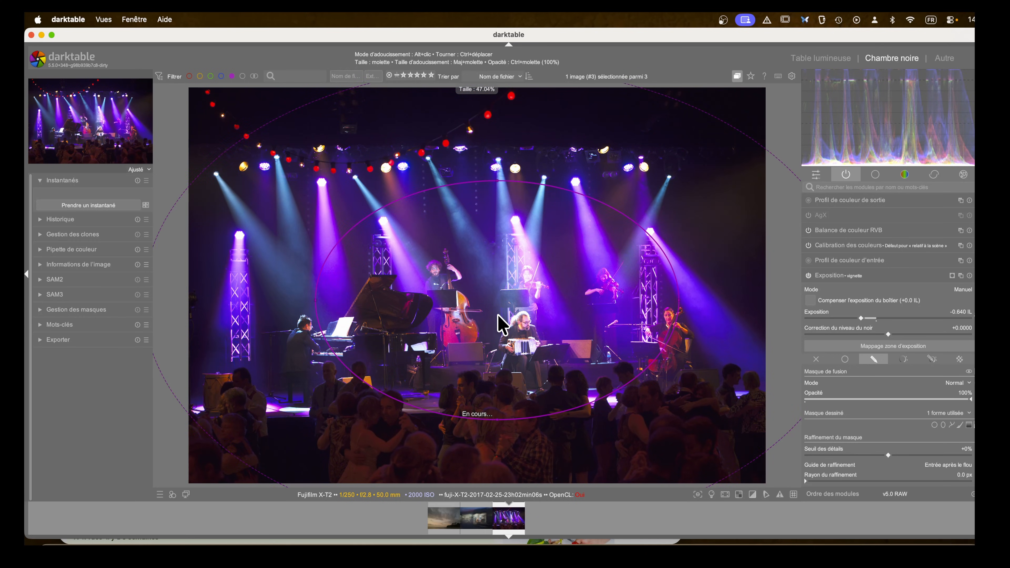
pyautogui.scroll(1, 493, 318)
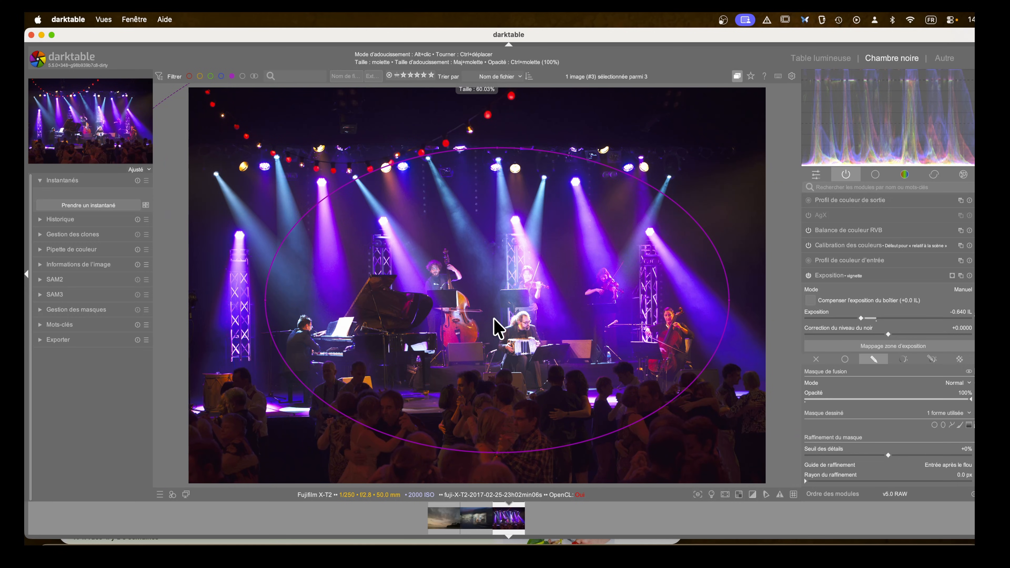
pyautogui.moveTo(481, 307); pyautogui.dragTo(471, 299)
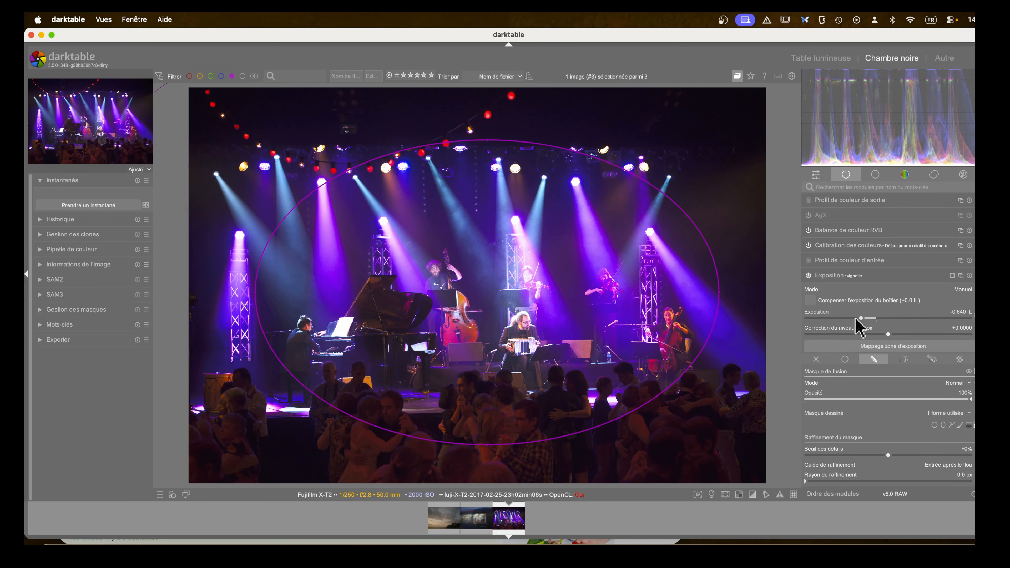
# Lower the vignette instance's exposure to about -0.885 IL and compare the photo with the vignette off and on
pyautogui.moveTo(862, 318)
pyautogui.mouseDown()
pyautogui.moveTo(833, 318)
pyautogui.moveTo(929, 320)
pyautogui.moveTo(830, 319)
pyautogui.moveTo(972, 320)
pyautogui.moveTo(837, 324)
pyautogui.moveTo(946, 329)
pyautogui.moveTo(842, 321)
pyautogui.moveTo(889, 327)
pyautogui.moveTo(856, 325)
pyautogui.mouseUp()
pyautogui.click(831, 276)
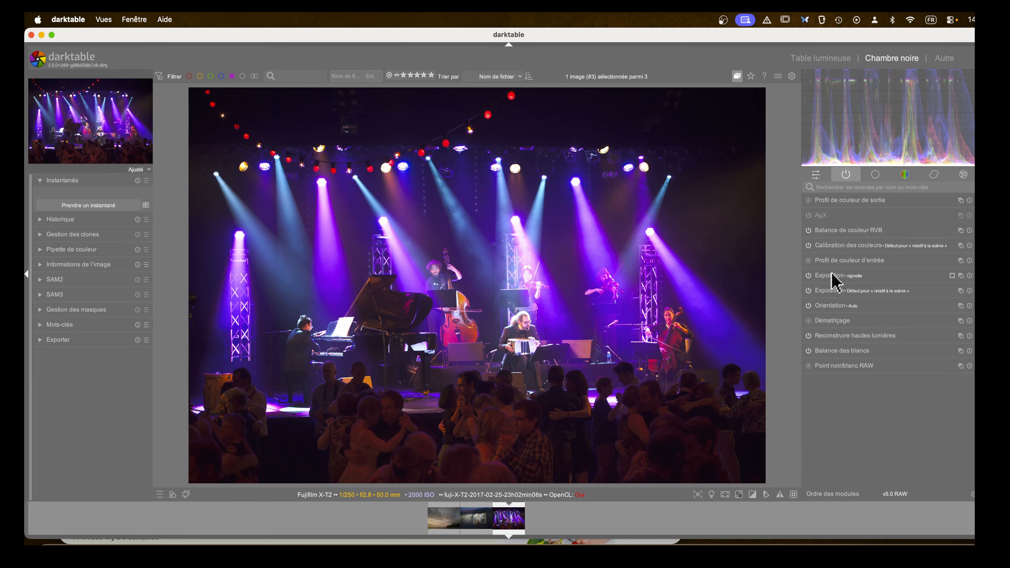
pyautogui.click(805, 274)
pyautogui.click(805, 274)
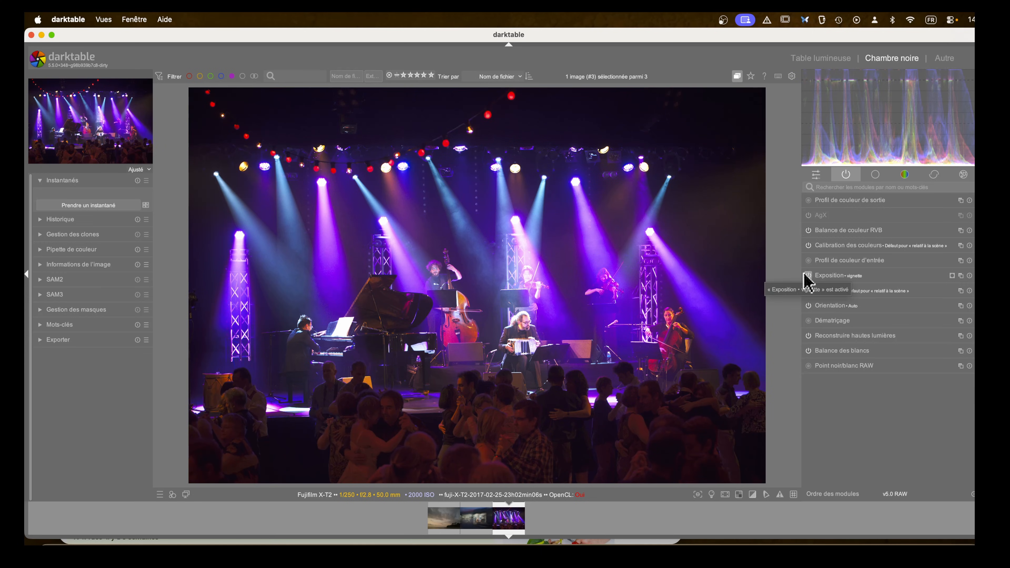
pyautogui.click(806, 274)
pyautogui.click(805, 274)
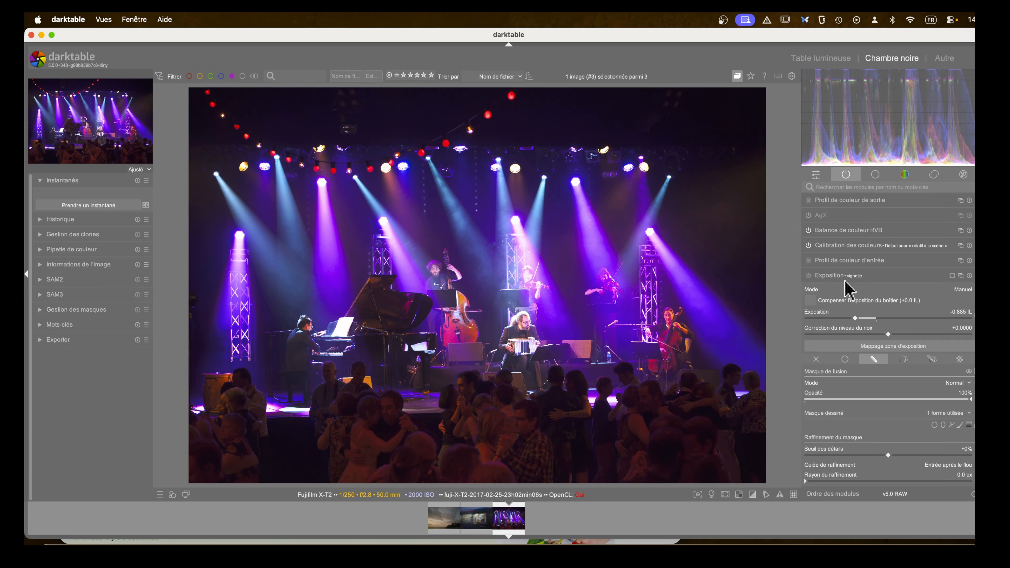
pyautogui.click(837, 277)
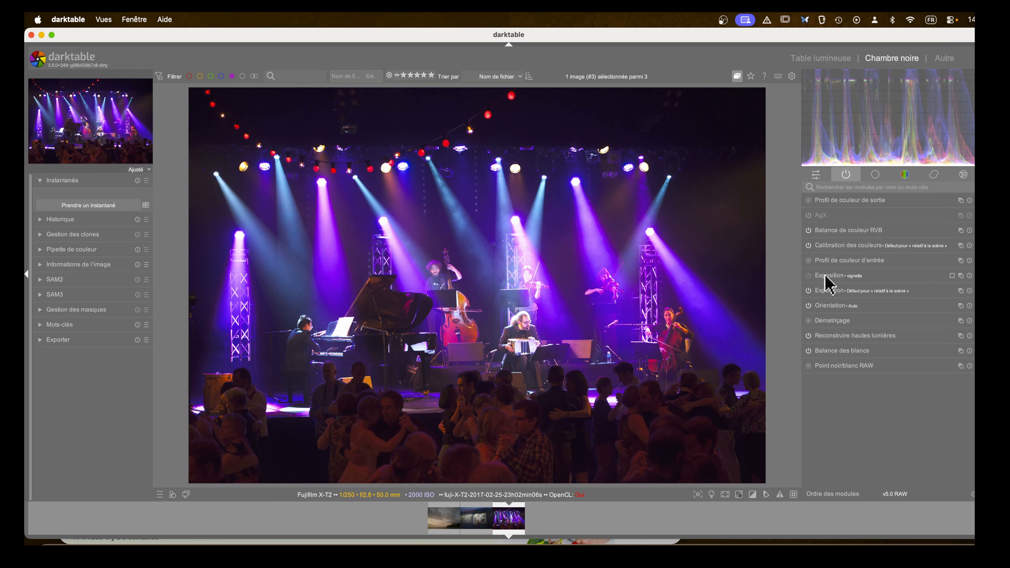
pyautogui.click(806, 275)
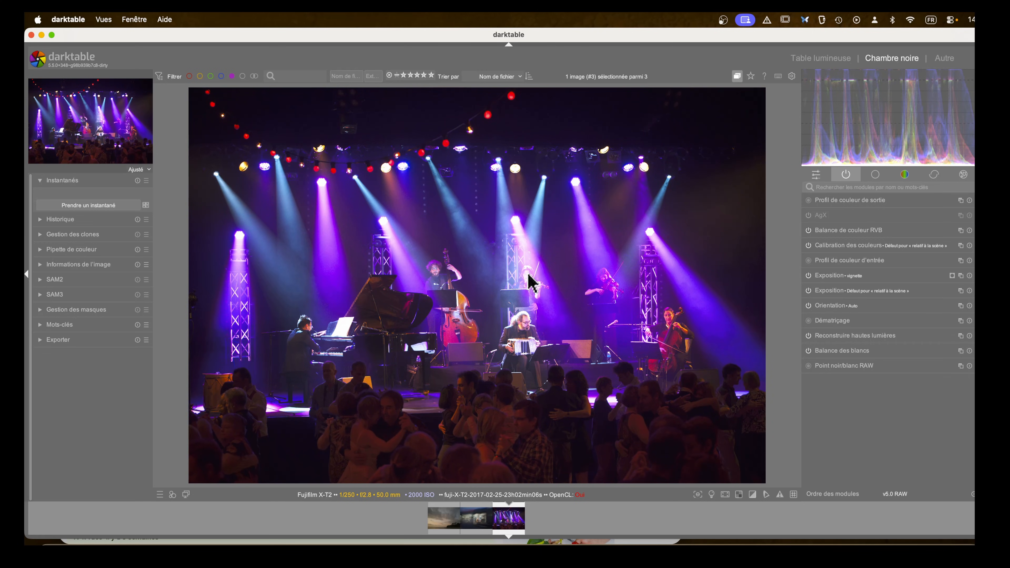
# Create a new Balance de couleur RVB instance and set its highlight gain to hue 182.72° and chroma 1.75%
pyautogui.click(907, 176)
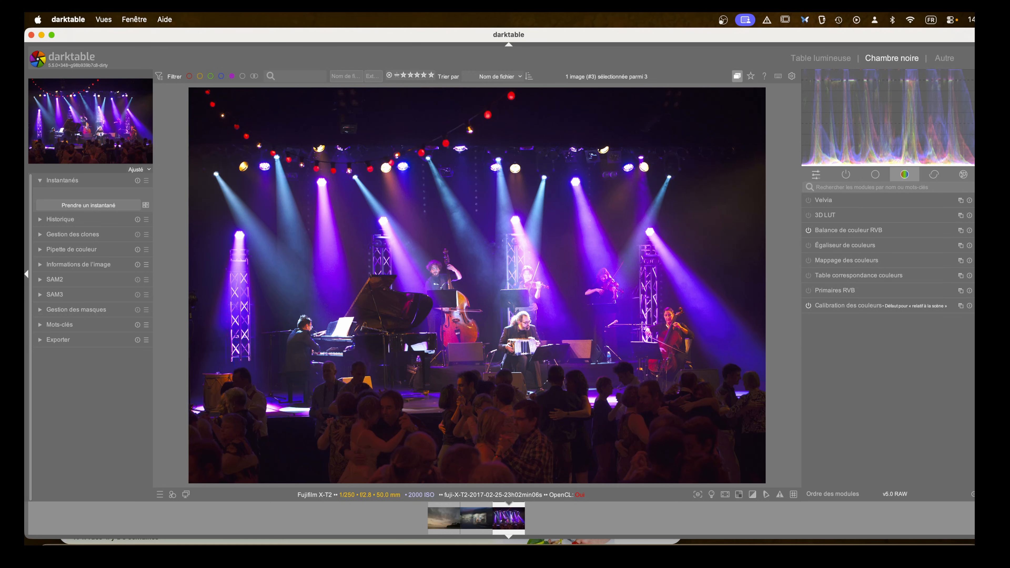
pyautogui.click(961, 232)
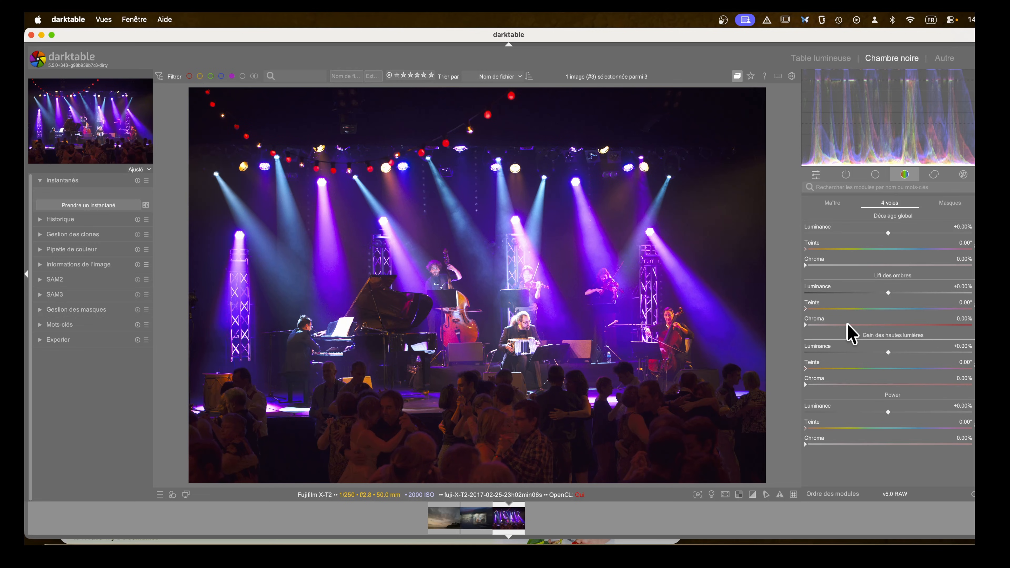
pyautogui.scroll(-3, 849, 332)
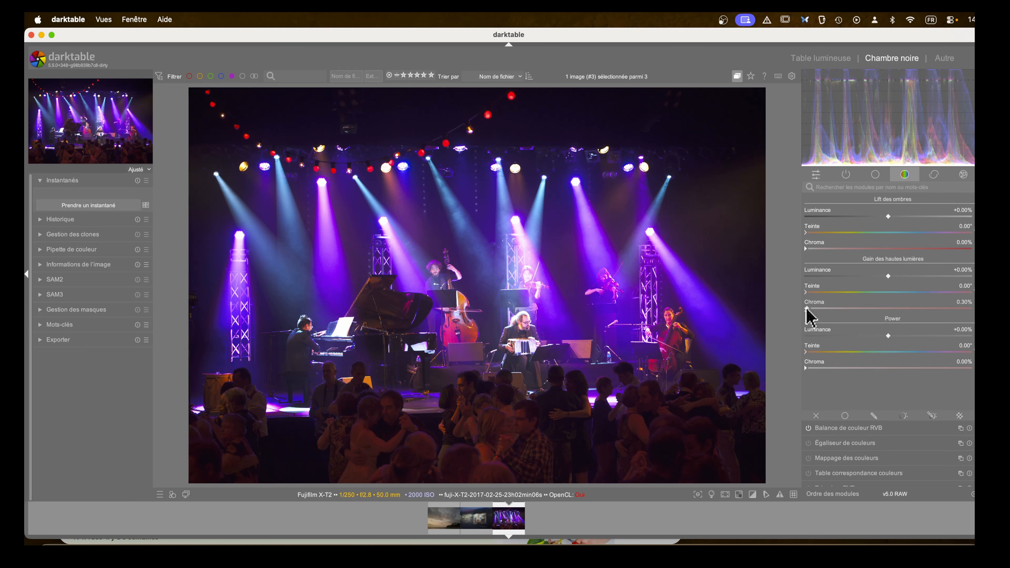
pyautogui.moveTo(807, 309); pyautogui.dragTo(890, 311)
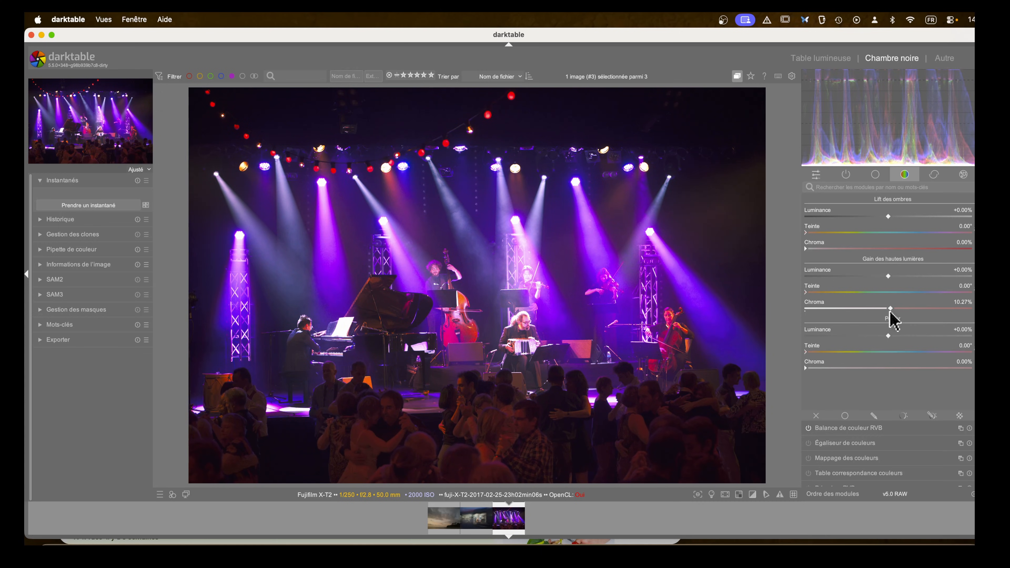
pyautogui.moveTo(809, 293); pyautogui.dragTo(755, 298)
pyautogui.moveTo(806, 293); pyautogui.dragTo(818, 311)
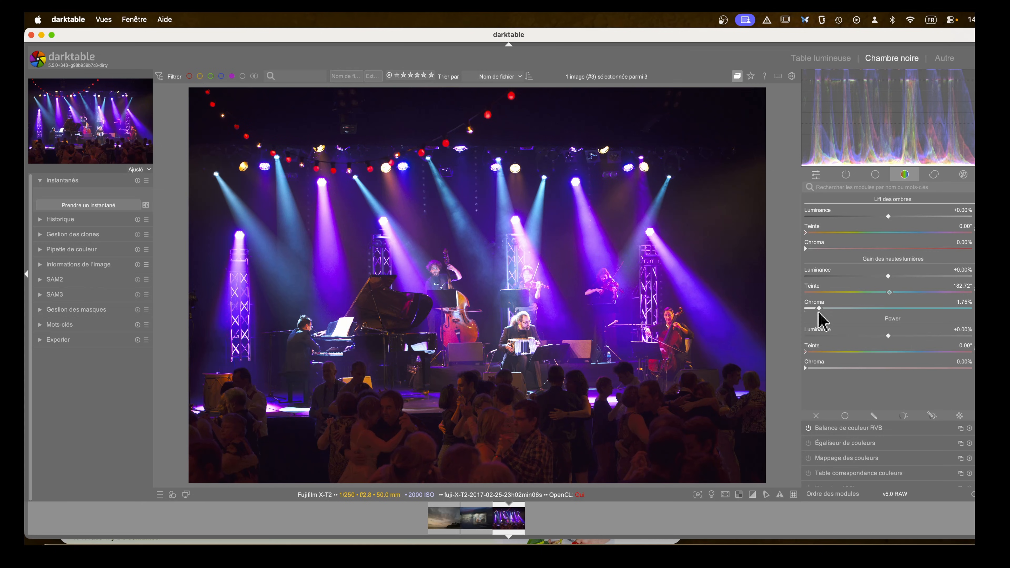
# Compare the photo without and with the new colour balance instance, and raise its highlight gain chroma to 5.32%
pyautogui.scroll(3, 833, 273)
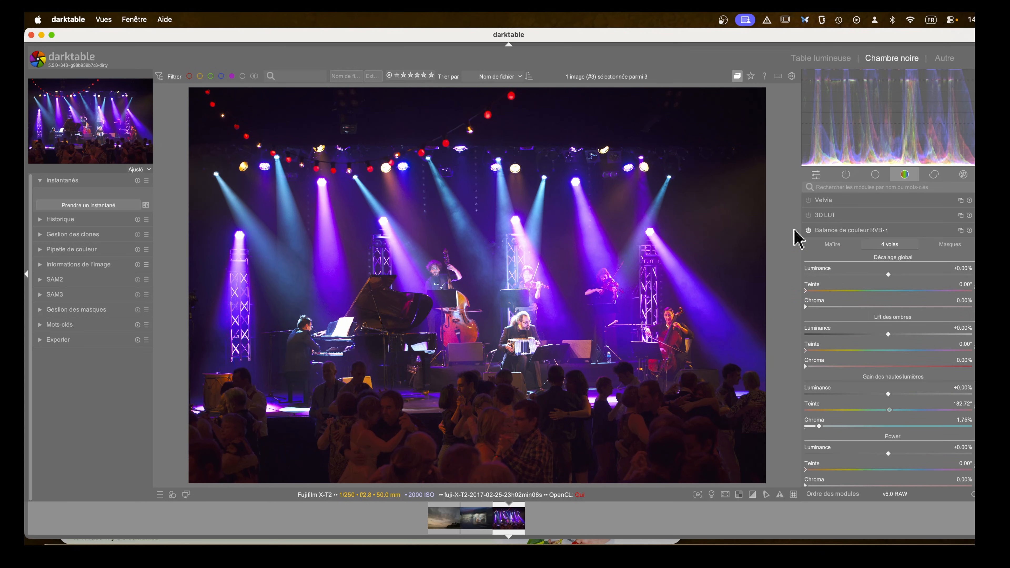
pyautogui.click(809, 231)
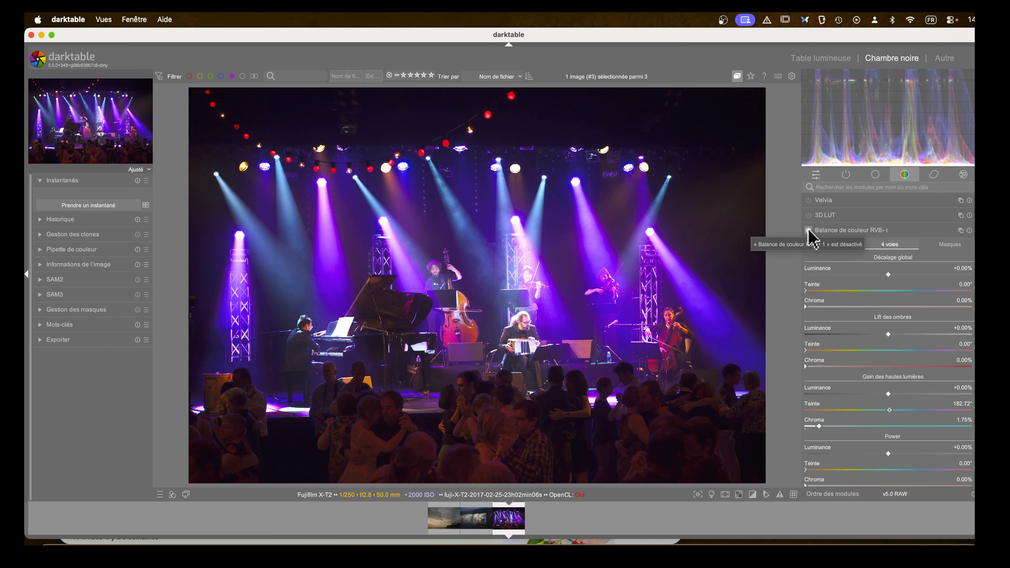
pyautogui.click(809, 231)
pyautogui.click(809, 231)
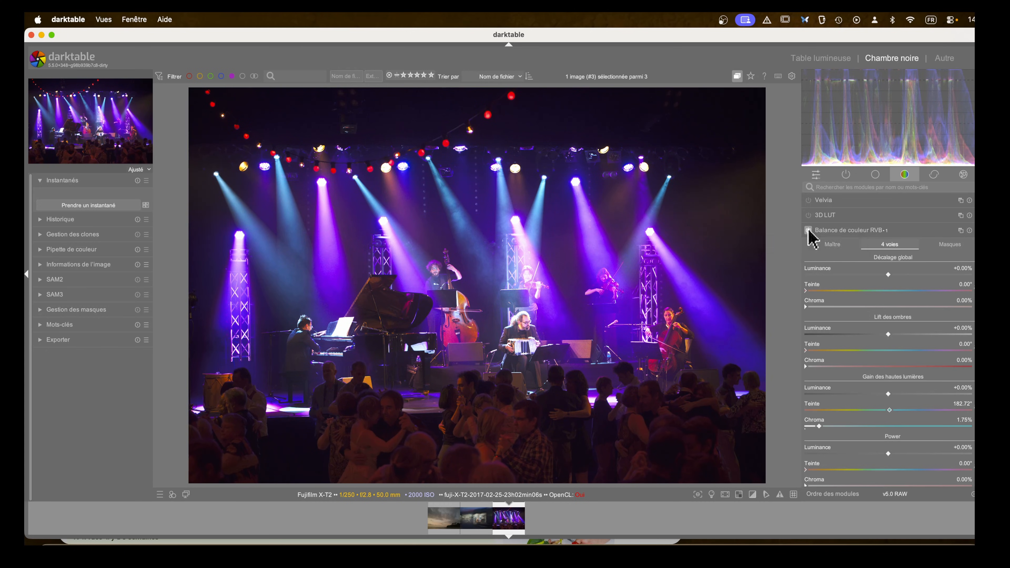
pyautogui.scroll(-2, 866, 343)
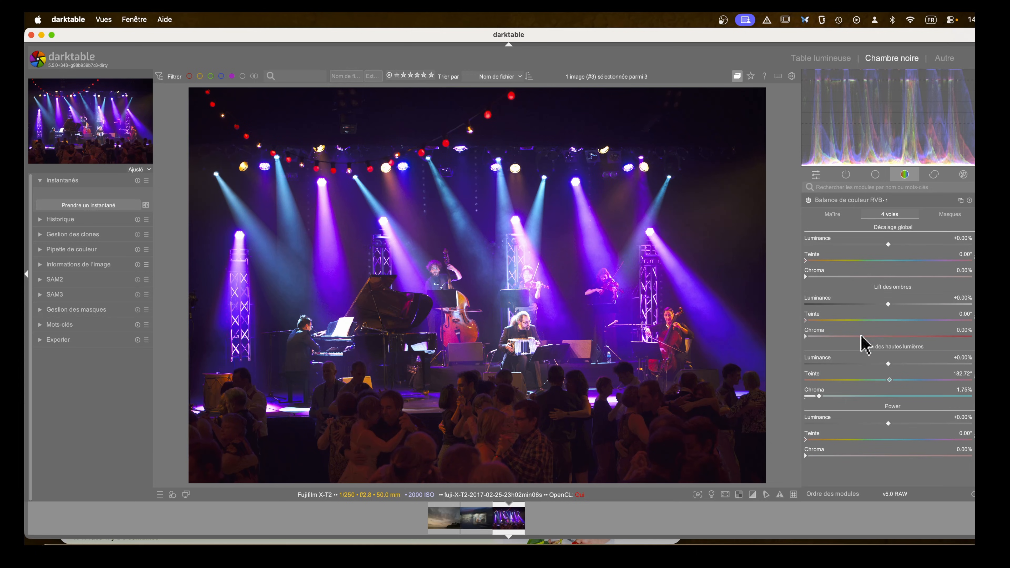
pyautogui.moveTo(820, 403); pyautogui.dragTo(850, 397)
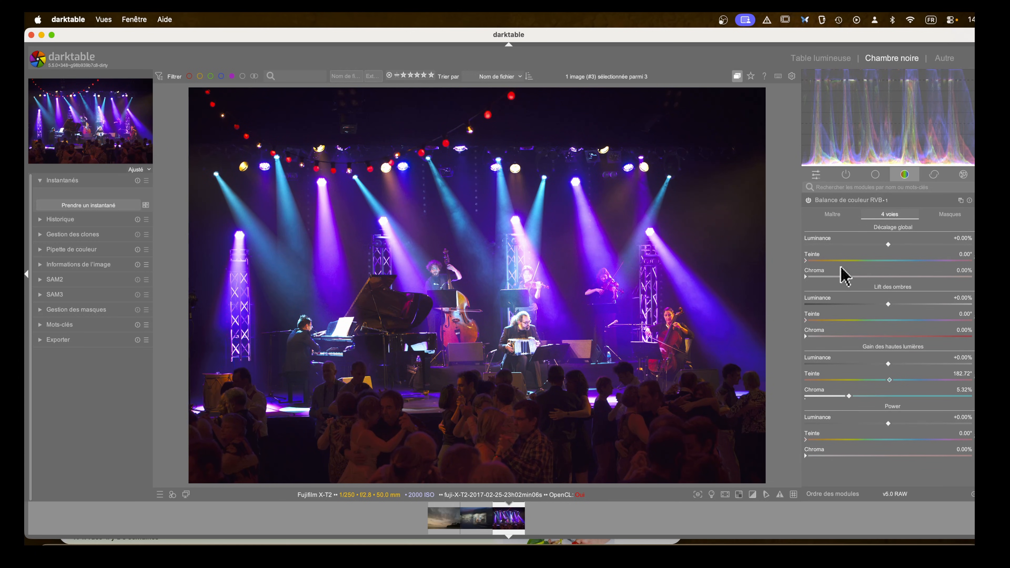
# Compare the photo with the second colour balance instance off and on, and review its Maître settings
pyautogui.scroll(2, 842, 273)
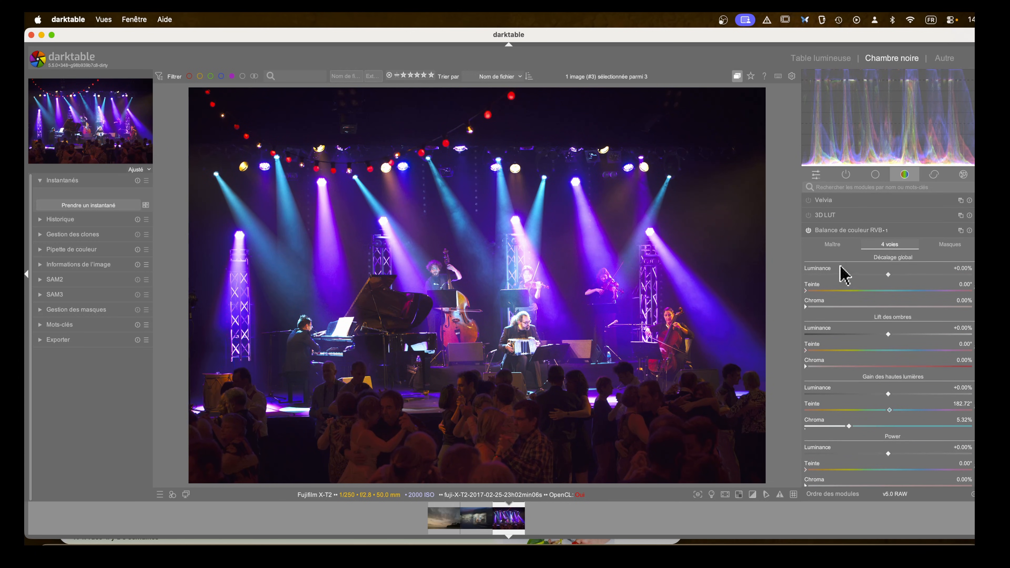
pyautogui.click(808, 232)
pyautogui.click(808, 232)
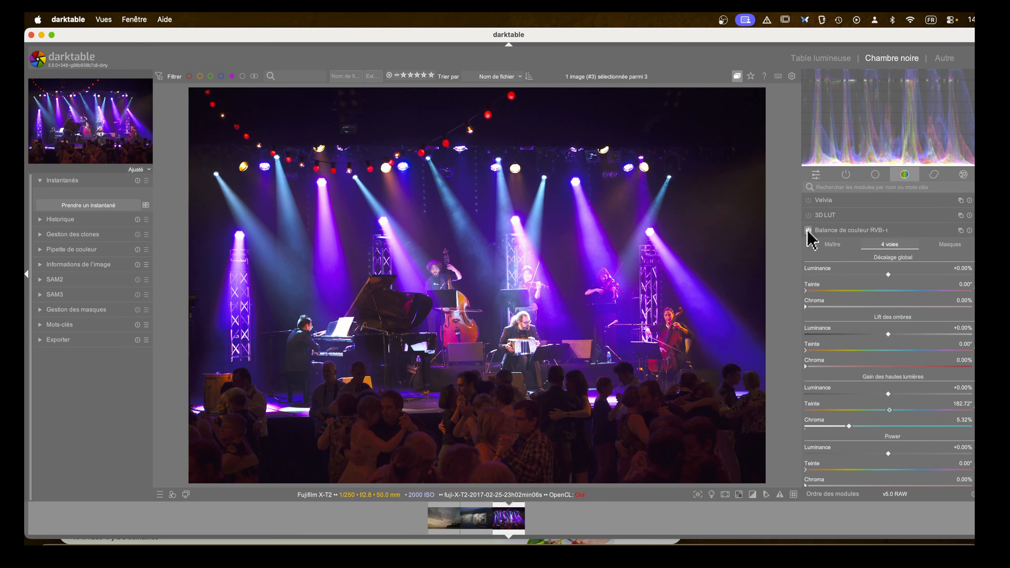
pyautogui.click(809, 232)
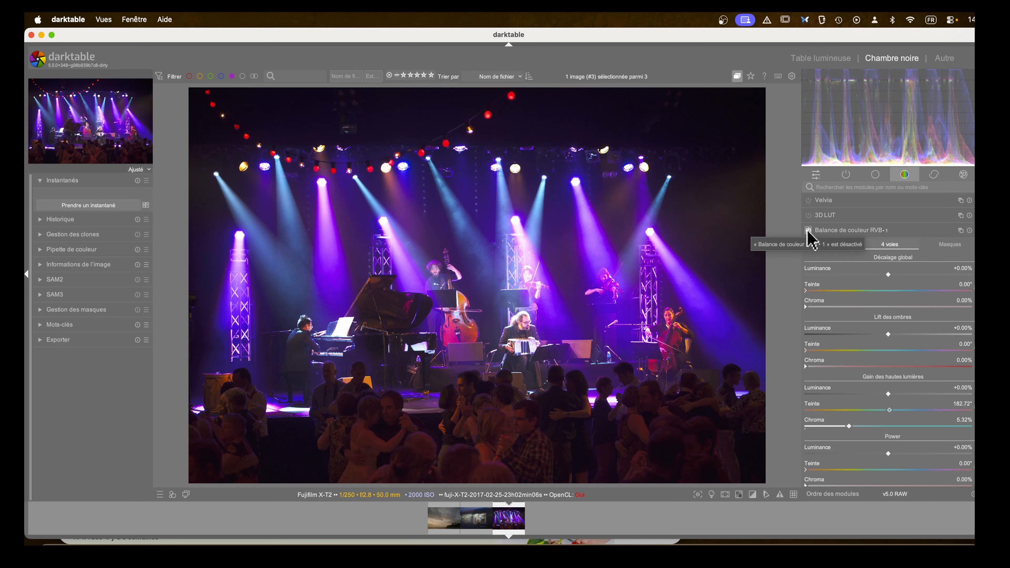
pyautogui.click(809, 232)
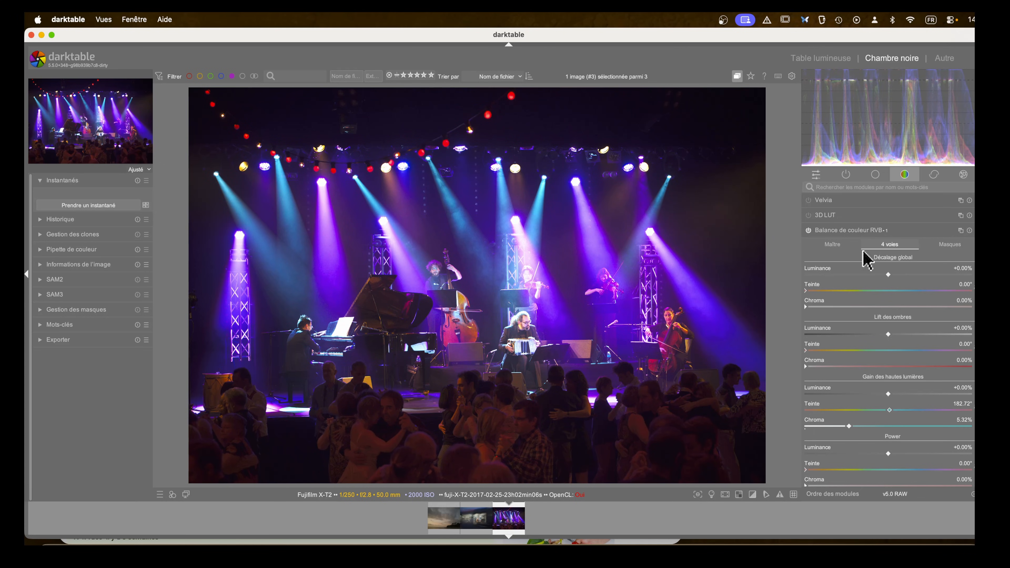
pyautogui.click(840, 246)
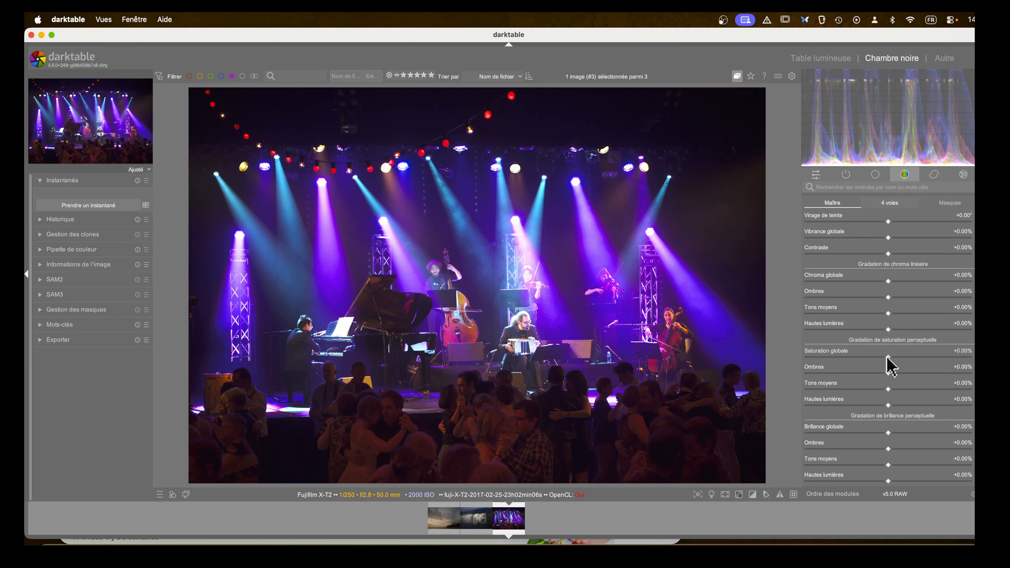
pyautogui.scroll(2, 891, 365)
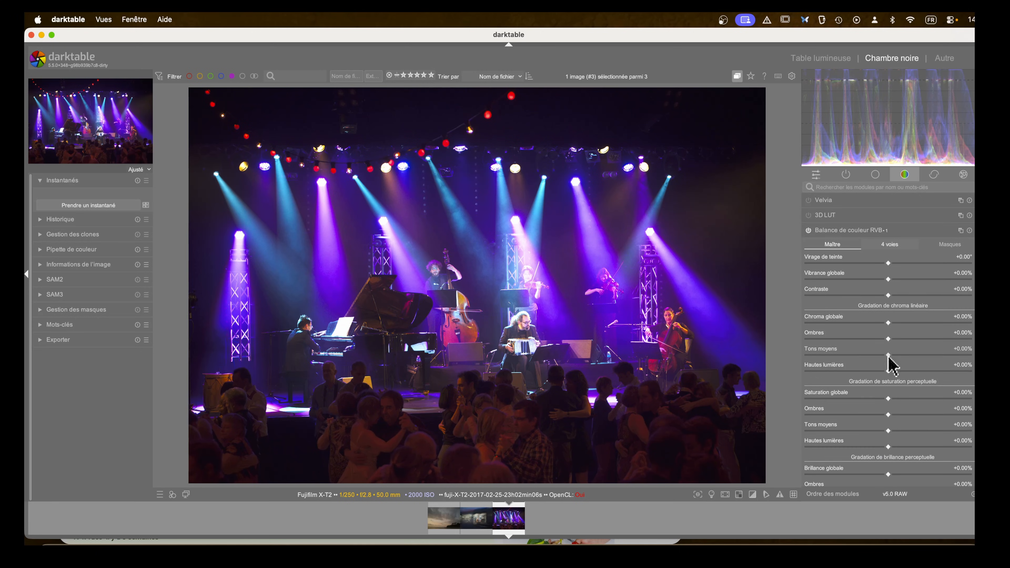
pyautogui.click(831, 234)
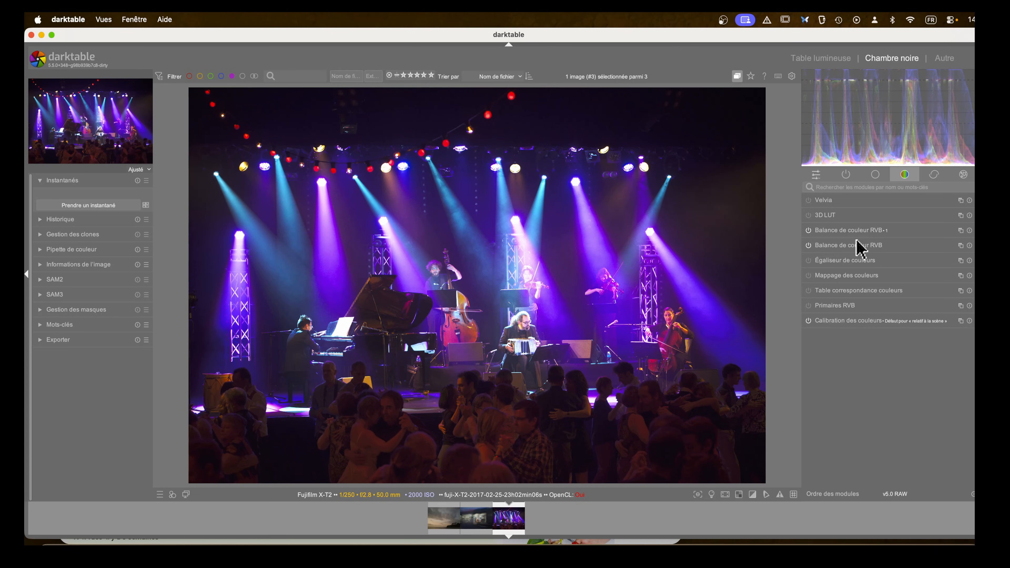
# In the second colour balance instance, set the shadow lift to hue 140.30°, chroma 5.89% and luminance +20.85%
pyautogui.click(843, 231)
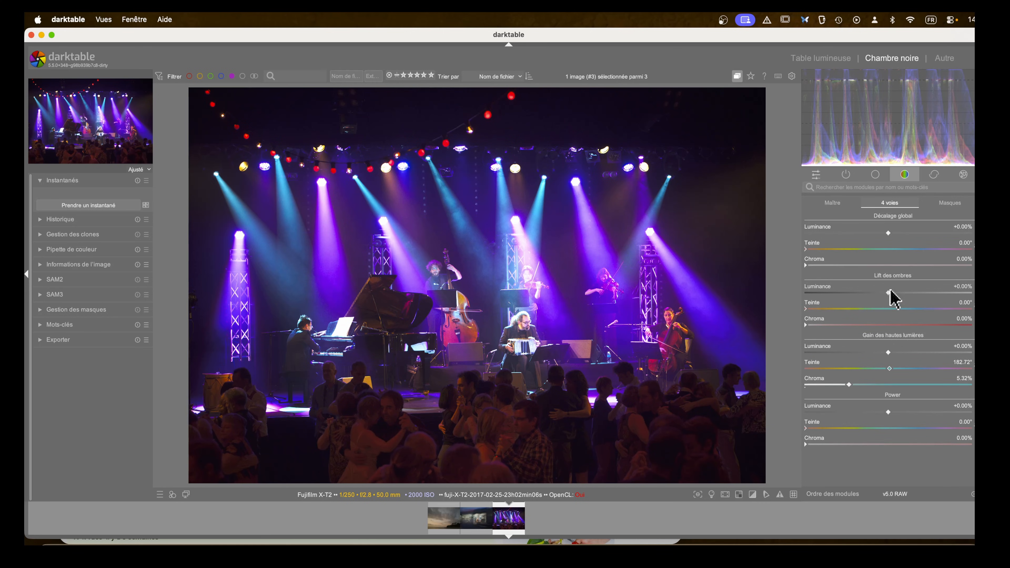
pyautogui.moveTo(809, 325); pyautogui.dragTo(878, 331)
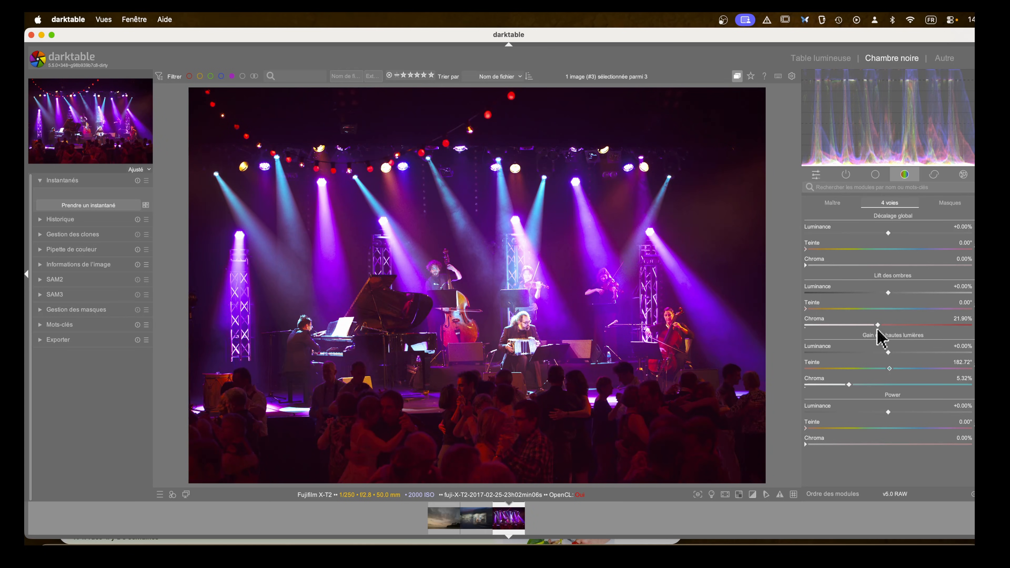
pyautogui.moveTo(810, 308); pyautogui.dragTo(832, 330)
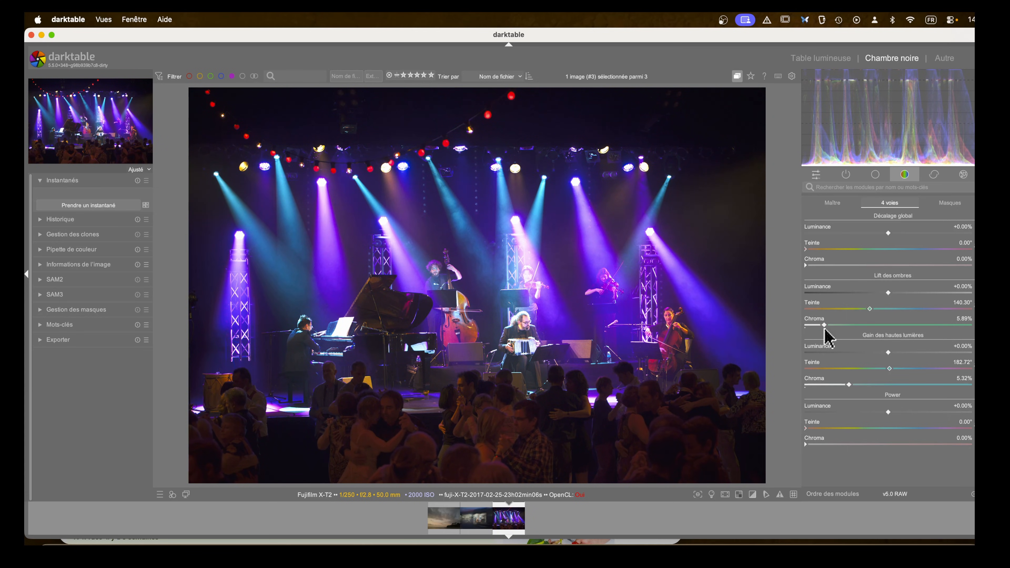
pyautogui.moveTo(888, 294)
pyautogui.mouseDown()
pyautogui.moveTo(904, 297)
pyautogui.moveTo(877, 297)
pyautogui.moveTo(906, 297)
pyautogui.mouseUp()
# Compare the photo repeatedly without and with the shadow and highlight tints of the second colour balance instance, and collapse it
pyautogui.scroll(3, 903, 304)
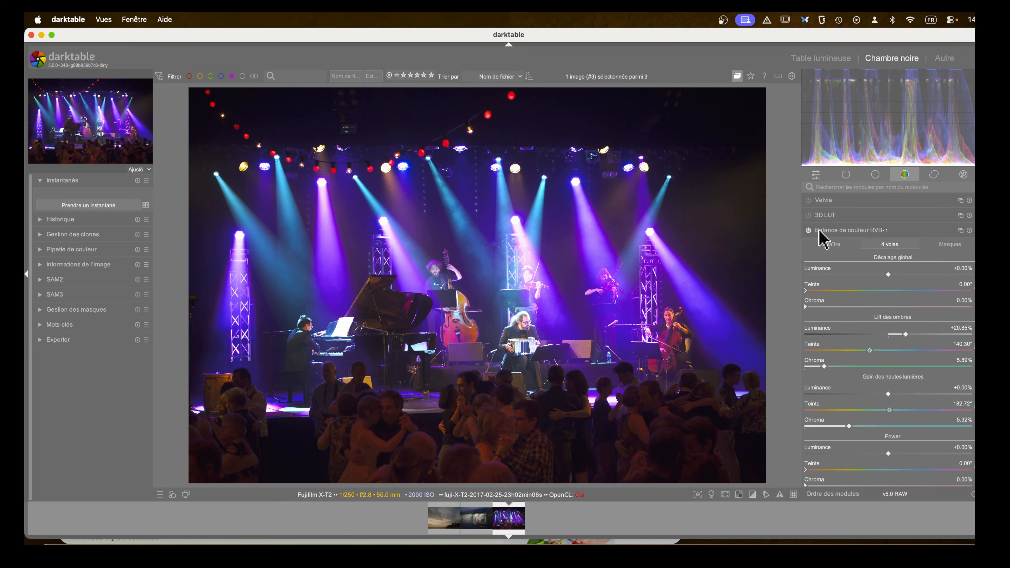
pyautogui.click(808, 230)
pyautogui.click(808, 231)
pyautogui.click(808, 231)
pyautogui.click(808, 230)
pyautogui.click(808, 231)
pyautogui.click(808, 231)
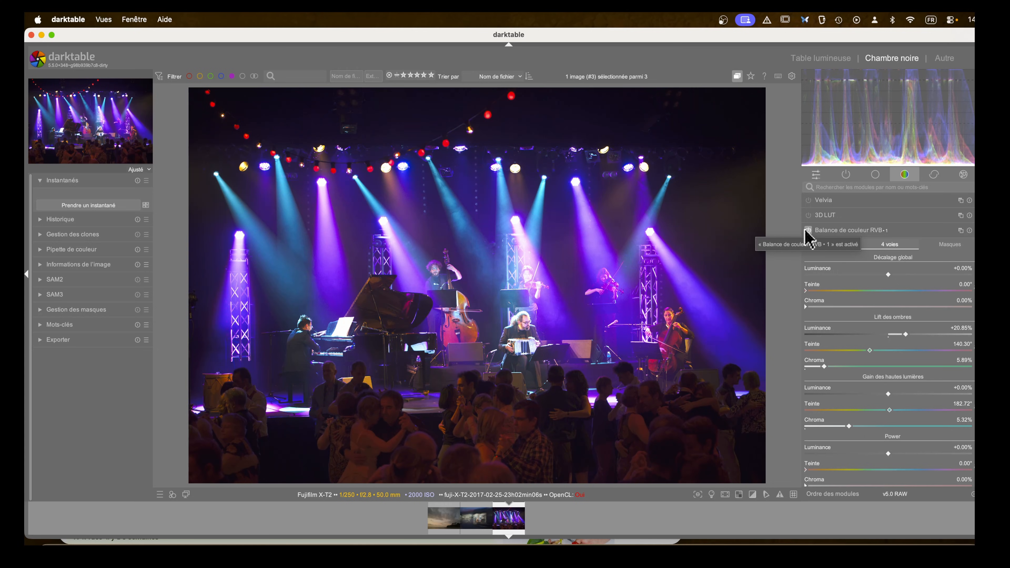
pyautogui.click(808, 230)
pyautogui.click(808, 230)
pyautogui.click(836, 231)
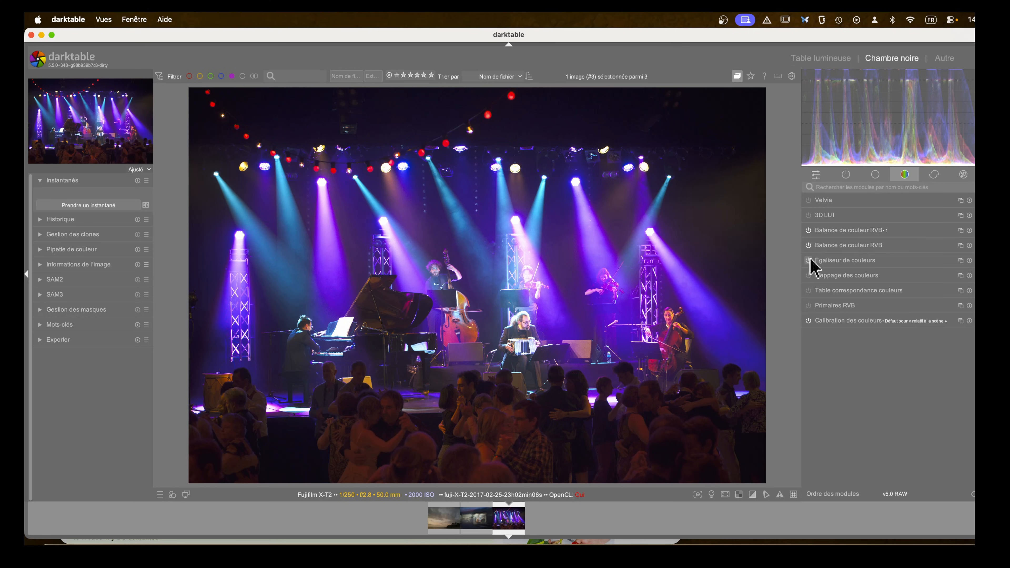
# In Égaliseur de couleurs, set the node placement to +9° and lower the saturation curve around the cyan and blue nodes
pyautogui.click(821, 262)
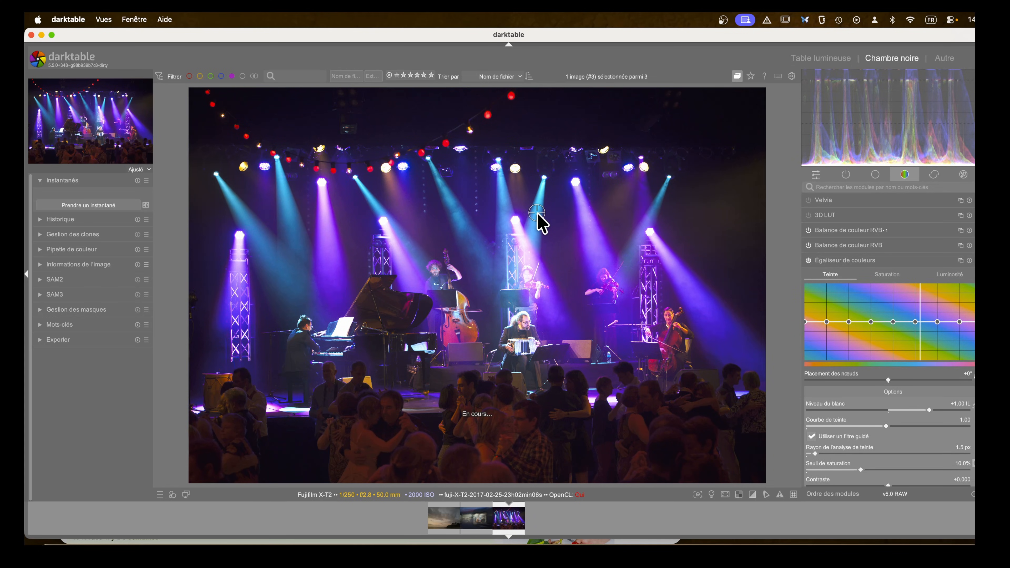
pyautogui.moveTo(886, 381); pyautogui.dragTo(924, 383)
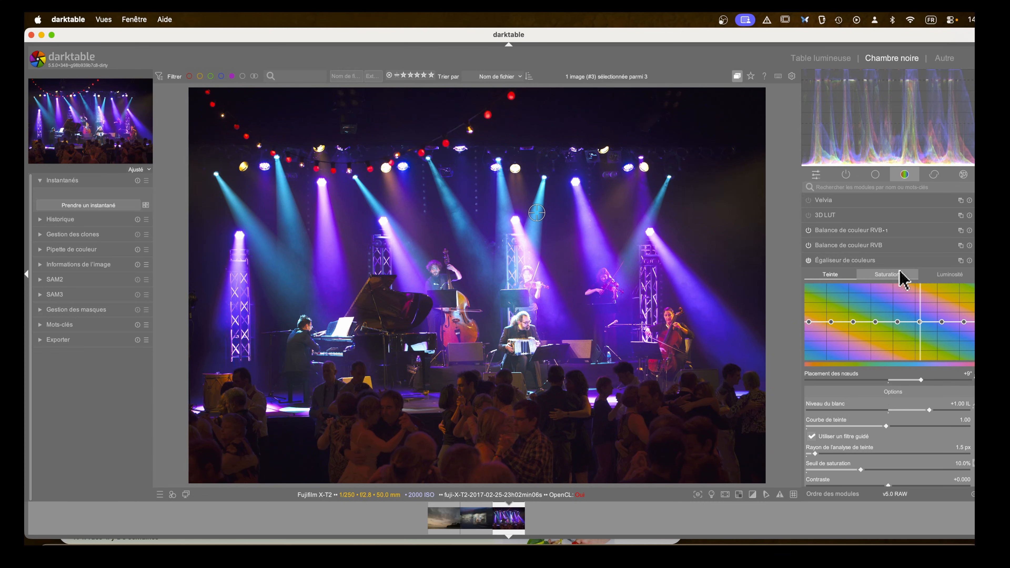
pyautogui.click(887, 275)
pyautogui.scroll(-2, 927, 287)
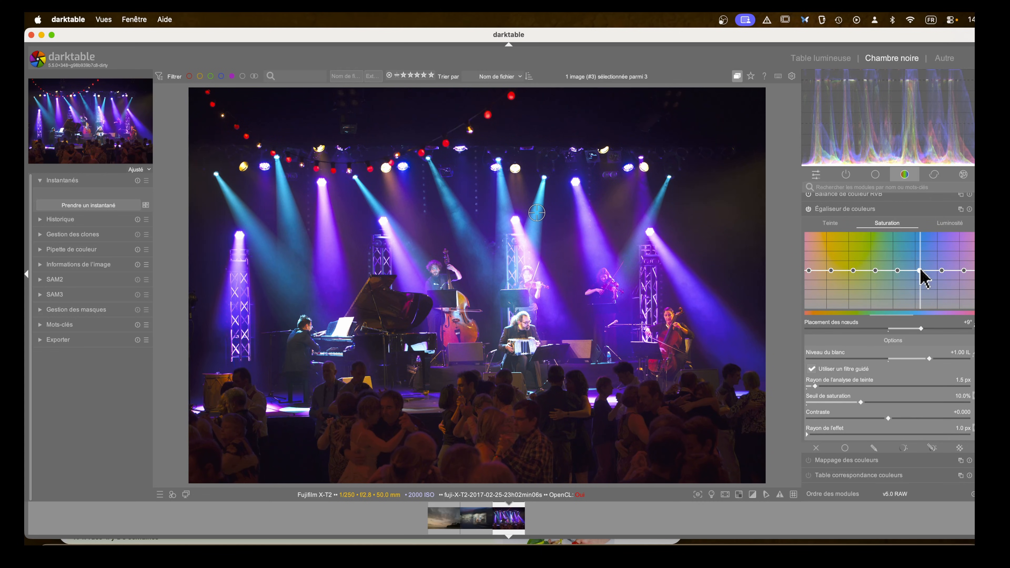
pyautogui.moveTo(920, 271); pyautogui.dragTo(898, 276)
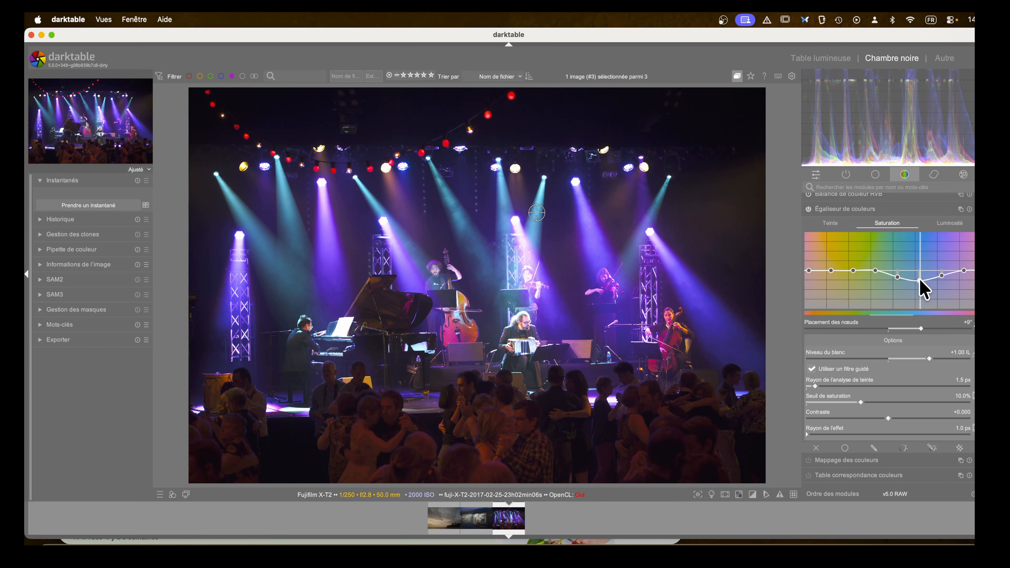
# On the colour equalizer's hue curve, bring the blue node back near neutral and lower the blue-violet node to turn the purple beams blue
pyautogui.click(831, 224)
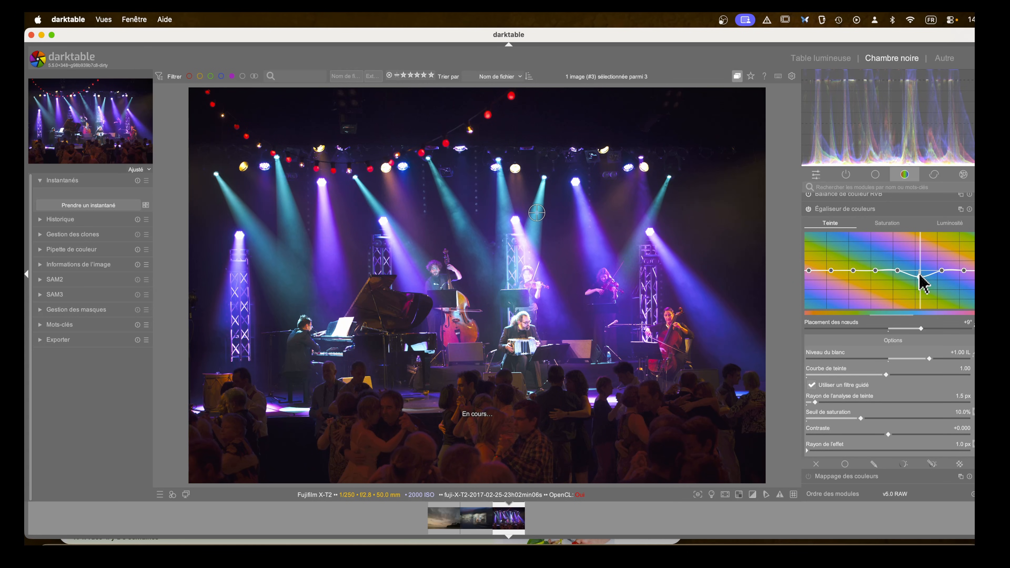
pyautogui.moveTo(920, 278); pyautogui.dragTo(921, 272)
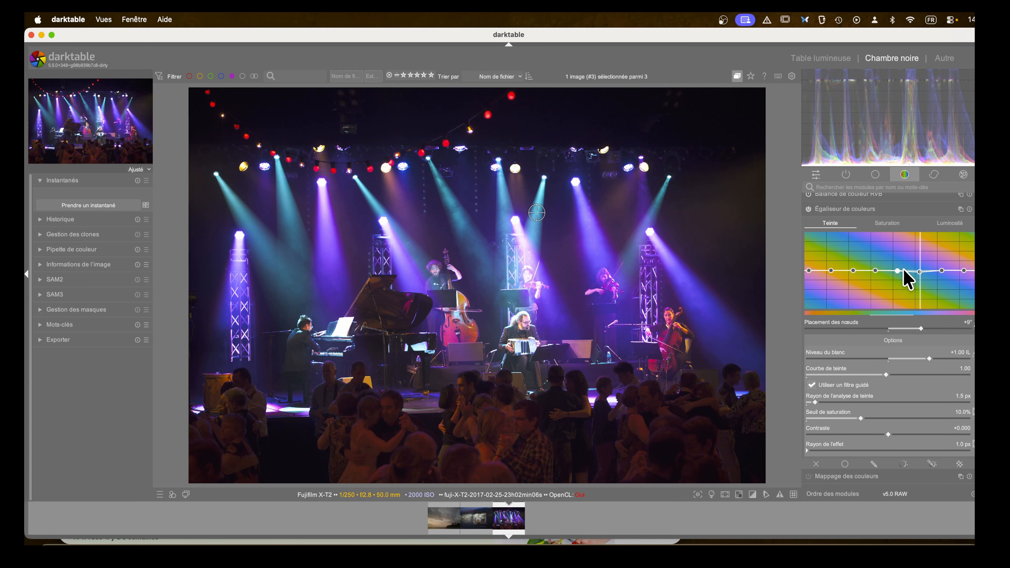
pyautogui.moveTo(921, 272); pyautogui.dragTo(943, 275)
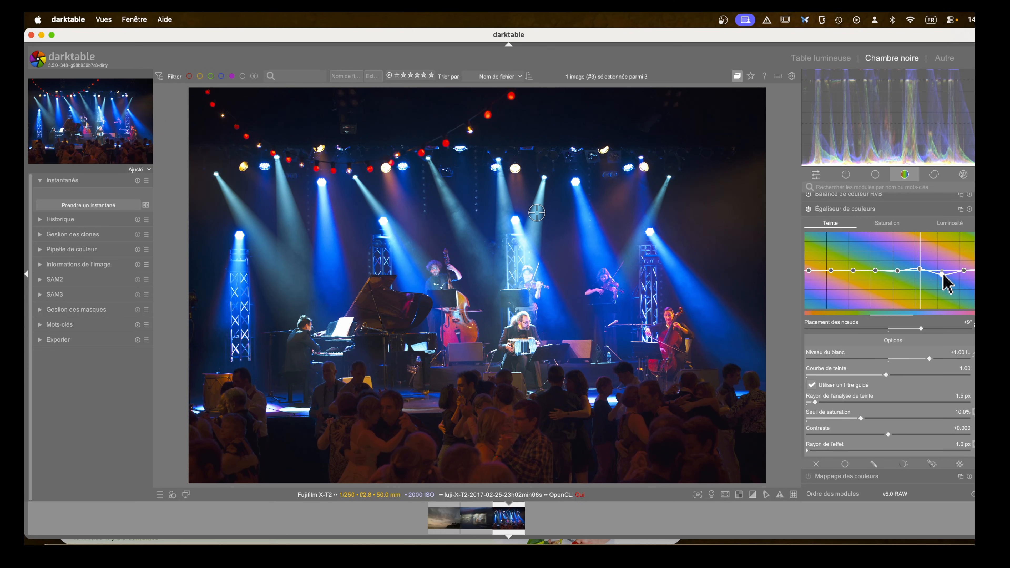
# Reset the blue-violet node on the colour equalizer's hue curve and collapse the module
pyautogui.doubleClick(943, 275)
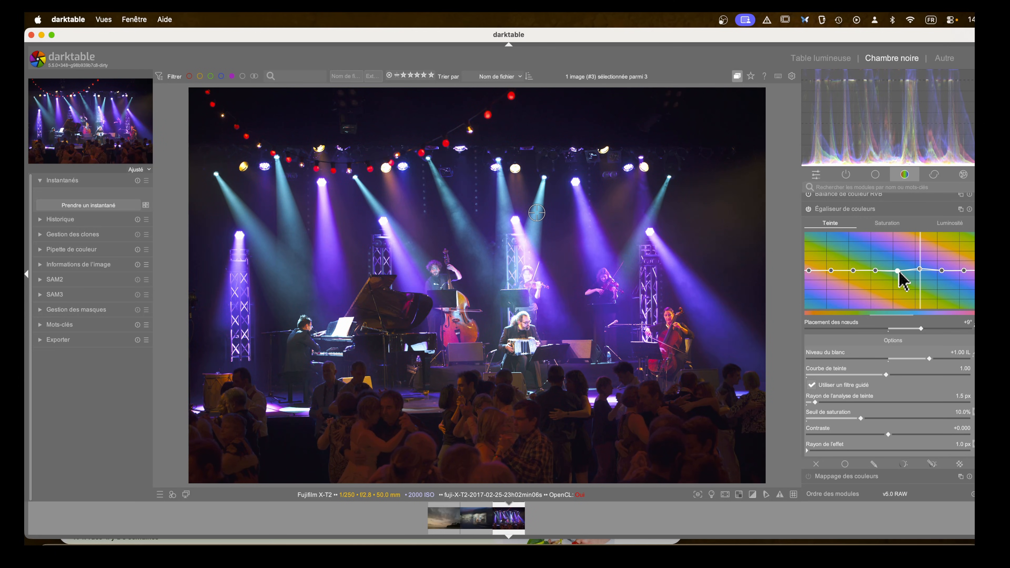
pyautogui.click(840, 211)
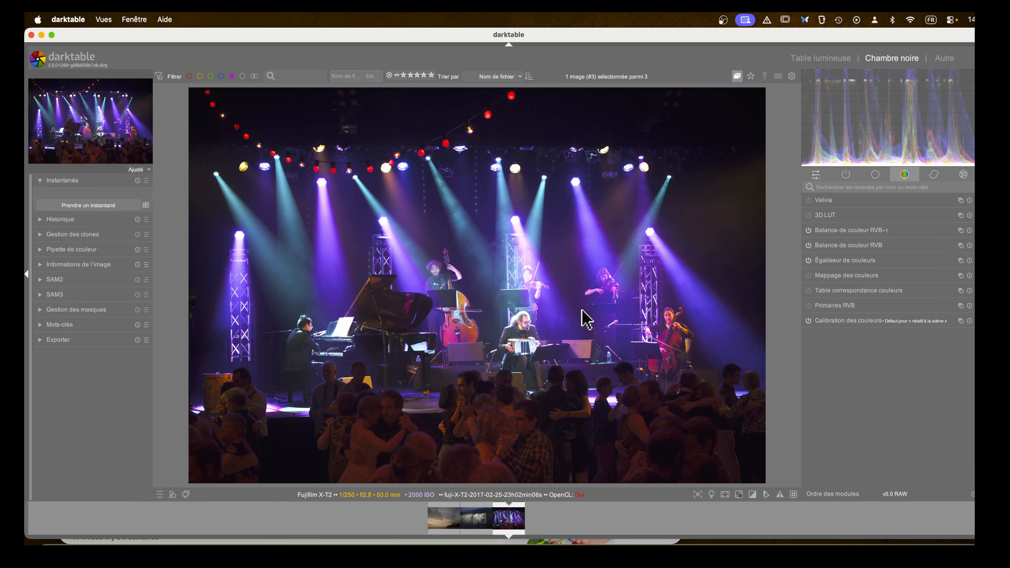
# Enable the Contraste local module and take a snapshot of the current edit
pyautogui.click(855, 173)
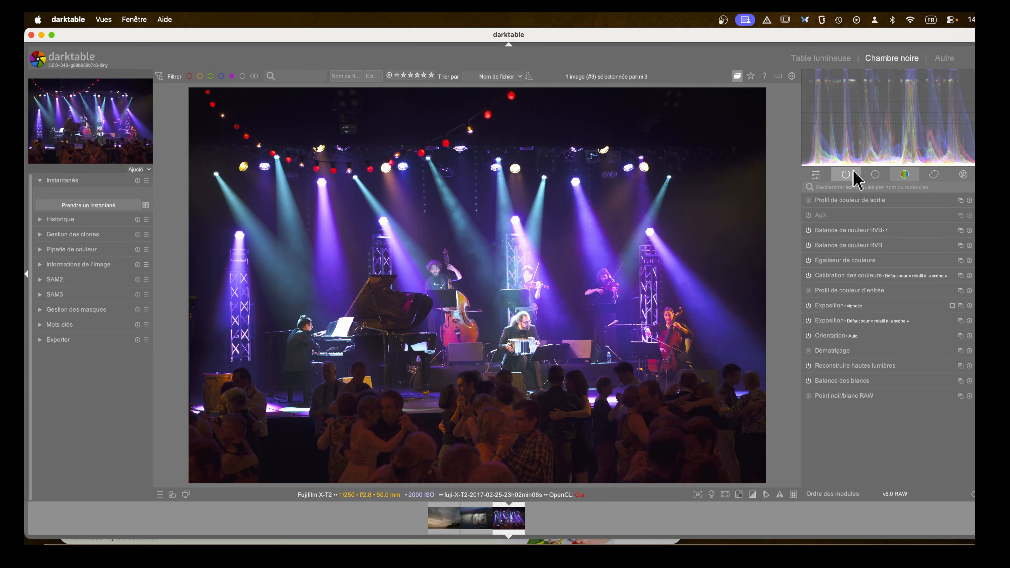
pyautogui.click(877, 175)
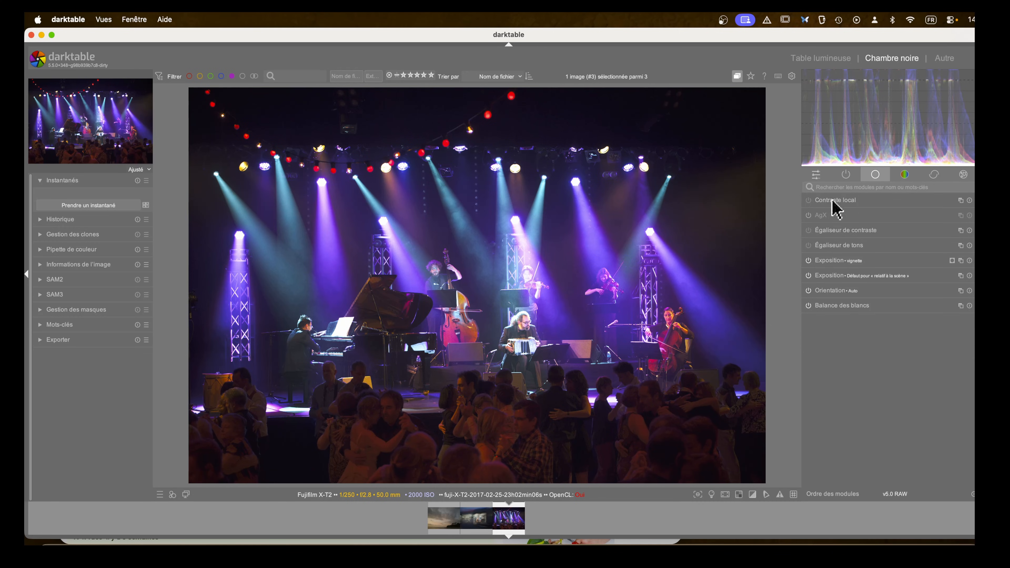
pyautogui.click(809, 201)
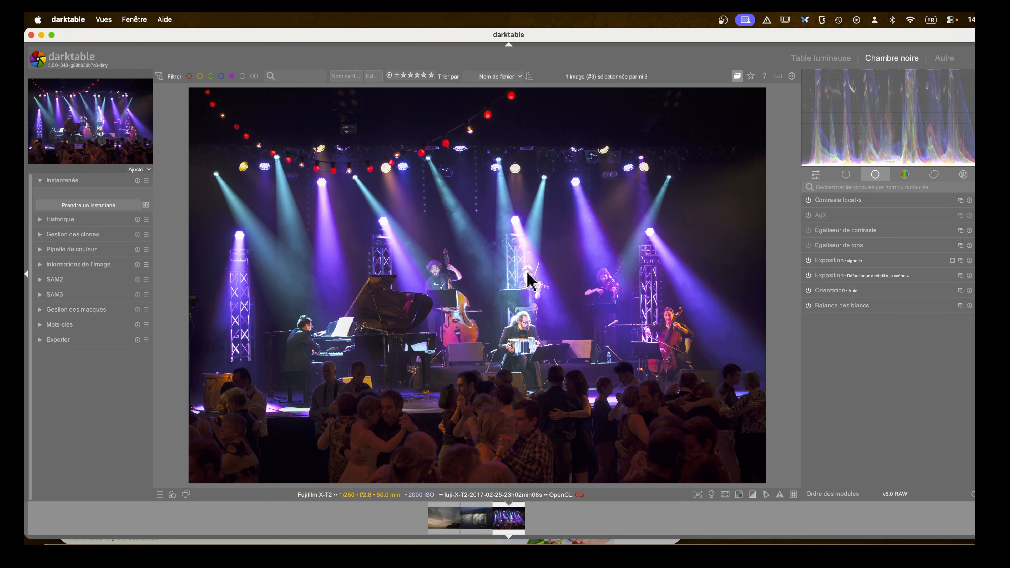
pyautogui.click(846, 175)
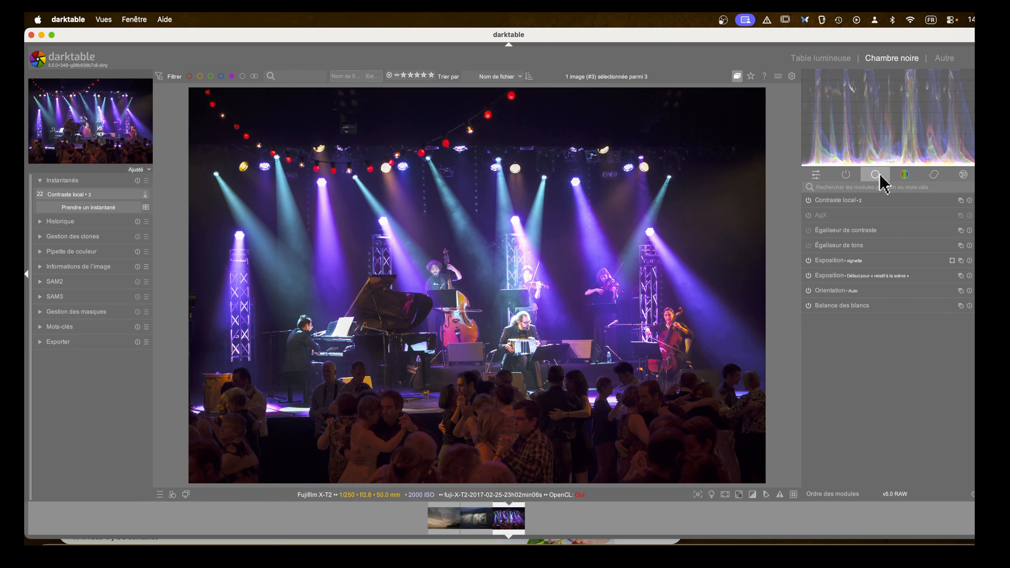
# Enable Égaliseur de tons and apply its preset Simple courbe des tonalités
pyautogui.click(835, 246)
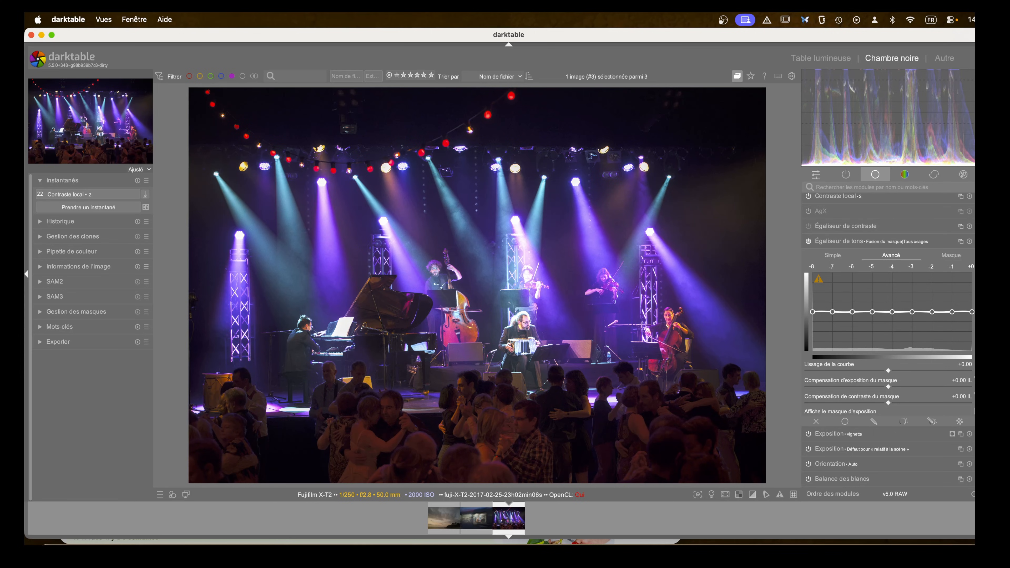
pyautogui.click(843, 242)
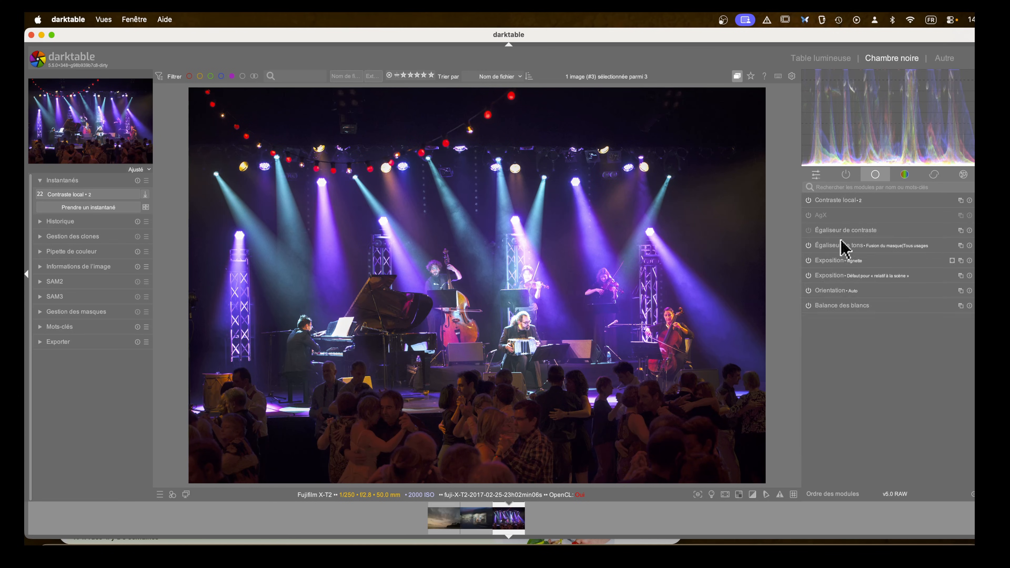
pyautogui.middleClick(530, 286)
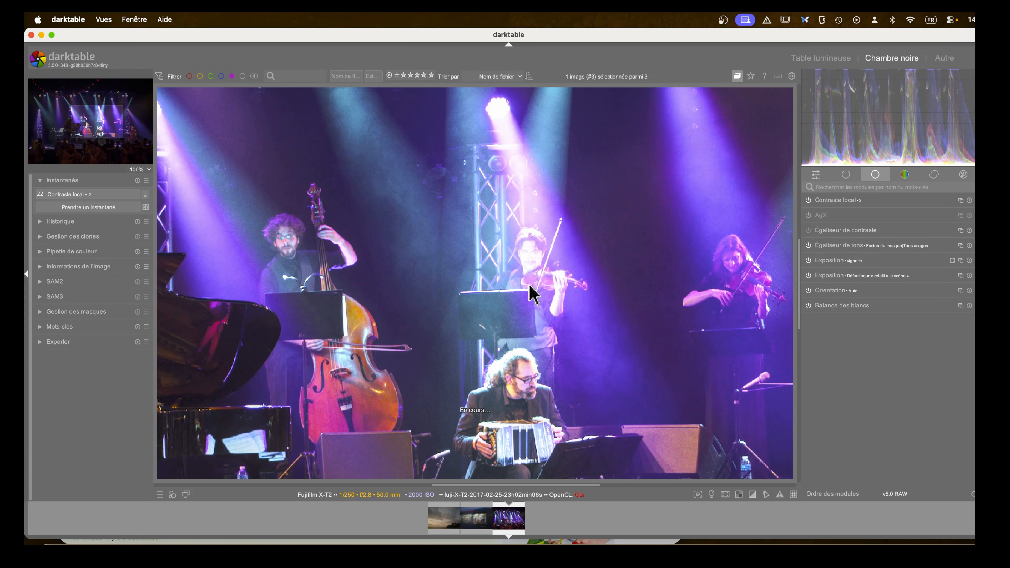
pyautogui.click(832, 247)
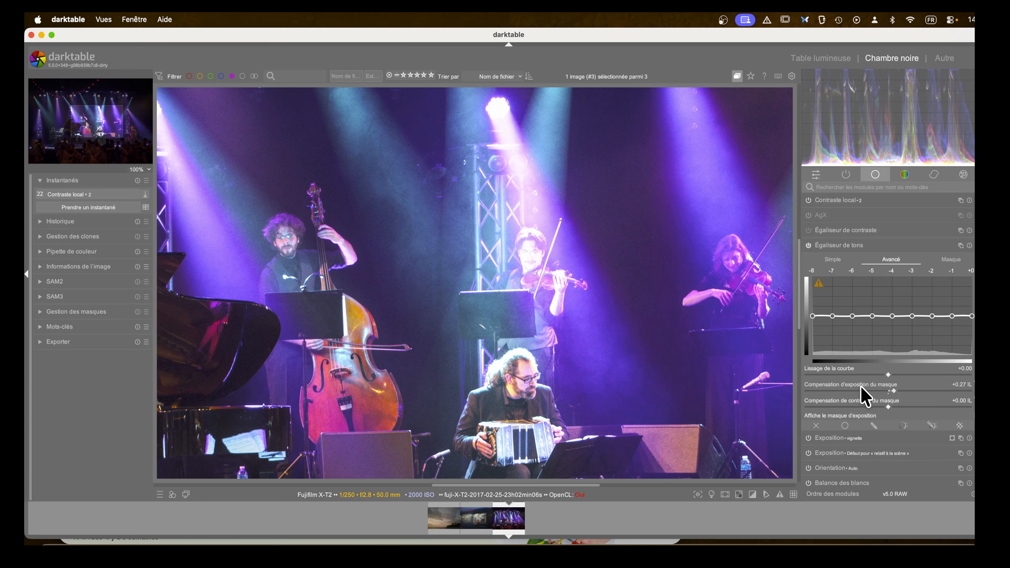
pyautogui.rightClick(871, 335)
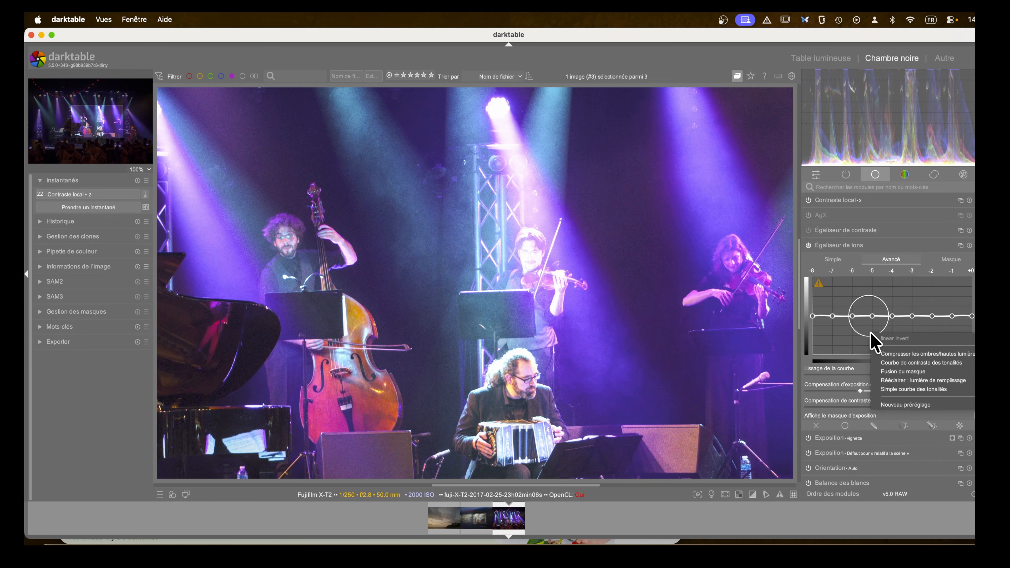
pyautogui.click(893, 390)
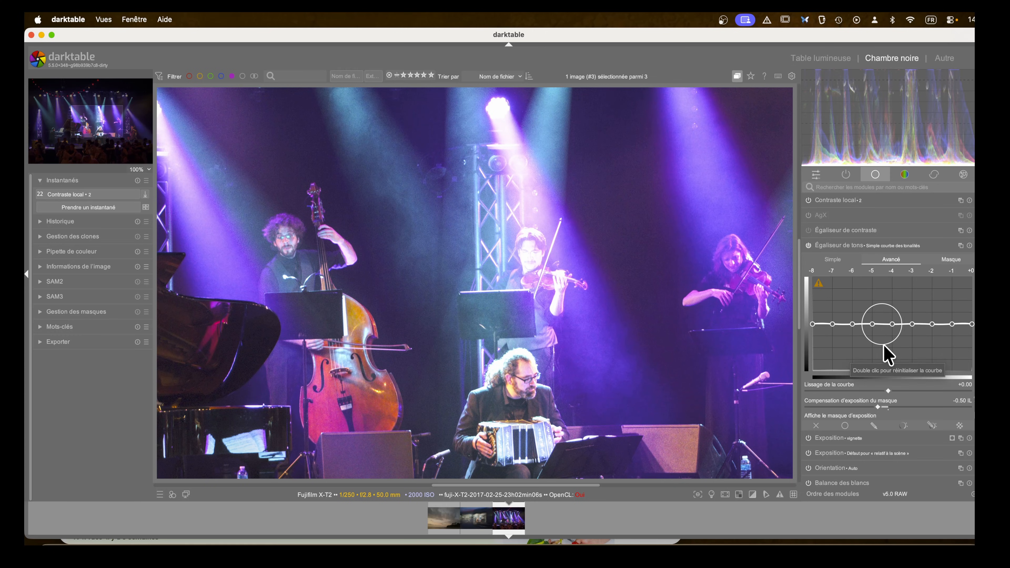
# In Égaliseur de tons, set the mask exposure compensation to -1.95 IL and lower the curve around the -3 and -2 nodes
pyautogui.click(857, 407)
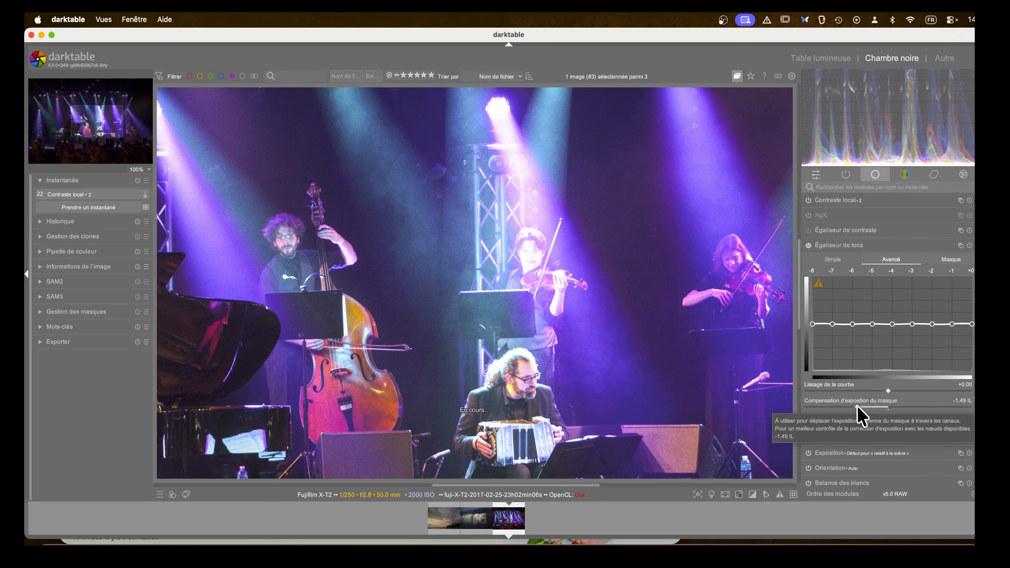
pyautogui.moveTo(857, 407); pyautogui.dragTo(831, 405)
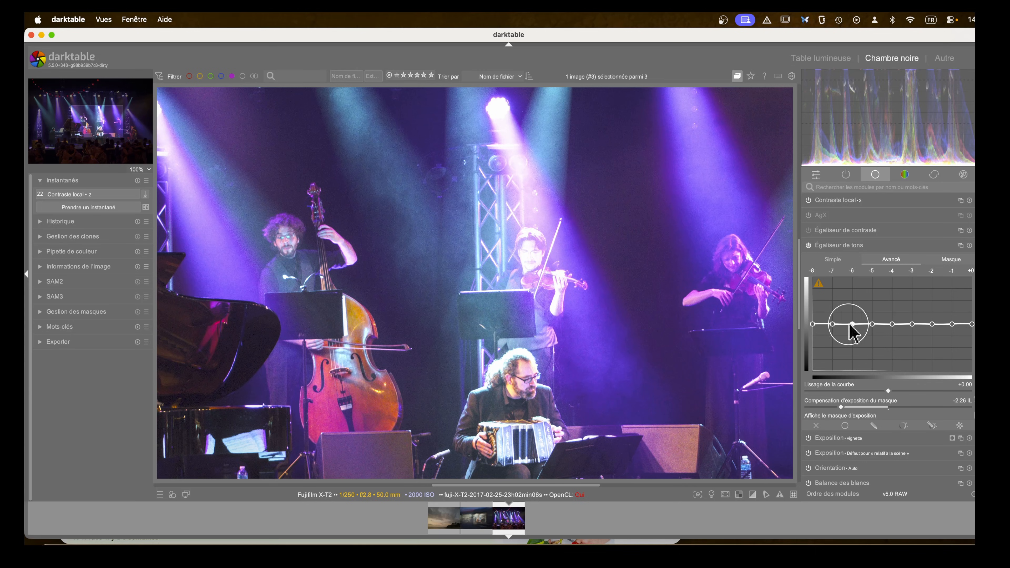
pyautogui.doubleClick(886, 406)
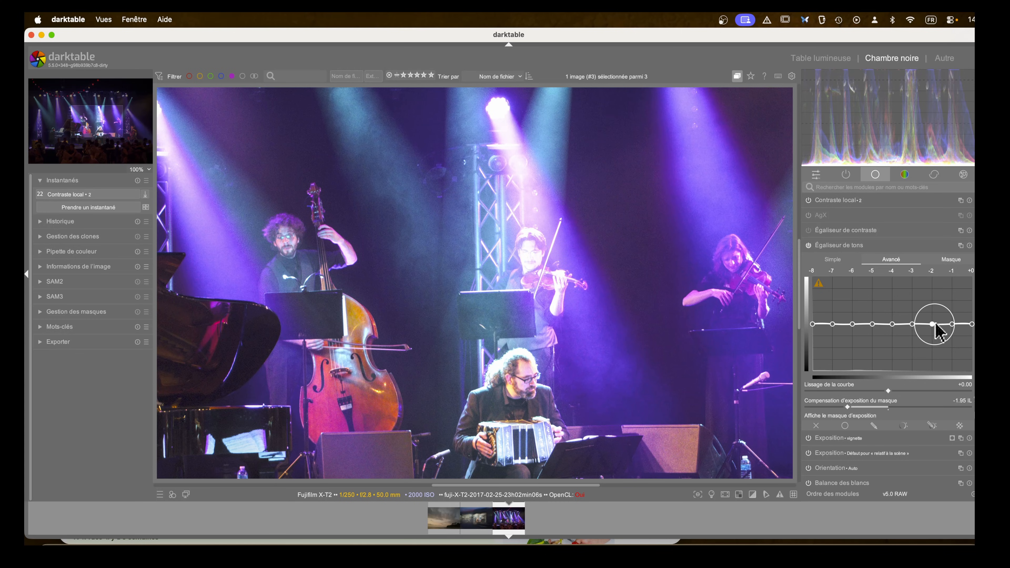
pyautogui.moveTo(933, 324); pyautogui.dragTo(953, 327)
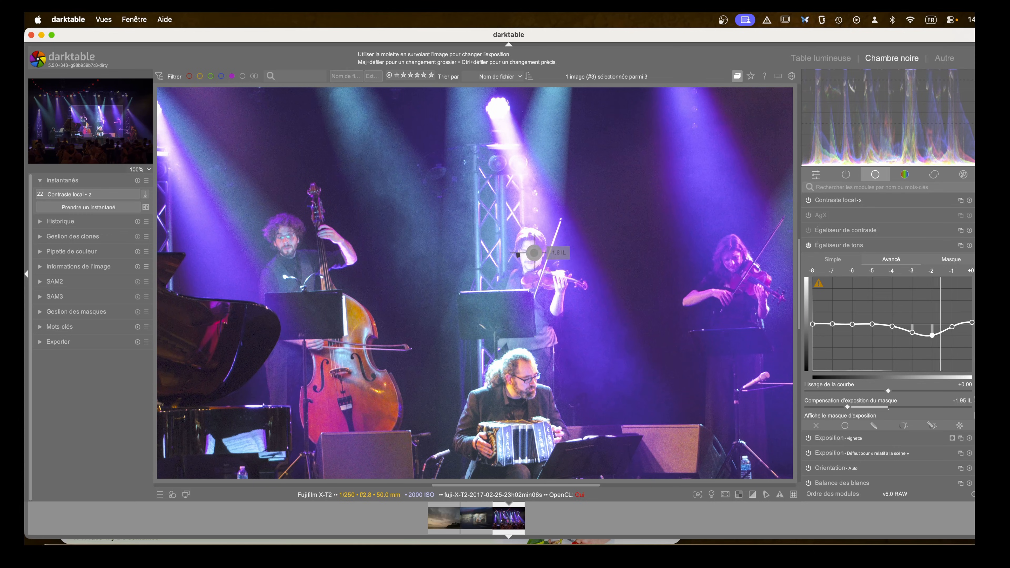
# Compare the close-up of the musicians without and with Égaliseur de tons, and return to the whole photo
pyautogui.click(811, 246)
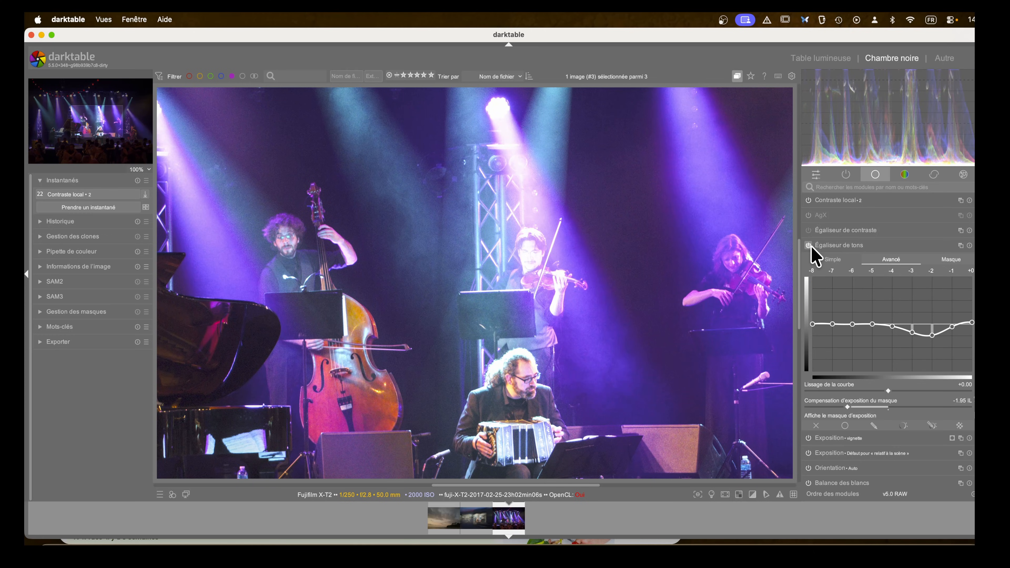
pyautogui.click(811, 246)
pyautogui.click(811, 246)
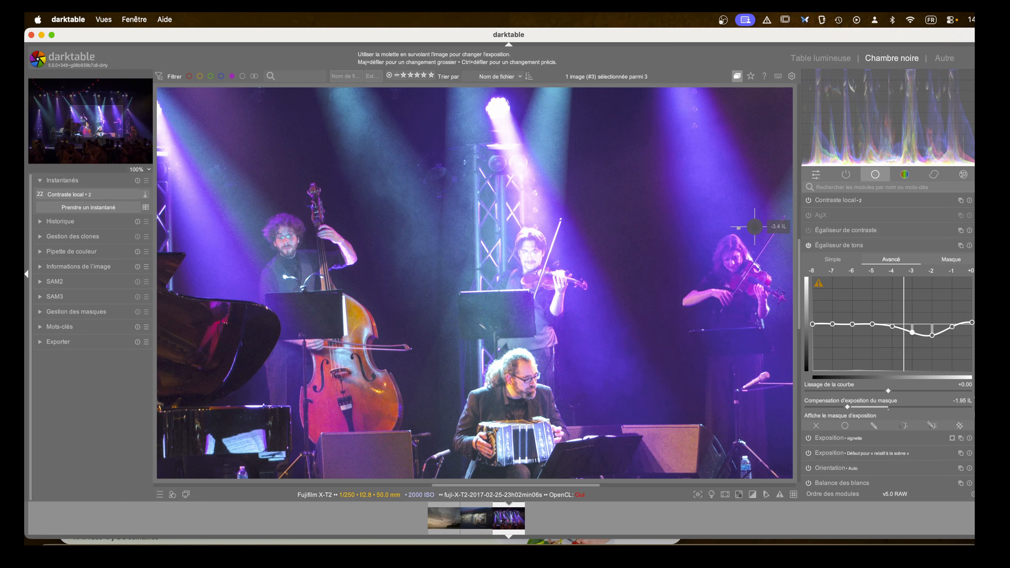
pyautogui.click(824, 246)
pyautogui.middleClick(481, 297)
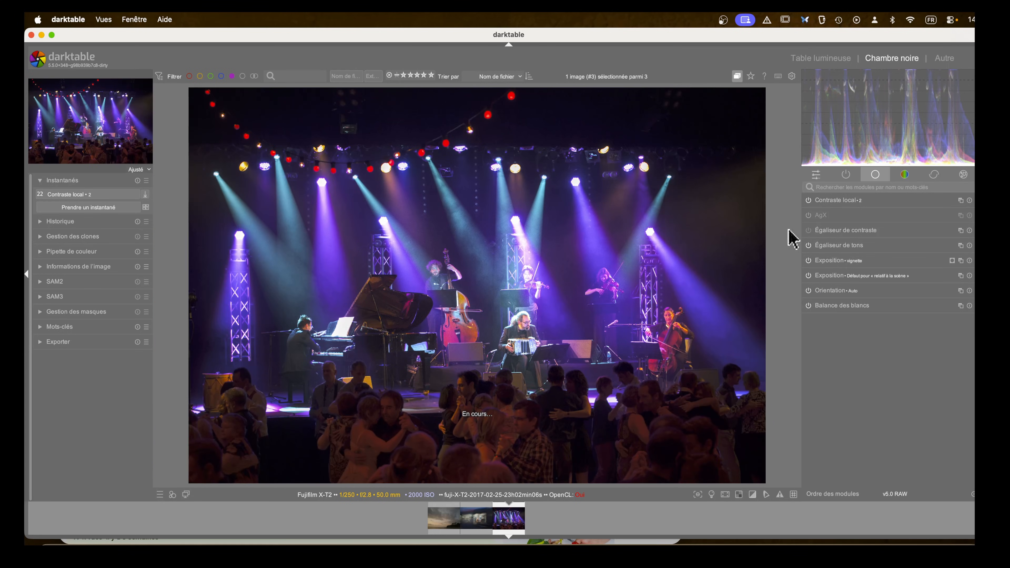
# Compare the whole photo repeatedly without and with Égaliseur de tons, leaving the module disabled and collapsed
pyautogui.click(813, 247)
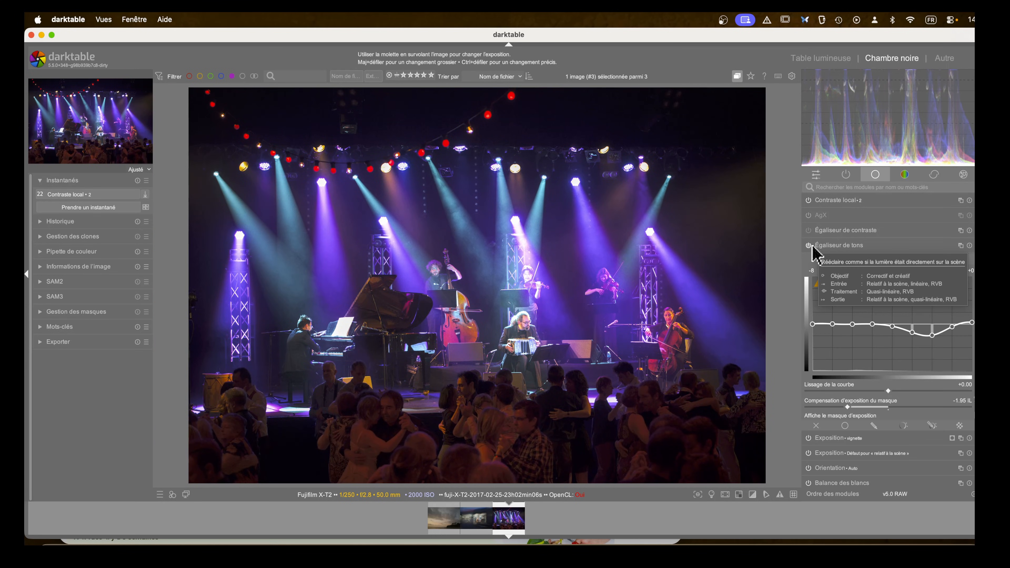
pyautogui.click(810, 246)
pyautogui.click(809, 246)
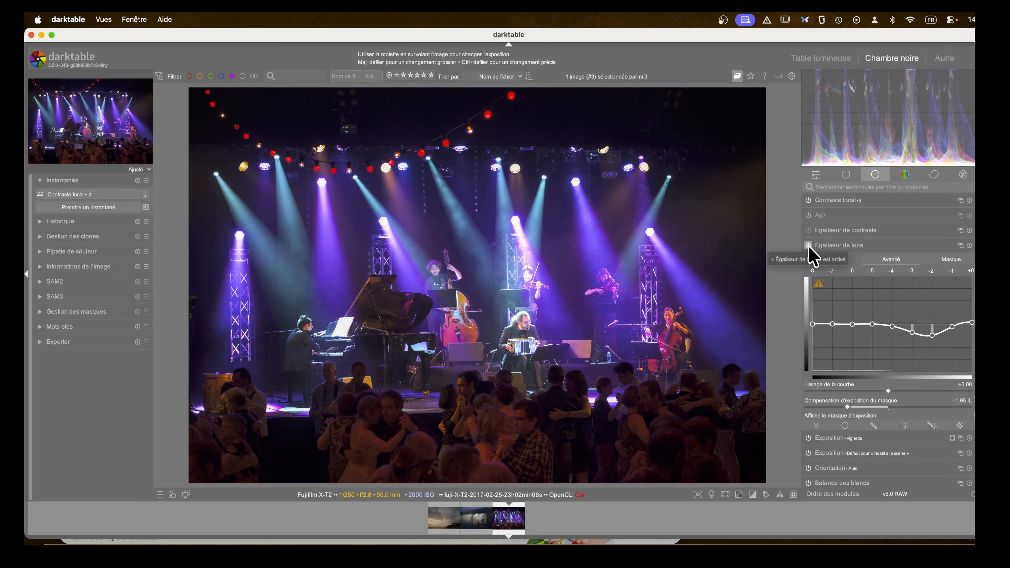
pyautogui.click(809, 246)
pyautogui.click(809, 246)
pyautogui.click(809, 246)
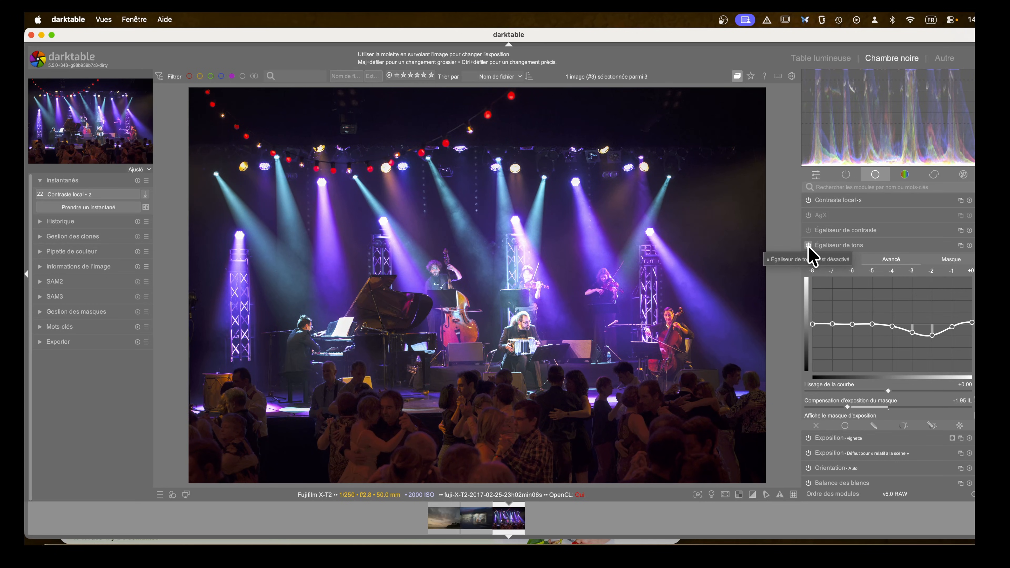
pyautogui.click(839, 247)
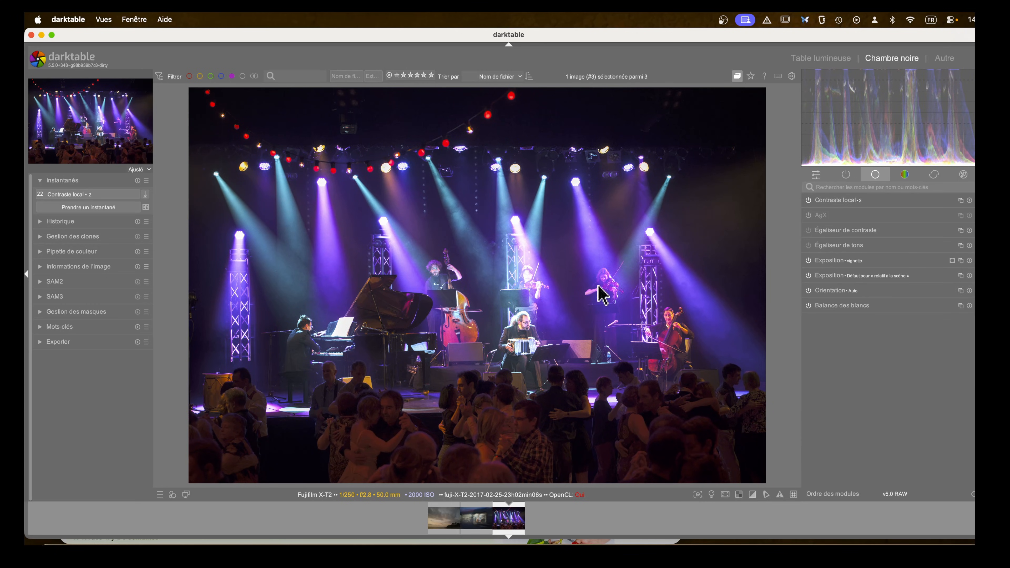
# Re-enable Égaliseur de tons and start an elliptical drawn mask for it on the close-up of the musicians
pyautogui.middleClick(529, 278)
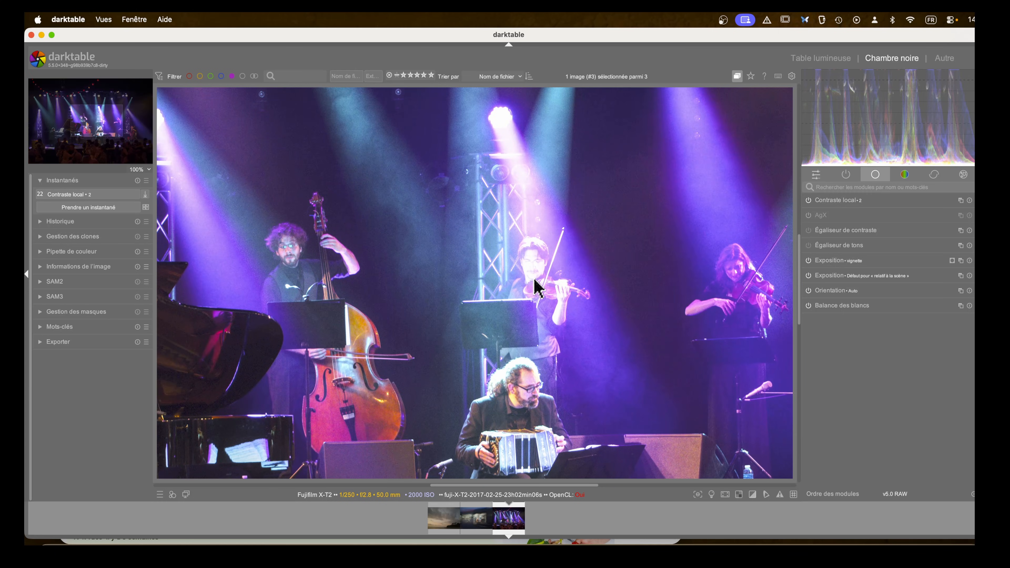
pyautogui.click(828, 246)
pyautogui.click(809, 246)
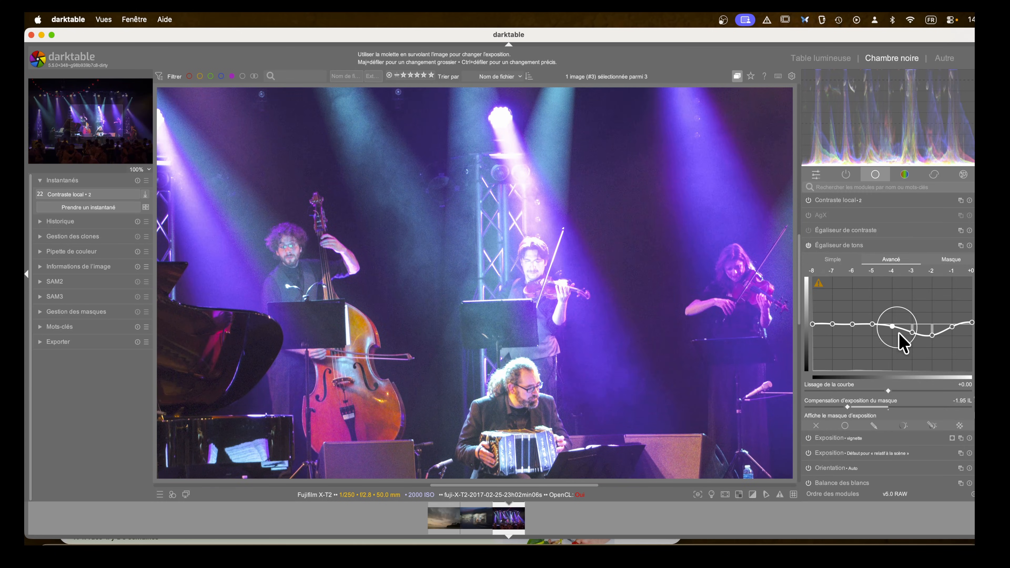
pyautogui.click(872, 426)
pyautogui.scroll(-4, 895, 448)
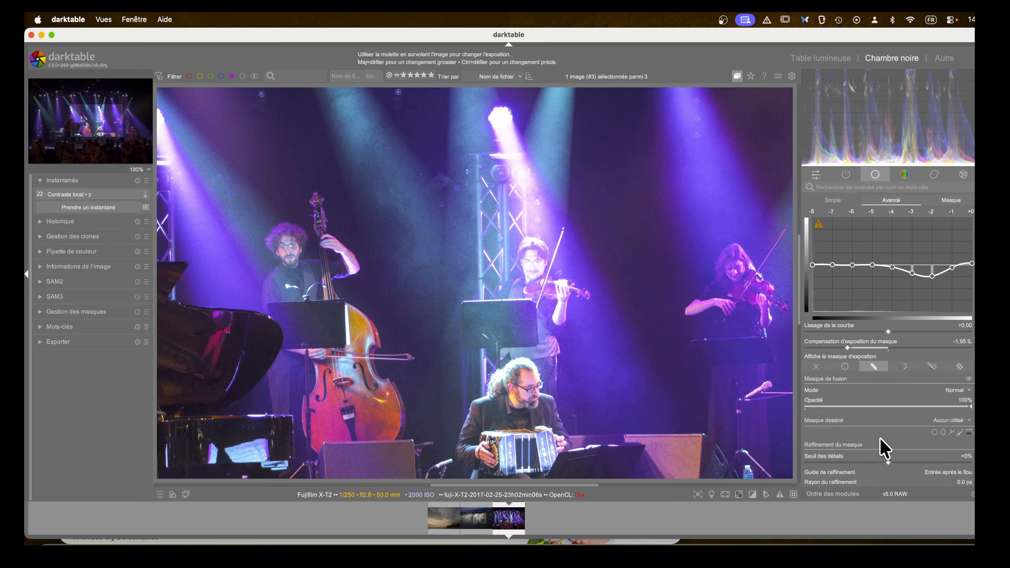
pyautogui.click(944, 357)
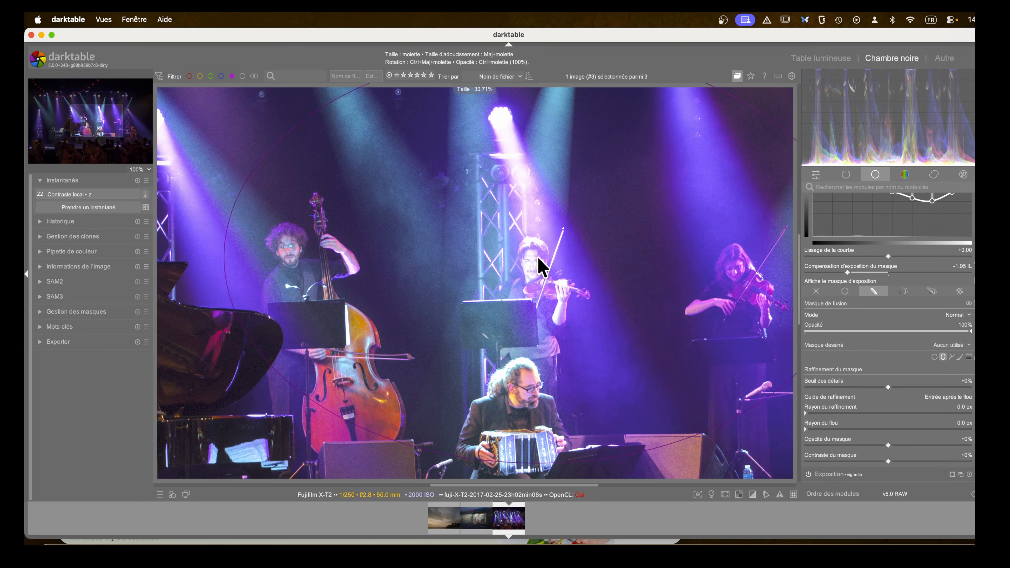
# Shrink the ellipse mask, rotate it to 225°, reduce its feathering and place it around the central violinist's face and violin
pyautogui.scroll(-10, 537, 258)
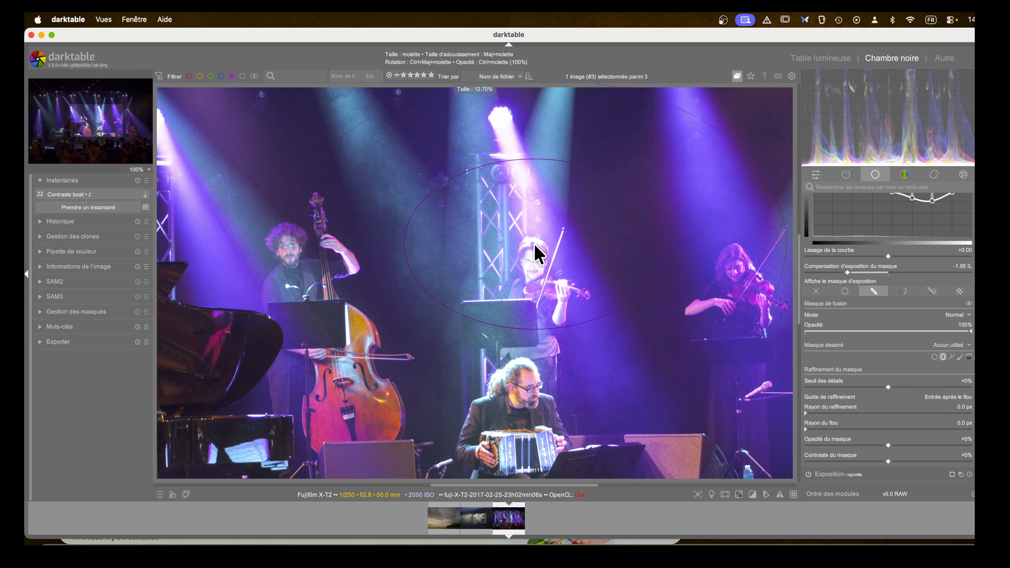
pyautogui.scroll(-2, 537, 254)
pyautogui.keyDown('ctrl'); pyautogui.keyDown('shift'); pyautogui.scroll(-8, 538, 254); pyautogui.keyUp('shift'); pyautogui.keyUp('ctrl')
pyautogui.scroll(-10, 536, 254)
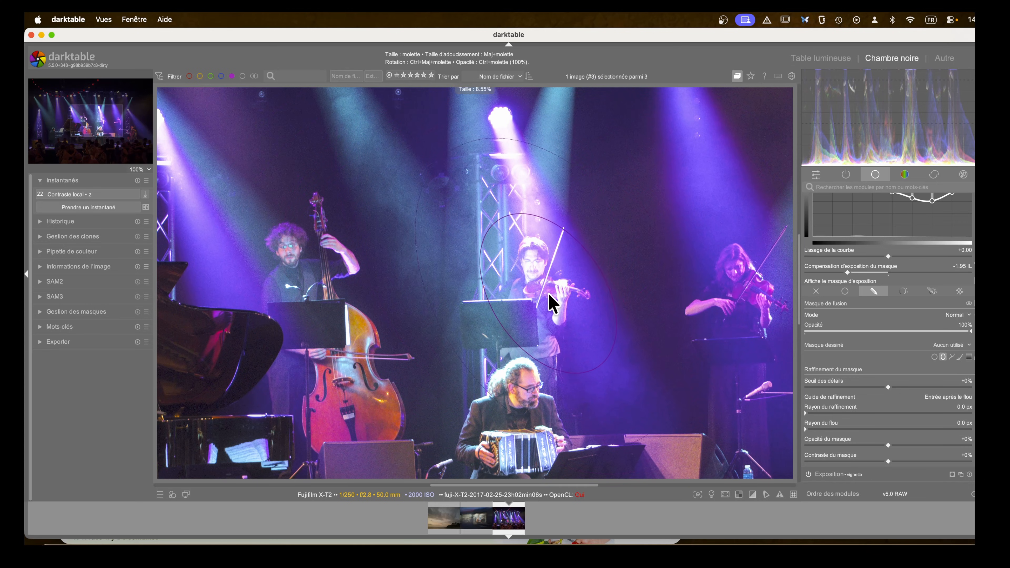
pyautogui.keyDown('ctrl'); pyautogui.keyDown('shift'); pyautogui.scroll(-2, 541, 279); pyautogui.keyUp('shift'); pyautogui.keyUp('ctrl')
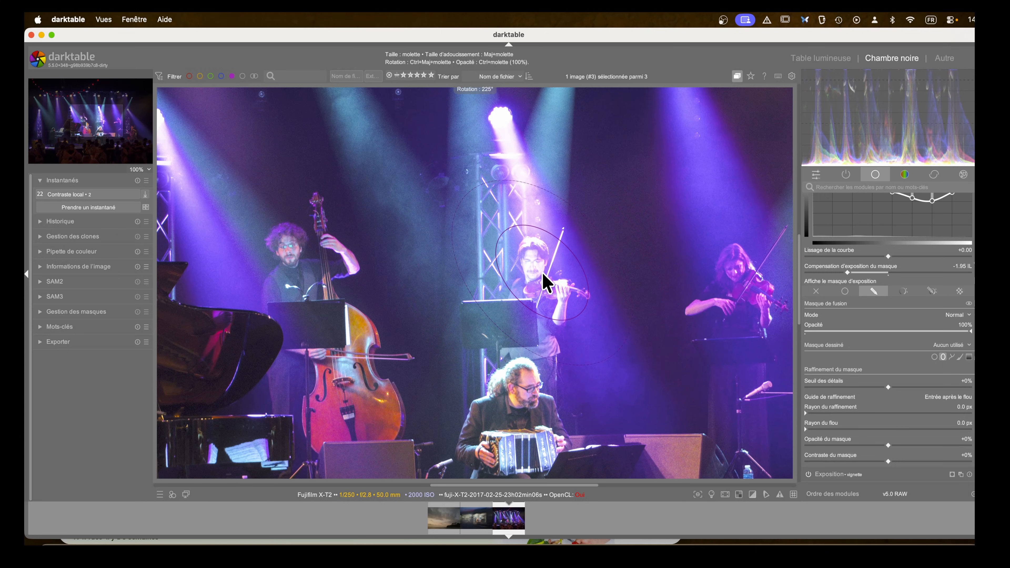
pyautogui.keyDown('shift'); pyautogui.scroll(-4, 546, 282); pyautogui.keyUp('shift')
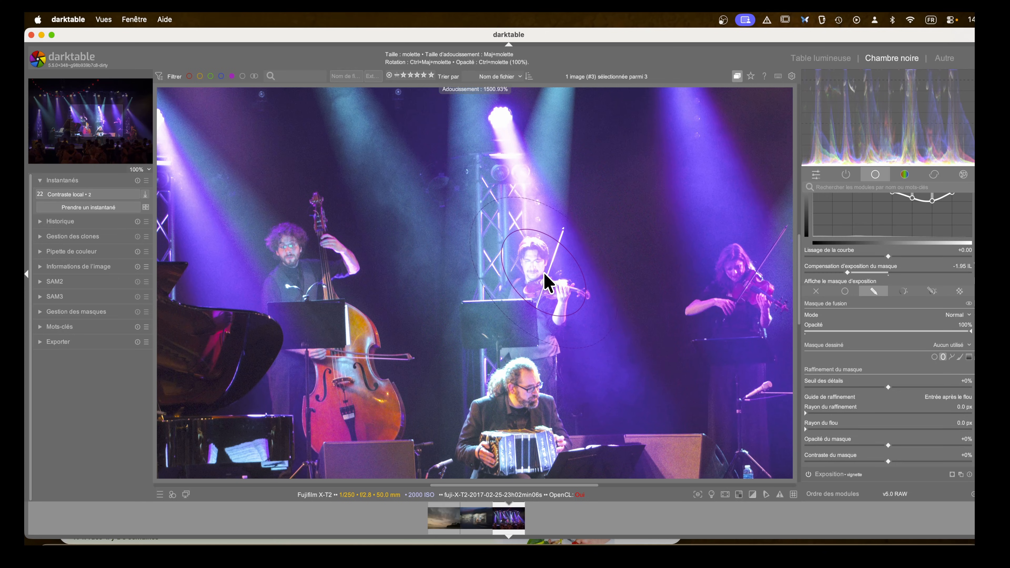
pyautogui.click(550, 275)
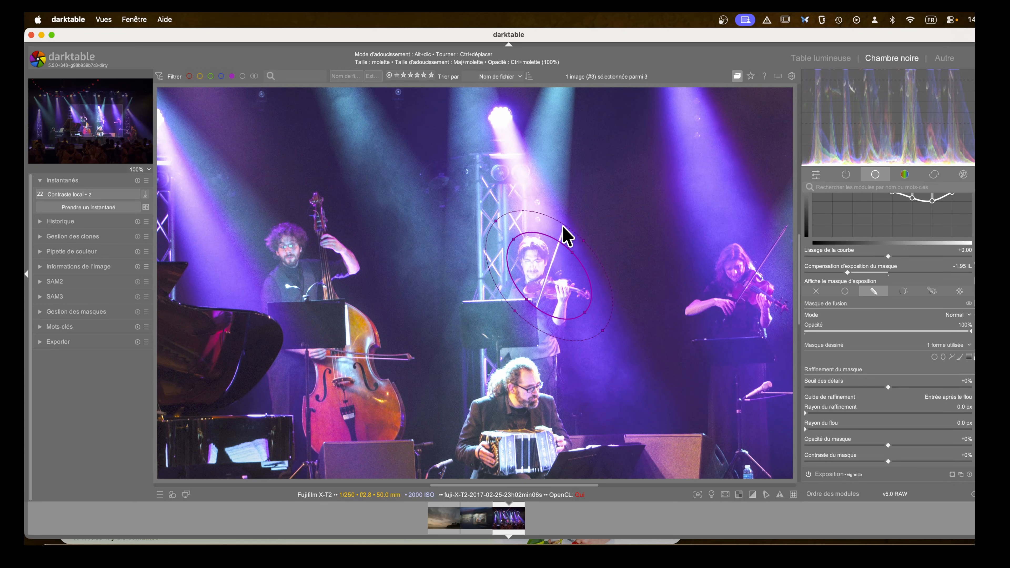
# Adjust the feathering of the placed ellipse mask, collapse Égaliseur de tons and return to the whole photo
pyautogui.keyDown('shift'); pyautogui.scroll(1, 544, 280); pyautogui.keyUp('shift')
pyautogui.keyDown('shift'); pyautogui.scroll(2, 544, 281); pyautogui.keyUp('shift')
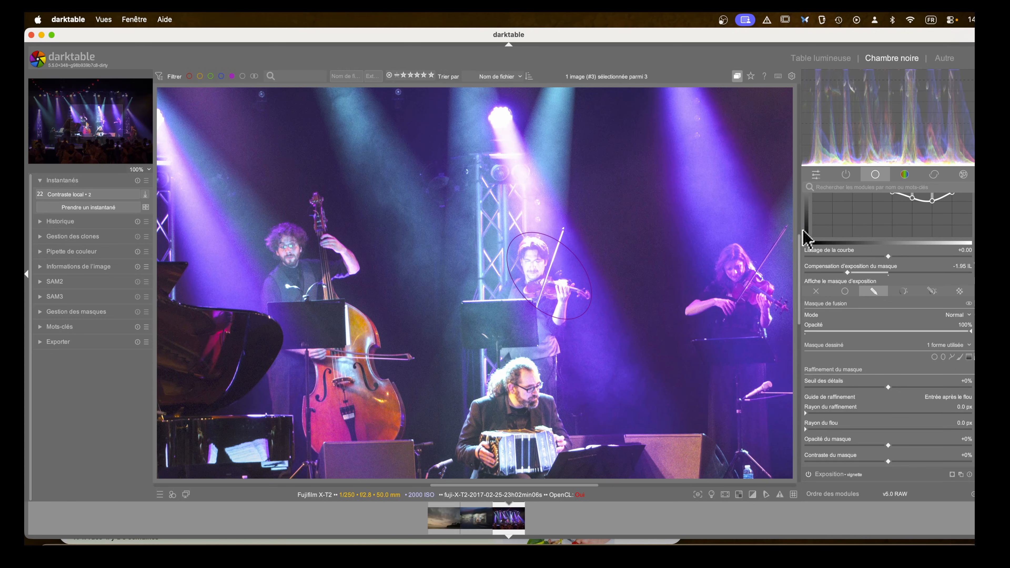
pyautogui.scroll(5, 866, 279)
pyautogui.click(836, 228)
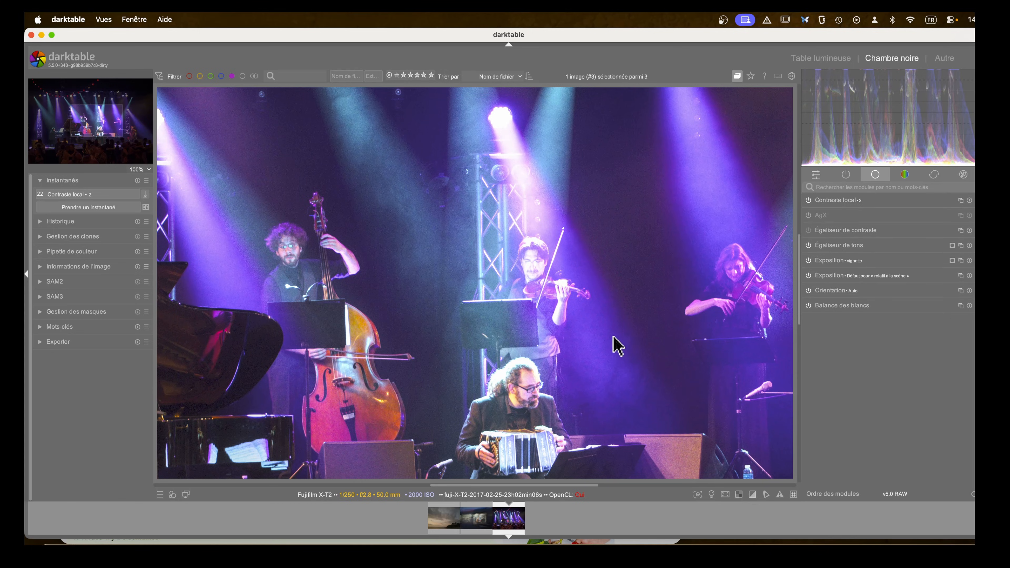
pyautogui.middleClick(616, 339)
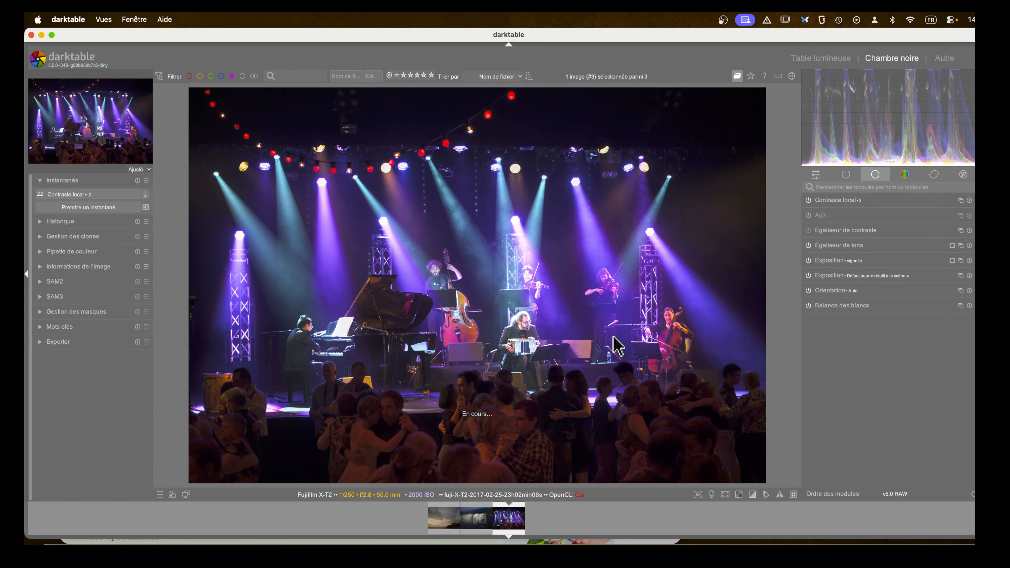
# Check the effect of Égaliseur de tons, then fine-tune the midtone and highlight perceptual saturation in Balance de couleur RVB-1
pyautogui.click(809, 245)
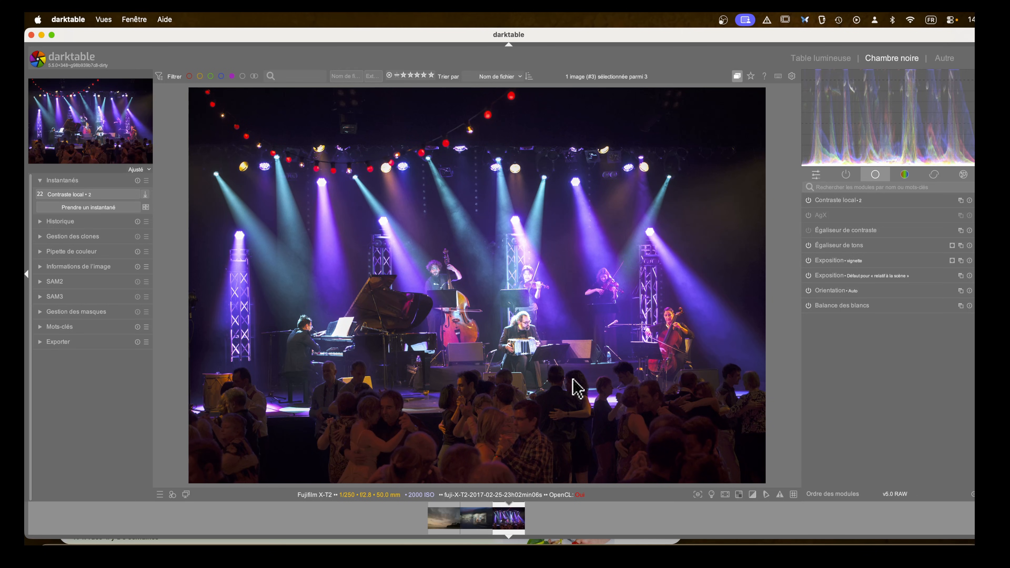
pyautogui.click(905, 176)
pyautogui.click(848, 245)
pyautogui.click(841, 232)
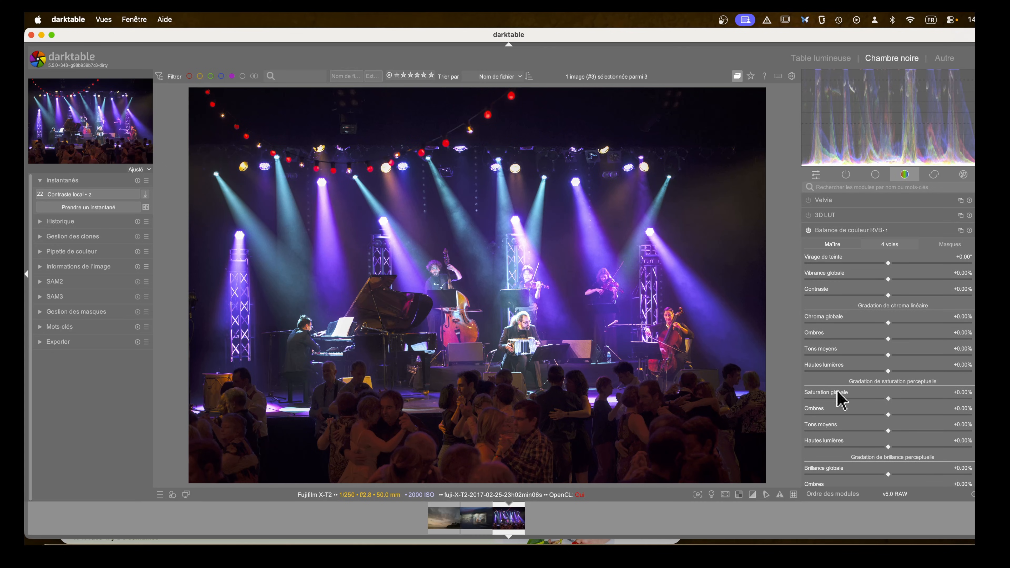
pyautogui.scroll(-2, 876, 422)
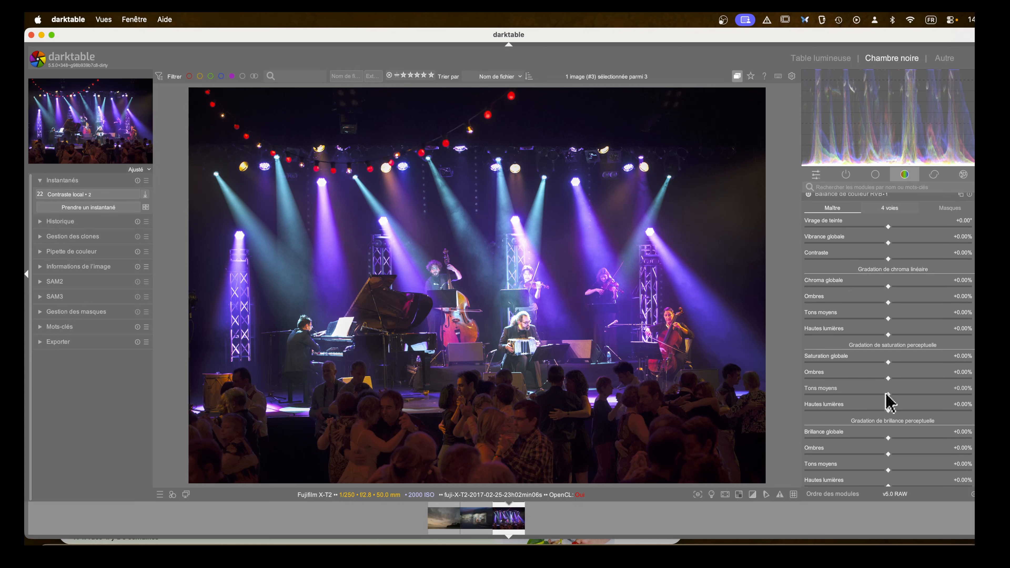
pyautogui.moveTo(889, 394); pyautogui.dragTo(906, 394)
pyautogui.moveTo(910, 400); pyautogui.dragTo(893, 412)
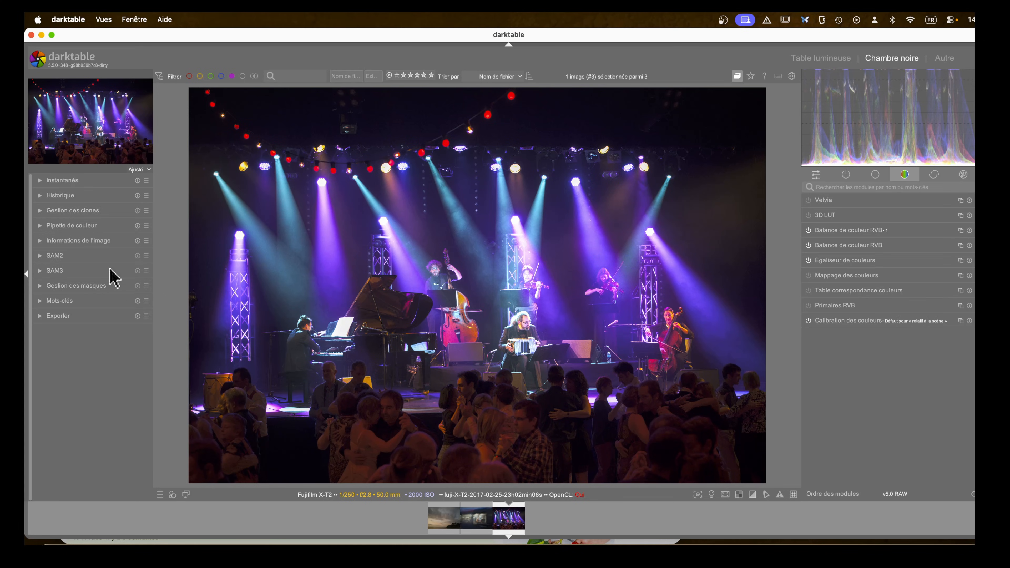
# Compare the finished concert photo with its AgX snapshot by sweeping the split line across the whole image
pyautogui.click(41, 181)
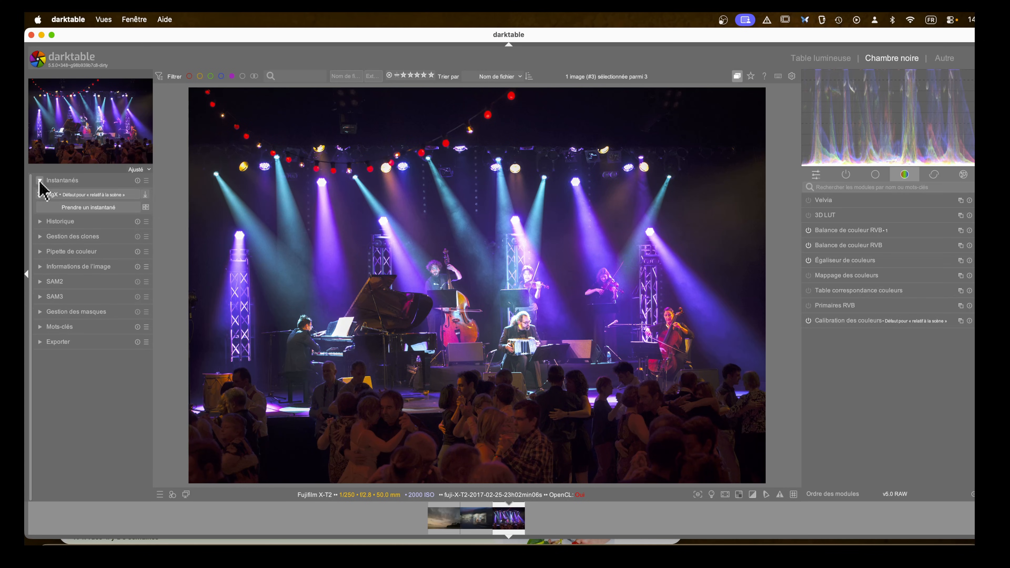
pyautogui.click(75, 197)
pyautogui.moveTo(258, 320); pyautogui.dragTo(29, 310)
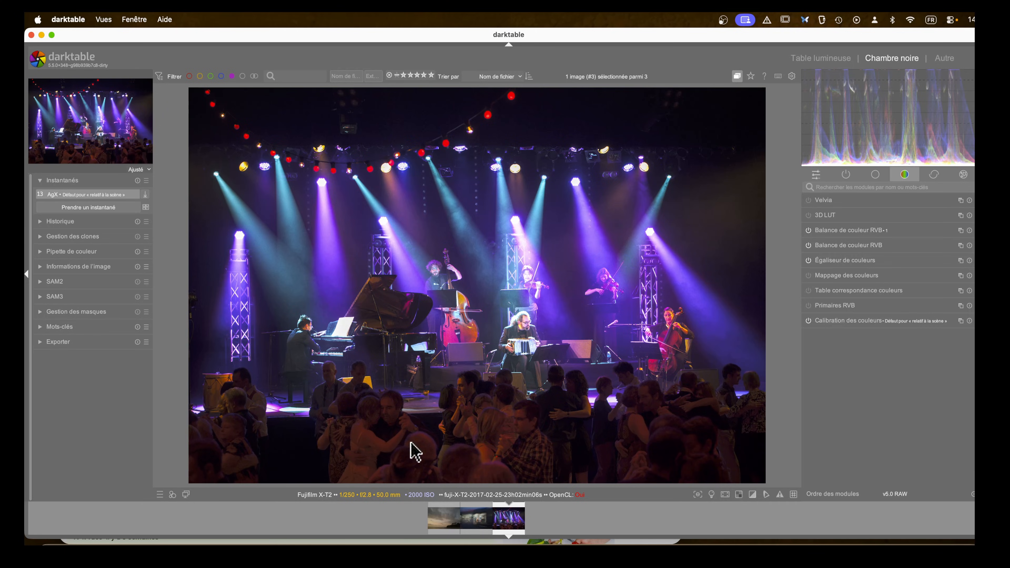
# Switch to the motion-blurred night photo of the lit window and auto-set AgX's white and black relative exposures from the whole image
pyautogui.click(476, 525)
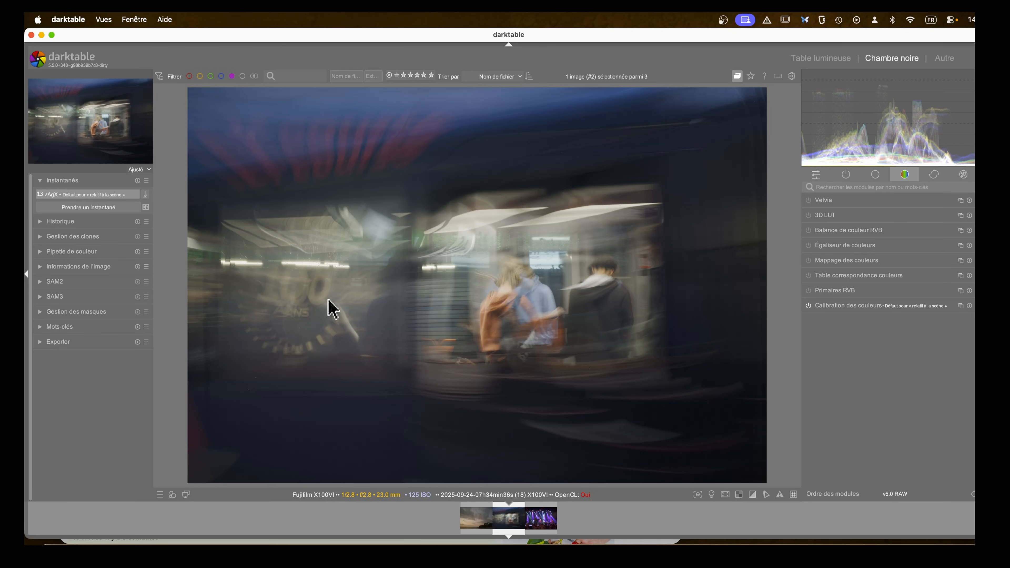
pyautogui.click(846, 174)
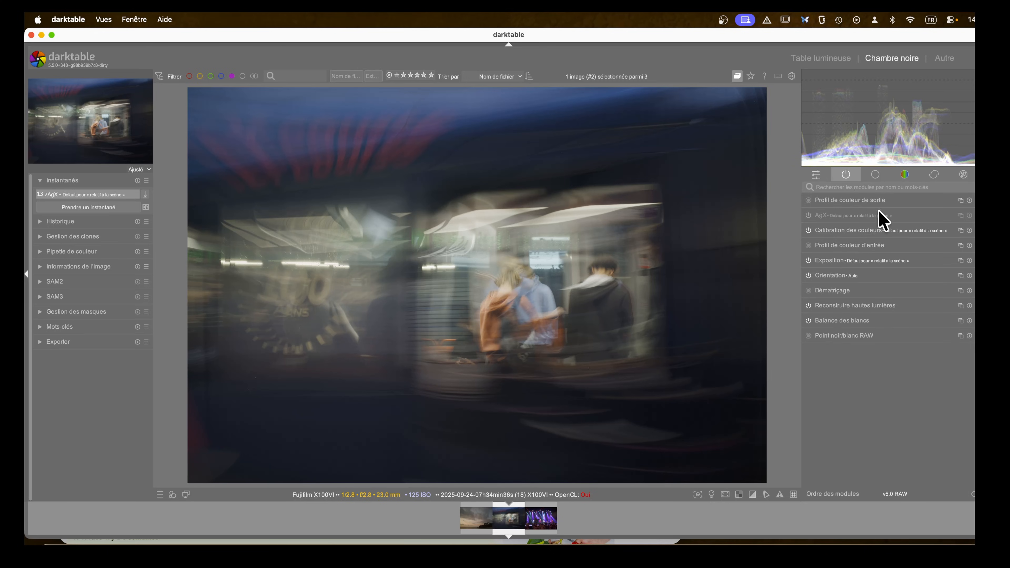
pyautogui.click(830, 216)
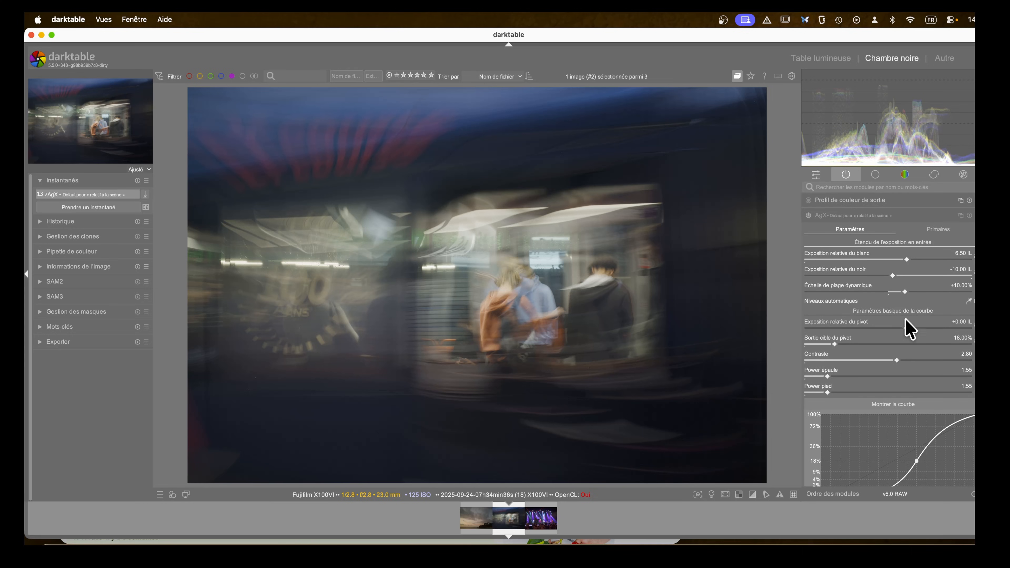
pyautogui.scroll(-2, 843, 234)
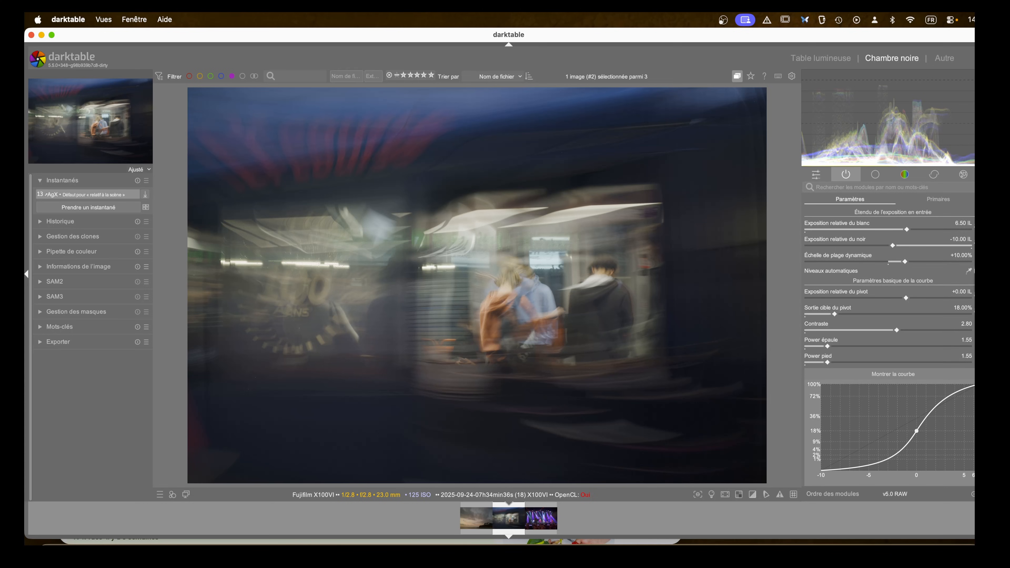
pyautogui.click(969, 271)
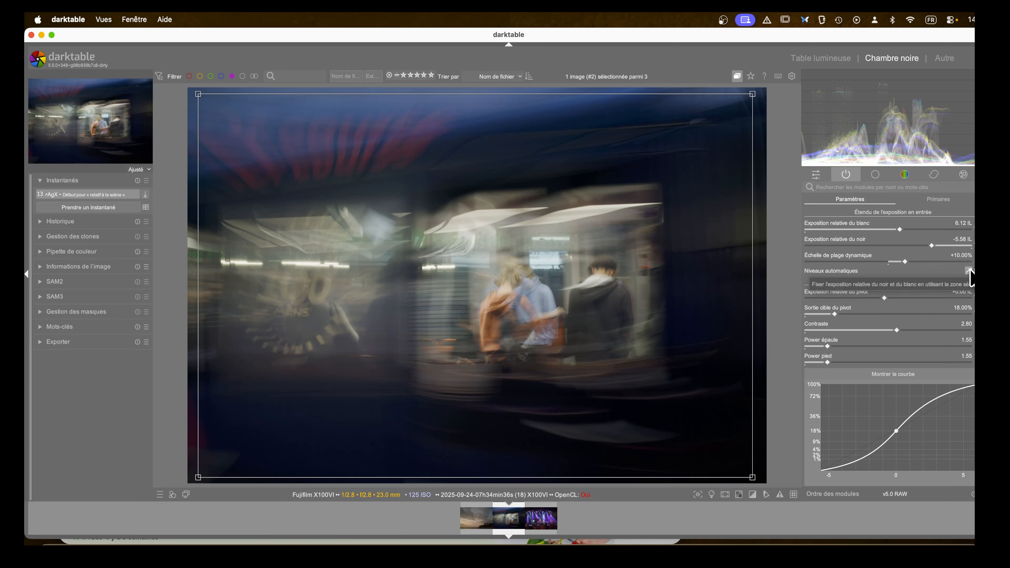
# Set the AgX curve to contrast 4.11, shoulder power 1.82 and toe power 2.80
pyautogui.moveTo(896, 330)
pyautogui.mouseDown()
pyautogui.moveTo(976, 331)
pyautogui.moveTo(942, 337)
pyautogui.moveTo(966, 344)
pyautogui.moveTo(848, 339)
pyautogui.moveTo(967, 342)
pyautogui.moveTo(943, 334)
pyautogui.mouseUp()
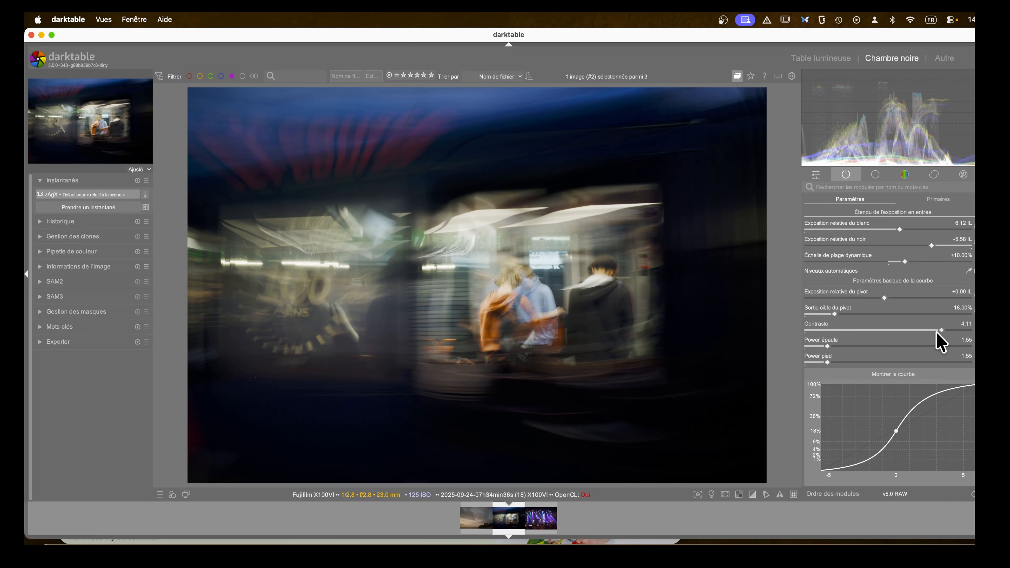
pyautogui.moveTo(830, 347)
pyautogui.mouseDown()
pyautogui.moveTo(965, 355)
pyautogui.moveTo(839, 363)
pyautogui.moveTo(932, 356)
pyautogui.moveTo(840, 355)
pyautogui.mouseUp()
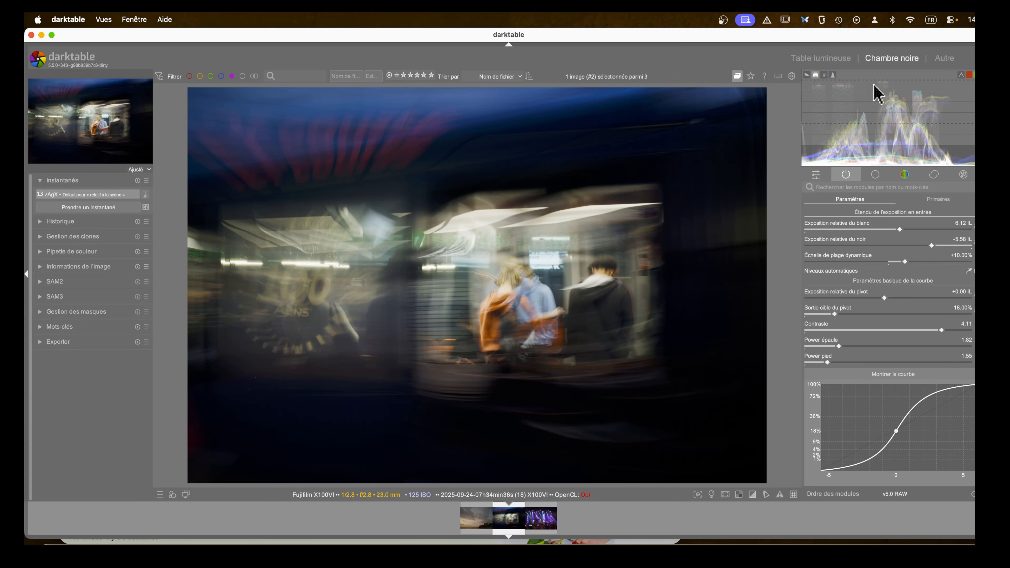
pyautogui.moveTo(827, 361); pyautogui.dragTo(881, 378)
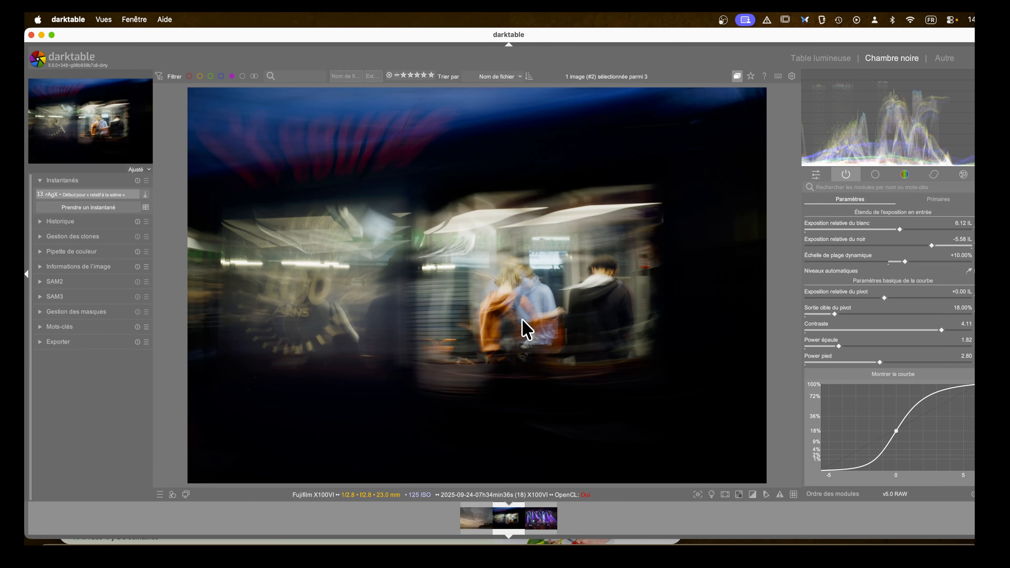
# Enable Réduction du bruit (profil) and Correction des objectifs for the night photo
pyautogui.click(935, 175)
pyautogui.click(809, 305)
pyautogui.click(807, 290)
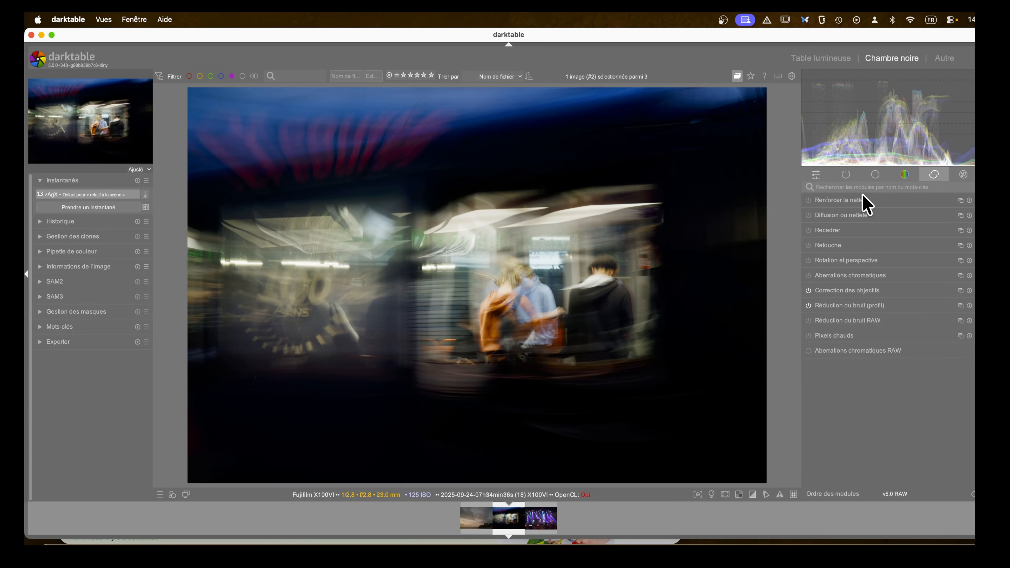
pyautogui.click(846, 175)
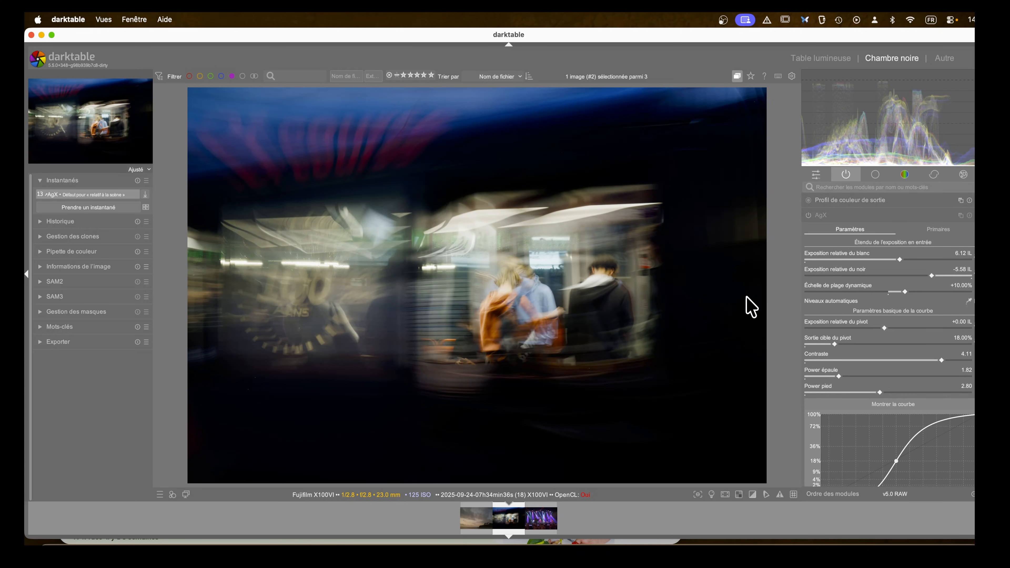
# Clear the snapshot overlay and crop the night photo inward from its lower-right corner to about 6728 x 4485 pixels
pyautogui.click(939, 178)
pyautogui.click(818, 230)
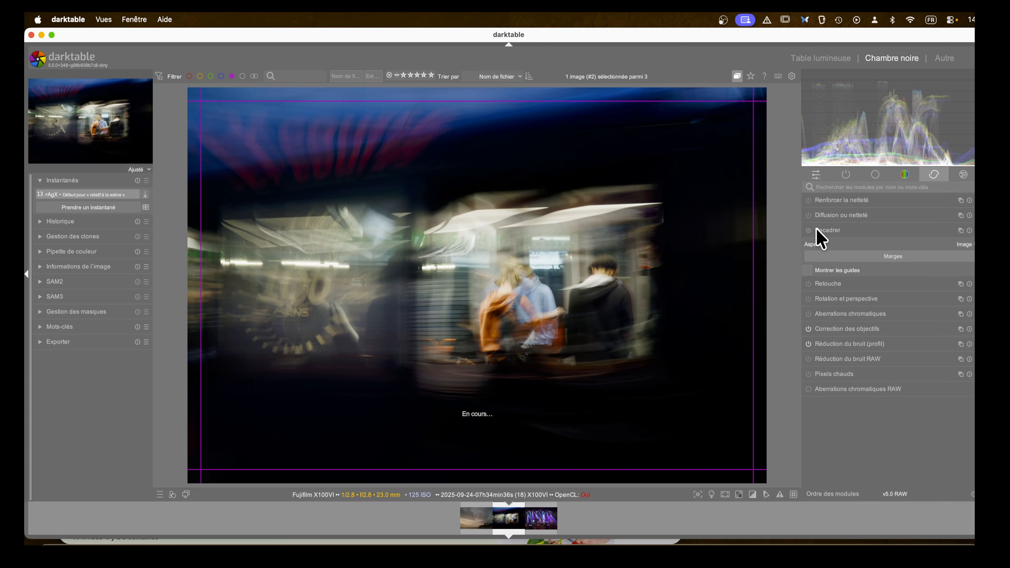
pyautogui.moveTo(762, 487); pyautogui.dragTo(692, 431)
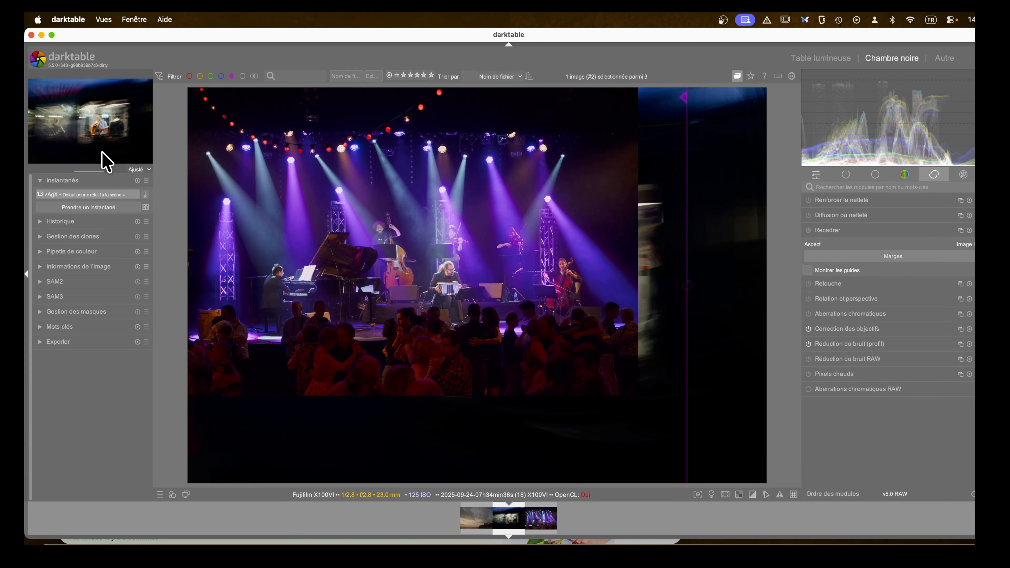
pyautogui.click(138, 181)
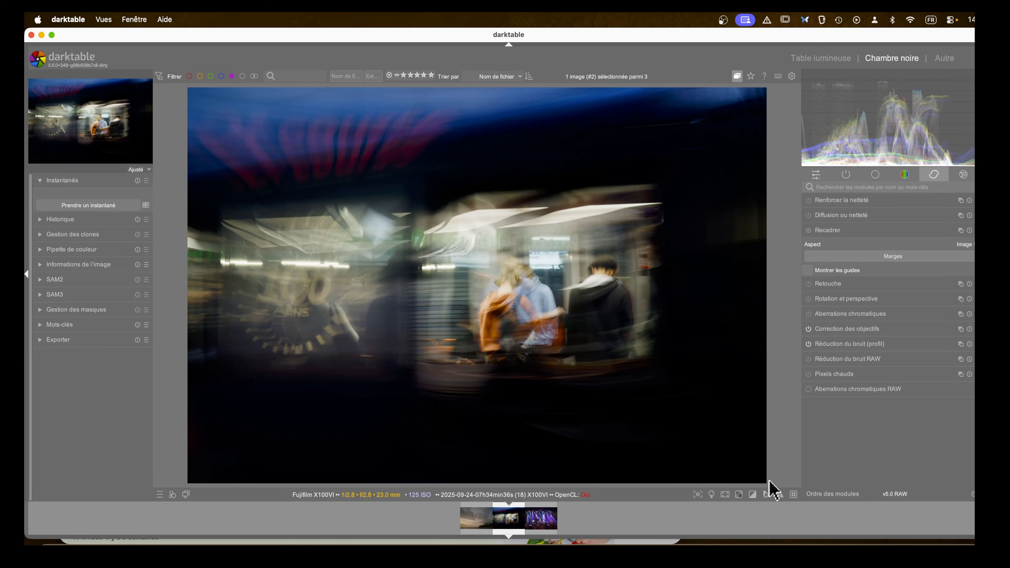
pyautogui.moveTo(751, 470); pyautogui.dragTo(676, 420)
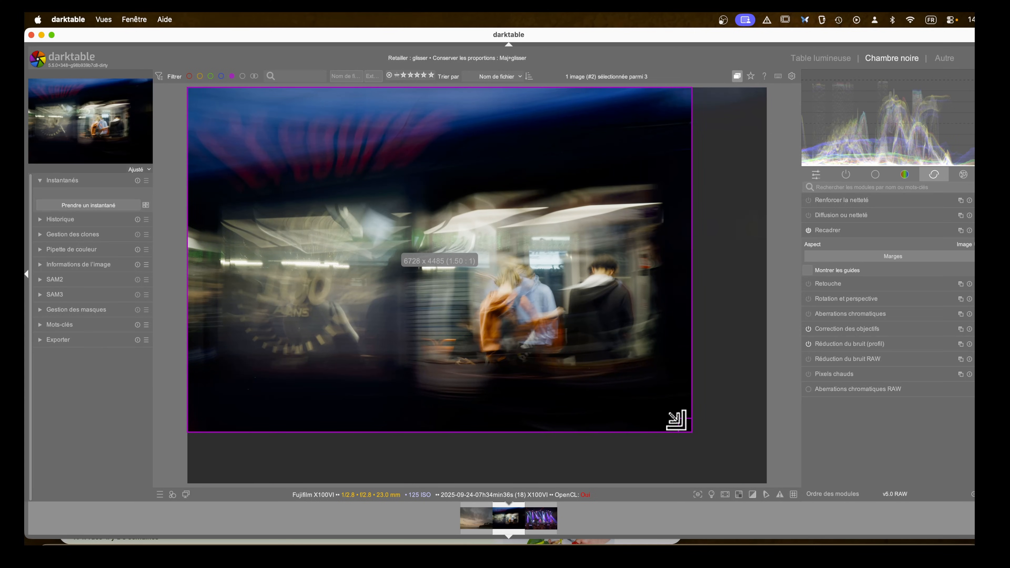
# Reopen Recadrer, loosen the crop outward from its lower-right corner and collapse the module
pyautogui.click(847, 175)
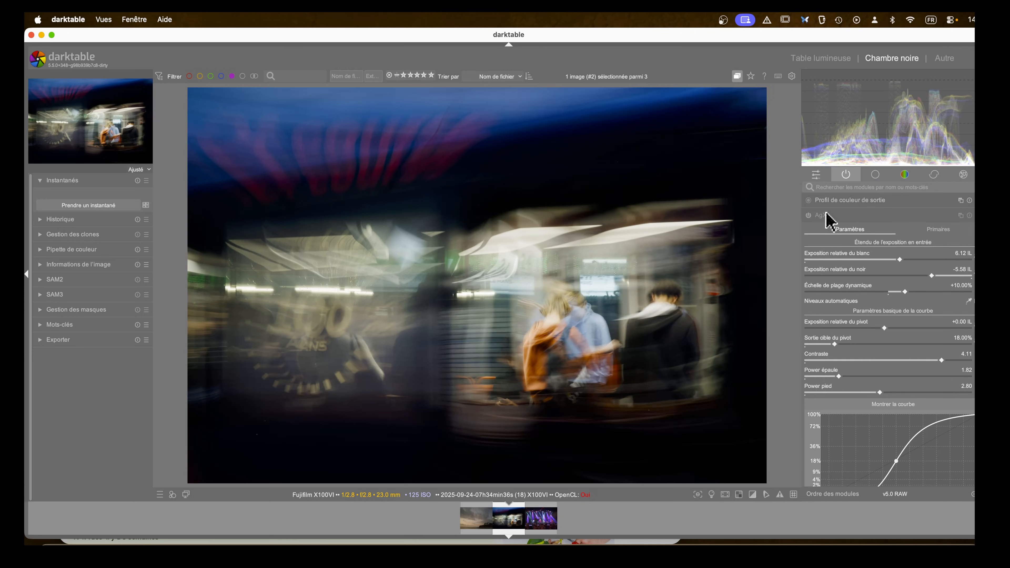
pyautogui.click(935, 174)
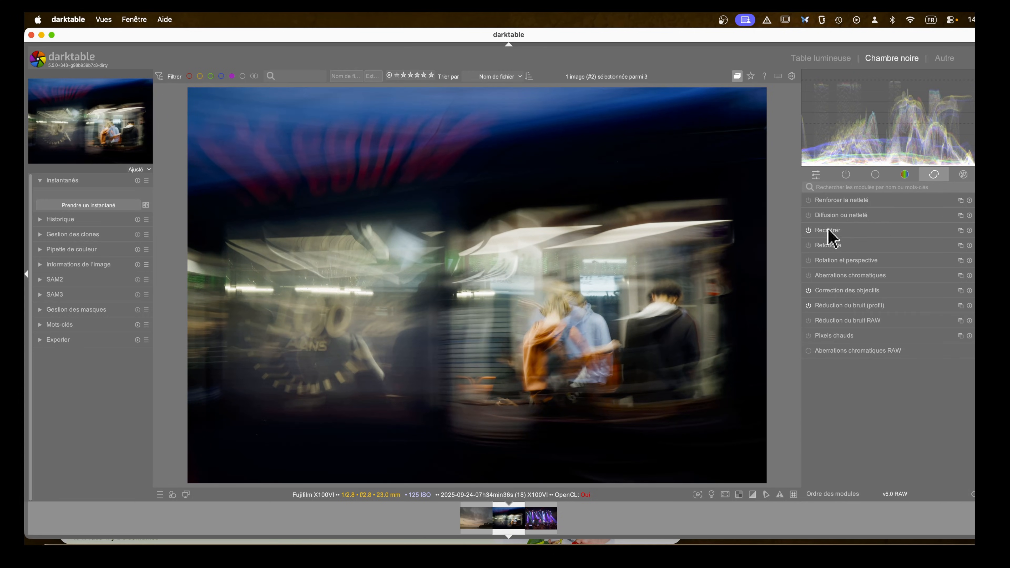
pyautogui.click(830, 230)
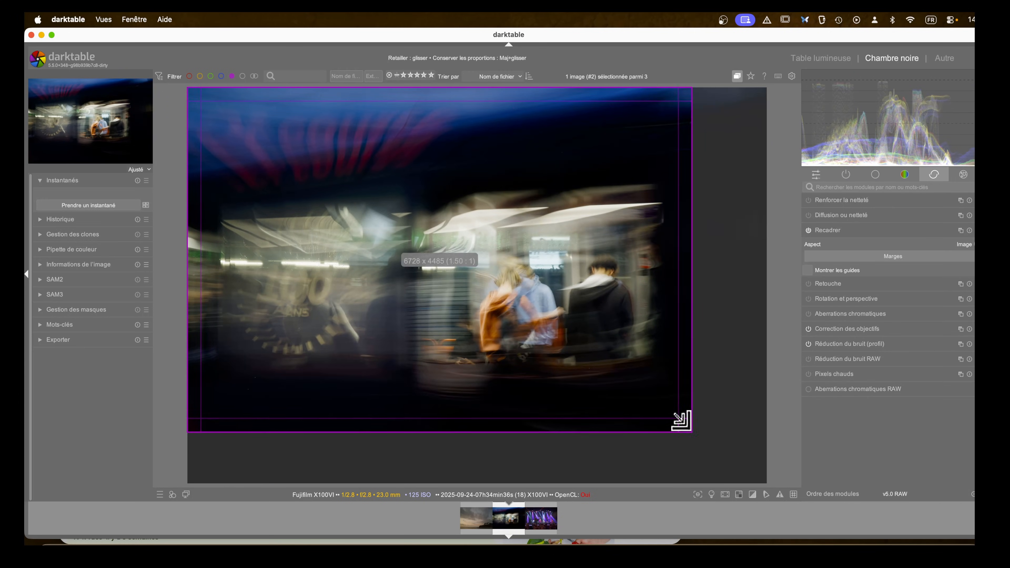
pyautogui.moveTo(679, 419); pyautogui.dragTo(715, 447)
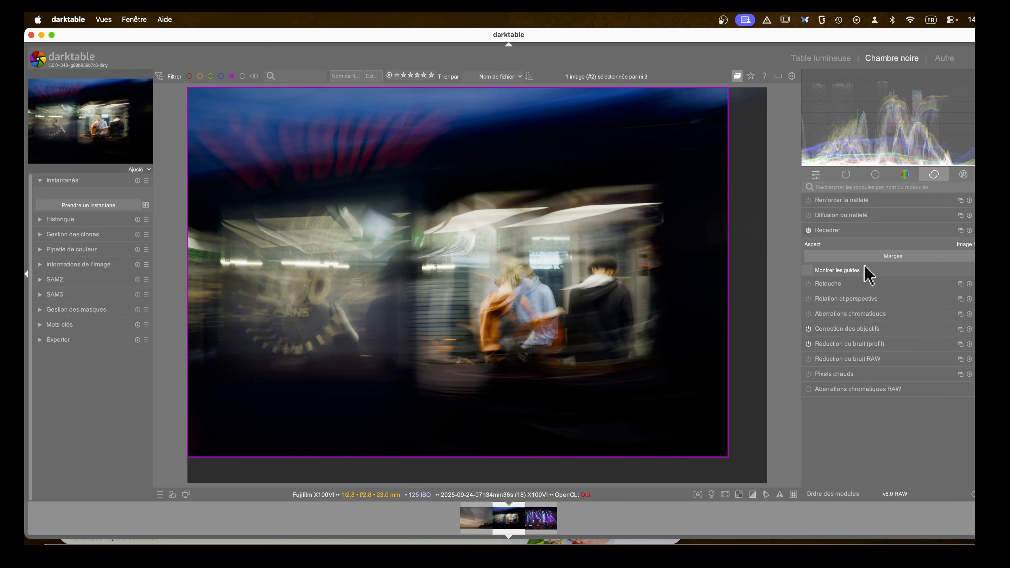
pyautogui.click(832, 231)
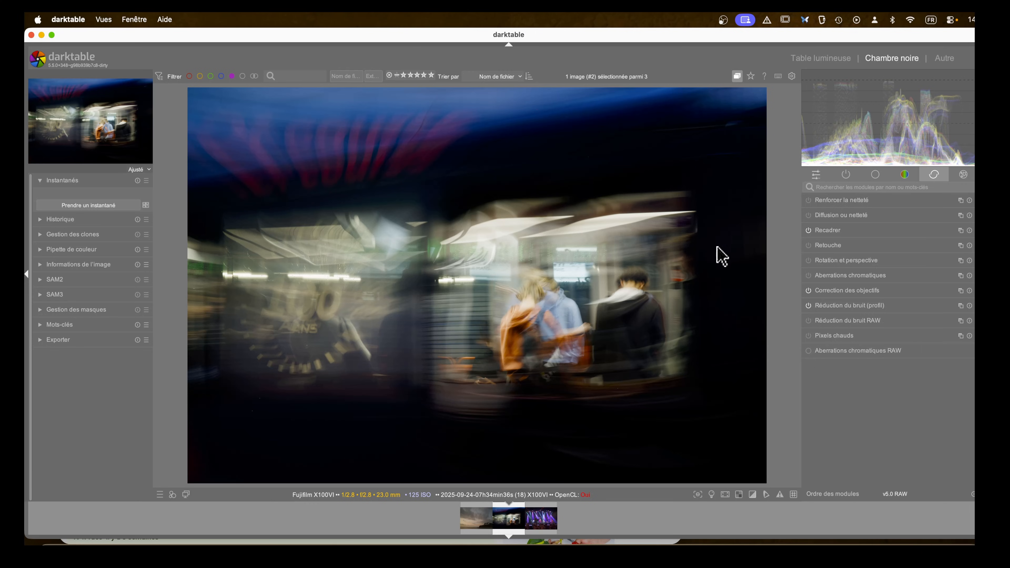
# In Balance de couleur RVB, raise perceptual saturation to about +12% in the shadows, +12.99% in the midtones and +0.30% in the highlights
pyautogui.click(901, 176)
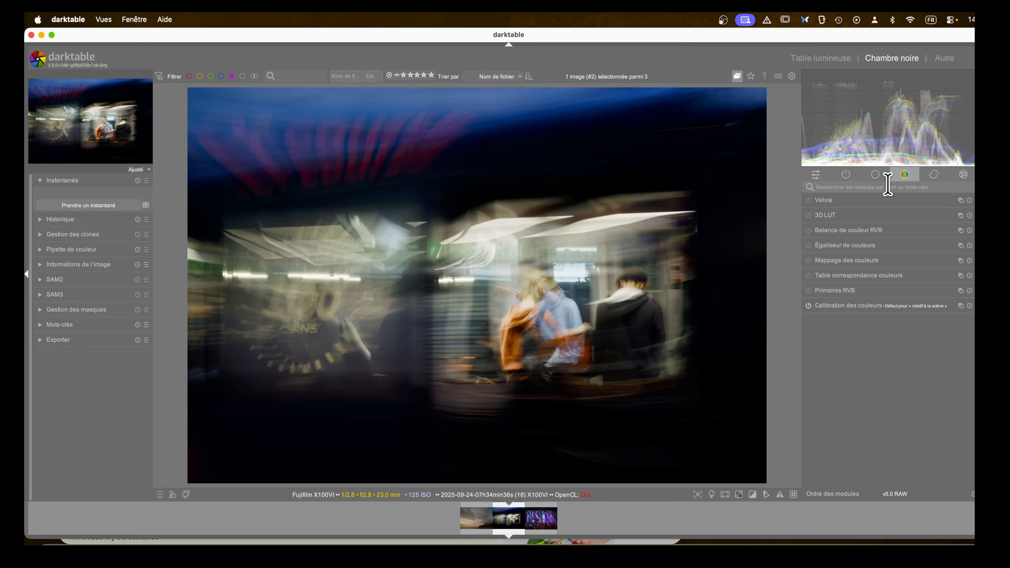
pyautogui.click(847, 232)
pyautogui.scroll(-5, 853, 295)
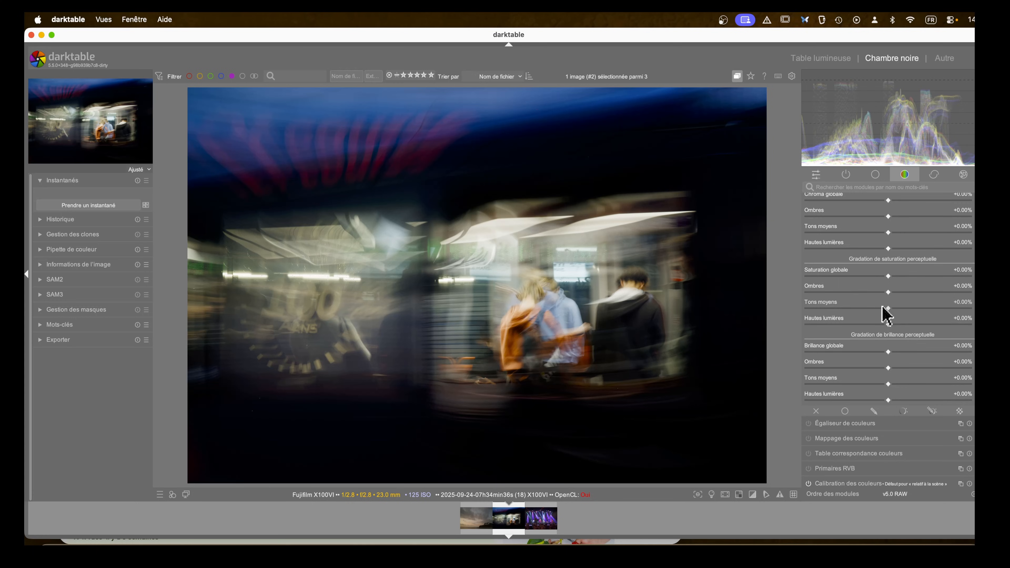
pyautogui.scroll(-1, 891, 334)
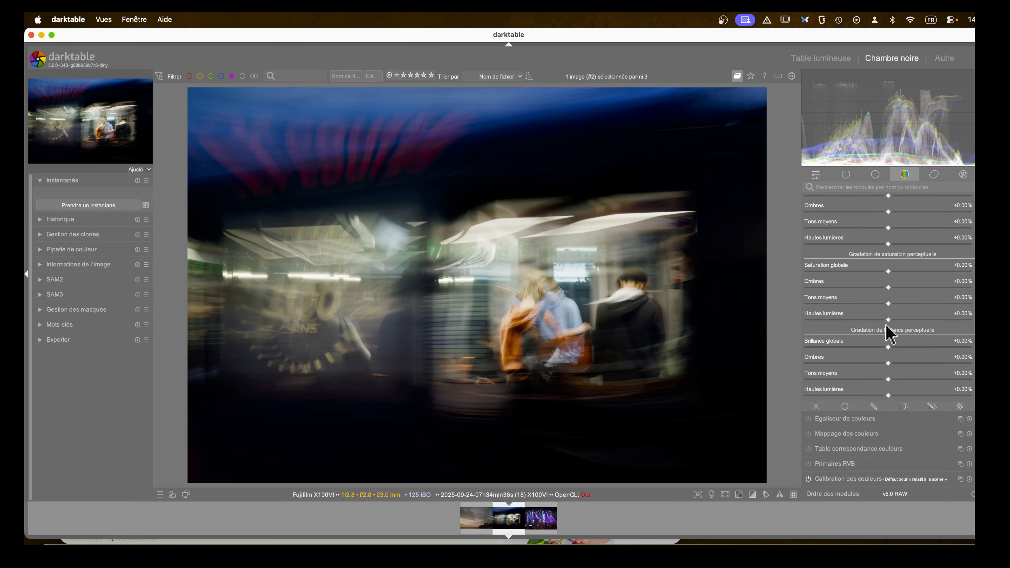
pyautogui.moveTo(887, 322); pyautogui.dragTo(897, 289)
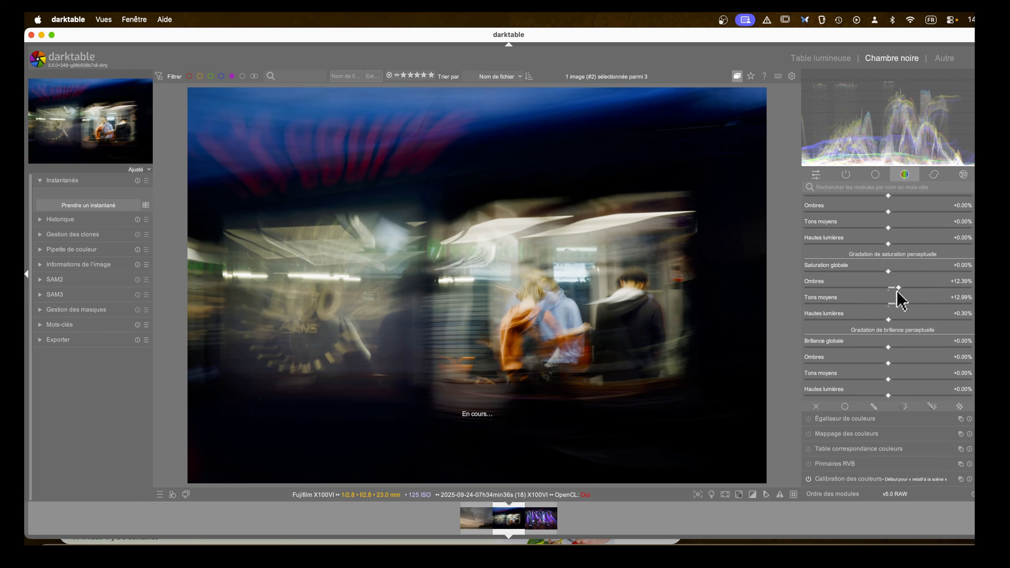
# Set perceptual brilliance to +3.93% highlights, -5.74% midtones and +1.51% shadows, try a stronger global saturation and collapse Balance de couleur RVB
pyautogui.moveTo(887, 396)
pyautogui.mouseDown()
pyautogui.moveTo(900, 396)
pyautogui.moveTo(883, 380)
pyautogui.mouseUp()
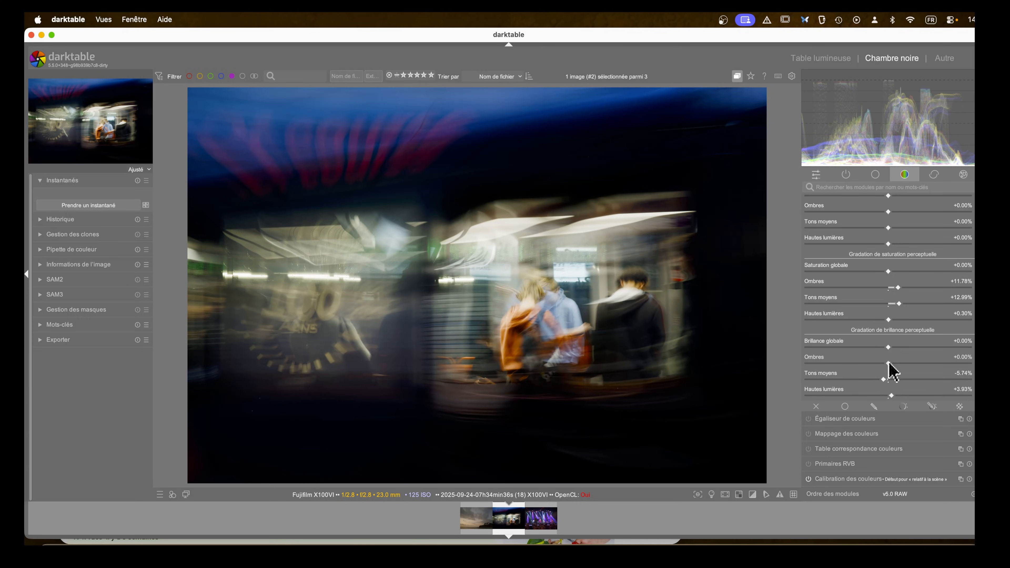
pyautogui.click(889, 363)
pyautogui.moveTo(891, 274); pyautogui.dragTo(963, 275)
pyautogui.scroll(2, 867, 310)
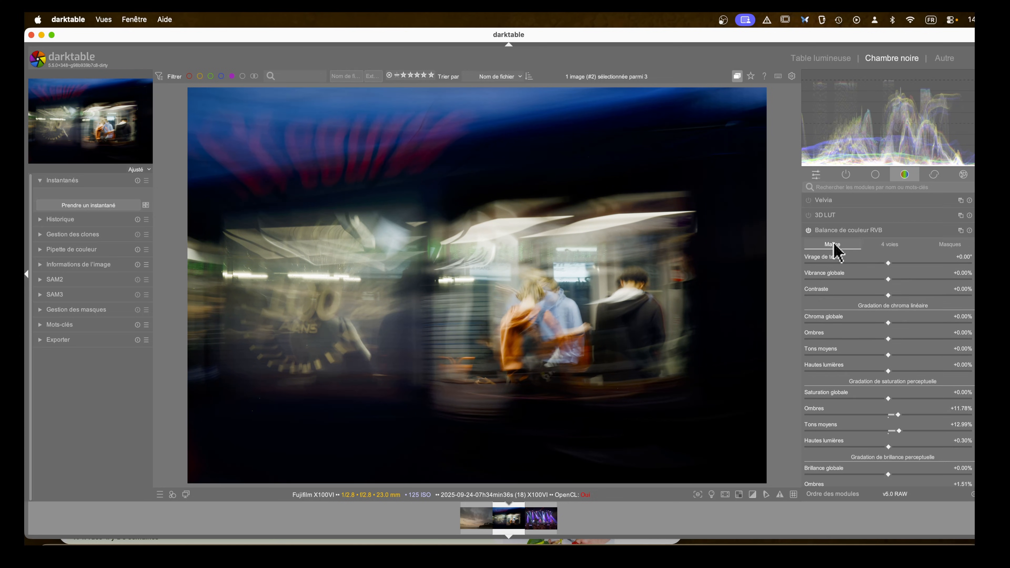
pyautogui.click(868, 234)
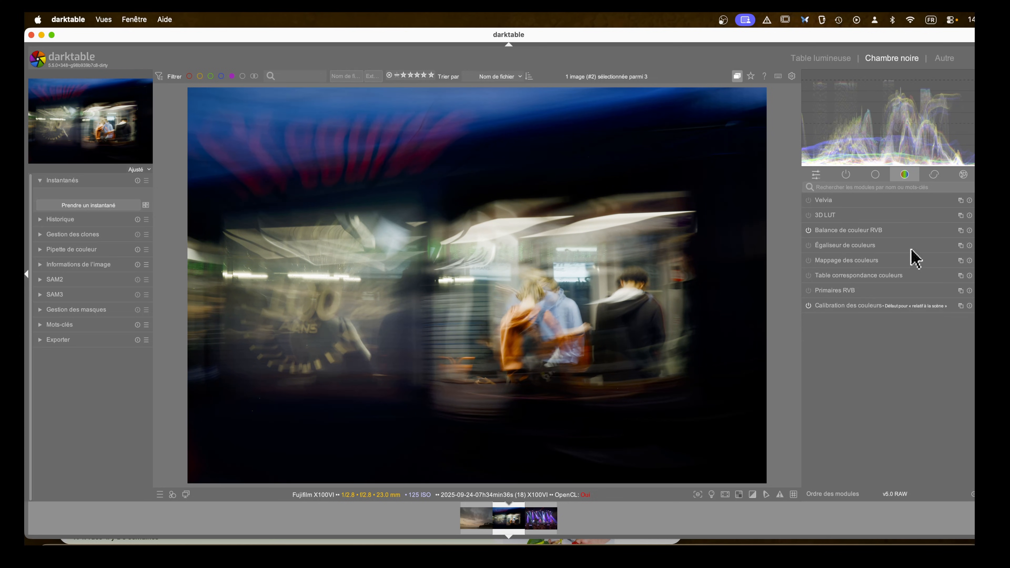
# Enable Égaliseur de couleurs, sample the red lettering's hue and set the node placement to -18°
pyautogui.click(811, 248)
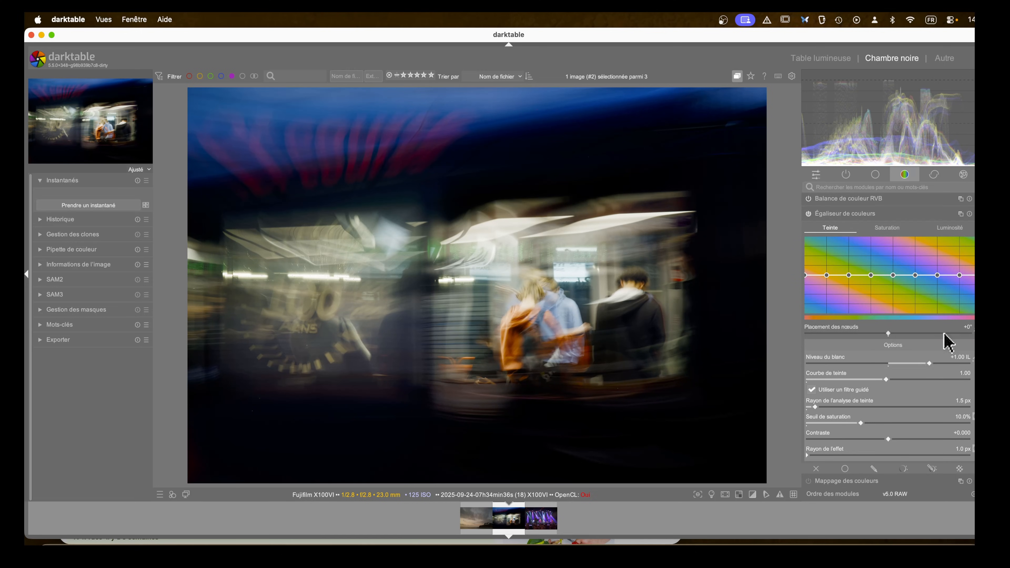
pyautogui.click(378, 162)
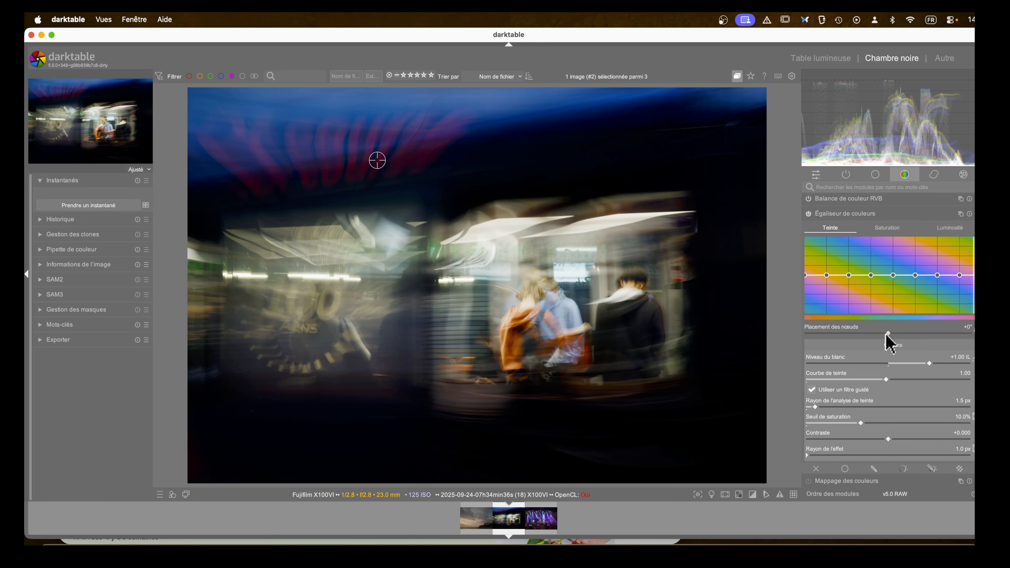
pyautogui.moveTo(886, 334); pyautogui.dragTo(844, 334)
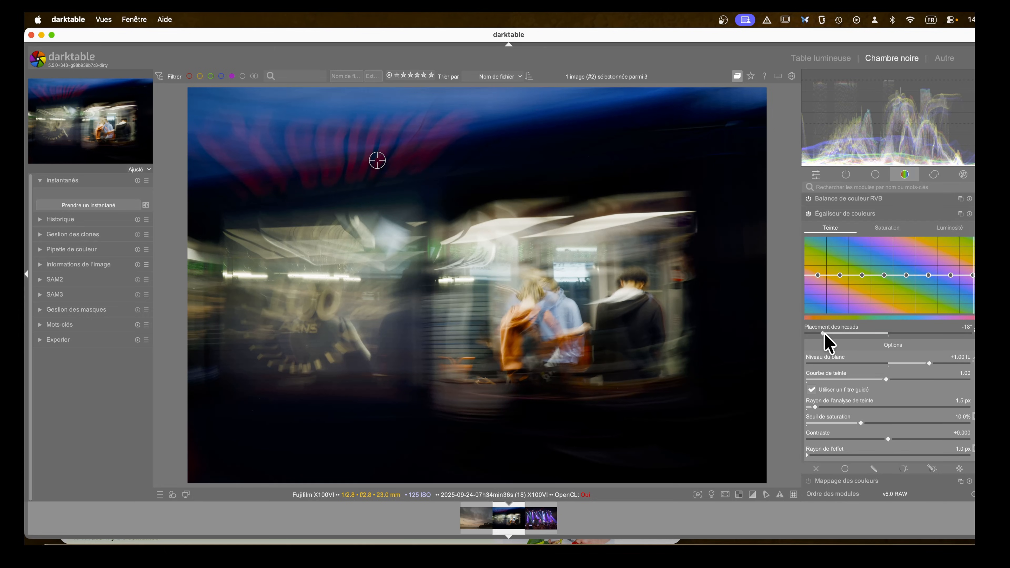
# Raise the luminosity, saturation and hue curves around the pink-red nodes to strengthen the red lettering
pyautogui.click(950, 228)
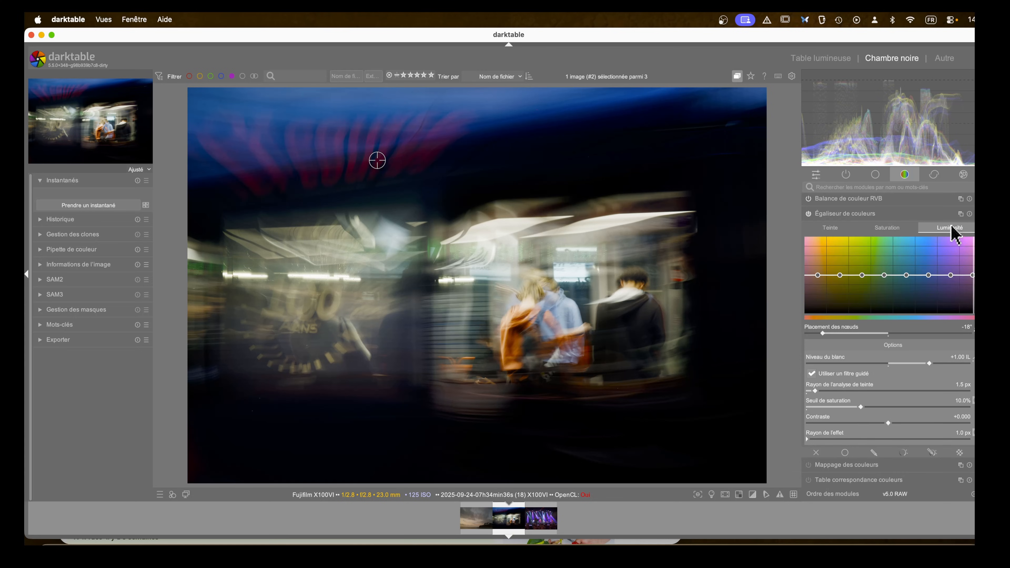
pyautogui.moveTo(972, 277); pyautogui.dragTo(953, 262)
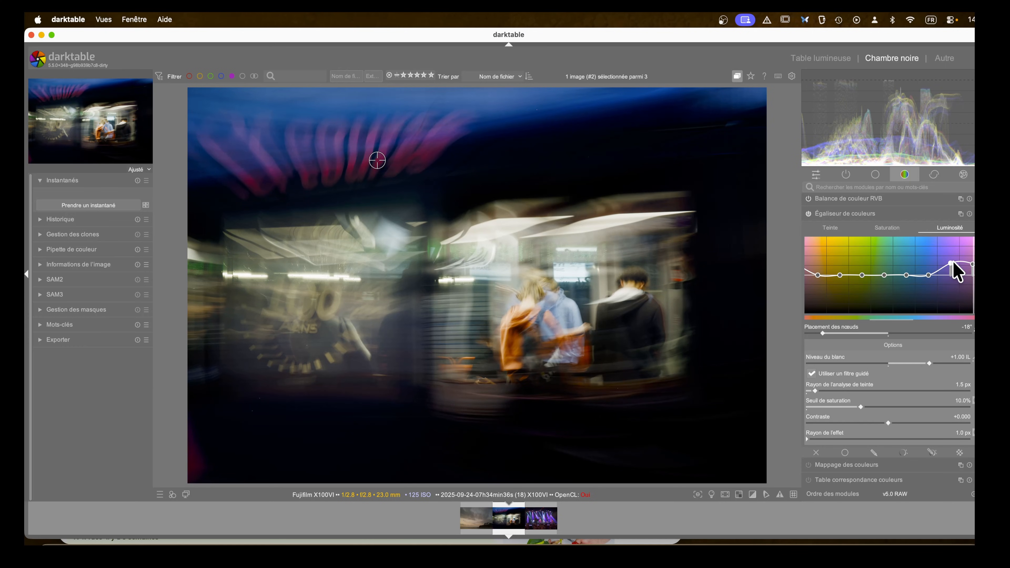
pyautogui.click(882, 230)
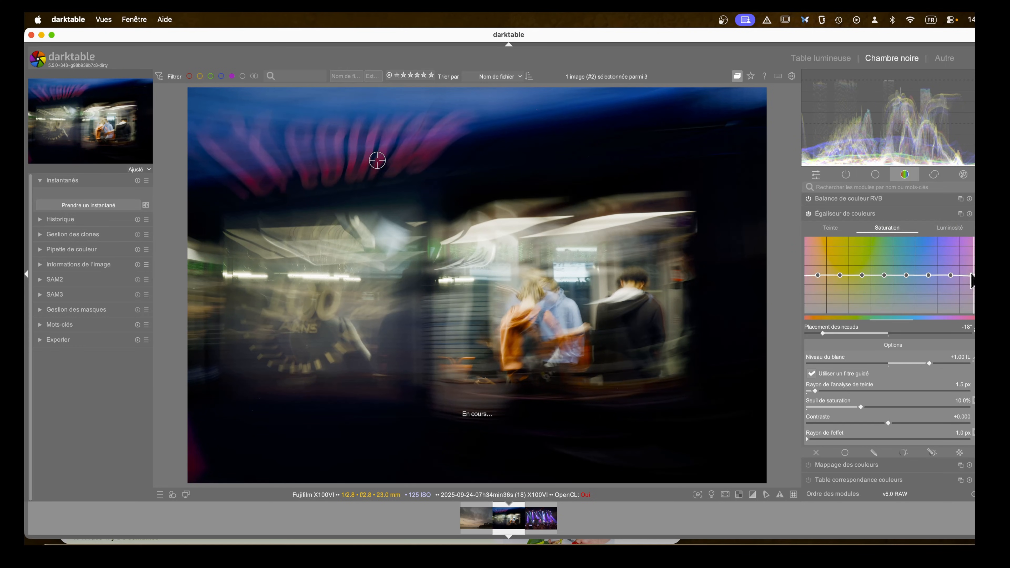
pyautogui.moveTo(950, 274); pyautogui.dragTo(950, 265)
pyautogui.click(830, 228)
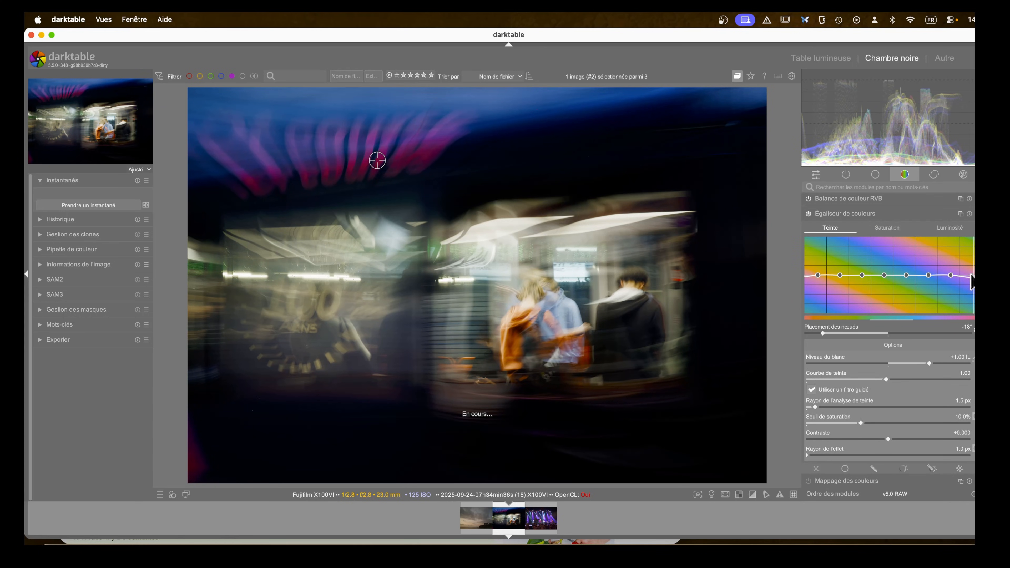
pyautogui.moveTo(973, 273); pyautogui.dragTo(953, 267)
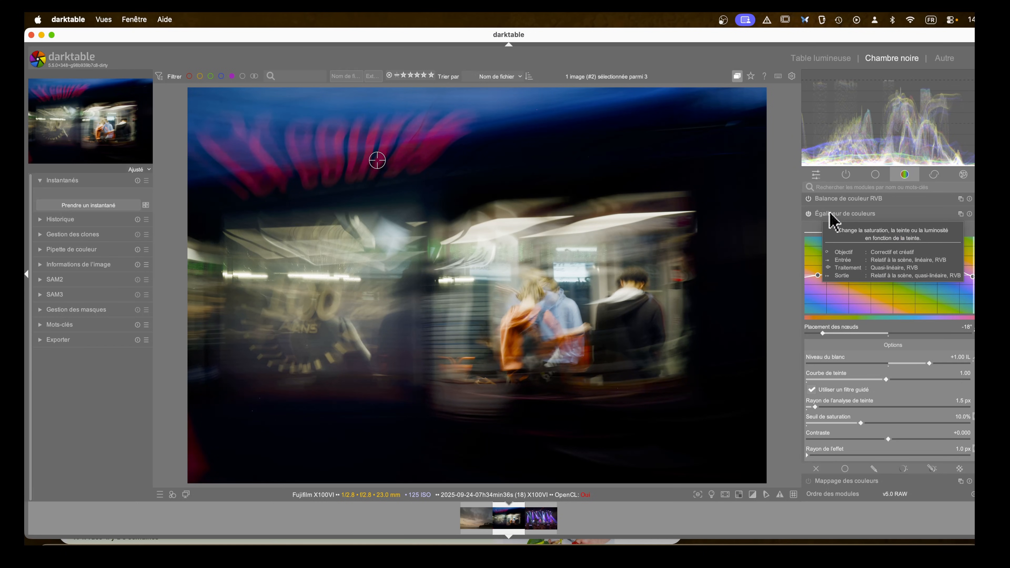
# Compare the photo with and without the Égaliseur de couleurs correction, leaving the module enabled and expanded
pyautogui.click(809, 214)
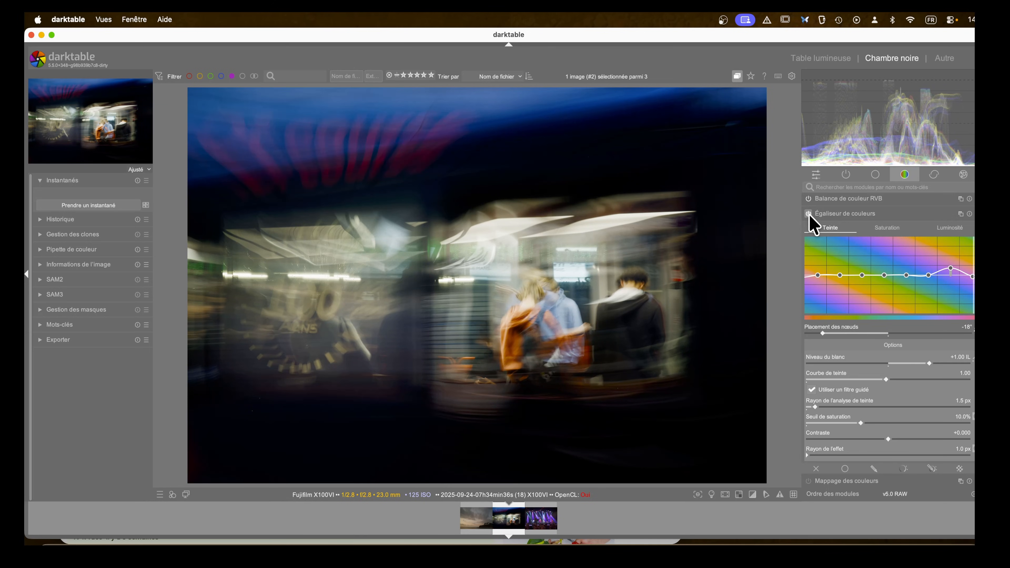
pyautogui.click(809, 214)
pyautogui.click(809, 215)
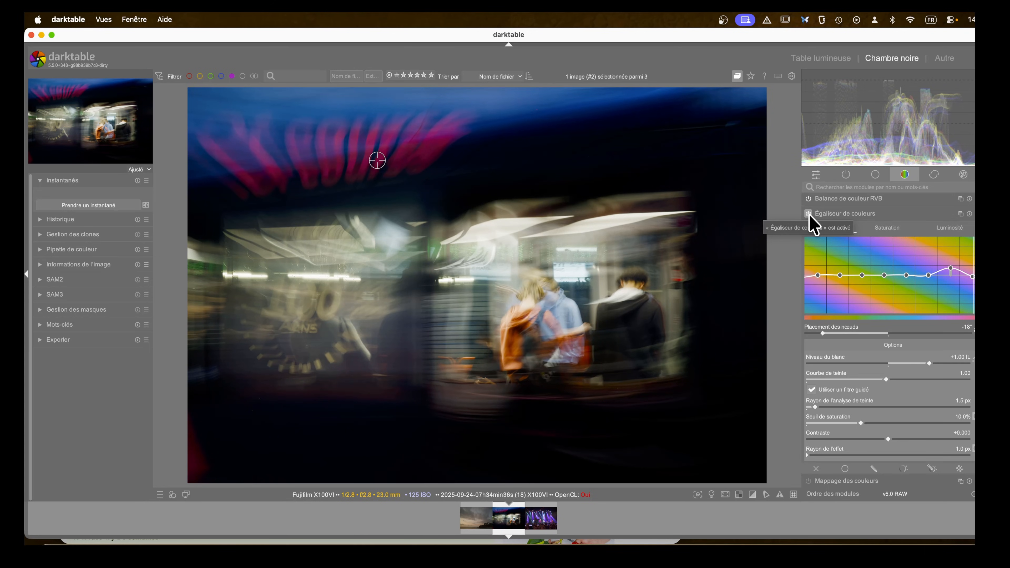
pyautogui.click(809, 215)
pyautogui.click(821, 215)
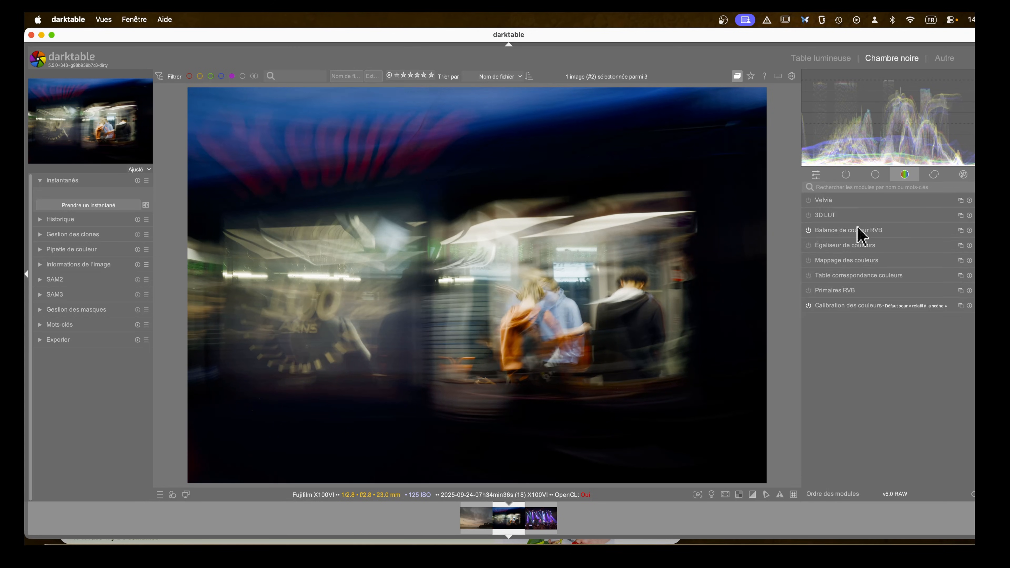
pyautogui.click(809, 245)
pyautogui.click(831, 245)
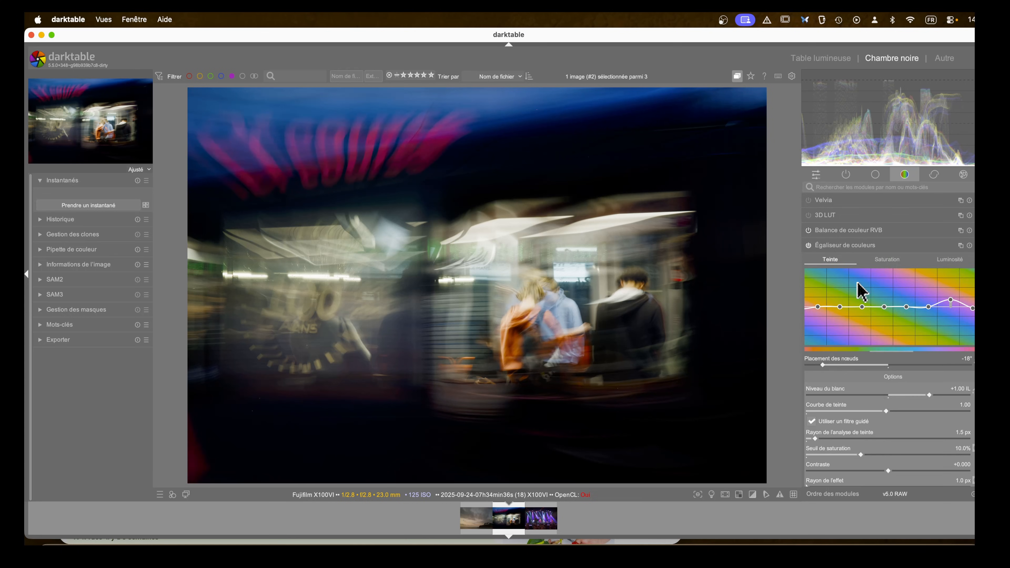
# Restrict Égaliseur de couleurs with a drawn gradient mask just below the red lettering, tightening its transition and rotating it to follow the sign
pyautogui.scroll(-4, 873, 393)
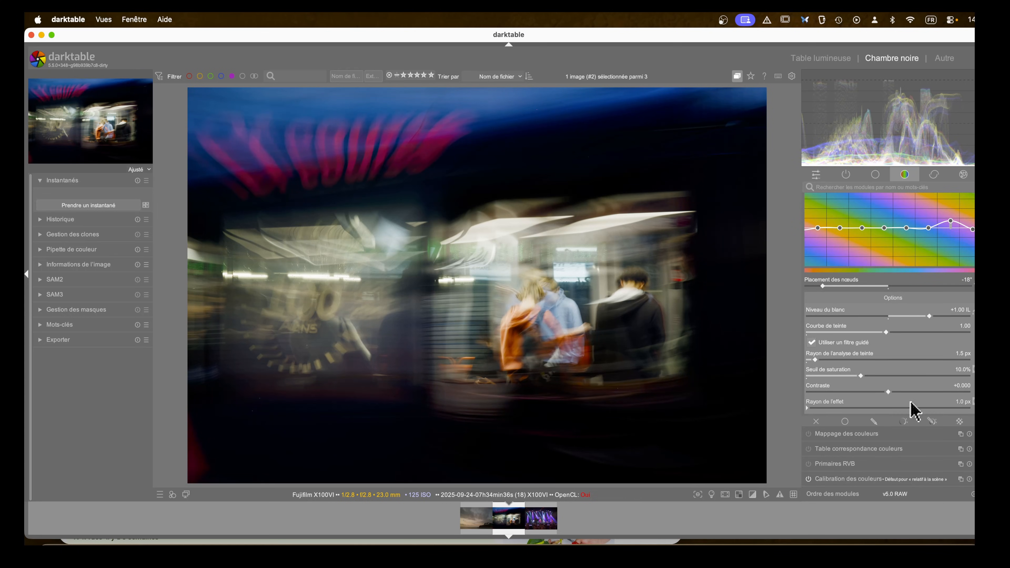
pyautogui.click(873, 422)
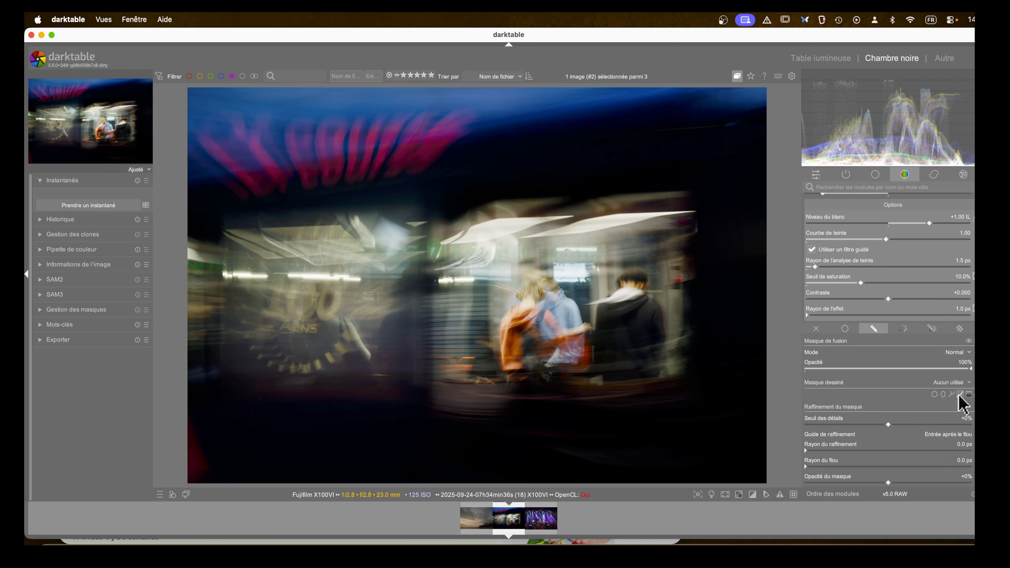
pyautogui.click(969, 395)
pyautogui.moveTo(385, 200); pyautogui.dragTo(378, 162)
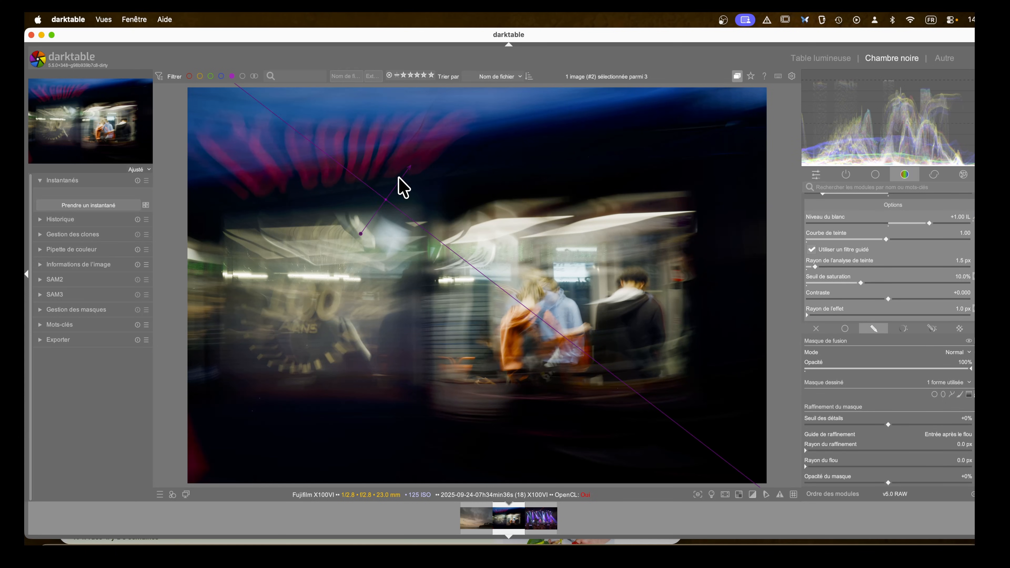
pyautogui.moveTo(369, 228); pyautogui.dragTo(366, 153)
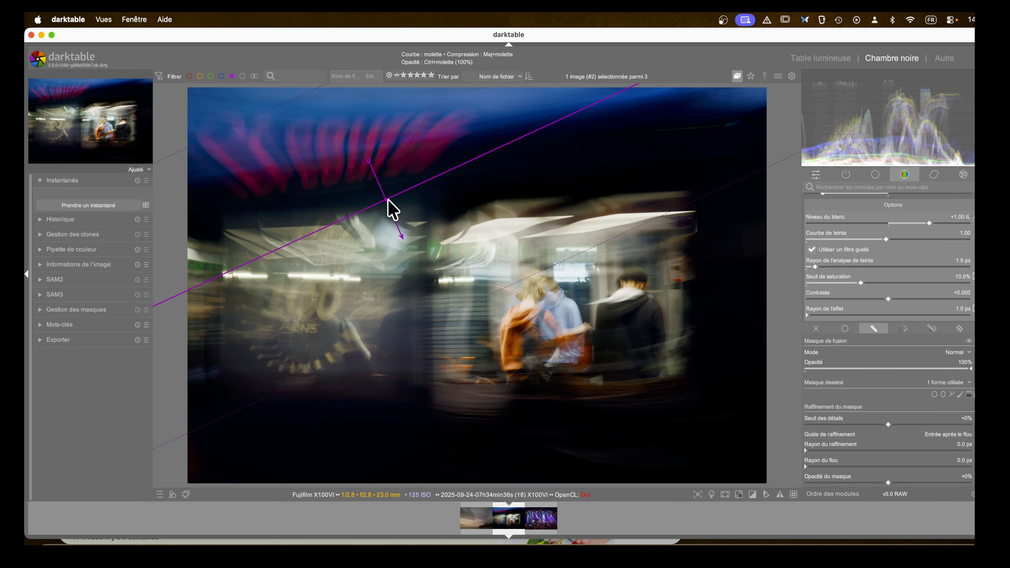
pyautogui.keyDown('shift'); pyautogui.scroll(2, 389, 201); pyautogui.keyUp('shift')
pyautogui.moveTo(388, 202); pyautogui.dragTo(400, 199)
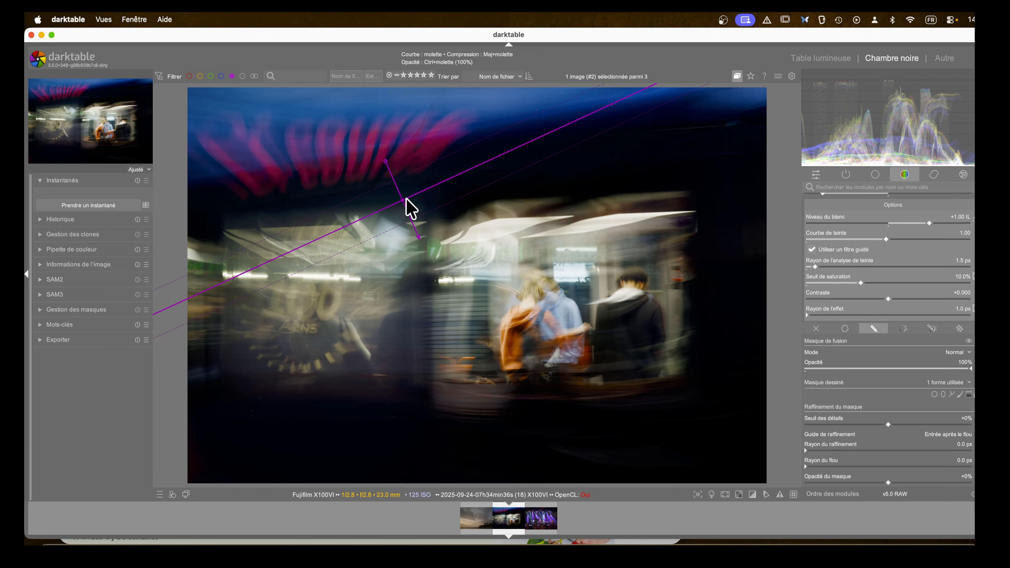
pyautogui.moveTo(386, 162); pyautogui.dragTo(397, 165)
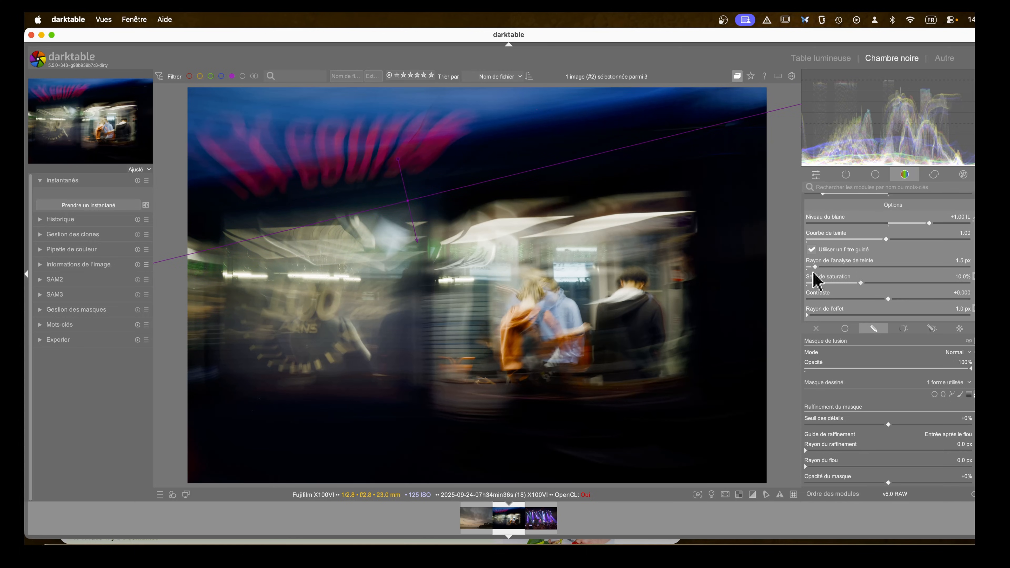
# Compare the masked Égaliseur de couleurs effect on and off, leave it enabled and collapse the module
pyautogui.scroll(5, 864, 280)
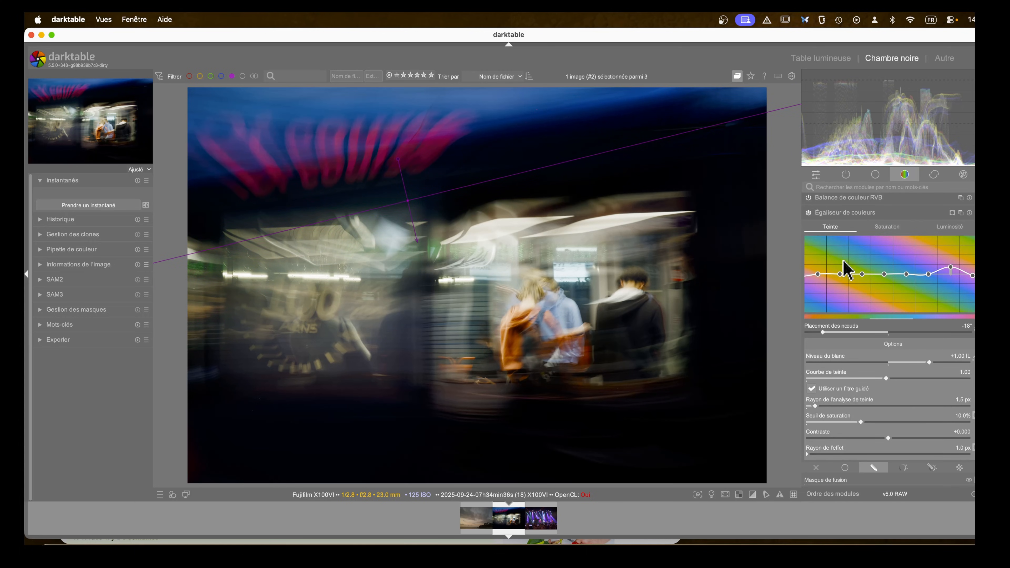
pyautogui.click(809, 213)
pyautogui.click(809, 213)
pyautogui.click(809, 213)
pyautogui.click(808, 213)
pyautogui.click(840, 214)
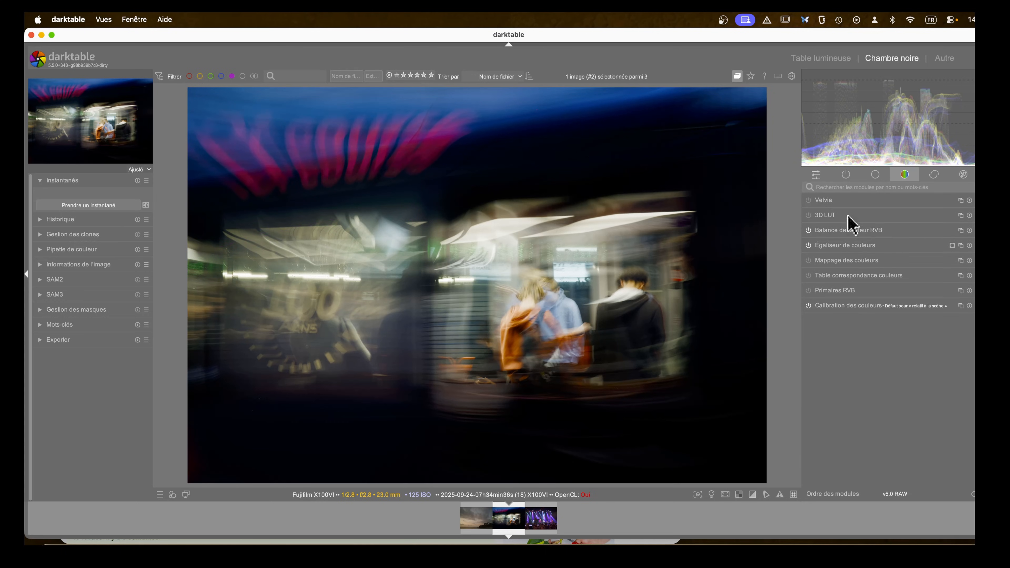
# Add a second Égaliseur de couleurs instance with node placement at -14° and raise the saturation of the orange and blue nodes
pyautogui.click(962, 246)
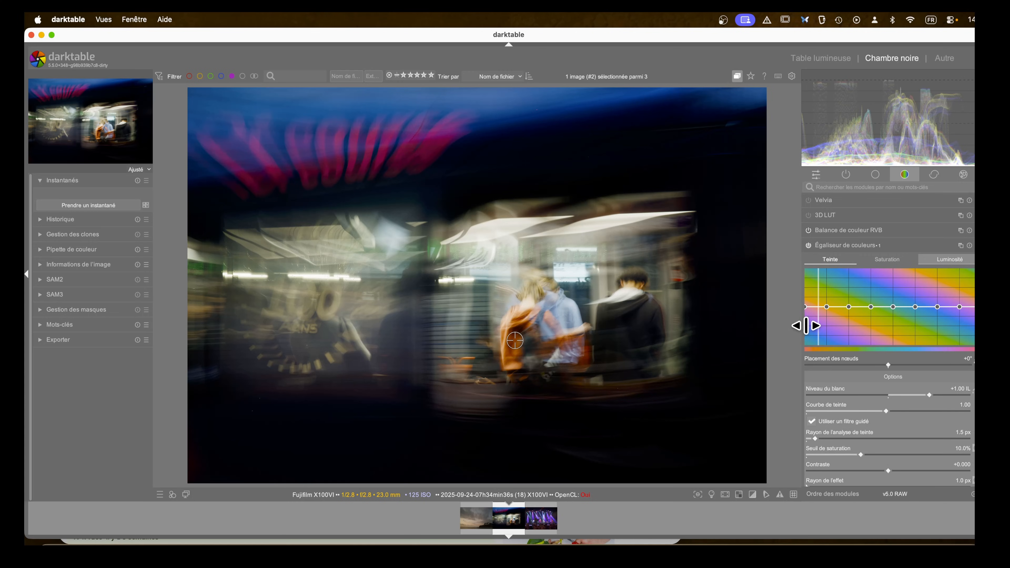
pyautogui.moveTo(887, 366); pyautogui.dragTo(839, 365)
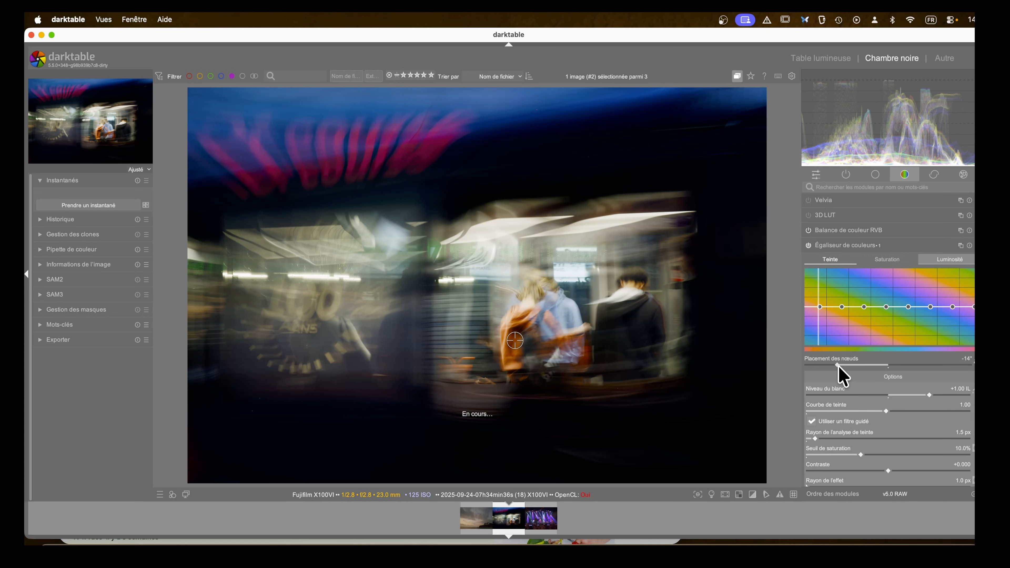
pyautogui.click(902, 262)
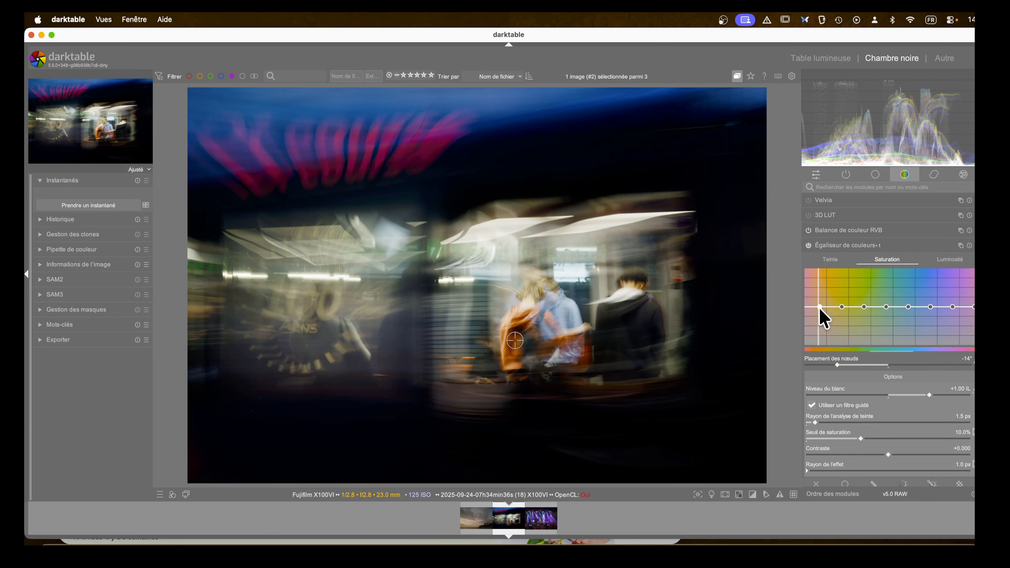
pyautogui.moveTo(819, 308)
pyautogui.mouseDown()
pyautogui.moveTo(819, 289)
pyautogui.moveTo(820, 299)
pyautogui.mouseUp()
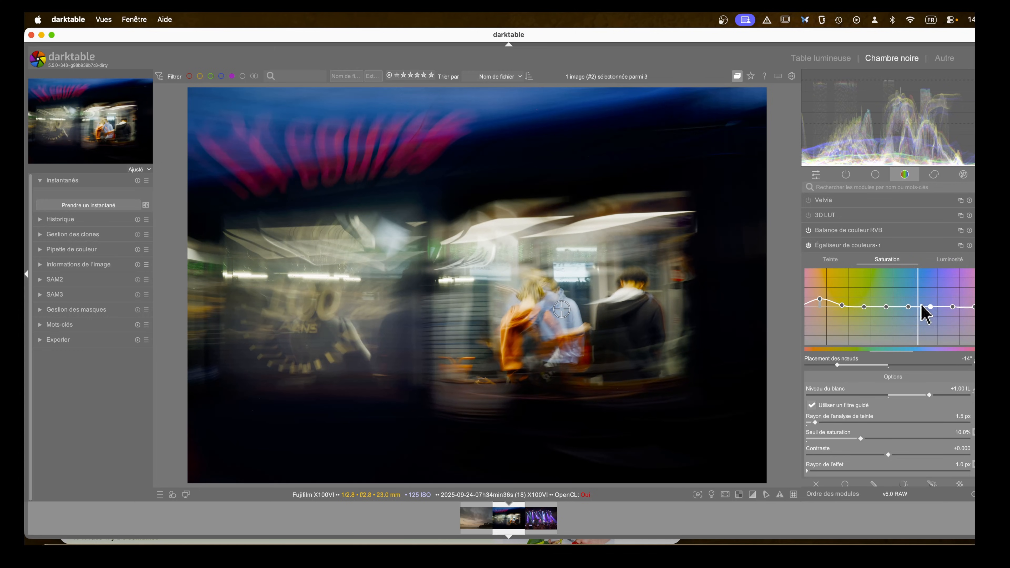
pyautogui.moveTo(930, 306)
pyautogui.mouseDown()
pyautogui.moveTo(913, 307)
pyautogui.moveTo(914, 283)
pyautogui.moveTo(913, 304)
pyautogui.mouseUp()
pyautogui.moveTo(914, 292); pyautogui.dragTo(935, 303)
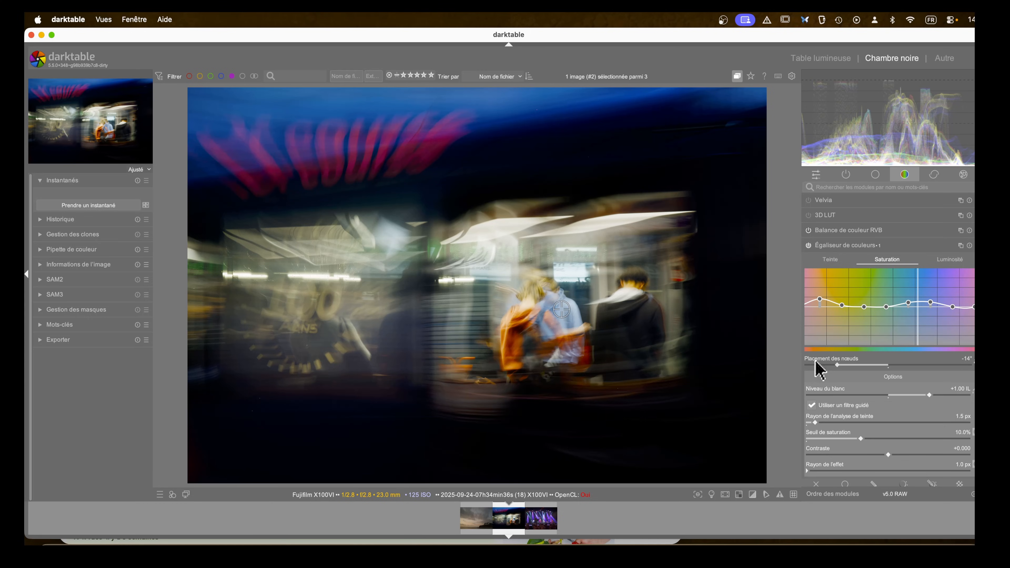
# In the second Égaliseur de couleurs instance, lower the blue node's luminosity and raise the orange node's, then collapse the module
pyautogui.click(950, 265)
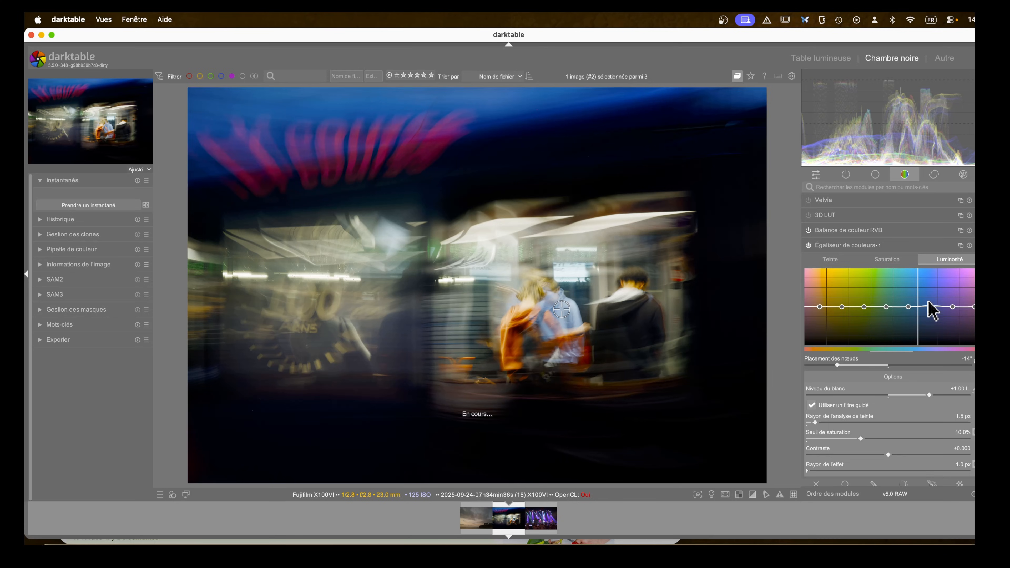
pyautogui.moveTo(930, 307); pyautogui.dragTo(909, 307)
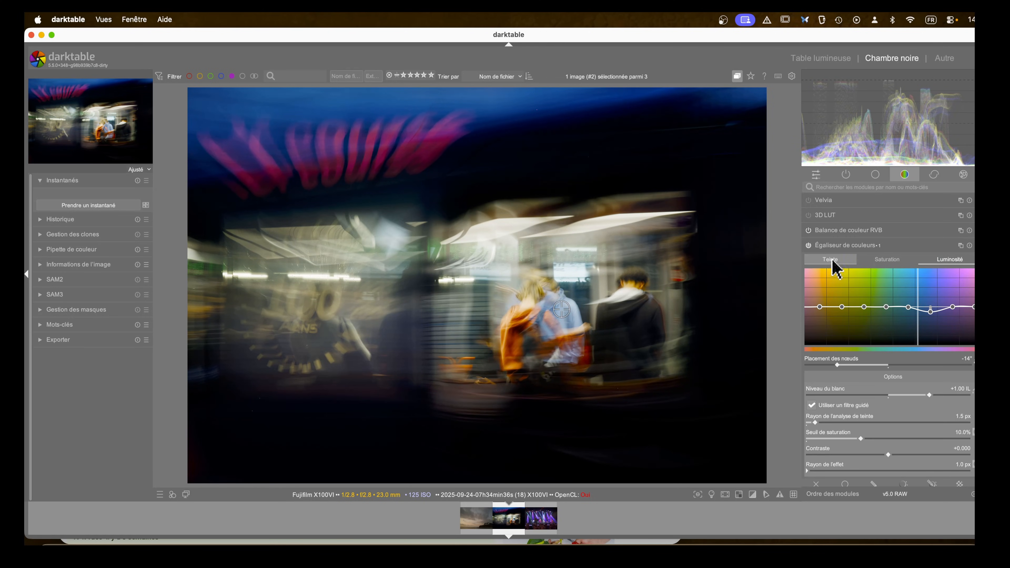
pyautogui.click(878, 260)
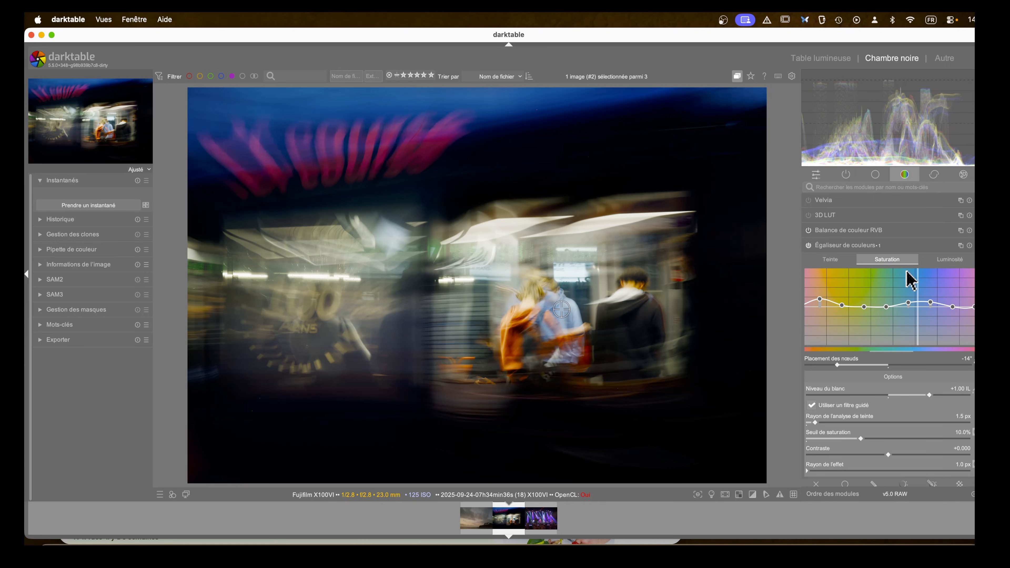
pyautogui.click(937, 261)
pyautogui.moveTo(822, 308); pyautogui.dragTo(823, 299)
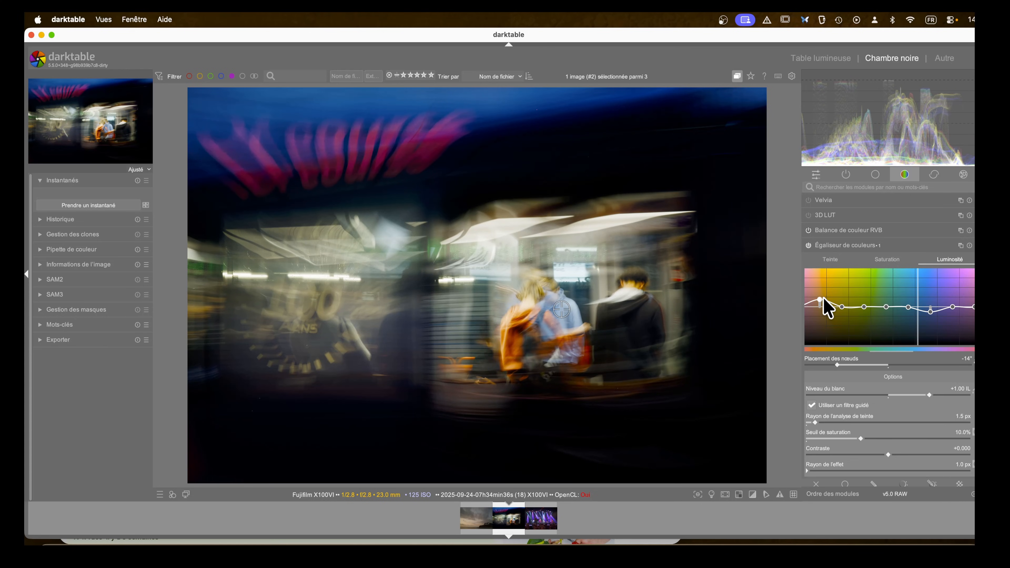
pyautogui.click(843, 246)
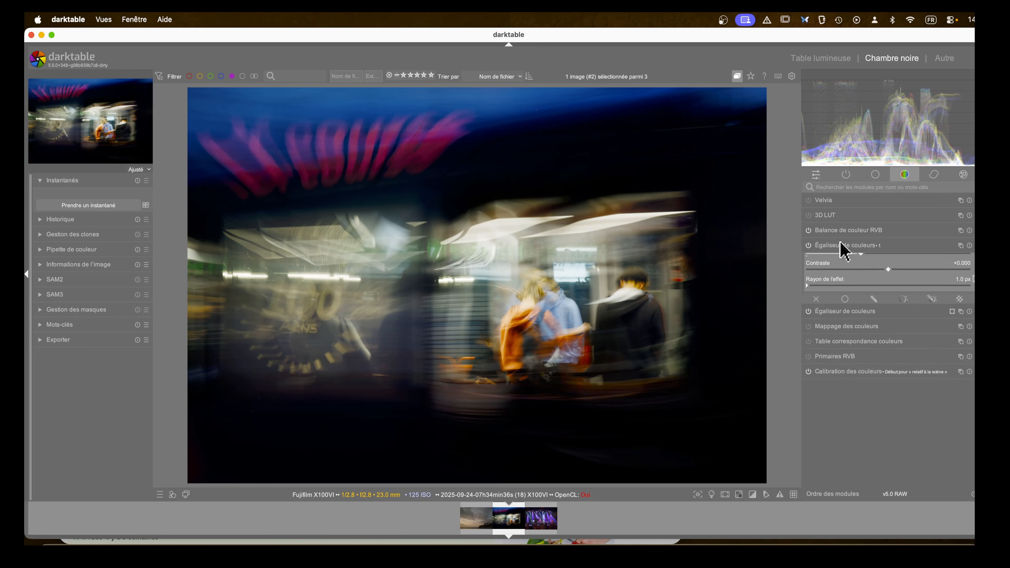
# Restrict the second Égaliseur de couleurs instance with an upright elliptical drawn mask around the two central figures, collapse the module and check its effect
pyautogui.click(841, 247)
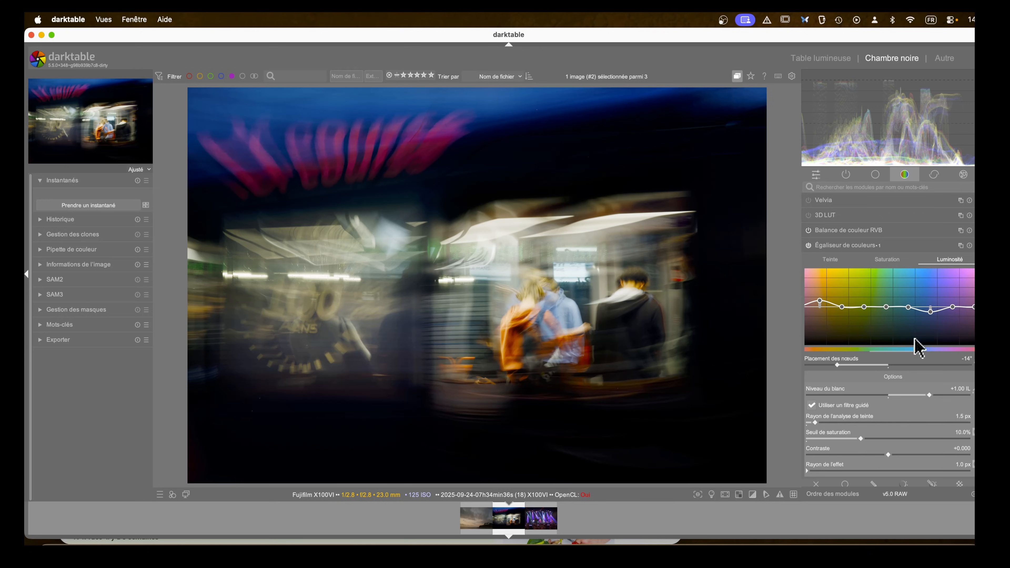
pyautogui.scroll(-3, 877, 458)
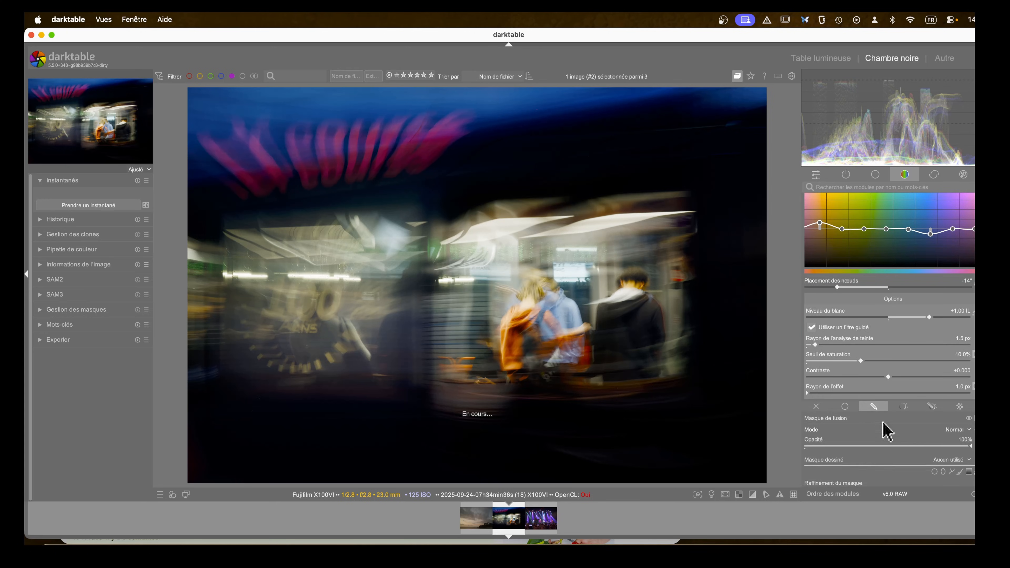
pyautogui.click(944, 472)
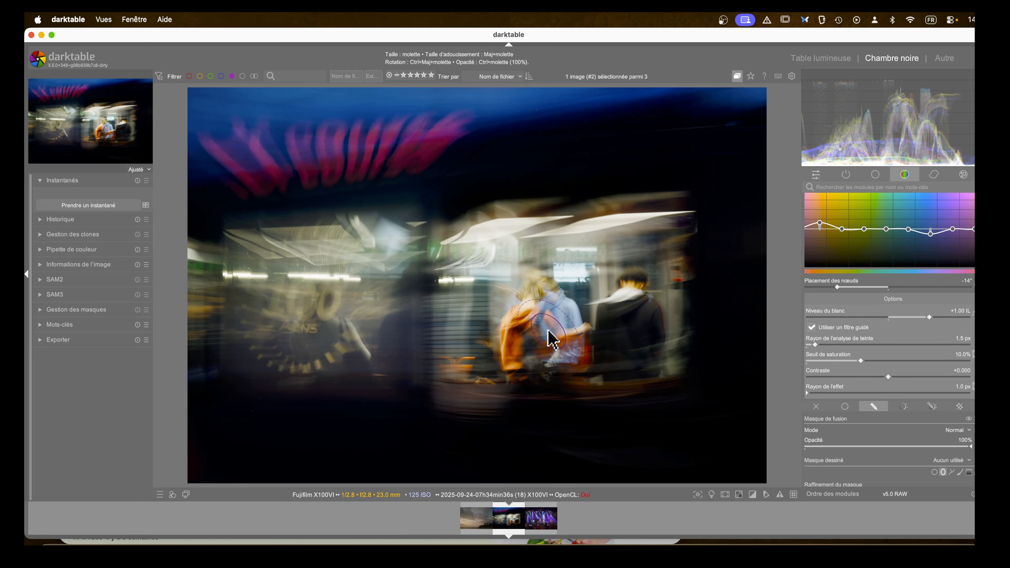
pyautogui.scroll(15, 549, 331)
pyautogui.scroll(4, 549, 332)
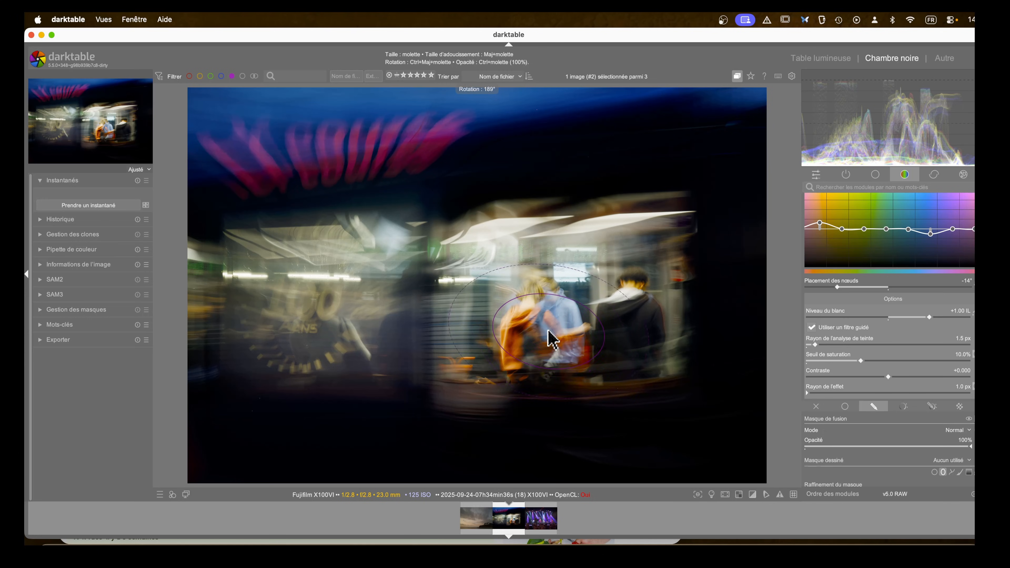
pyautogui.scroll(-6, 549, 341)
pyautogui.scroll(-12, 548, 330)
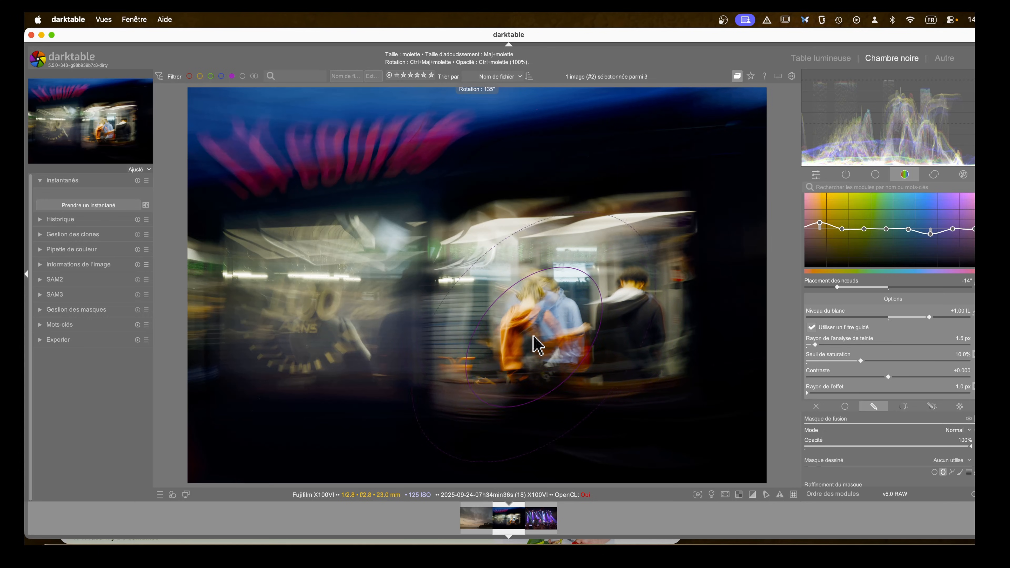
pyautogui.scroll(-15, 534, 337)
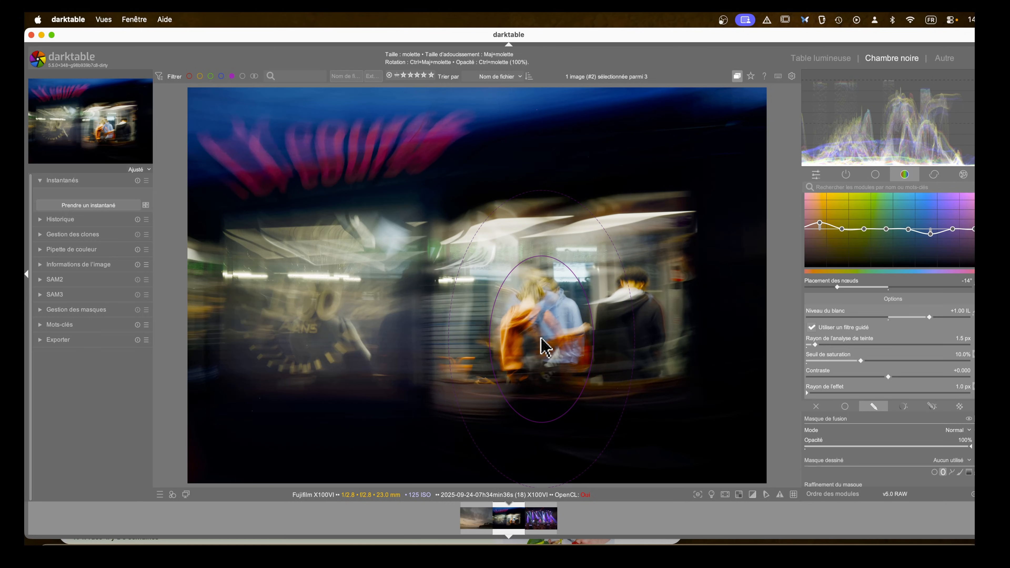
pyautogui.click(541, 339)
pyautogui.scroll(5, 861, 248)
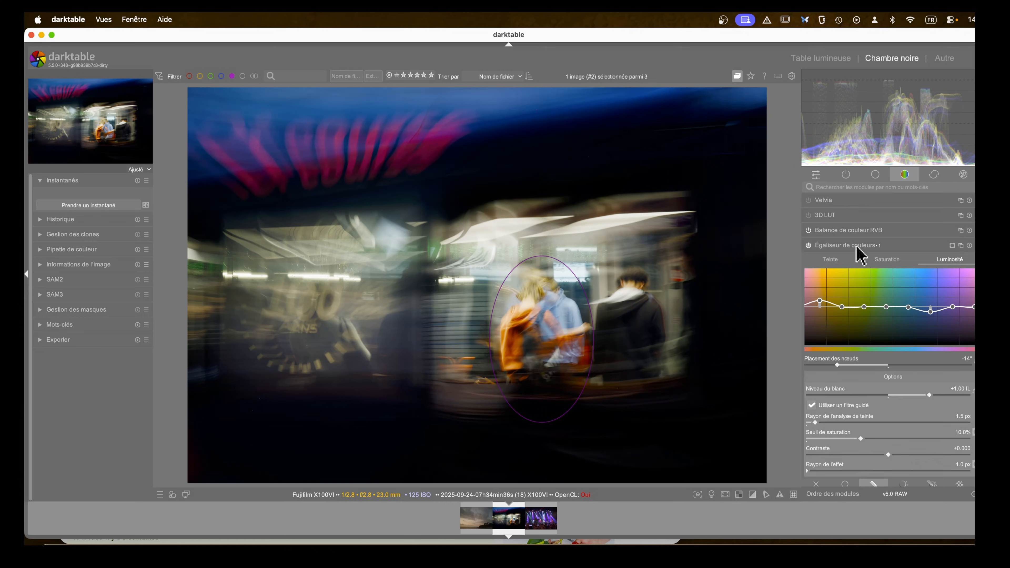
pyautogui.click(850, 246)
pyautogui.click(809, 246)
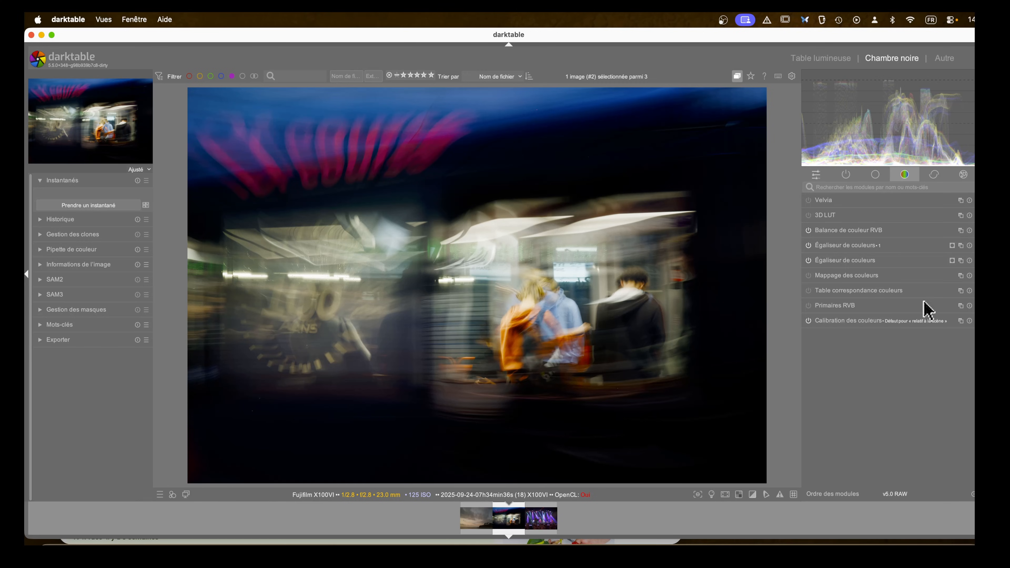
# Add a new instance of the Exposition module and name it "masque 100 ans"
pyautogui.click(846, 178)
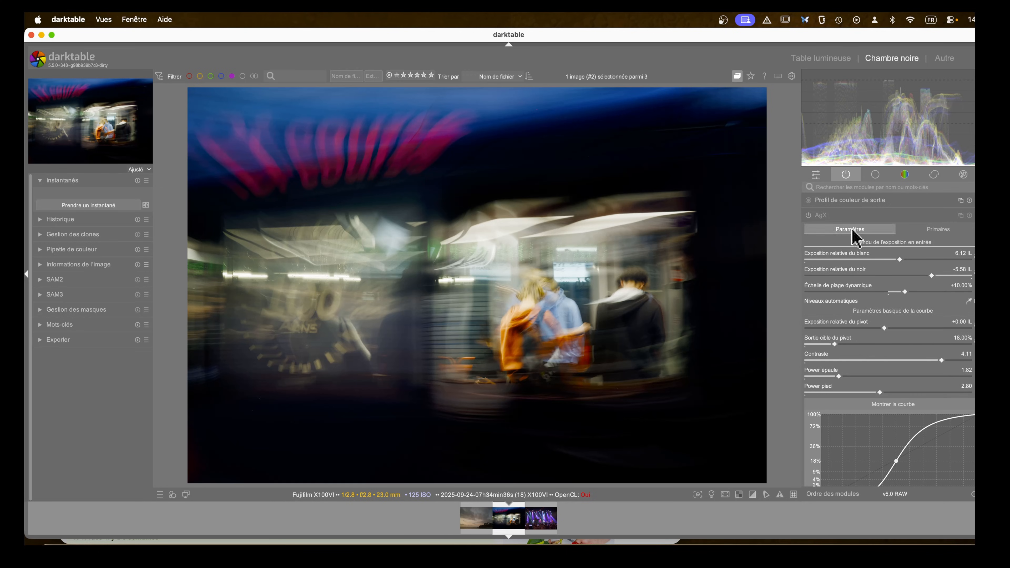
pyautogui.click(829, 217)
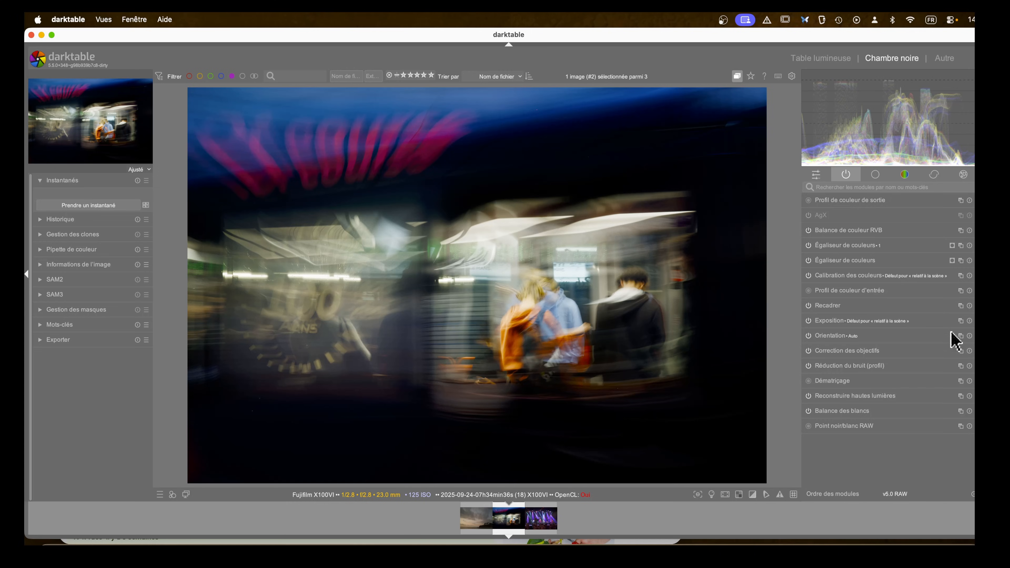
pyautogui.click(961, 320)
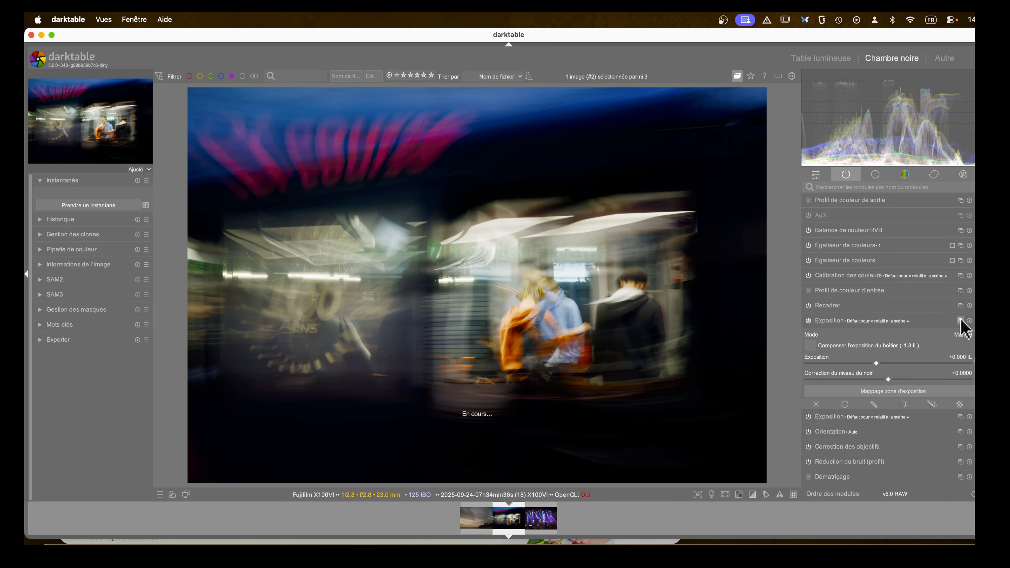
pyautogui.doubleClick(913, 322)
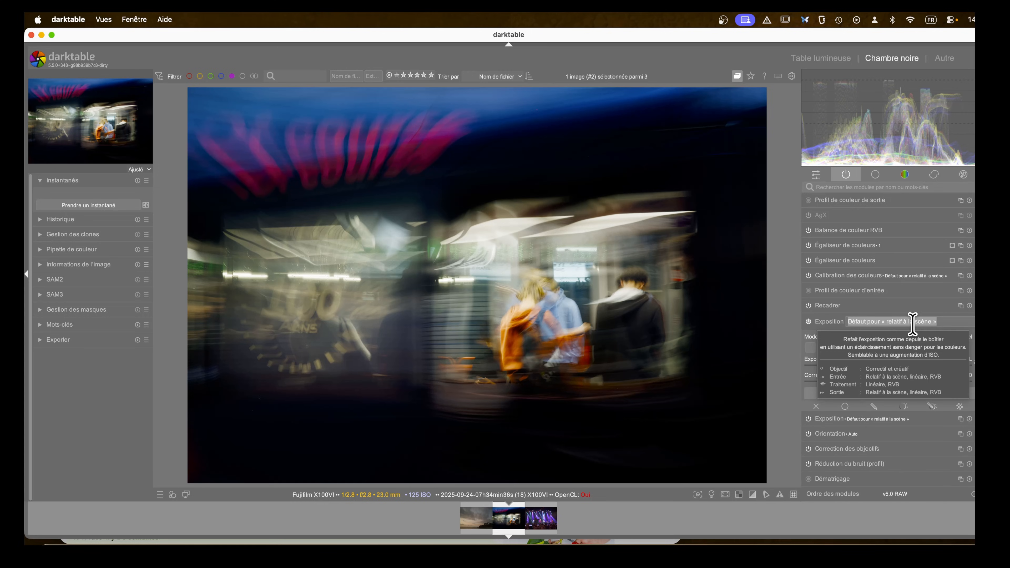
pyautogui.write('masque 100 ans')
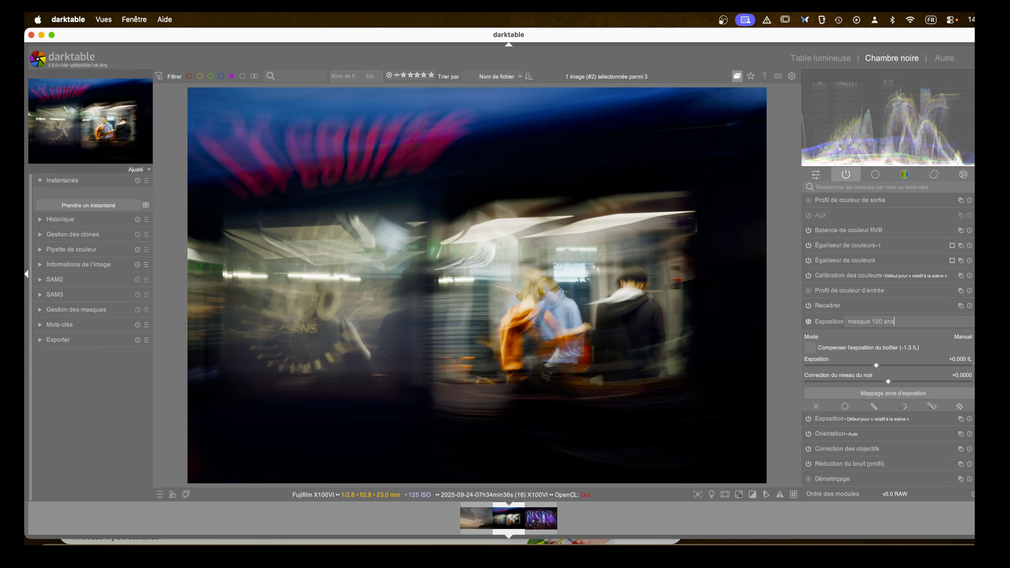
pyautogui.press('Return')
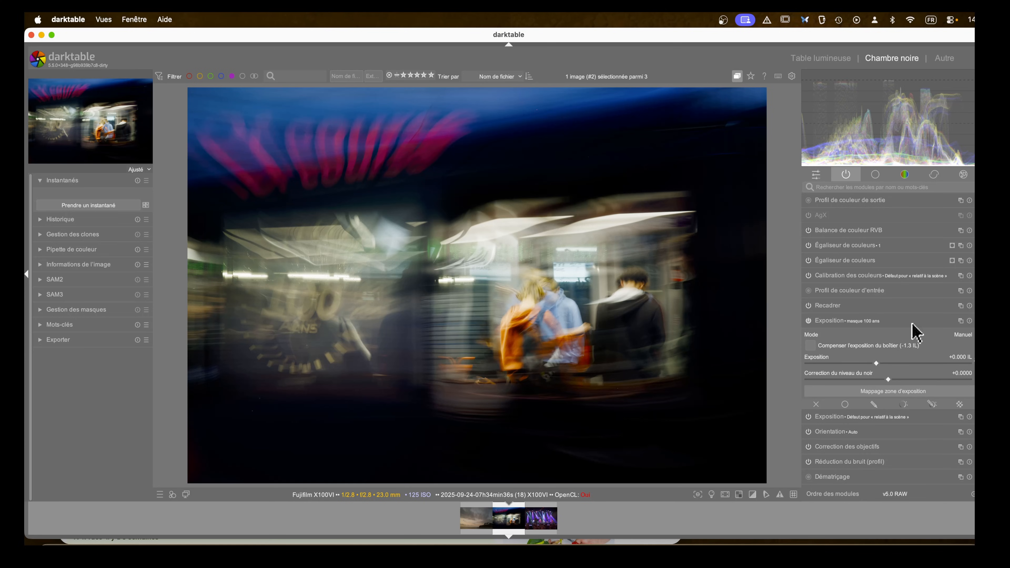
# Enable a combined drawn and parametric mask on the "masque 100 ans" Exposition instance and preview the image's Hz channel data
pyautogui.scroll(-1, 903, 358)
pyautogui.click(932, 373)
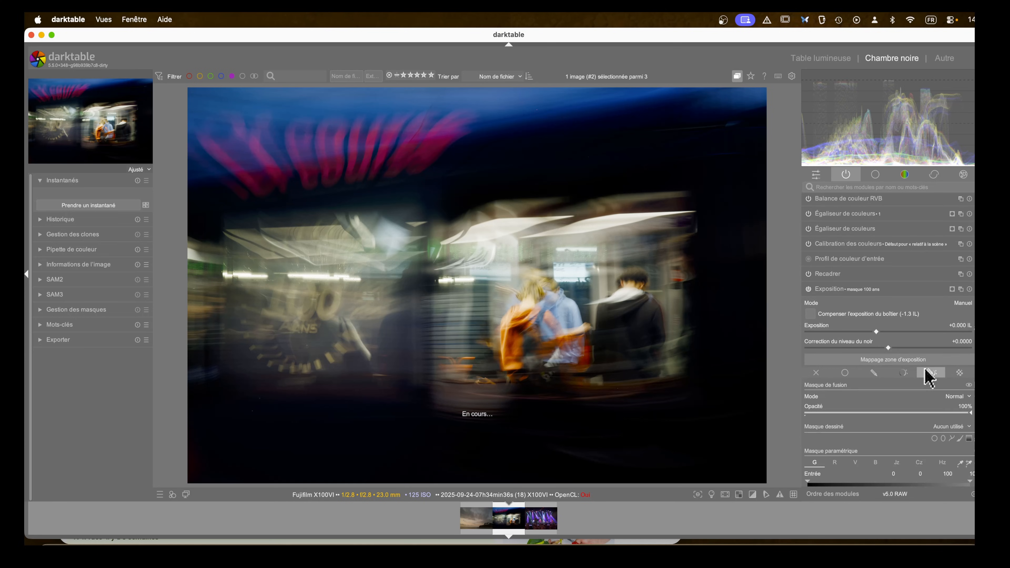
pyautogui.scroll(-3, 927, 376)
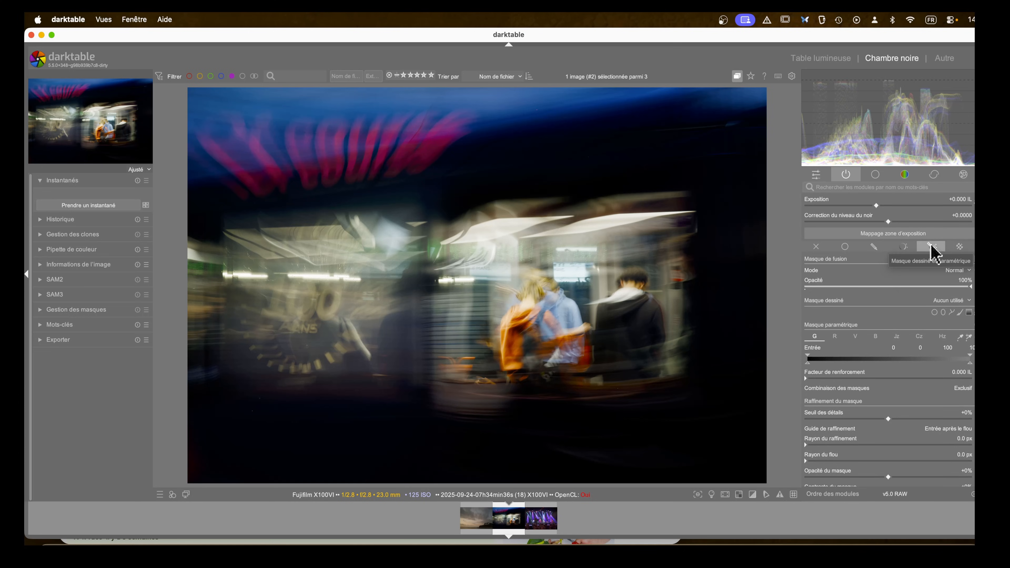
pyautogui.click(947, 338)
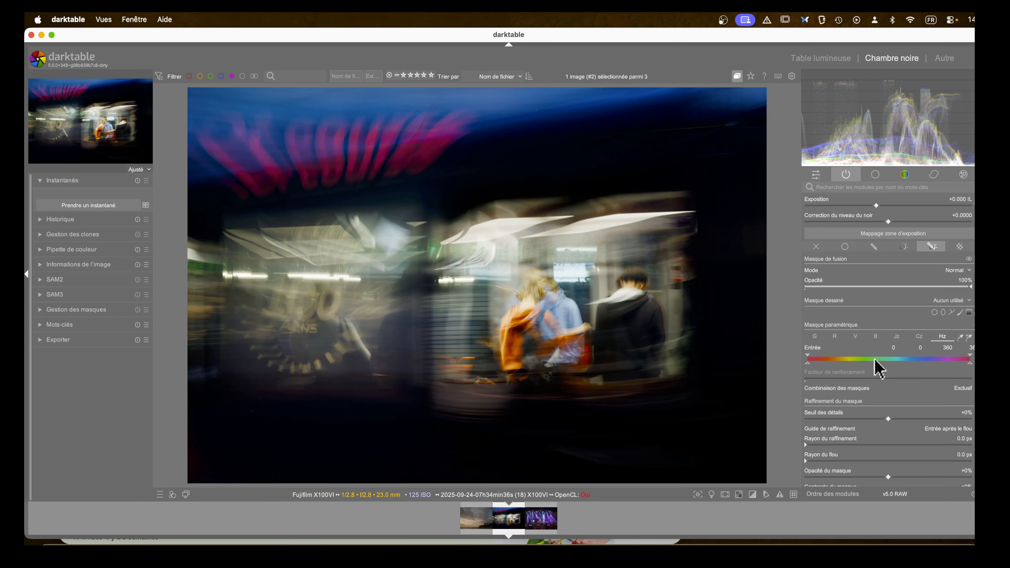
pyautogui.press('c')
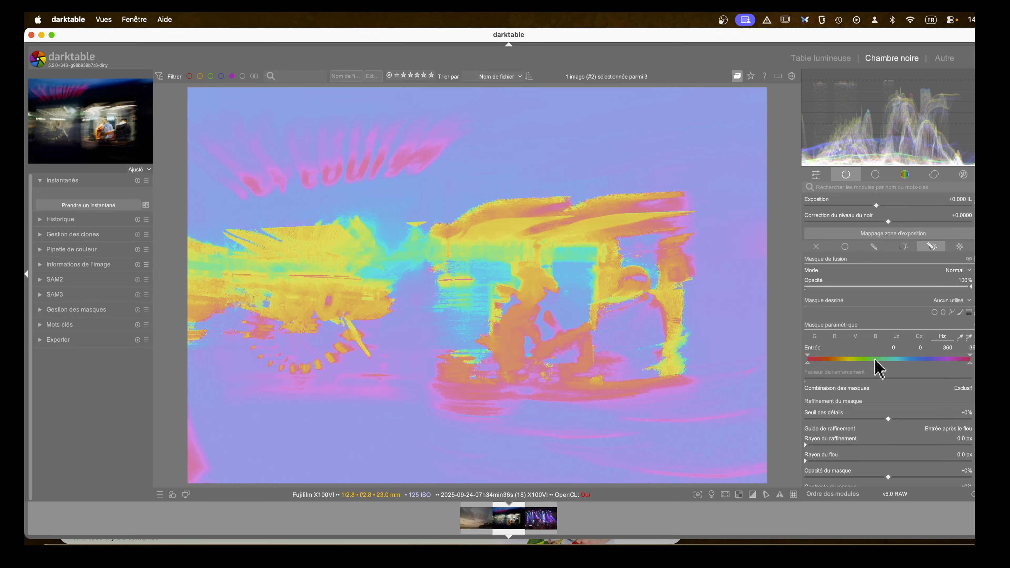
pyautogui.press('c')
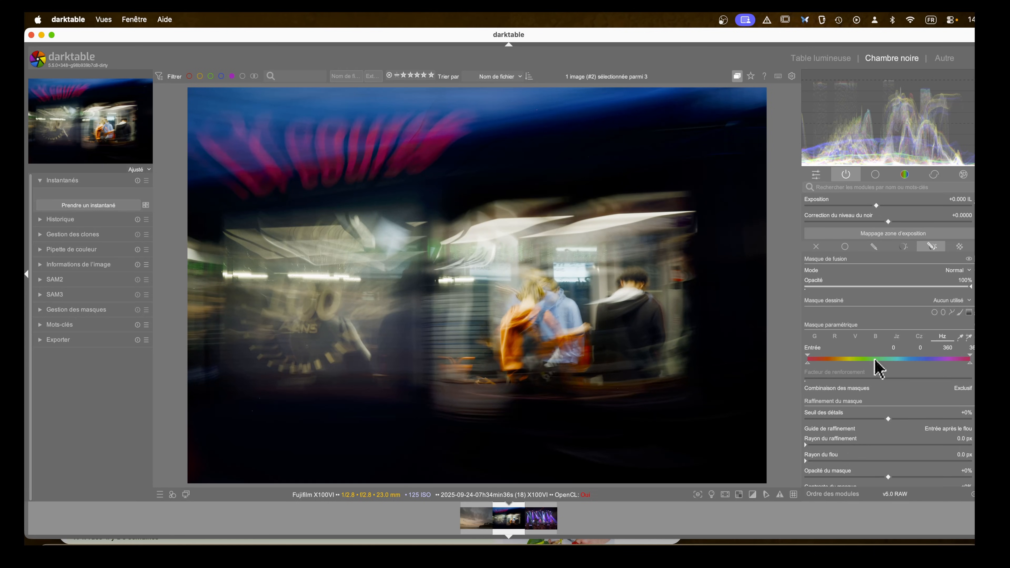
# Sample the hue of the "100 ans" emblem and narrow the Hz input range around it, with its first three markers at 54, 71 and 85
pyautogui.click(960, 338)
pyautogui.click(324, 313)
pyautogui.moveTo(808, 365); pyautogui.dragTo(842, 365)
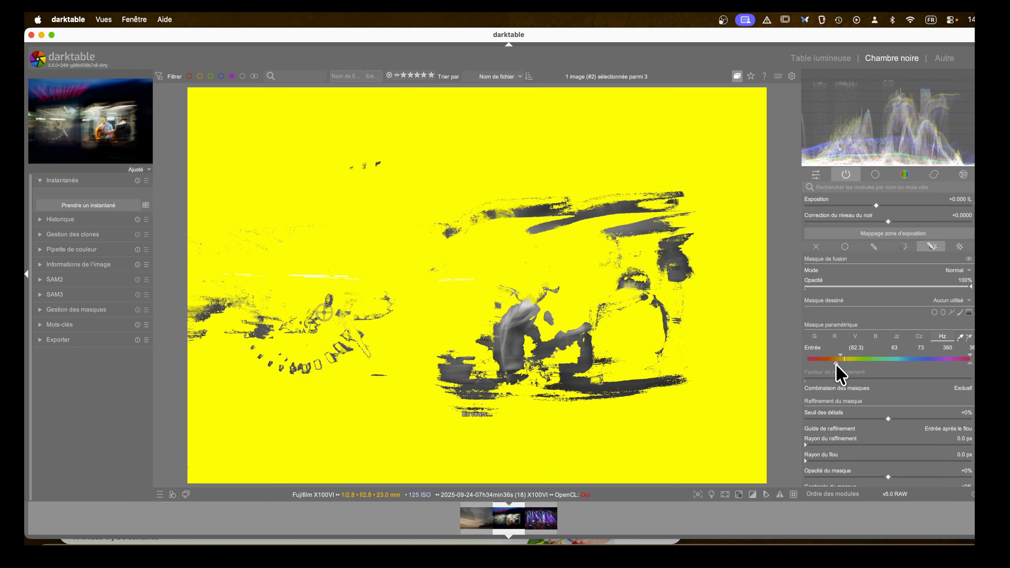
pyautogui.moveTo(969, 361); pyautogui.dragTo(839, 356)
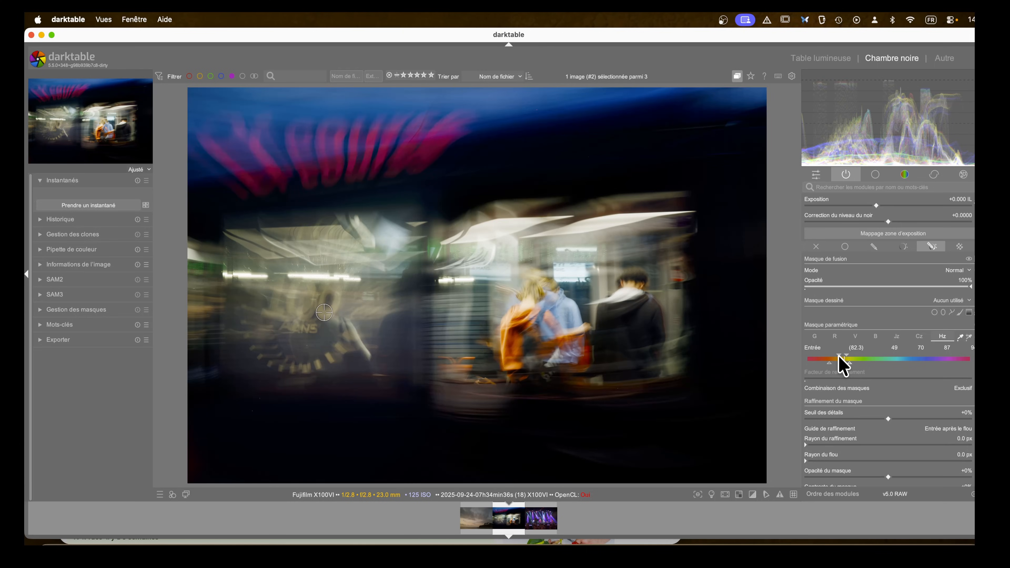
pyautogui.press('m')
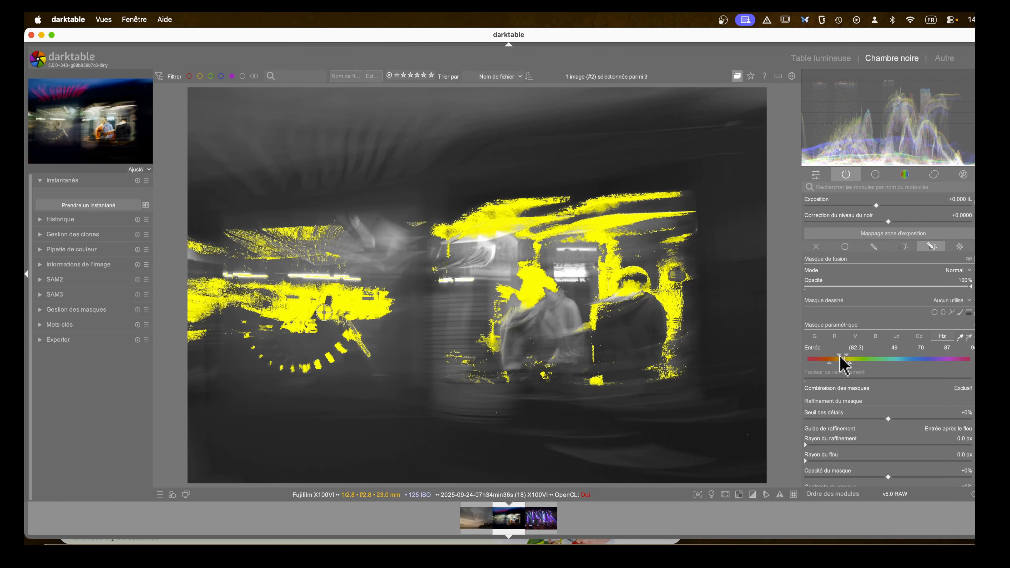
pyautogui.moveTo(836, 357)
pyautogui.mouseDown()
pyautogui.moveTo(859, 364)
pyautogui.moveTo(850, 364)
pyautogui.mouseUp()
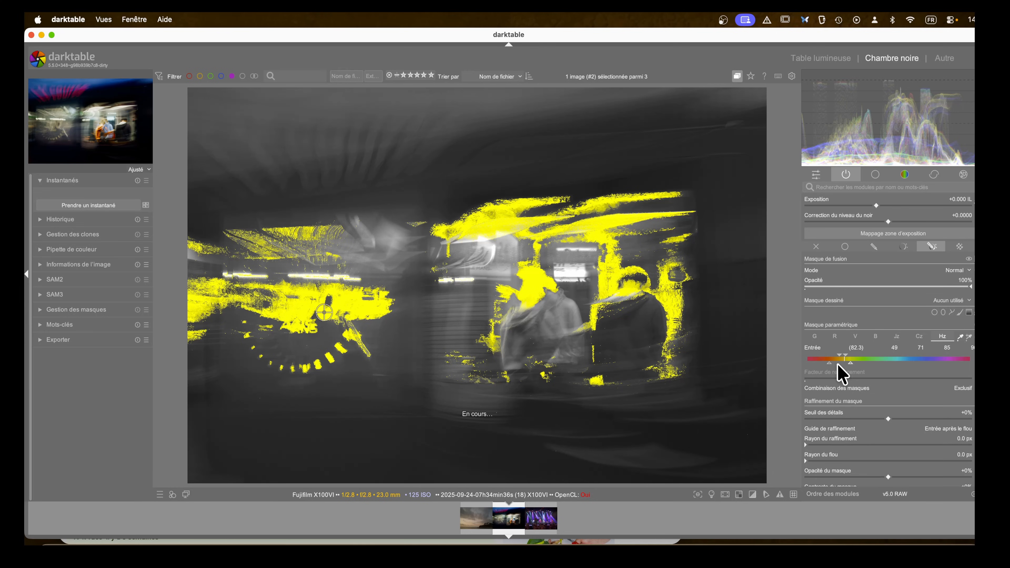
pyautogui.moveTo(829, 364); pyautogui.dragTo(832, 364)
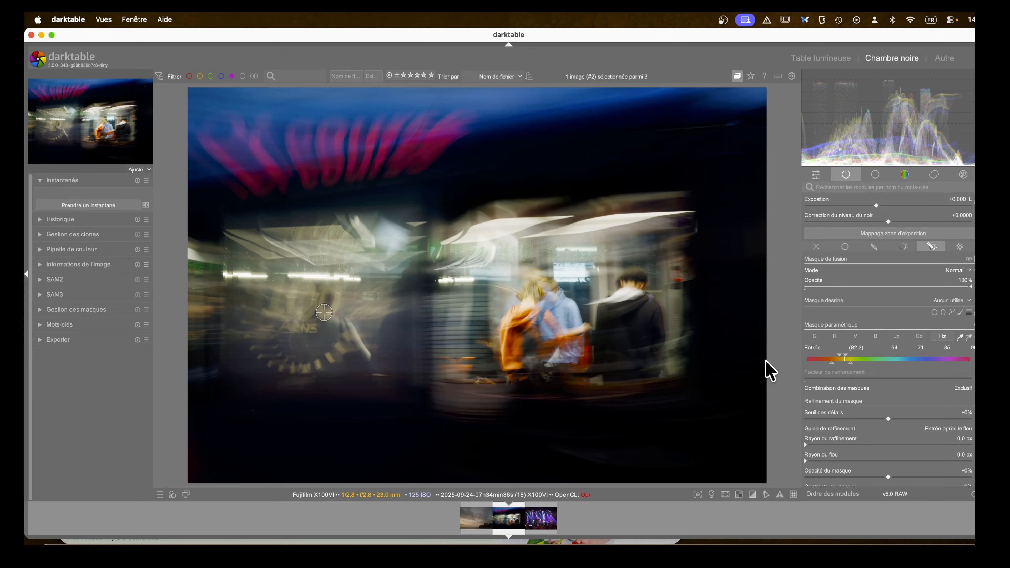
# Limit the parametric mask's Cz input range with its first three markers at 0, 0.10 and 0.27 while previewing the mask
pyautogui.click(920, 339)
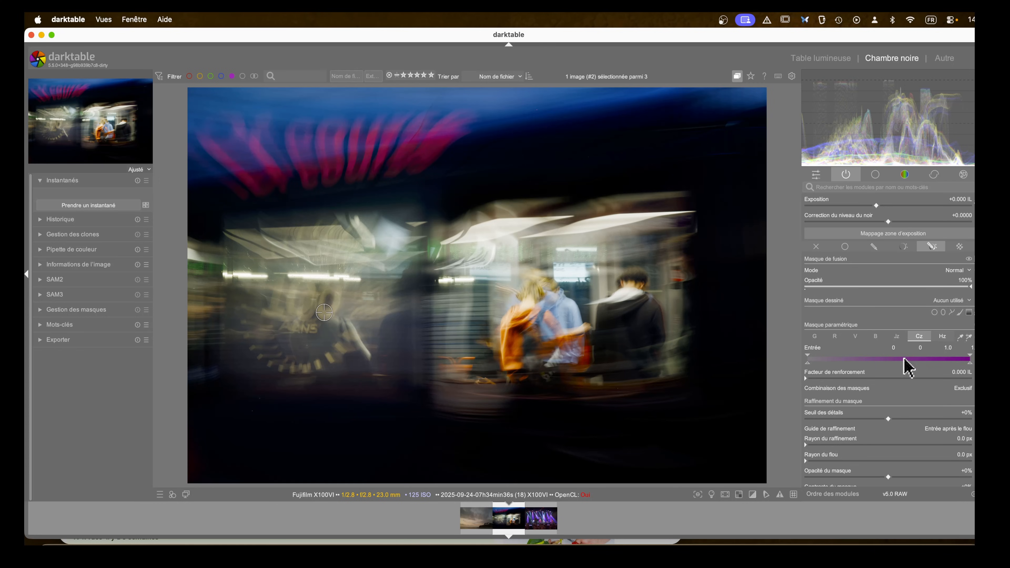
pyautogui.press('m')
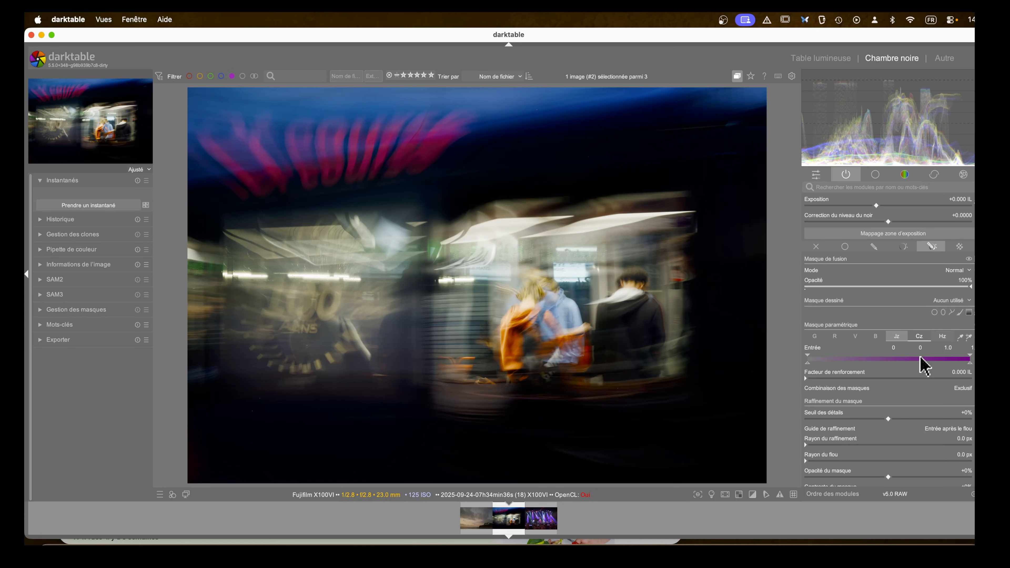
pyautogui.press('m')
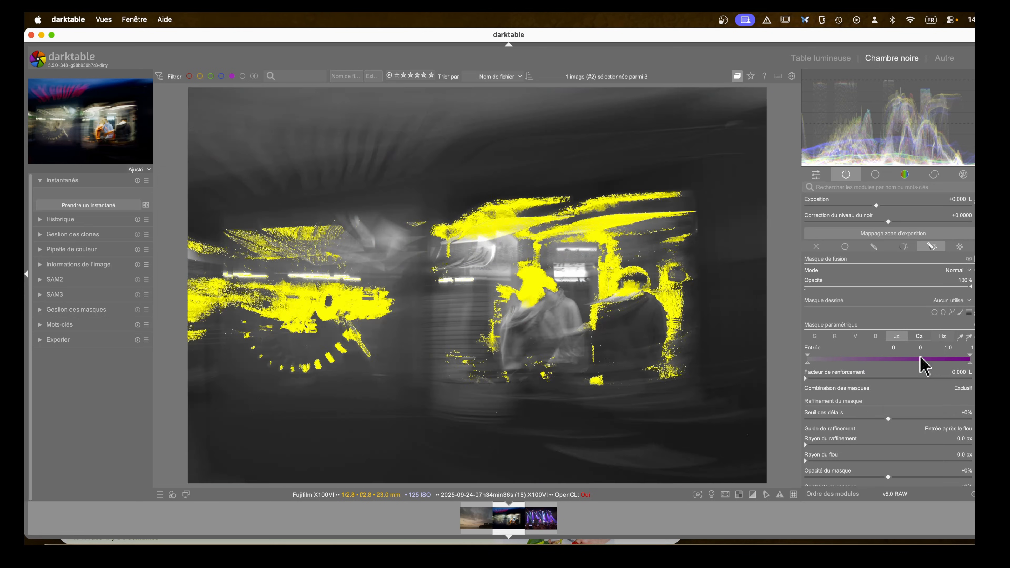
pyautogui.press('m')
pyautogui.moveTo(970, 363)
pyautogui.mouseDown()
pyautogui.moveTo(833, 363)
pyautogui.moveTo(852, 360)
pyautogui.mouseUp()
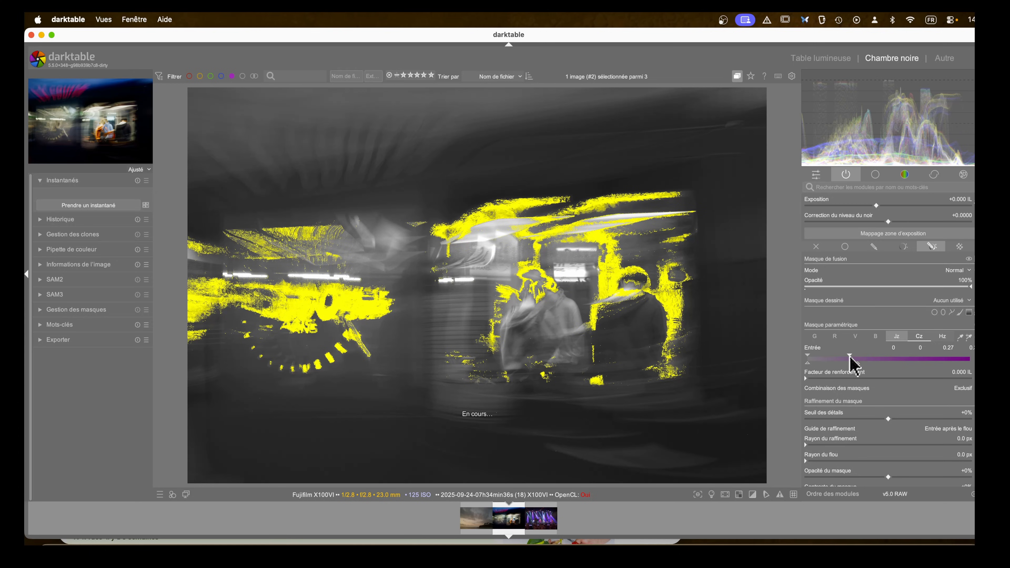
pyautogui.moveTo(808, 364)
pyautogui.mouseDown()
pyautogui.moveTo(826, 364)
pyautogui.moveTo(813, 364)
pyautogui.moveTo(823, 356)
pyautogui.mouseUp()
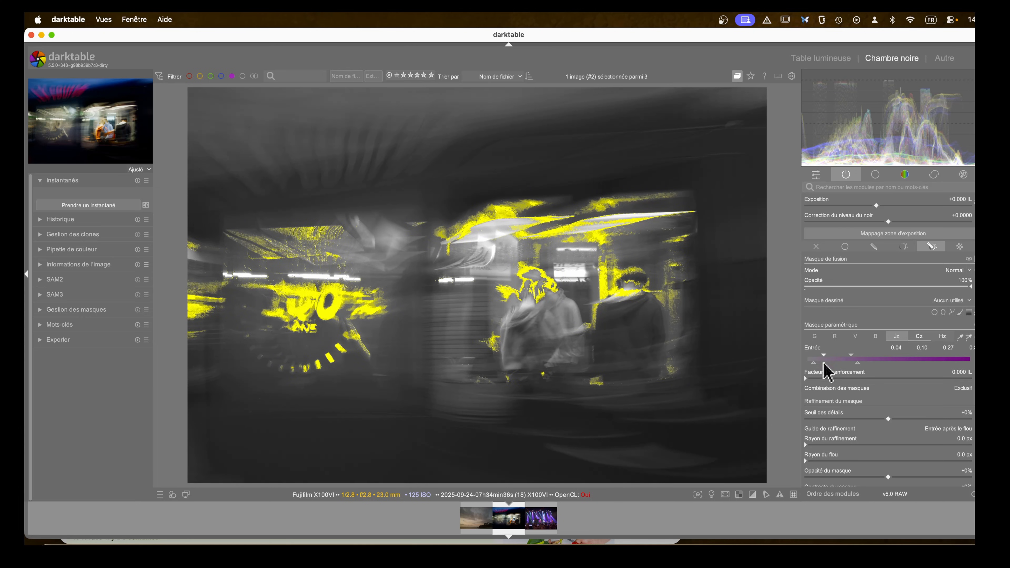
pyautogui.moveTo(815, 365); pyautogui.dragTo(807, 365)
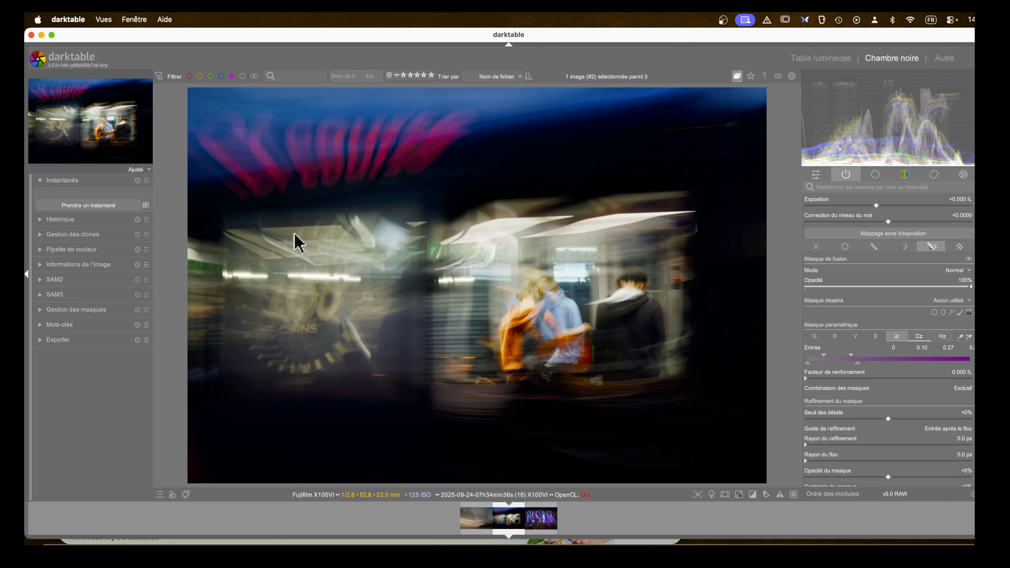
# Limit the parametric mask's Jz input range with its first three markers at 0.34, 0.47 and 0.68, checking the mask overlay
pyautogui.click(898, 338)
pyautogui.press('m')
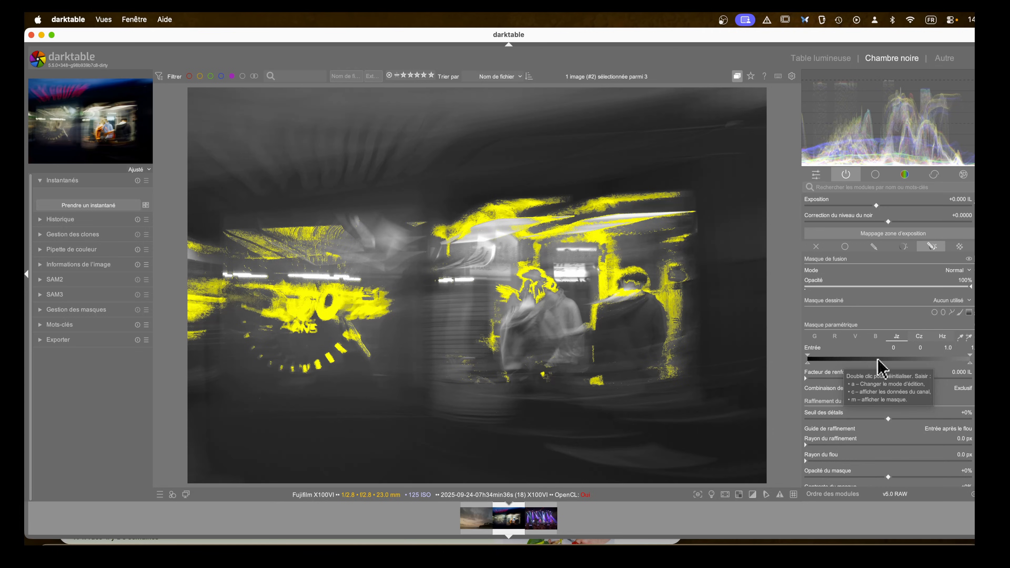
pyautogui.press('m')
pyautogui.press('c')
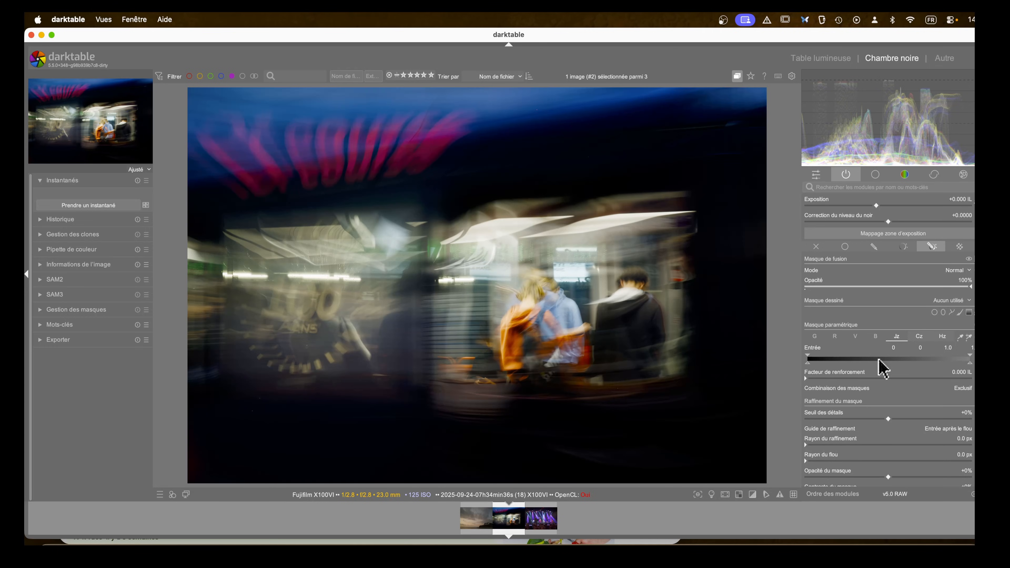
pyautogui.press('m')
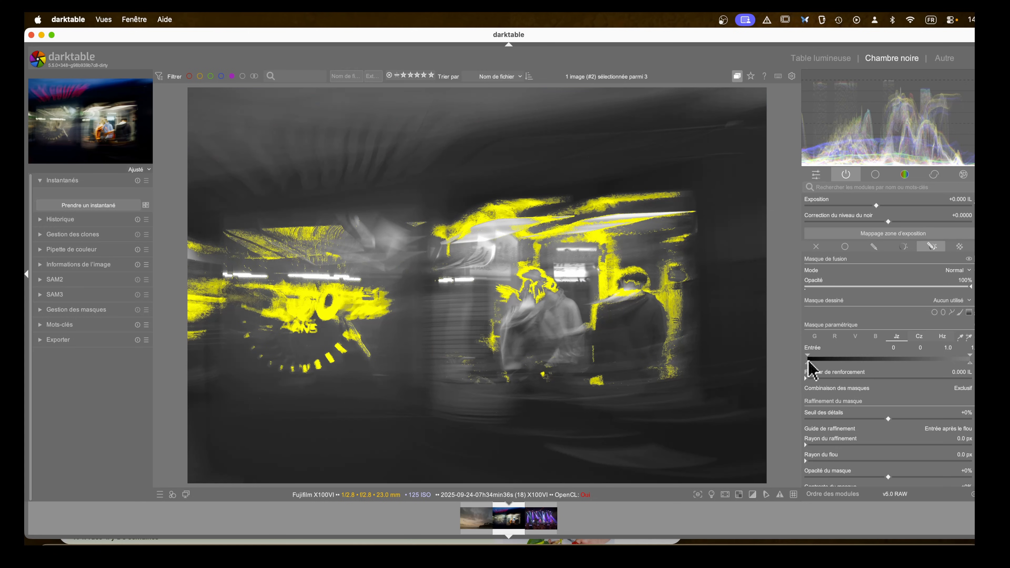
pyautogui.moveTo(808, 363); pyautogui.dragTo(900, 363)
pyautogui.moveTo(878, 362)
pyautogui.mouseDown()
pyautogui.moveTo(862, 364)
pyautogui.moveTo(884, 355)
pyautogui.mouseUp()
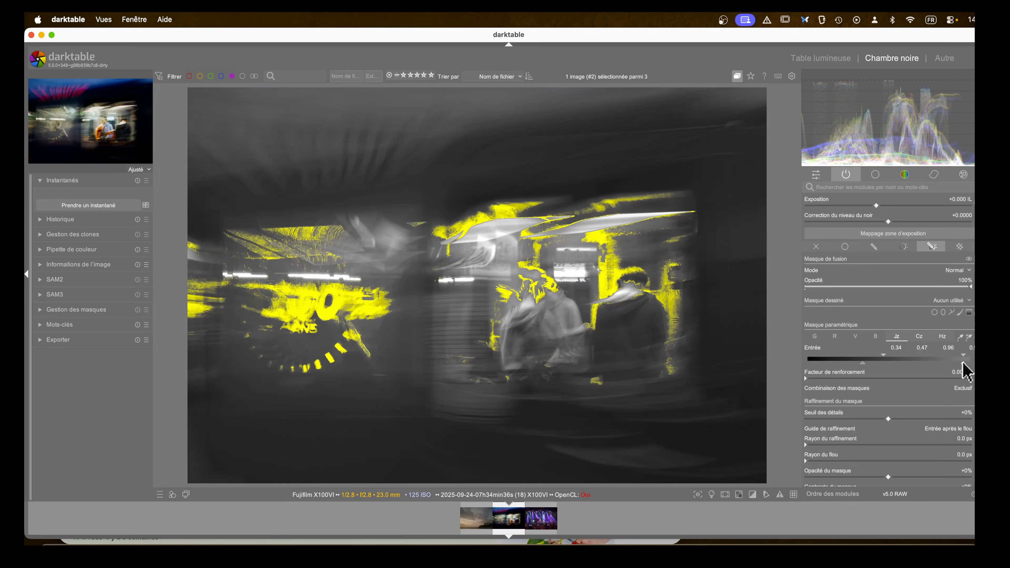
pyautogui.moveTo(962, 363)
pyautogui.mouseDown()
pyautogui.moveTo(918, 363)
pyautogui.moveTo(959, 364)
pyautogui.mouseUp()
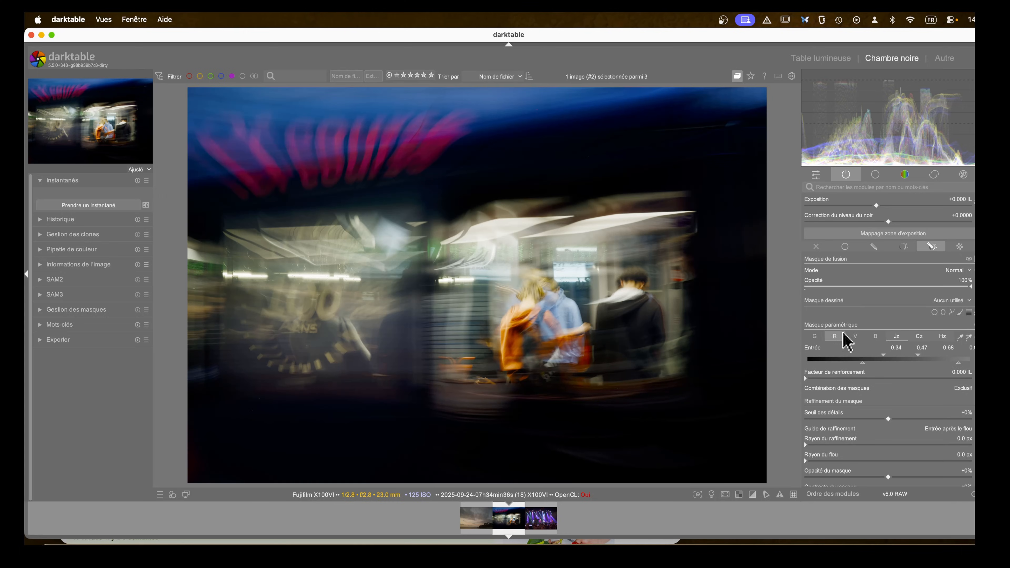
# Draw a closed five-node path mask around the "100 ans" emblem in the Exposition instance, with the mask overlay shown
pyautogui.click(951, 312)
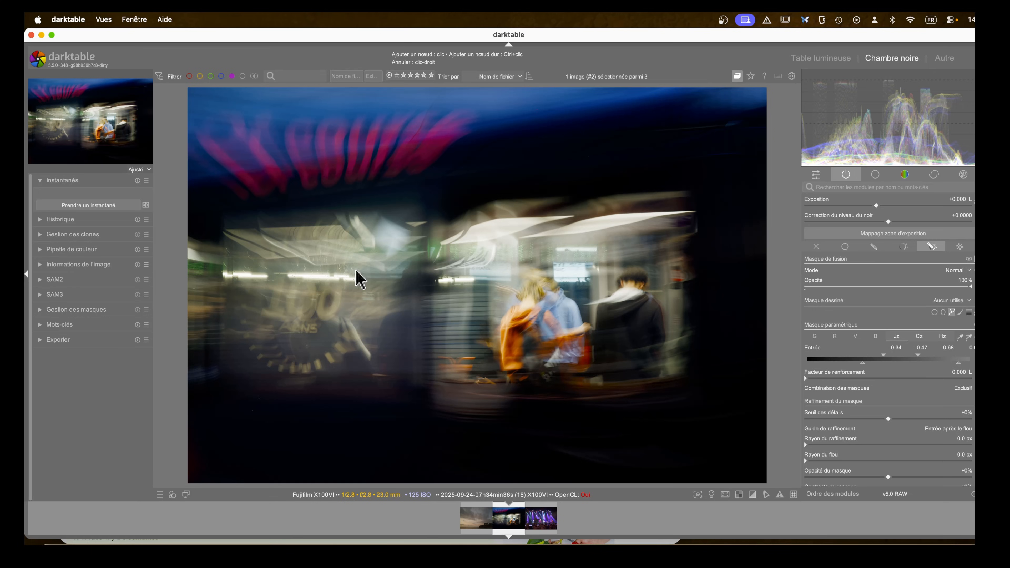
pyautogui.press('m')
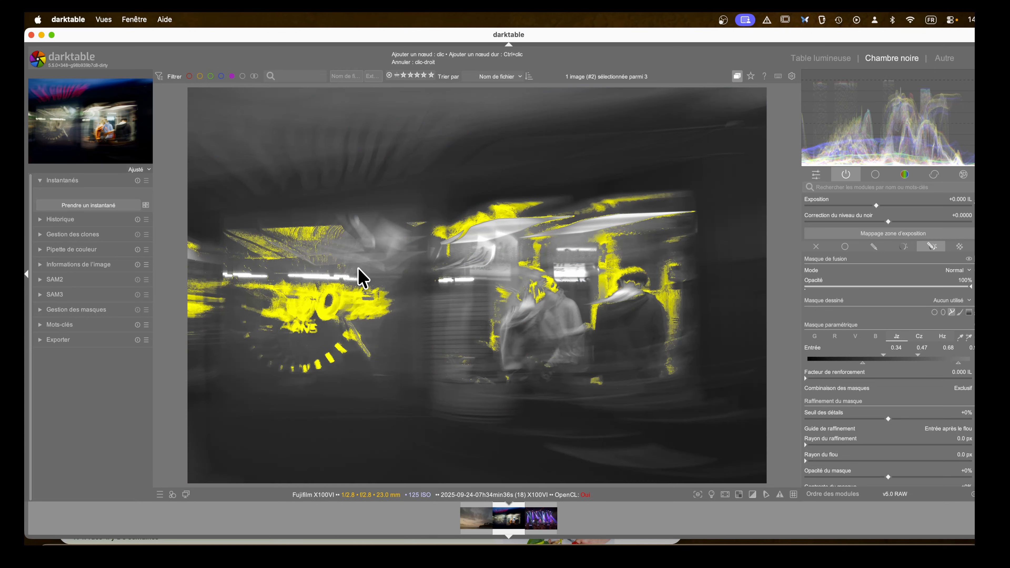
pyautogui.click(352, 266)
pyautogui.click(262, 264)
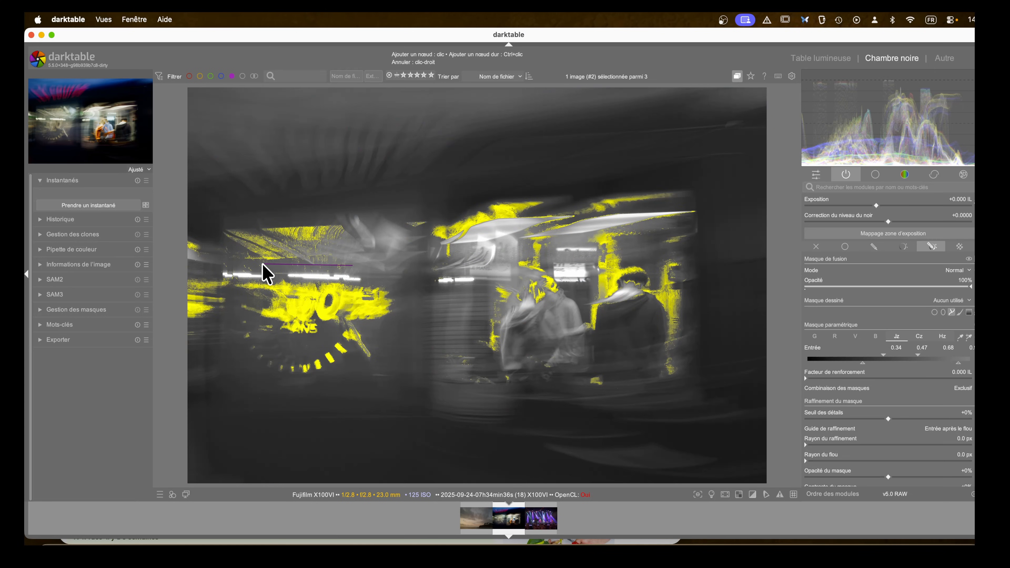
pyautogui.click(220, 304)
pyautogui.click(272, 391)
pyautogui.click(405, 384)
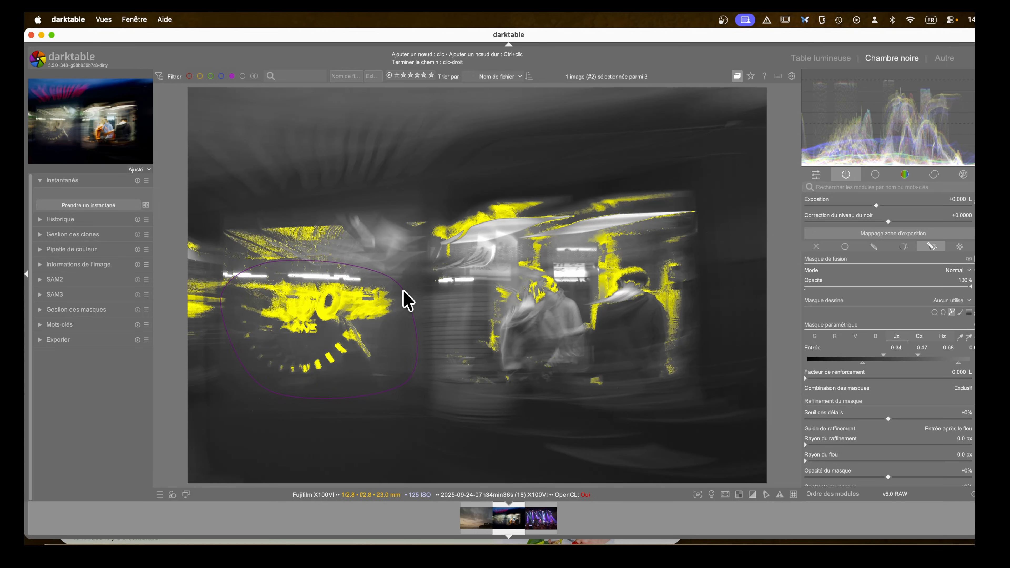
pyautogui.click(400, 284)
pyautogui.rightClick(400, 293)
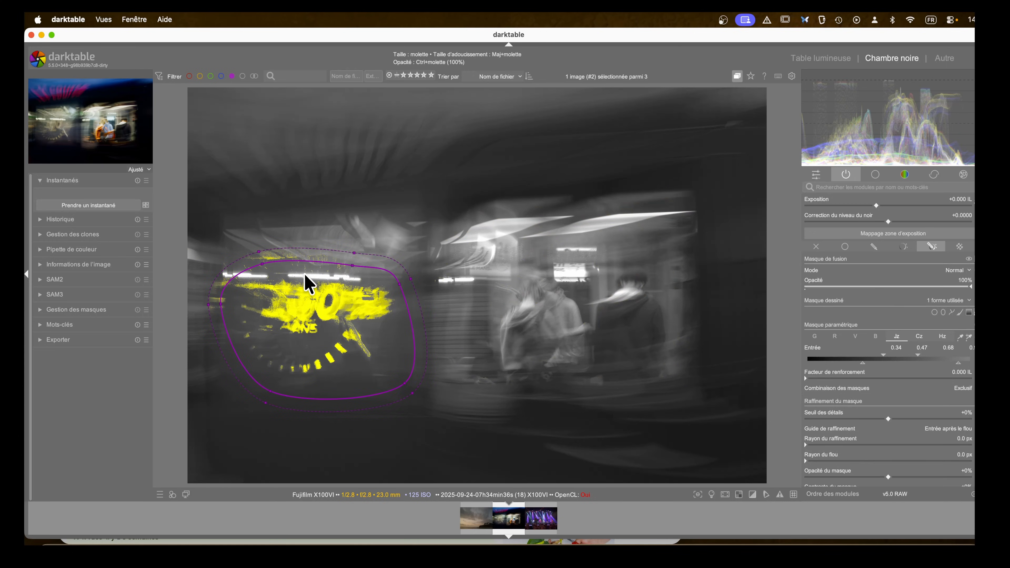
# Tighten the drawn path around the emblem by moving its two upper nodes down and its left node inward
pyautogui.moveTo(262, 264); pyautogui.dragTo(266, 271)
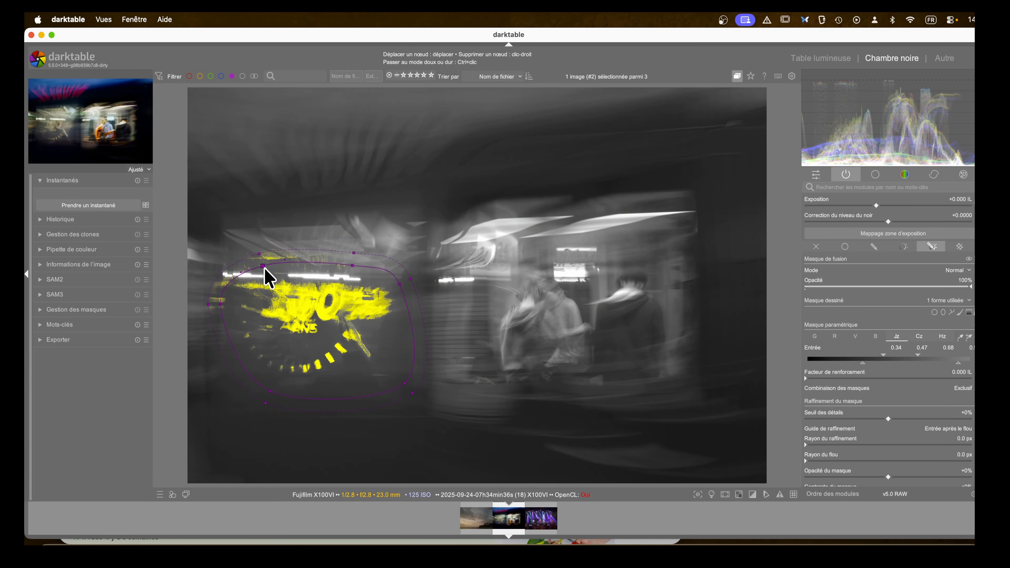
pyautogui.moveTo(353, 265); pyautogui.dragTo(349, 271)
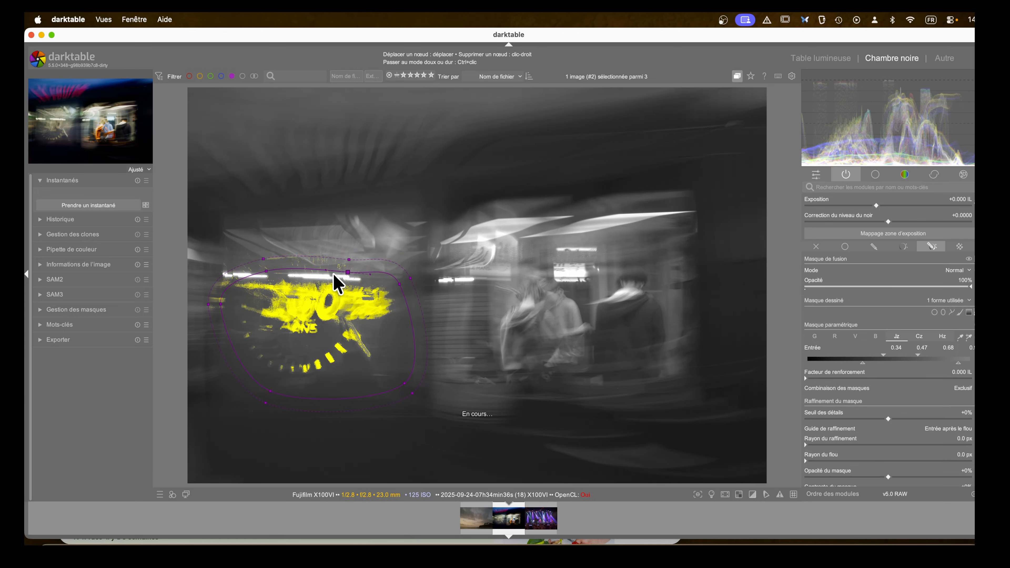
pyautogui.moveTo(221, 304); pyautogui.dragTo(244, 297)
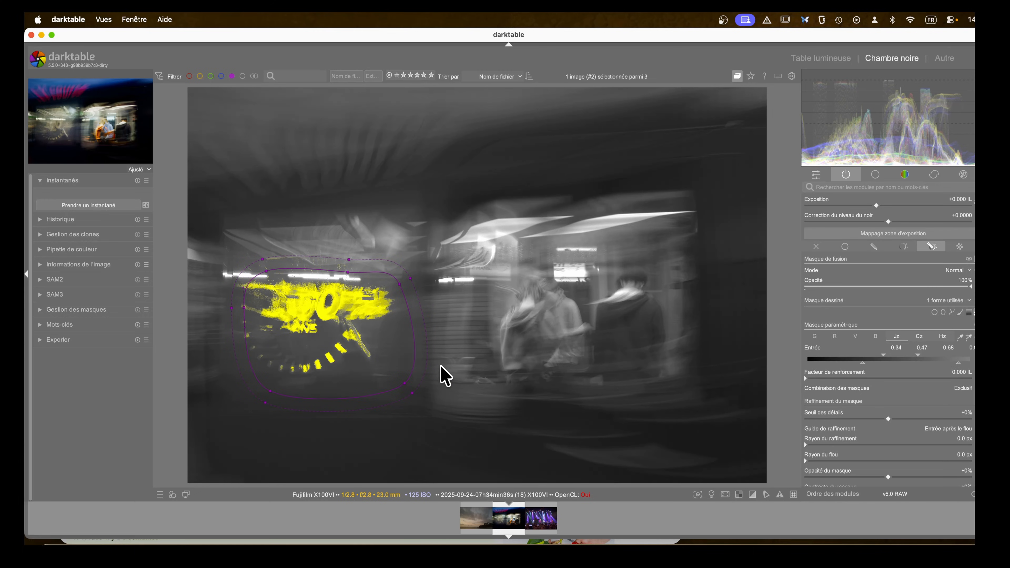
# Raise the exposure of the "masque 100 ans" instance to +0.870 IL
pyautogui.scroll(3, 873, 324)
pyautogui.scroll(2, 875, 331)
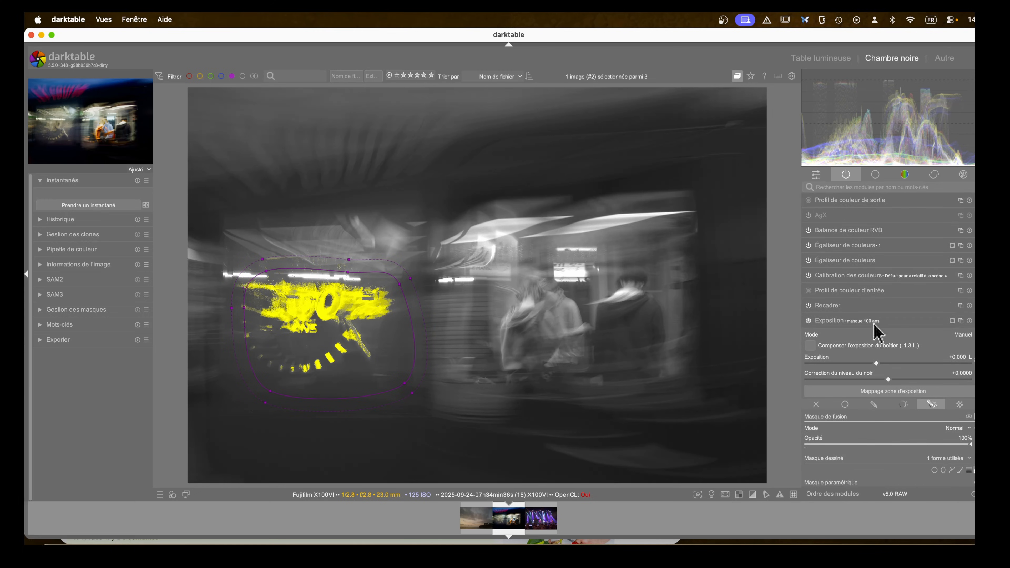
pyautogui.click(841, 323)
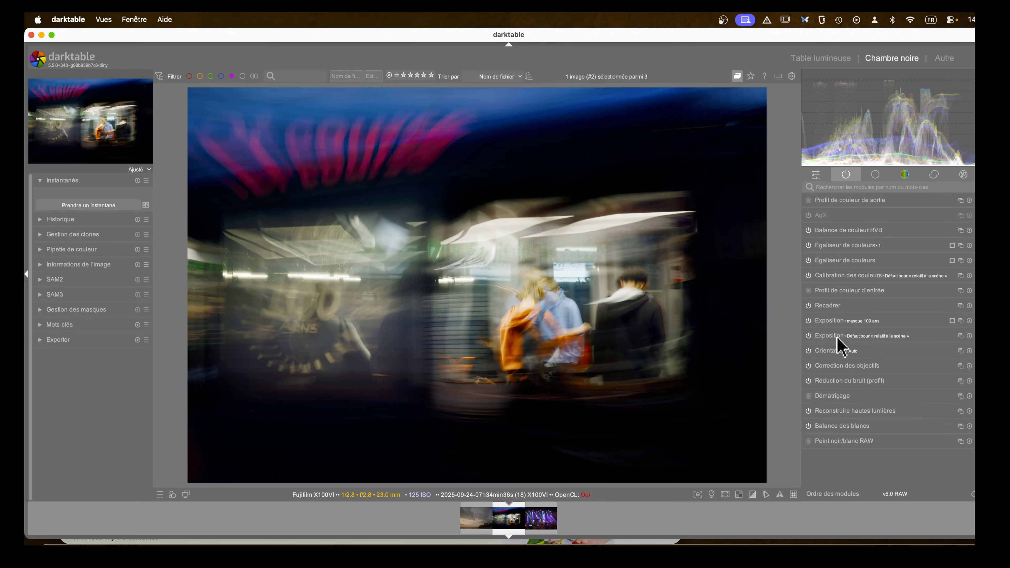
pyautogui.click(822, 310)
pyautogui.click(824, 307)
pyautogui.click(830, 321)
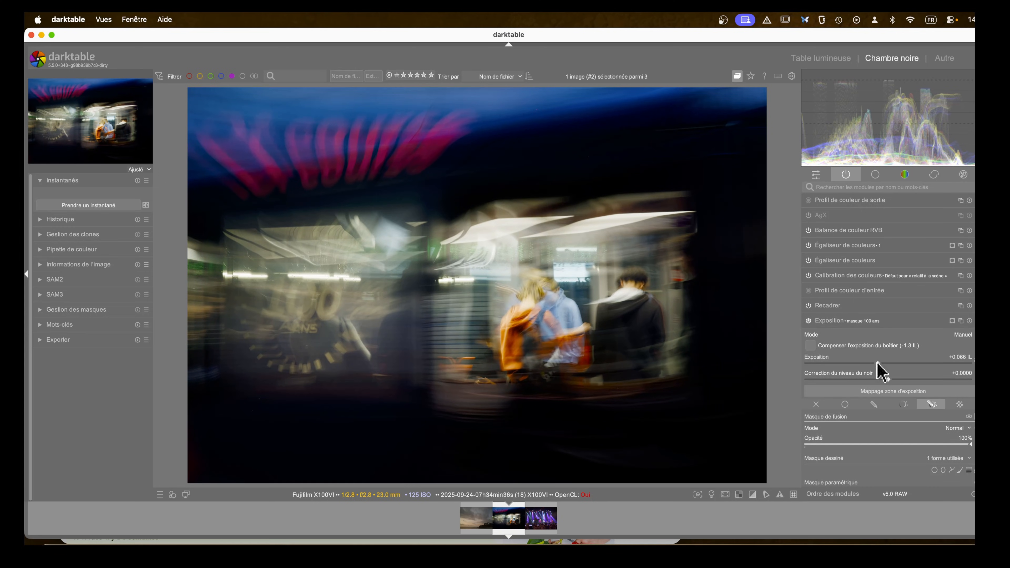
pyautogui.moveTo(878, 363); pyautogui.dragTo(895, 363)
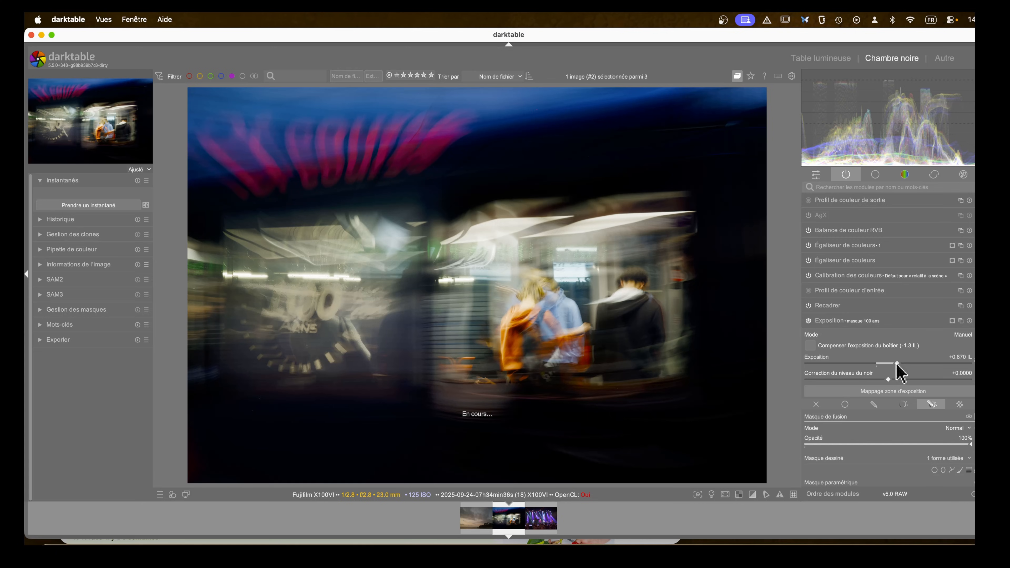
# Set the emblem mask's refinement radius (Rayon du raffinement) to 12.8 px while viewing the mask overlay
pyautogui.press('m')
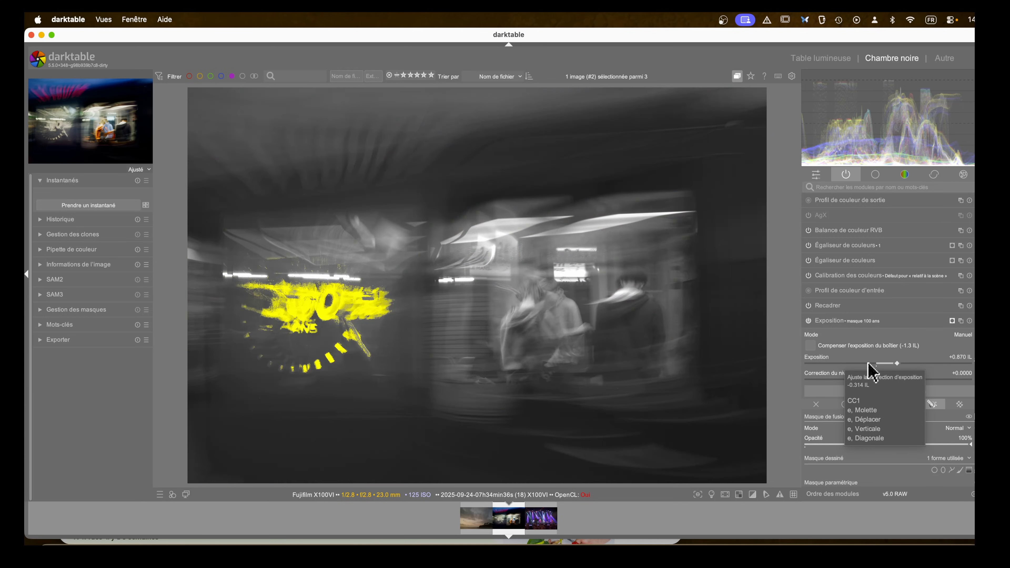
pyautogui.scroll(-10, 846, 368)
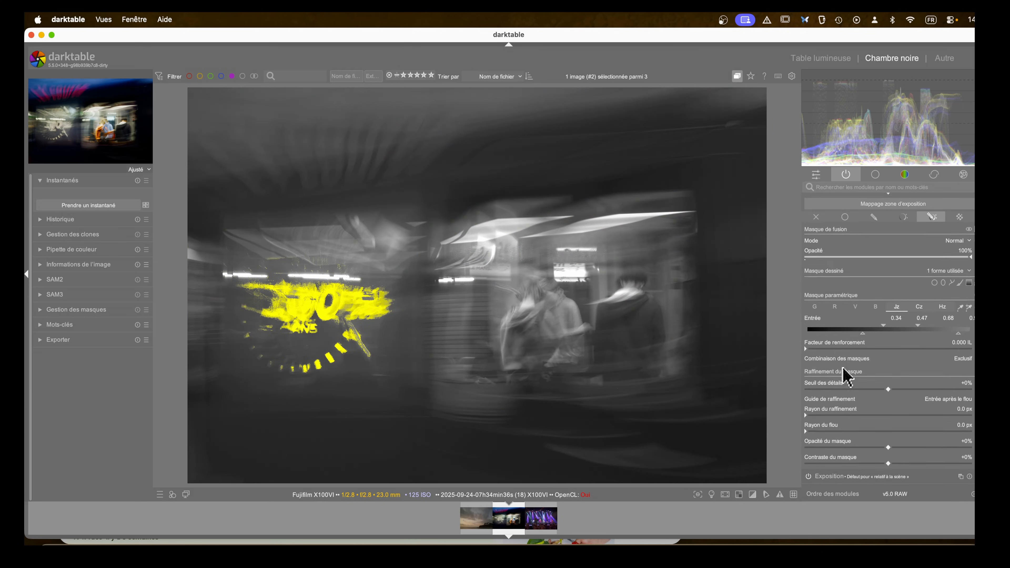
pyautogui.moveTo(806, 312); pyautogui.dragTo(813, 313)
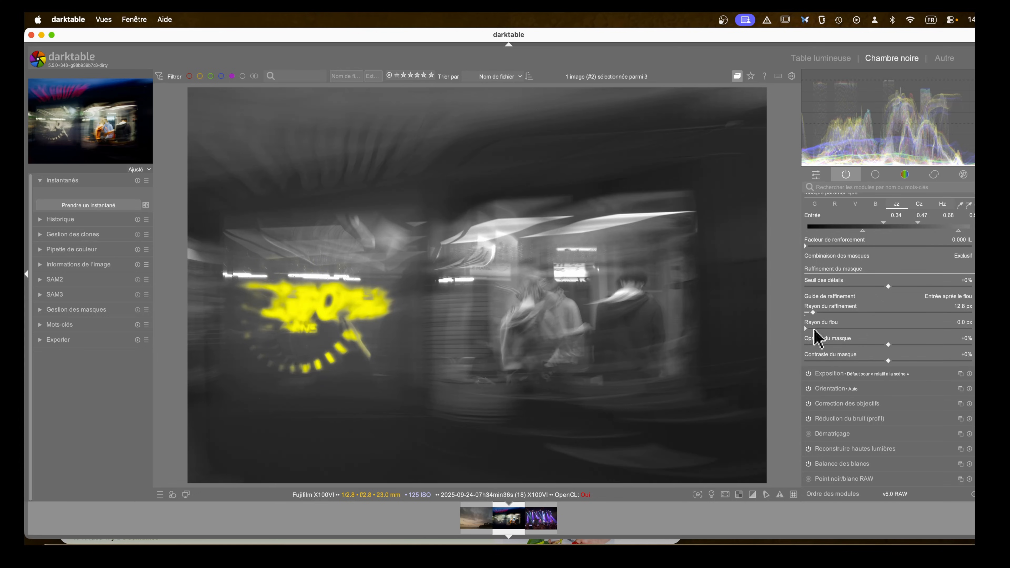
# Set the exposure of the "masque 100 ans" instance to +0.616 IL with the mask overlay hidden
pyautogui.scroll(3, 835, 348)
pyautogui.scroll(3, 835, 349)
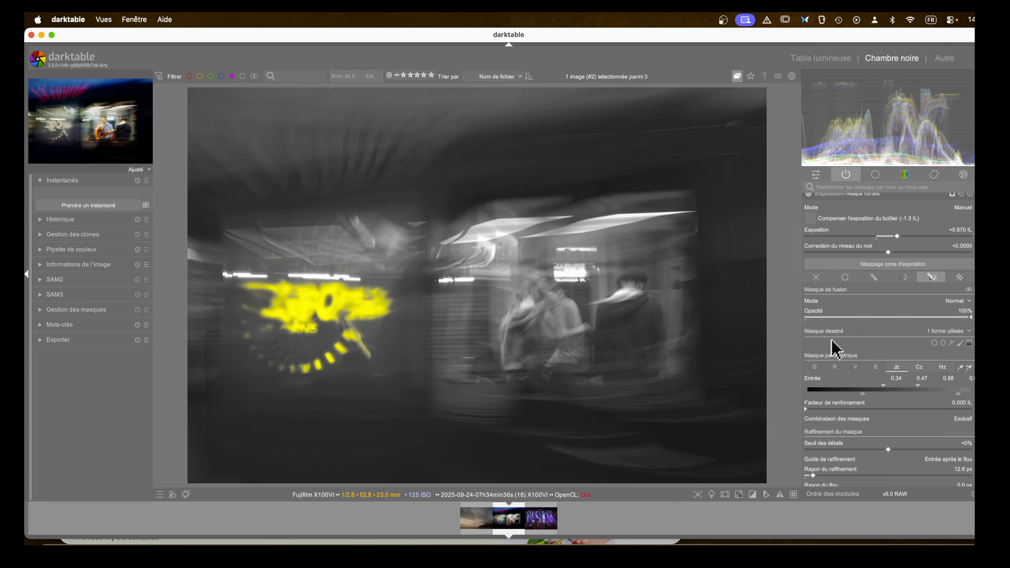
pyautogui.scroll(2, 843, 318)
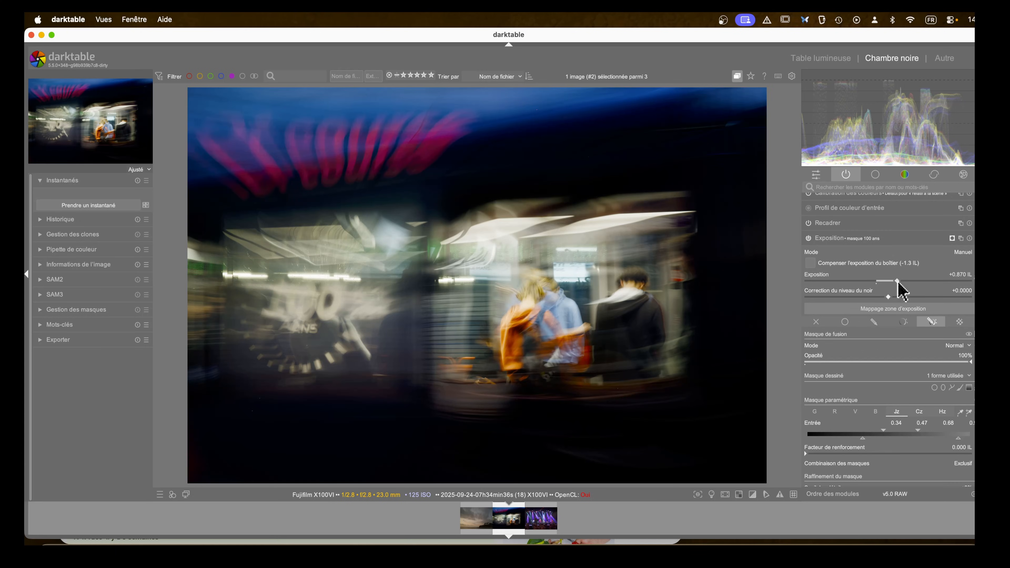
pyautogui.moveTo(899, 281)
pyautogui.mouseDown()
pyautogui.moveTo(955, 282)
pyautogui.moveTo(891, 293)
pyautogui.mouseUp()
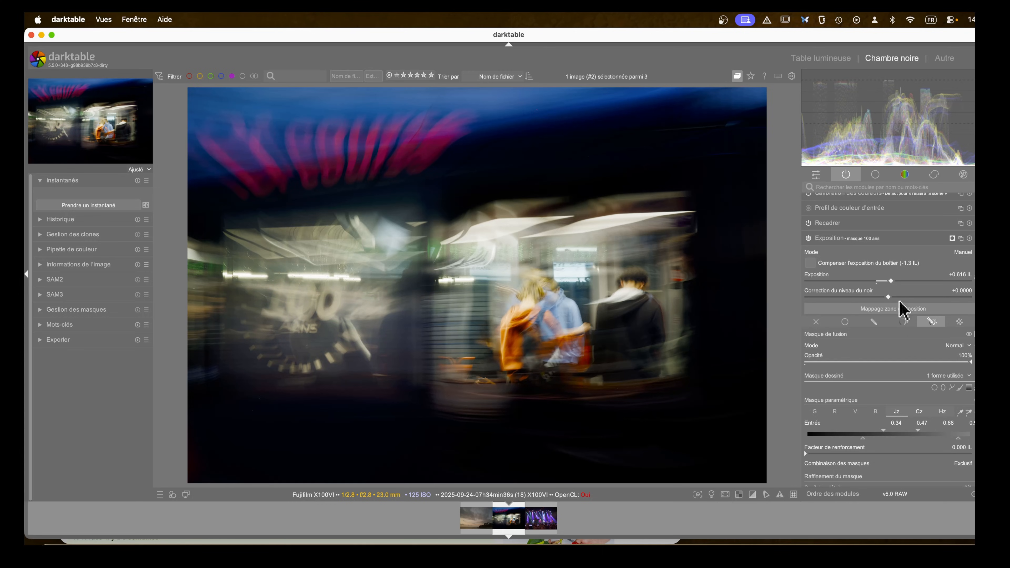
pyautogui.scroll(4, 875, 315)
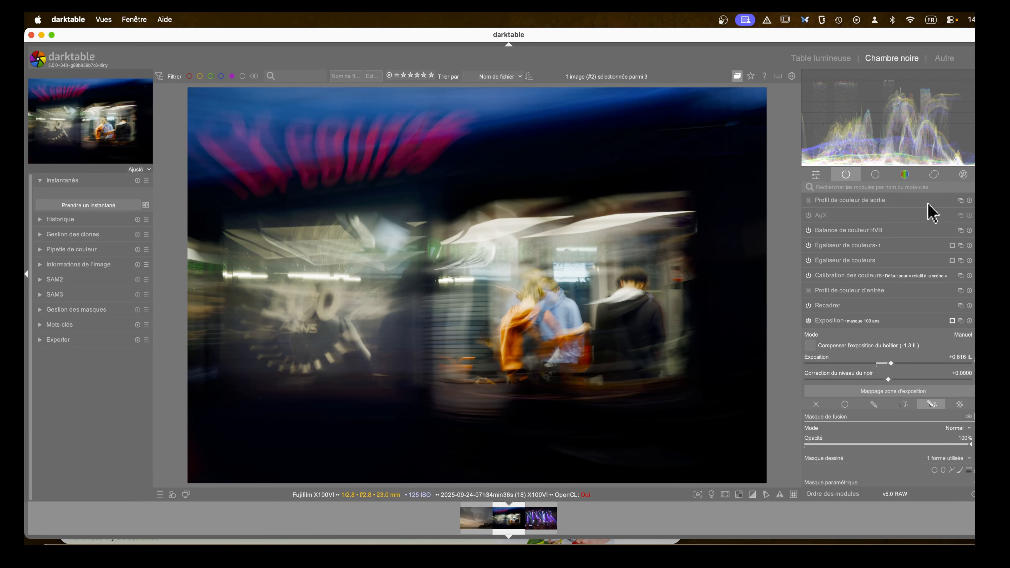
# Apply the "lc high" preset of the Diffusion ou netteté module
pyautogui.click(934, 175)
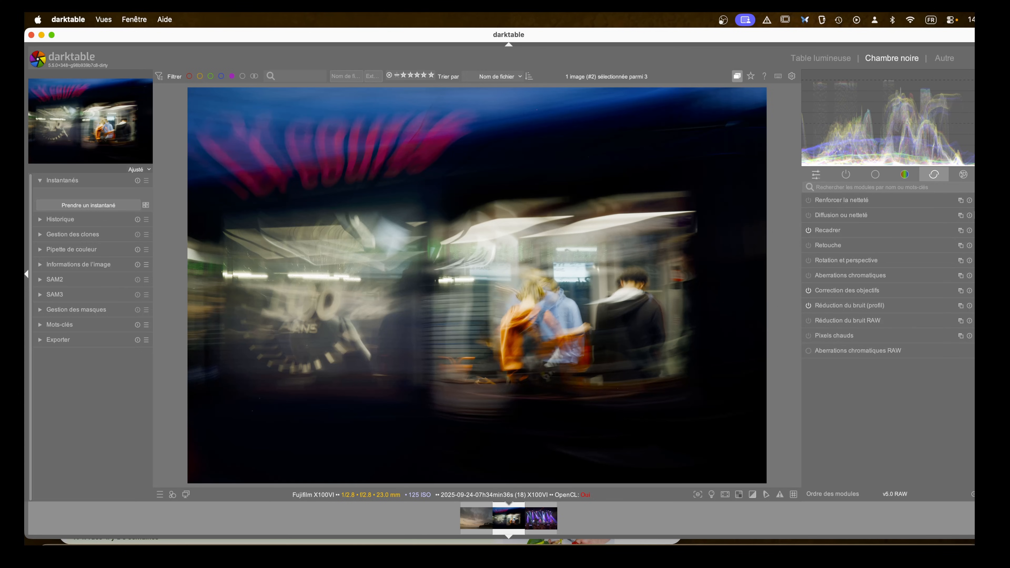
pyautogui.click(978, 216)
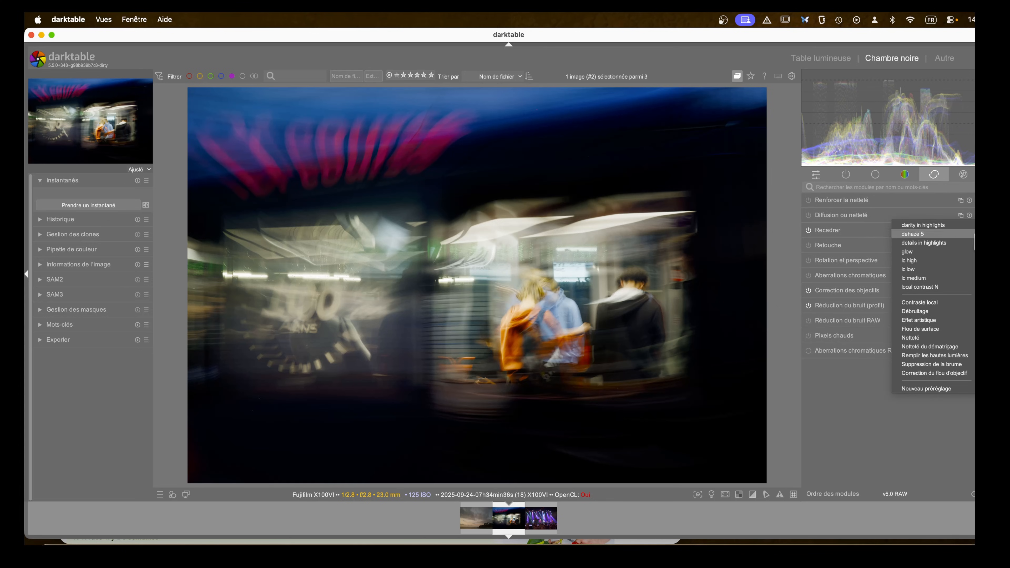
pyautogui.click(911, 261)
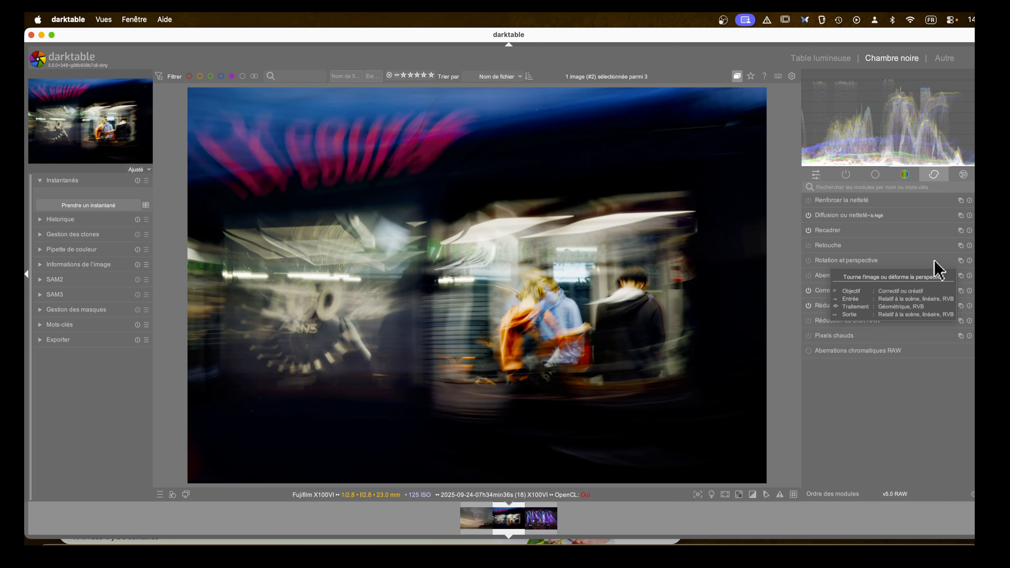
# Restrict Diffusion ou netteté with a raster mask taken from the "Exposition • masque 100 ans" instance
pyautogui.click(843, 215)
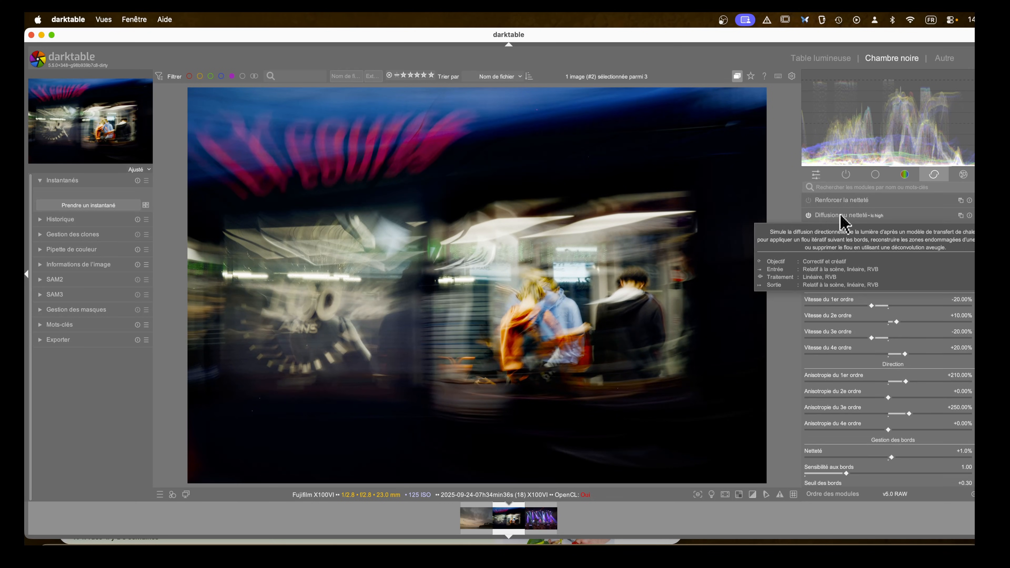
pyautogui.scroll(-3, 891, 399)
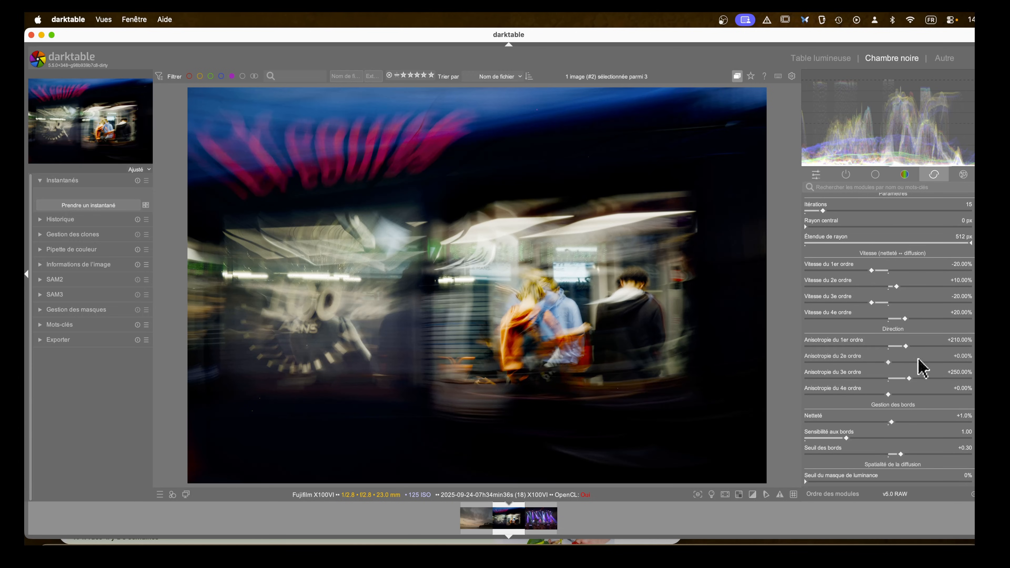
pyautogui.scroll(-1, 946, 369)
pyautogui.scroll(-5, 946, 369)
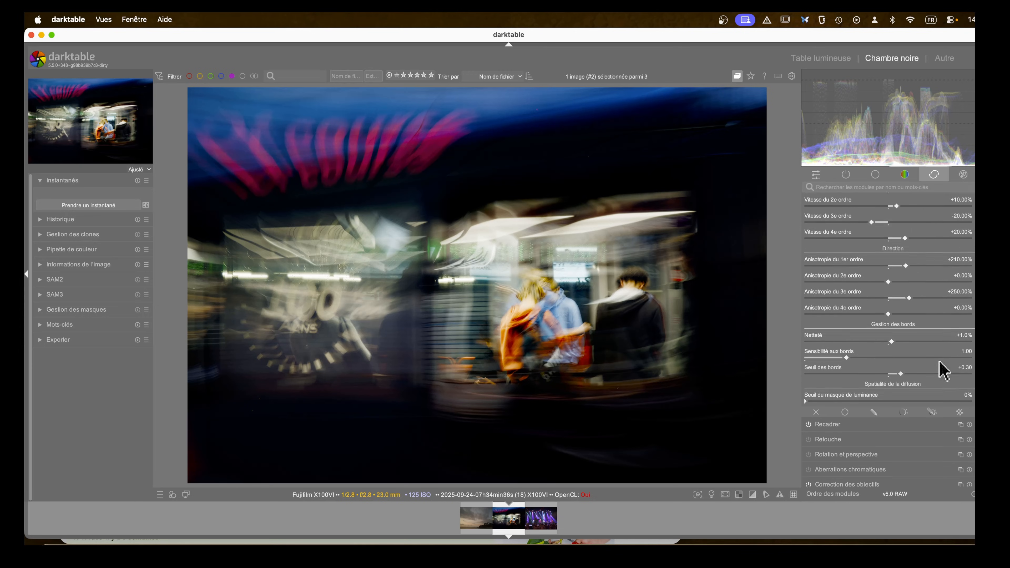
pyautogui.click(959, 400)
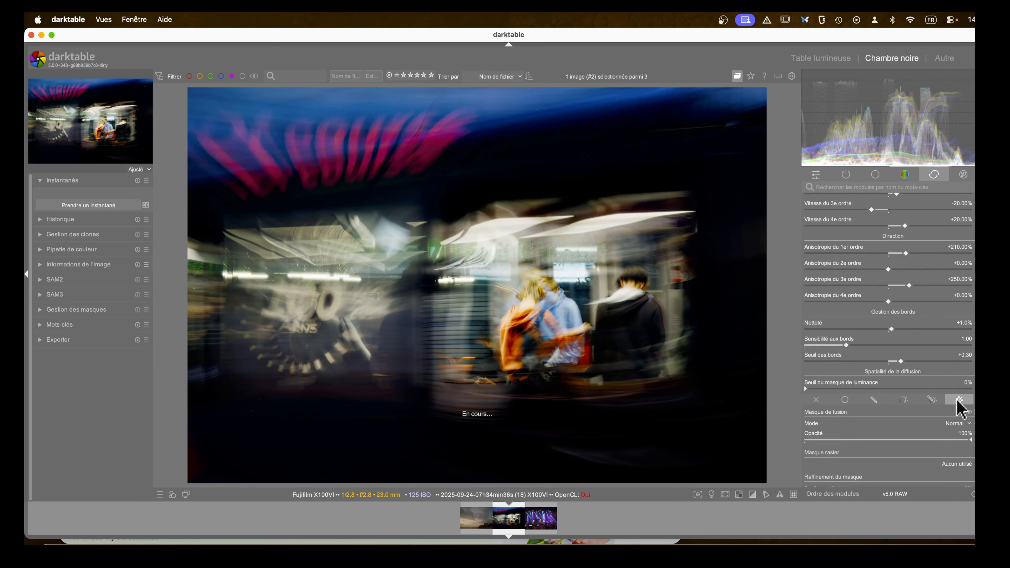
pyautogui.scroll(-3, 958, 405)
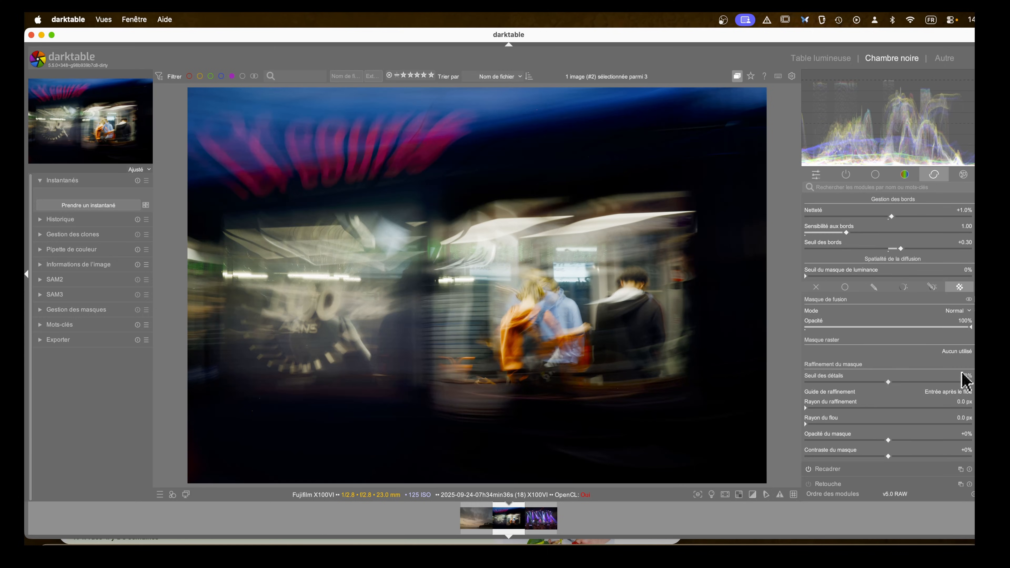
pyautogui.click(963, 352)
pyautogui.click(959, 375)
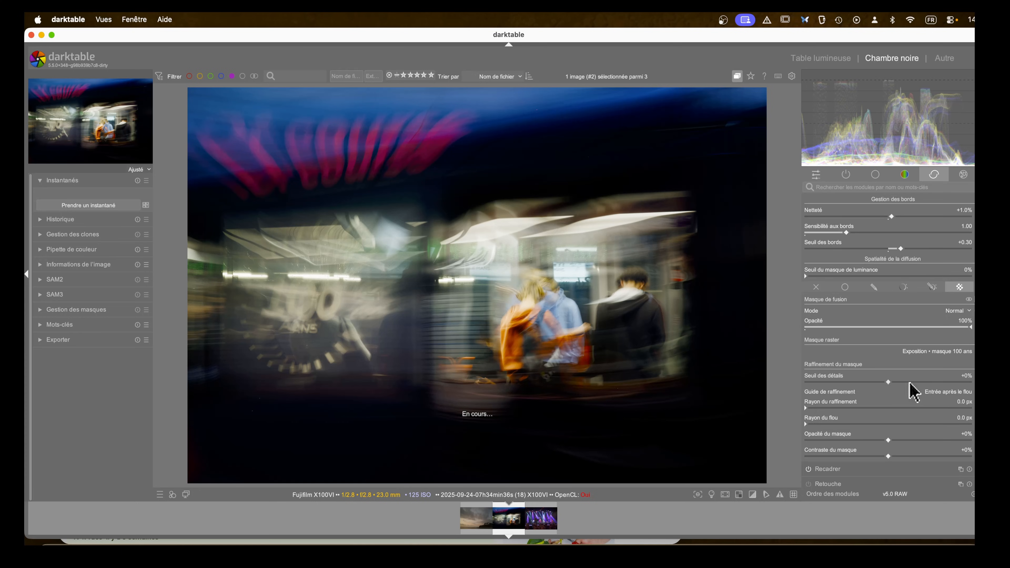
pyautogui.scroll(4, 873, 365)
pyautogui.scroll(3, 873, 366)
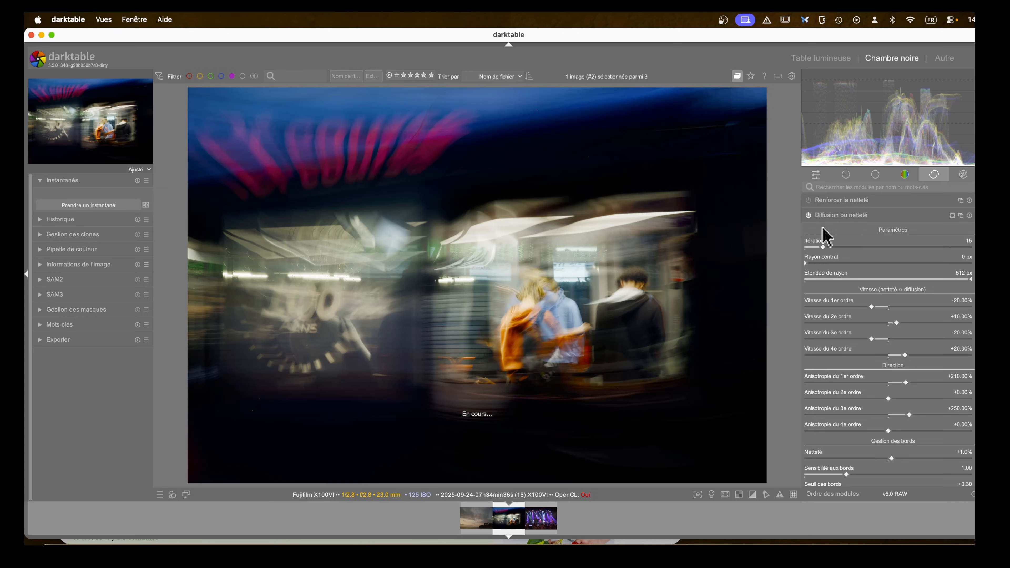
pyautogui.click(835, 216)
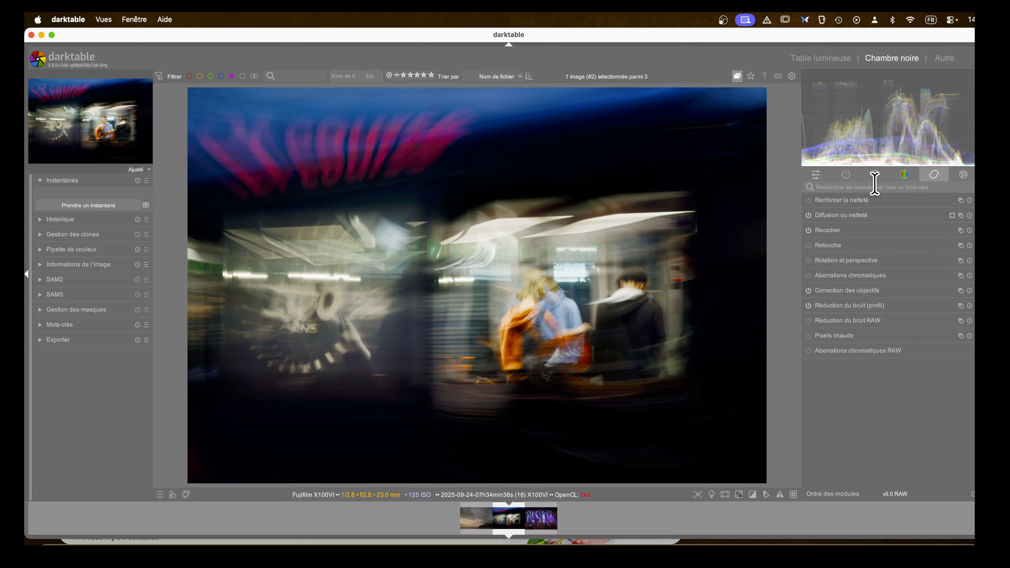
# Enable the Pixels chauds module on the night photo
pyautogui.click(863, 186)
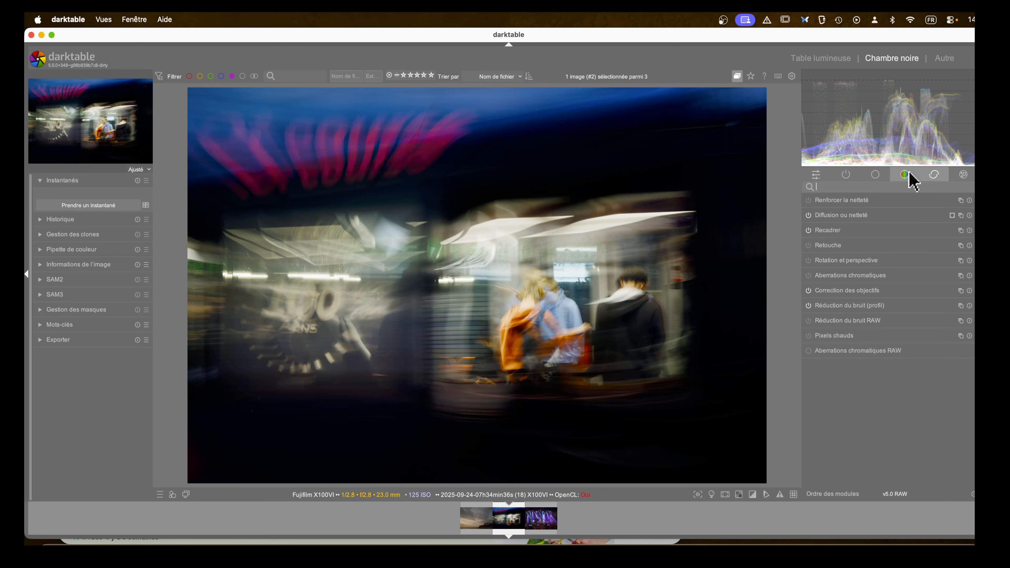
pyautogui.click(809, 336)
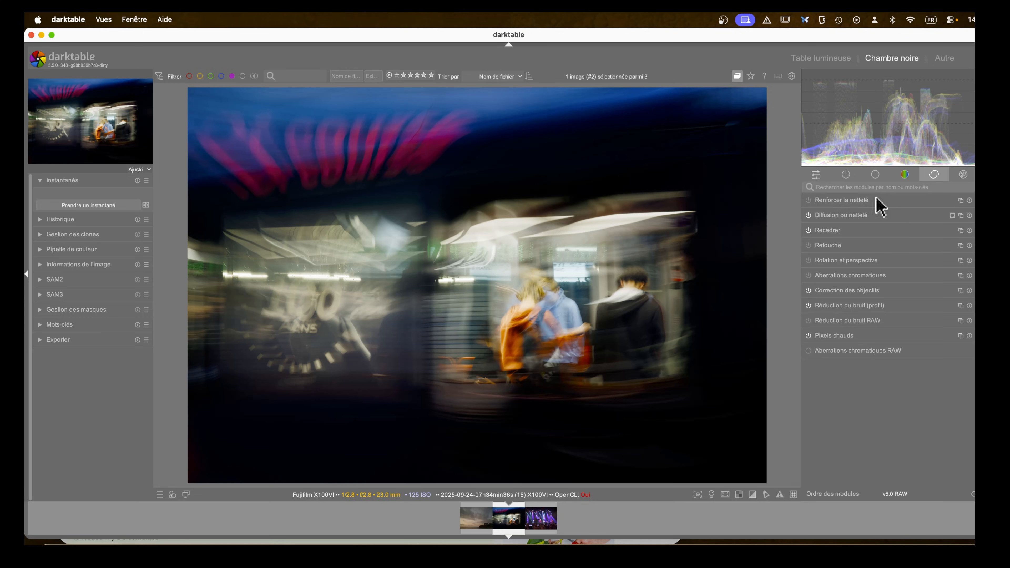
# Add a new Exposition instance above "masque 100 ans" and apply the "vignette" preset to it
pyautogui.click(846, 175)
pyautogui.click(830, 337)
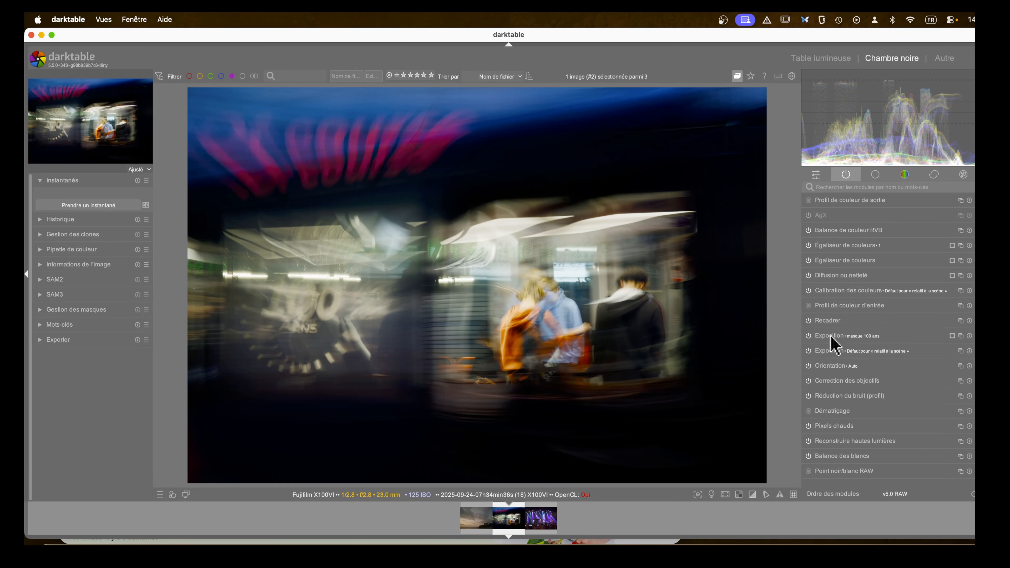
pyautogui.click(962, 336)
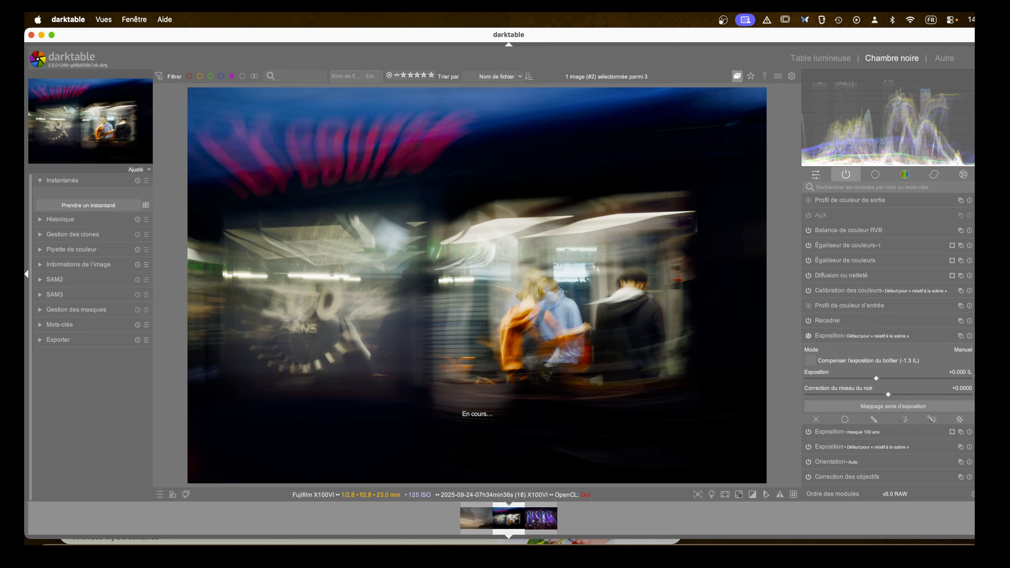
pyautogui.click(979, 336)
pyautogui.click(938, 372)
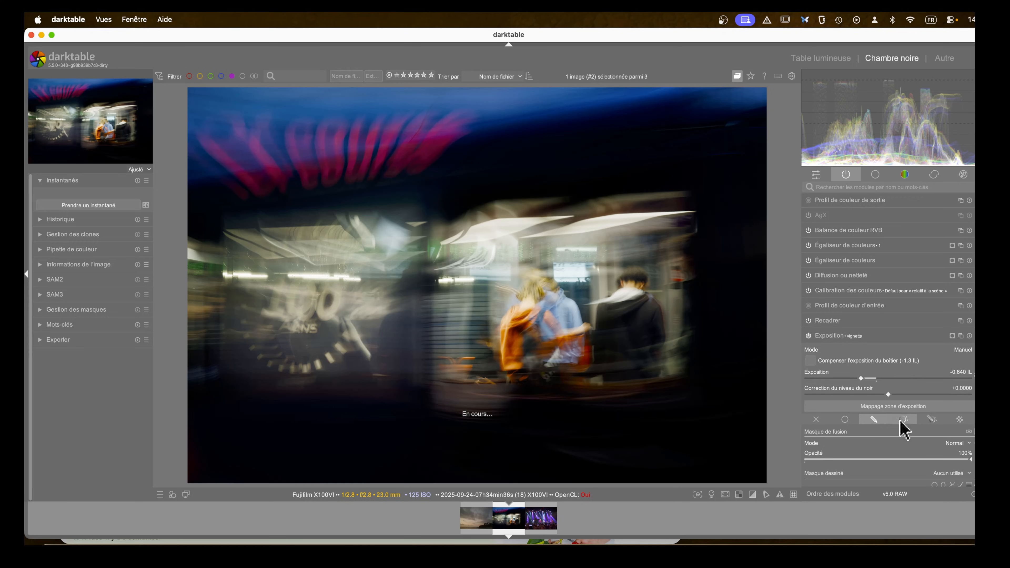
# Draw a slightly tilted ellipse mask about 55% in size around the emblem and the people for the "vignette" Exposition instance
pyautogui.scroll(-3, 875, 424)
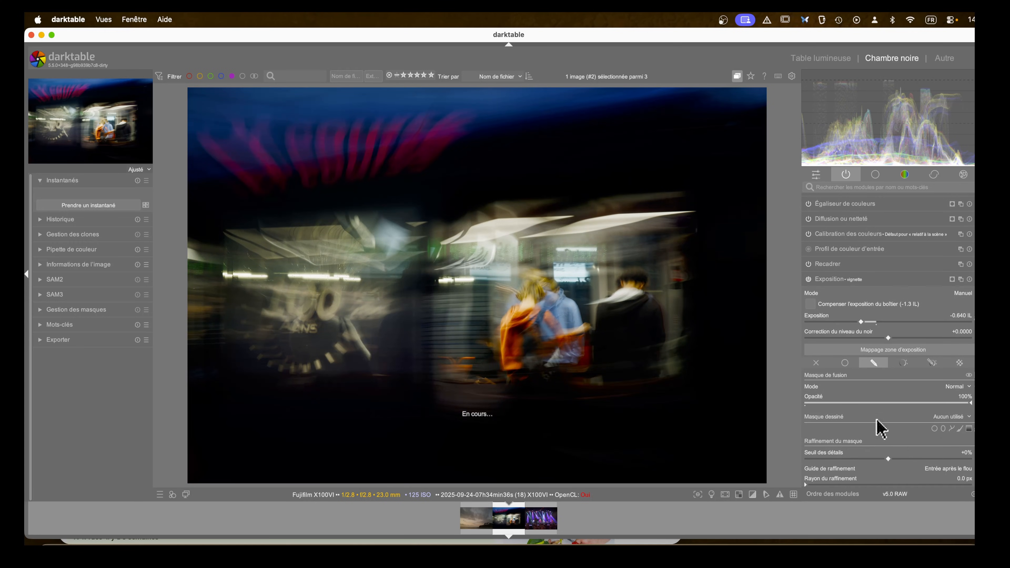
pyautogui.click(944, 429)
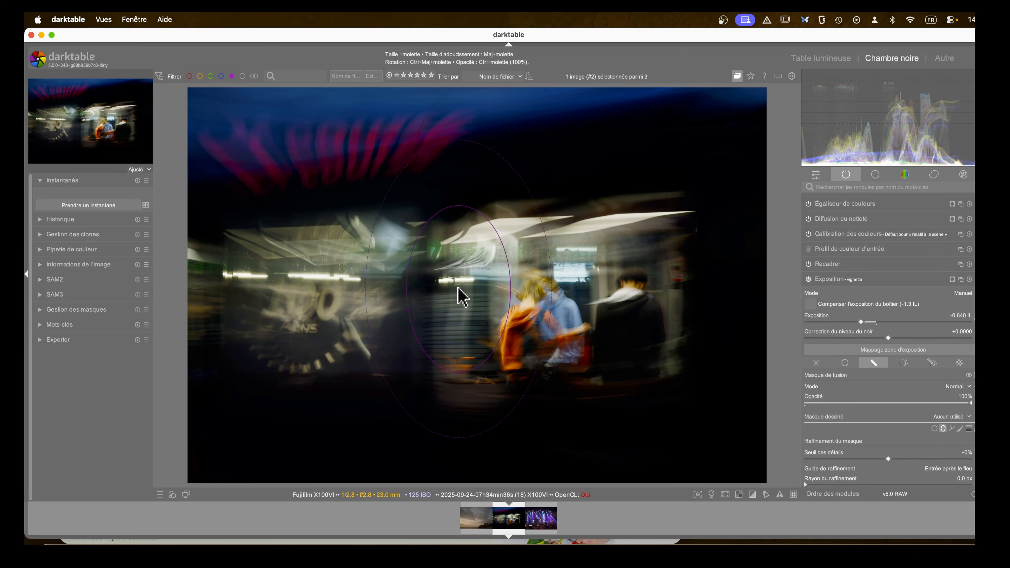
pyautogui.scroll(-3, 462, 299)
pyautogui.scroll(-3, 459, 290)
pyautogui.scroll(-4, 459, 289)
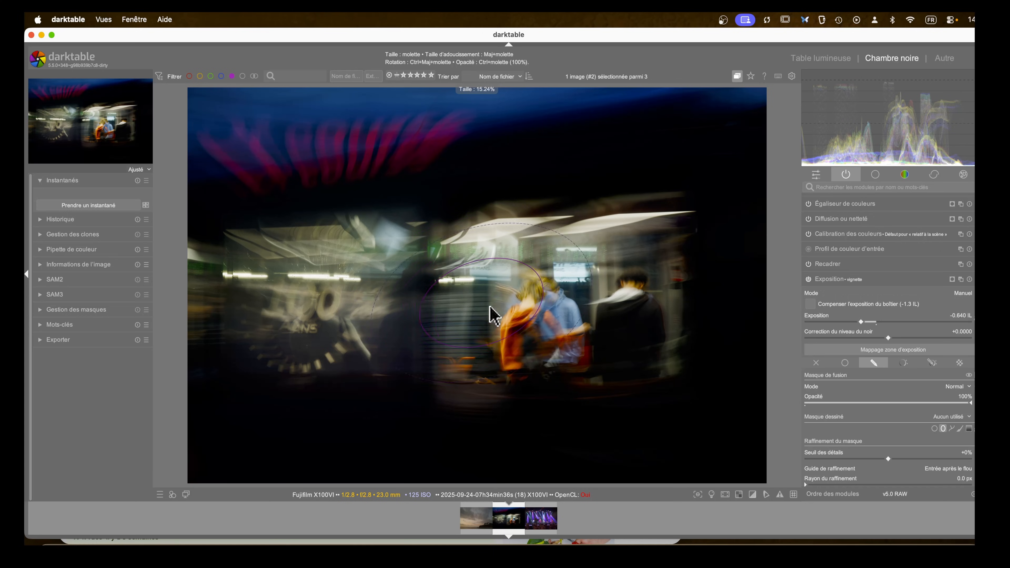
pyautogui.scroll(-4, 505, 315)
pyautogui.scroll(-3, 509, 324)
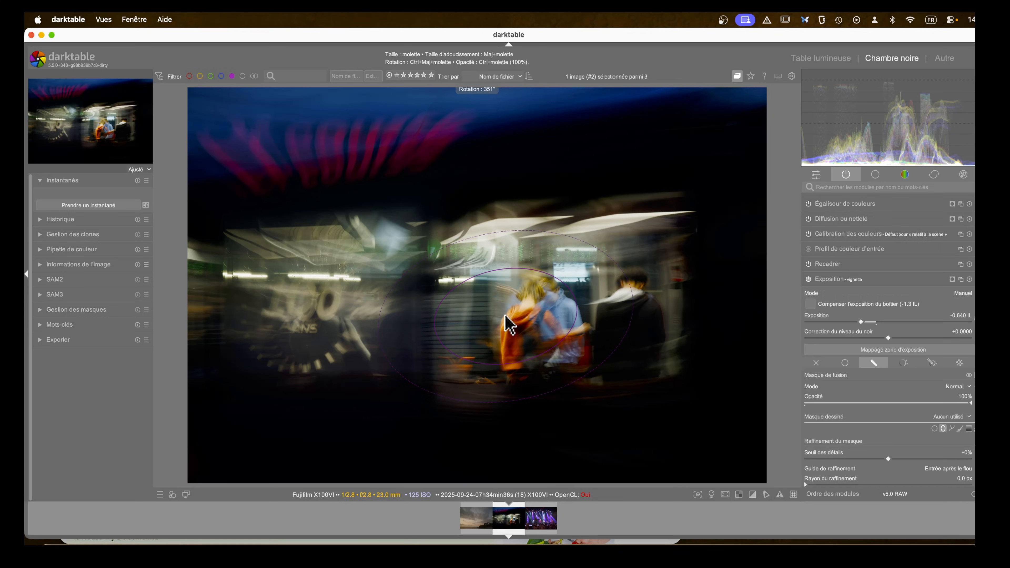
pyautogui.scroll(10, 510, 324)
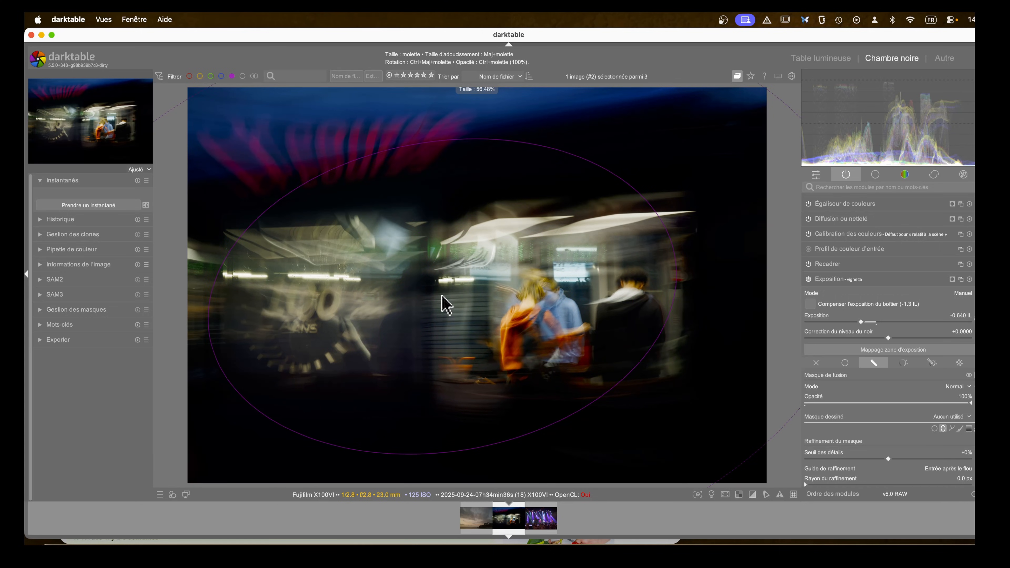
pyautogui.scroll(2, 437, 291)
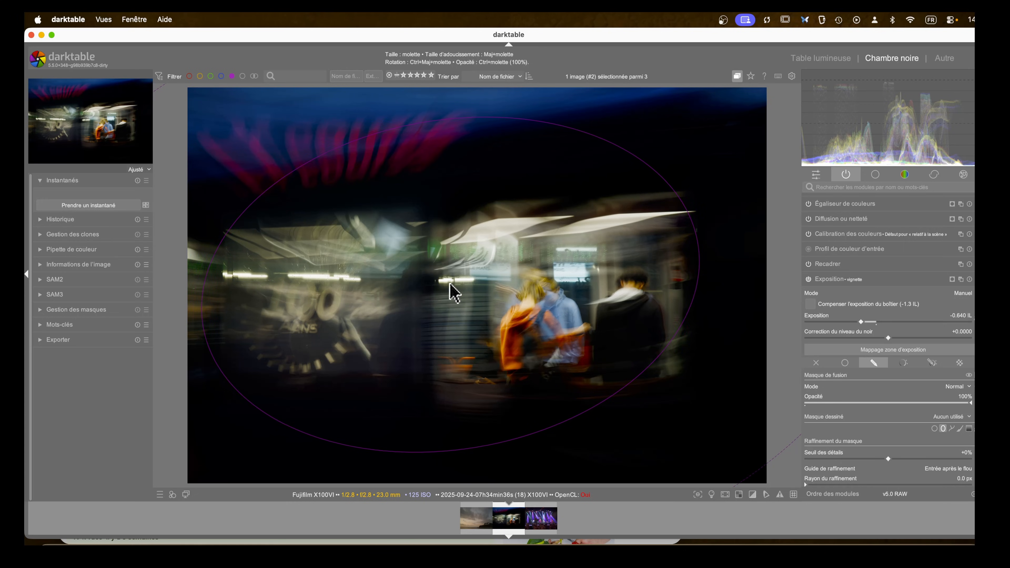
pyautogui.scroll(-2, 454, 293)
pyautogui.click(454, 293)
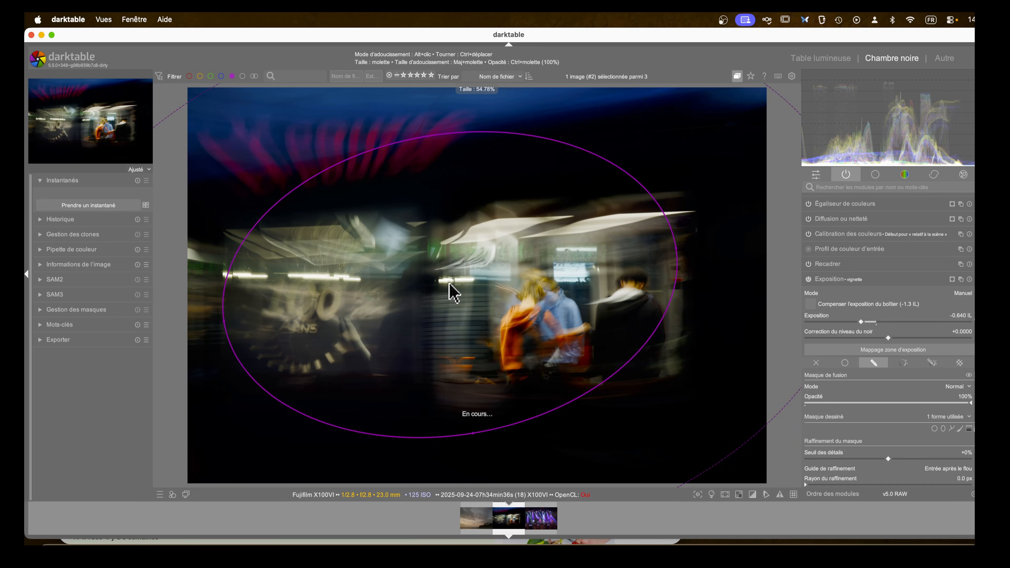
# Reduce the vignette ellipse's feathering until its outer edge lies just beyond the photo, and collapse the module
pyautogui.keyDown('shift'); pyautogui.scroll(3, 395, 271); pyautogui.keyUp('shift')
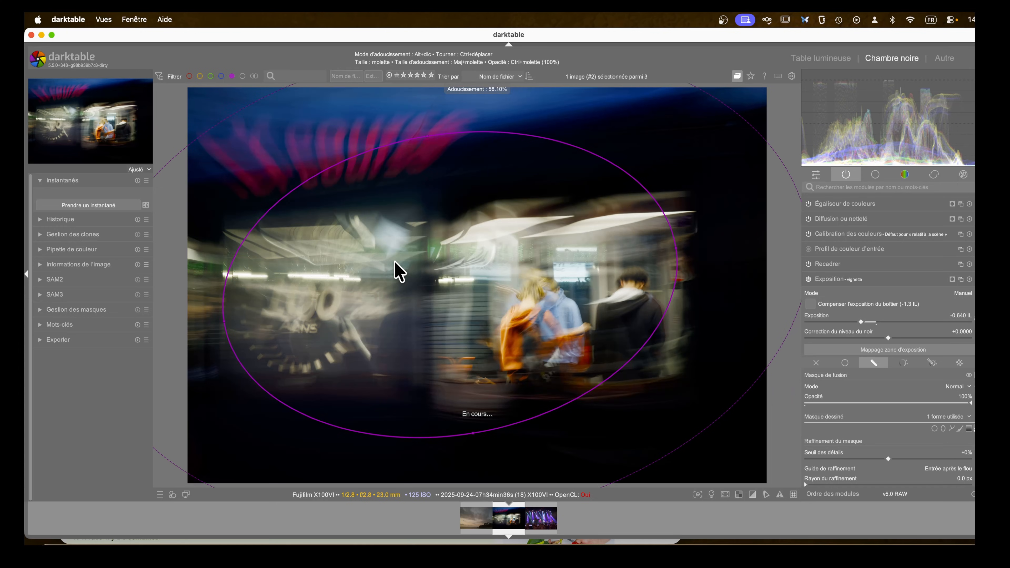
pyautogui.keyDown('shift'); pyautogui.scroll(-1, 398, 270); pyautogui.keyUp('shift')
pyautogui.keyDown('shift'); pyautogui.scroll(-2, 395, 263); pyautogui.keyUp('shift')
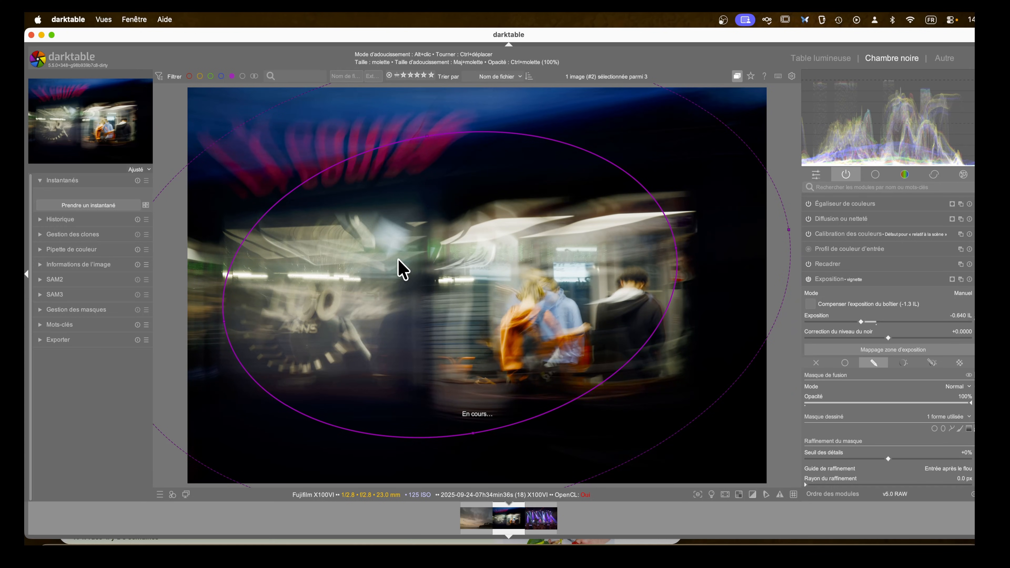
pyautogui.click(842, 279)
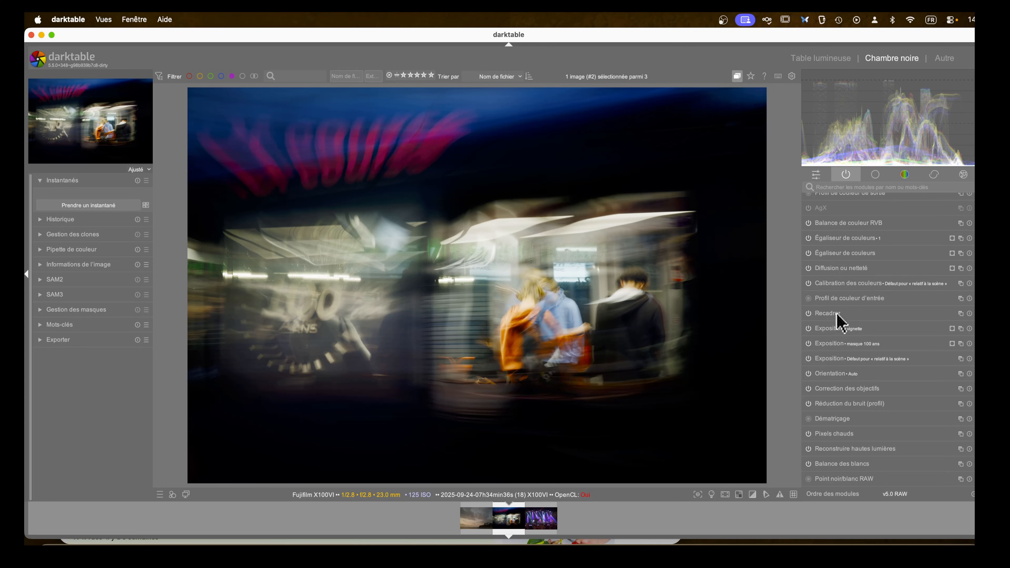
# Set the exposure of the "vignette" Exposition instance to about -0.74 IL, comparing the photo without it, and collapse the module
pyautogui.click(838, 327)
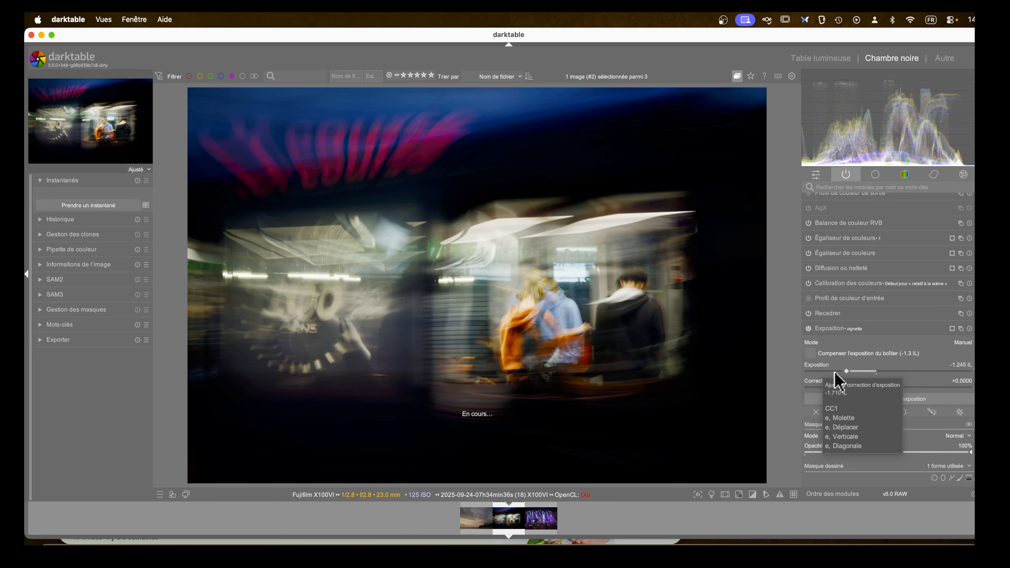
pyautogui.click(809, 328)
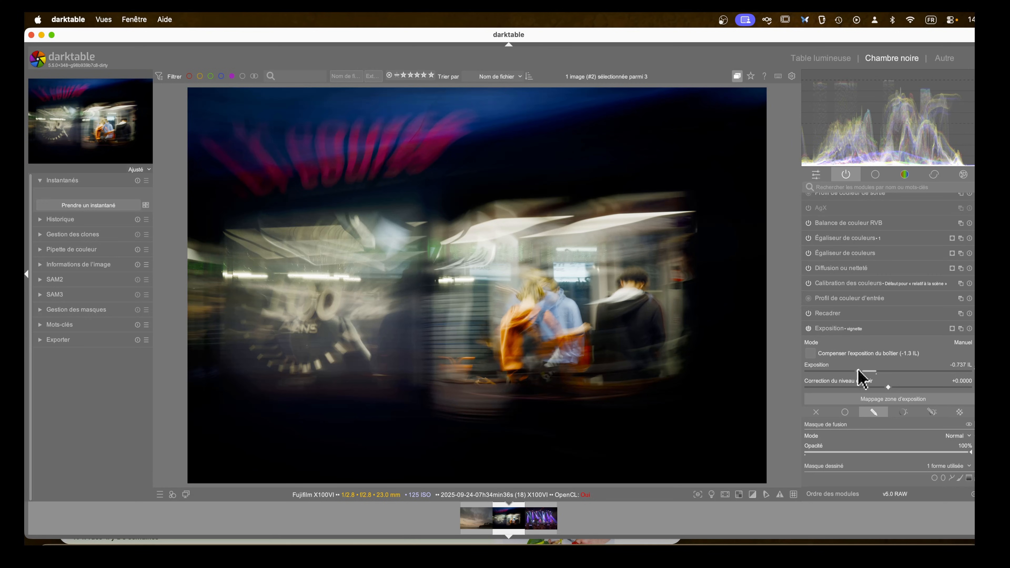
pyautogui.click(836, 330)
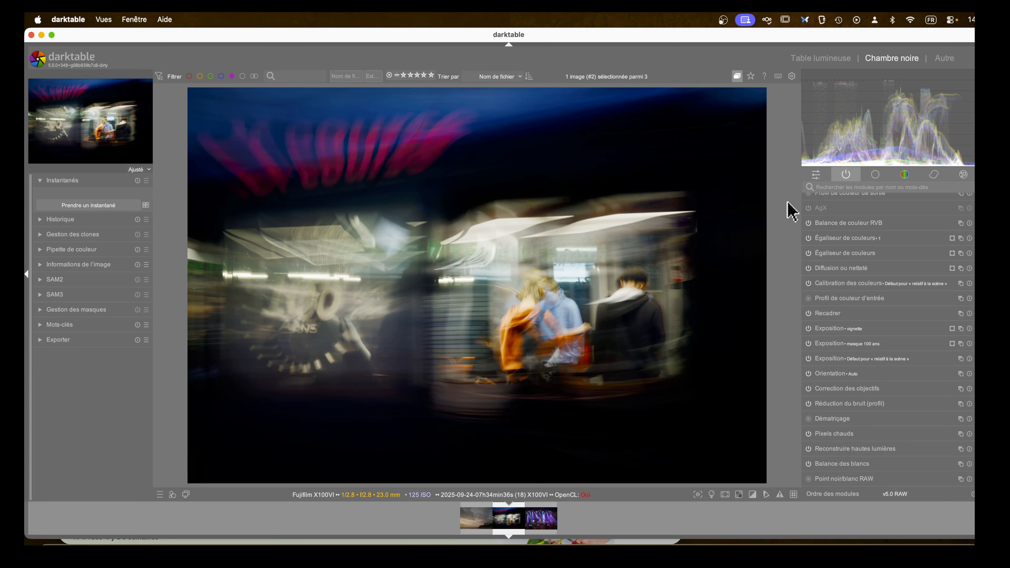
# Add a second Diffusion ou netteté instance and apply its "Suppression de la brume | Défaut" preset
pyautogui.moveTo(875, 209)
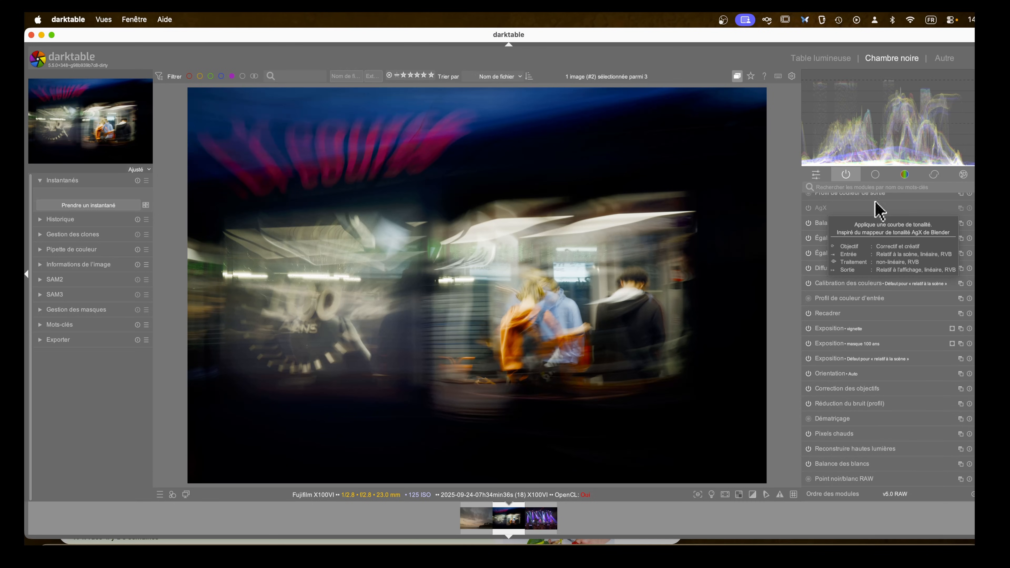
pyautogui.click(935, 177)
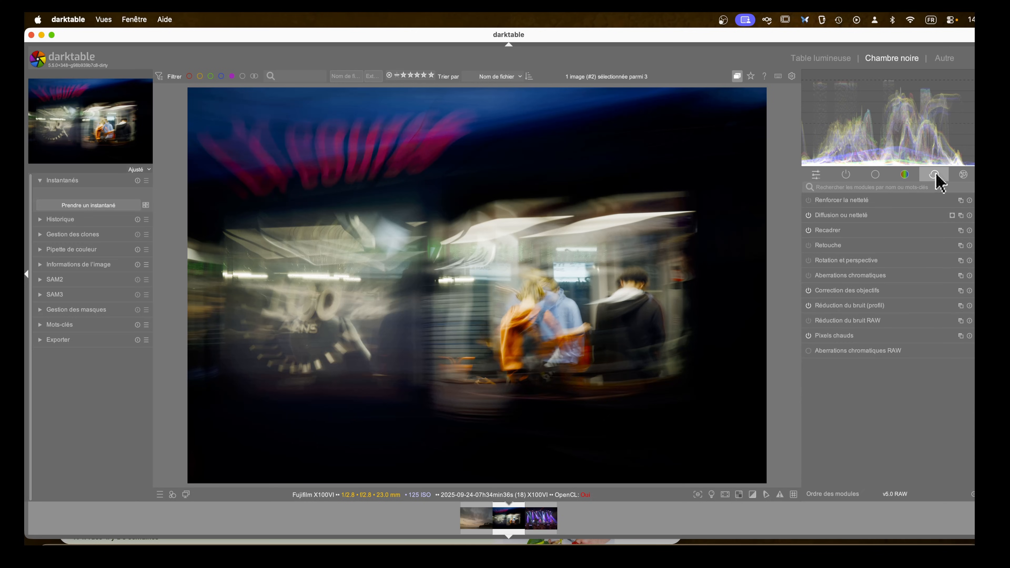
pyautogui.click(957, 216)
pyautogui.click(978, 216)
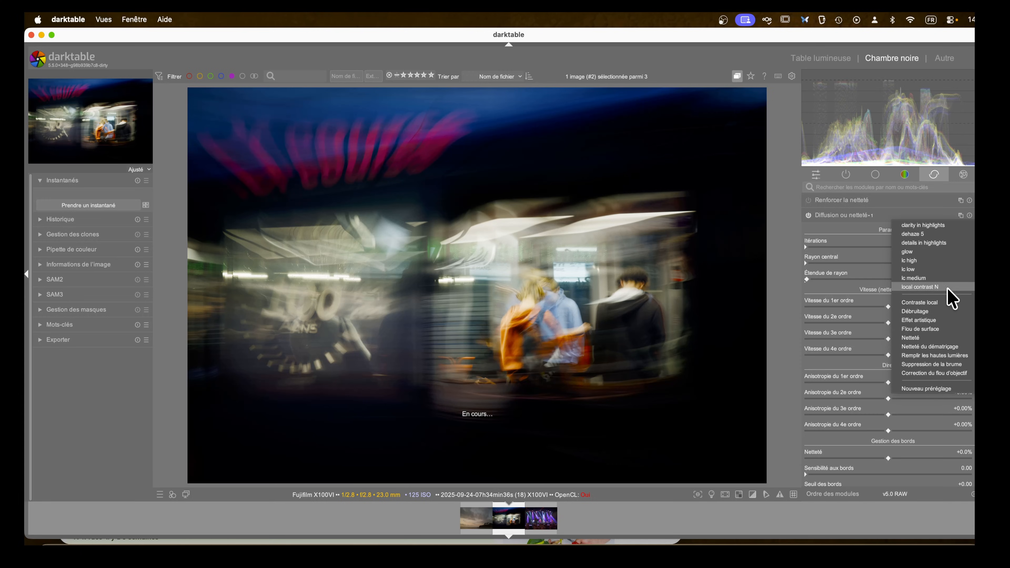
pyautogui.moveTo(943, 310)
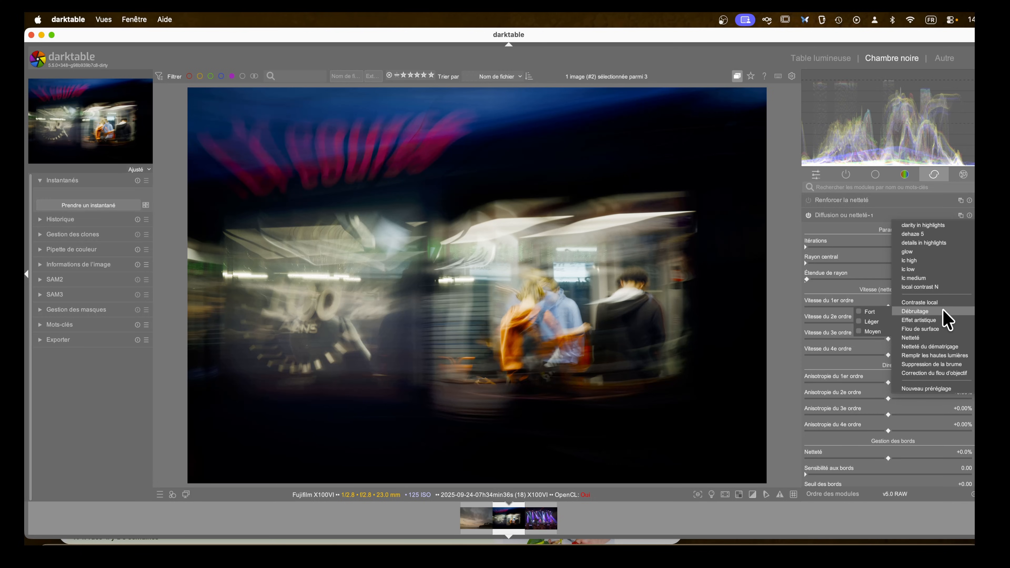
pyautogui.moveTo(927, 366)
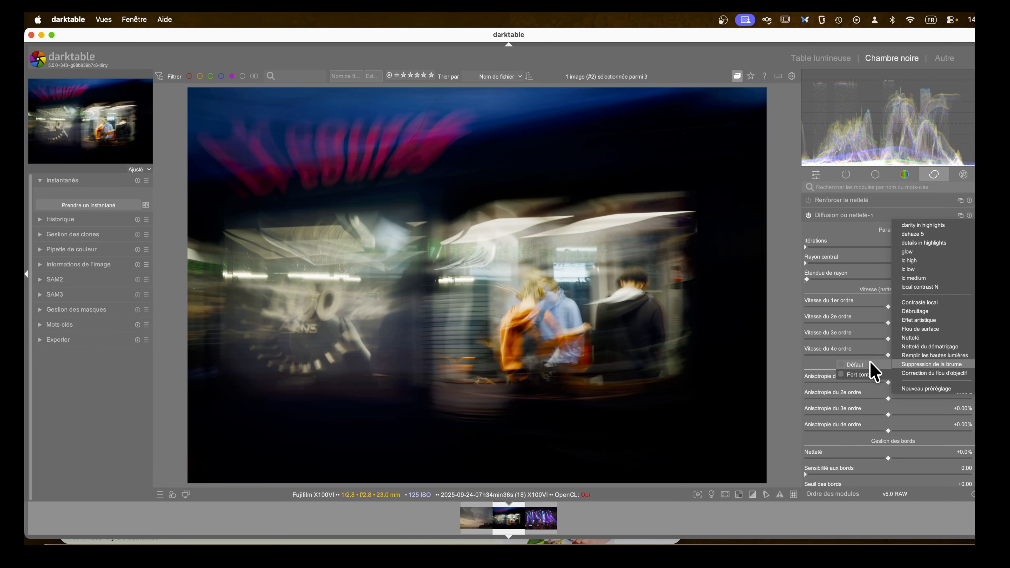
pyautogui.click(855, 365)
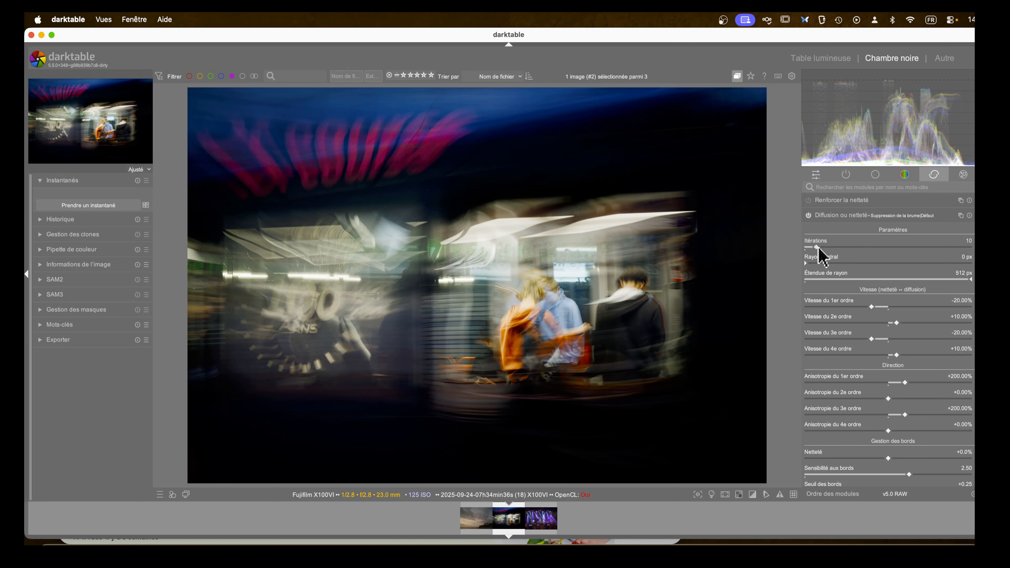
# Set the iterations of the new Diffusion ou netteté instance to 20
pyautogui.moveTo(822, 247); pyautogui.dragTo(827, 247)
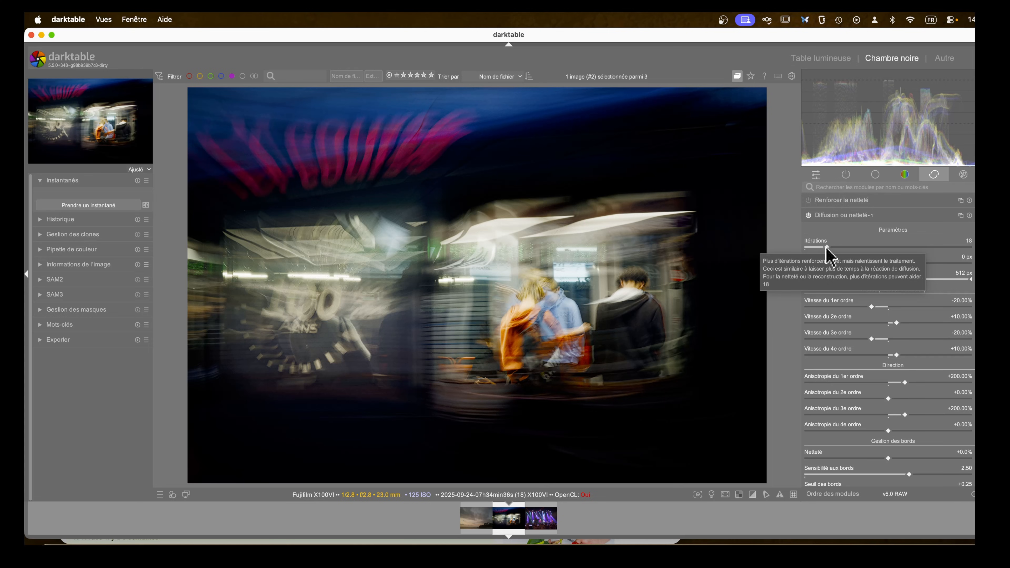
pyautogui.moveTo(827, 247); pyautogui.dragTo(833, 248)
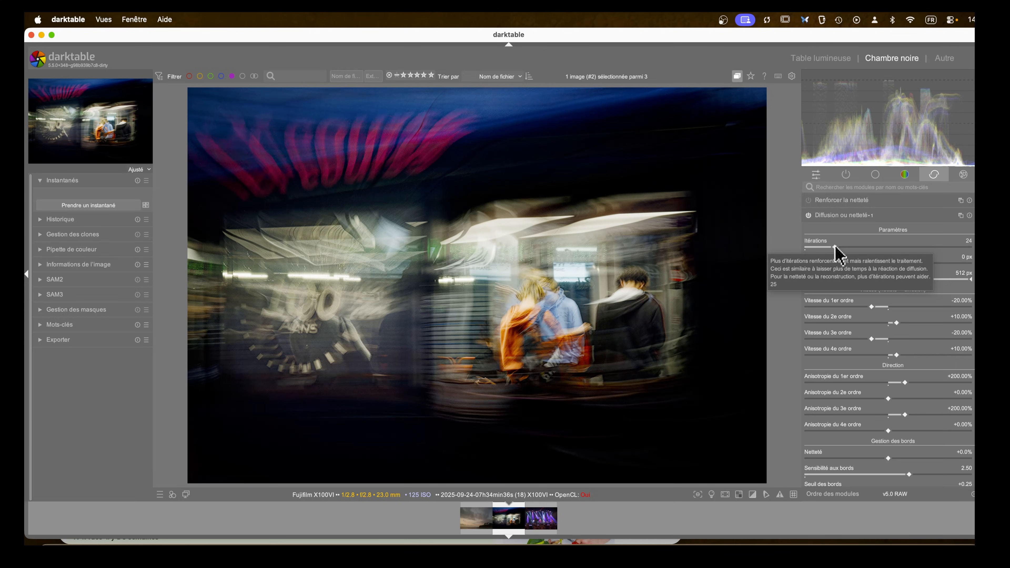
pyautogui.moveTo(835, 247); pyautogui.dragTo(829, 247)
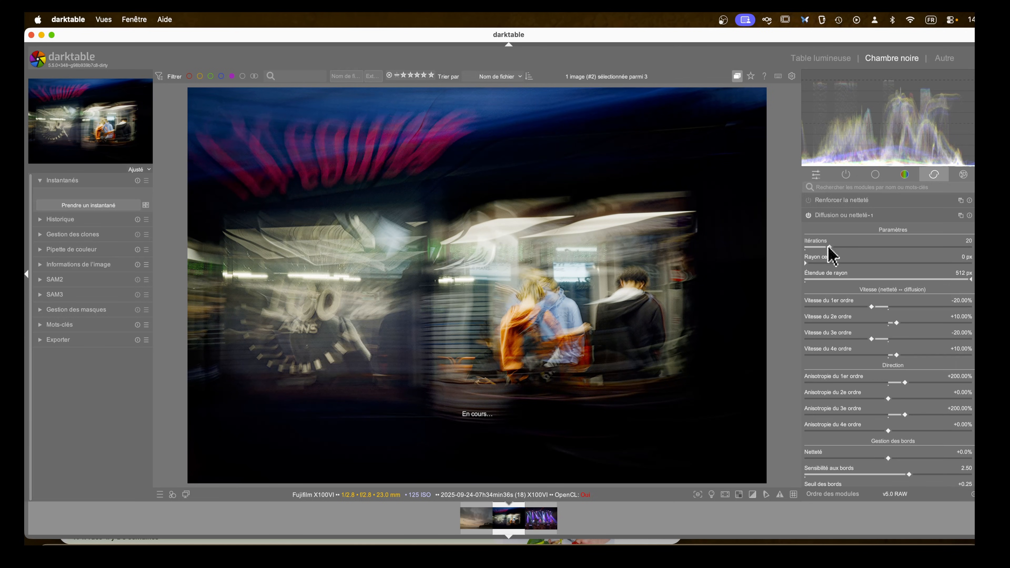
# Set the Seuil des bords of the new Diffusion ou netteté instance to +0.45, comparing the photo without the module, and collapse it
pyautogui.scroll(-5, 832, 279)
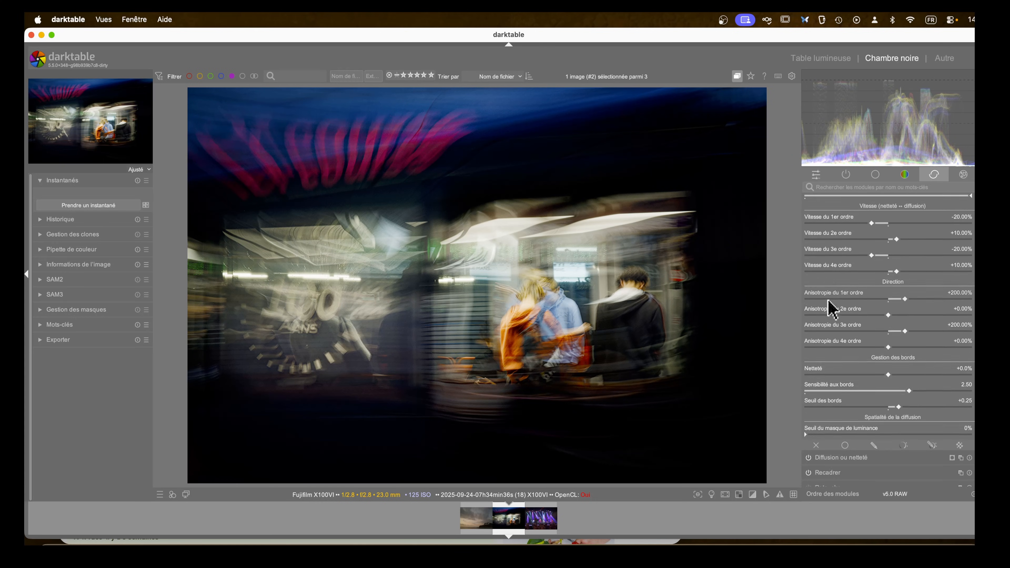
pyautogui.moveTo(893, 376); pyautogui.dragTo(920, 377)
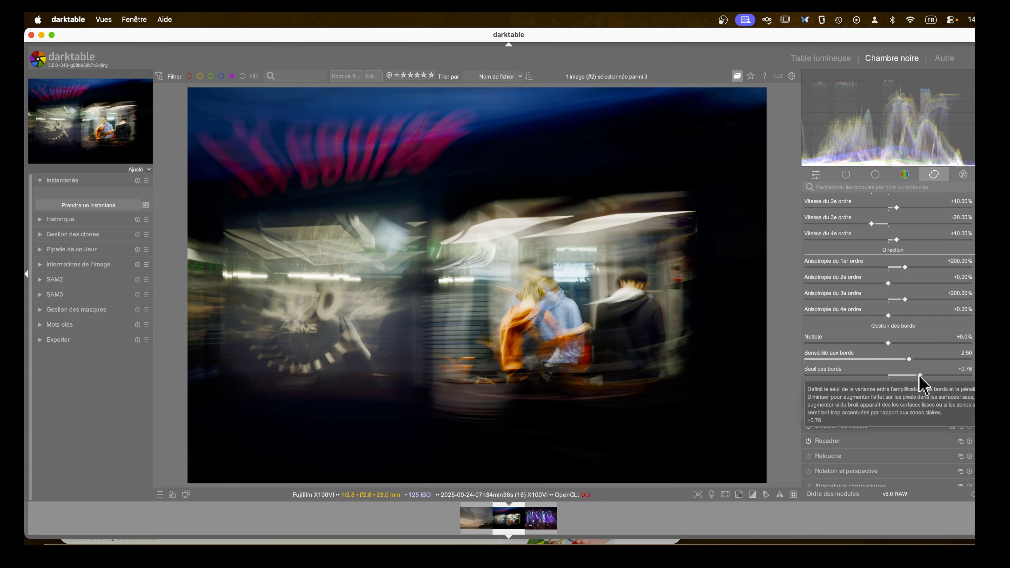
pyautogui.scroll(5, 886, 334)
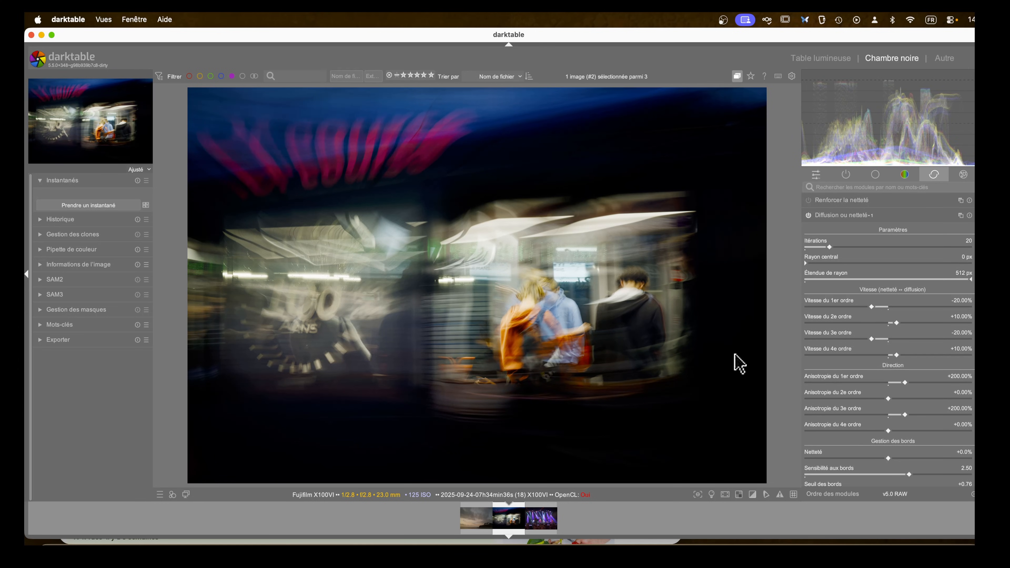
pyautogui.click(809, 215)
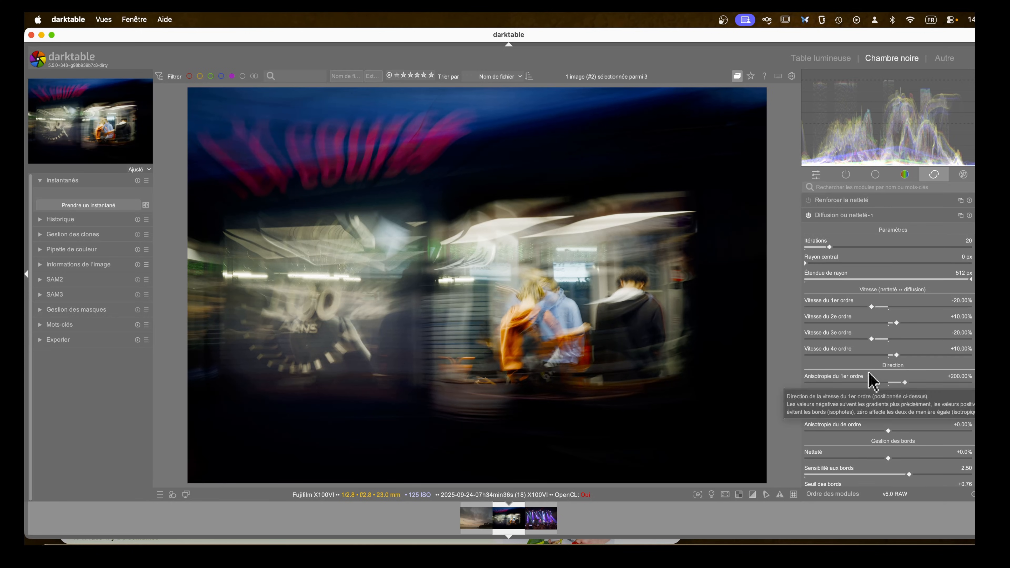
pyautogui.scroll(-3, 870, 378)
pyautogui.click(907, 446)
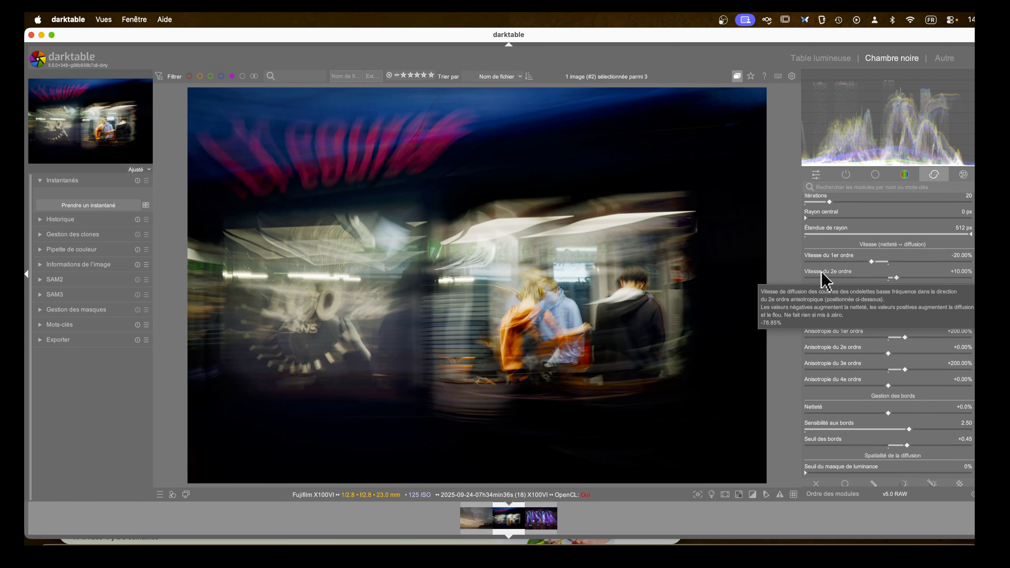
pyautogui.scroll(3, 809, 229)
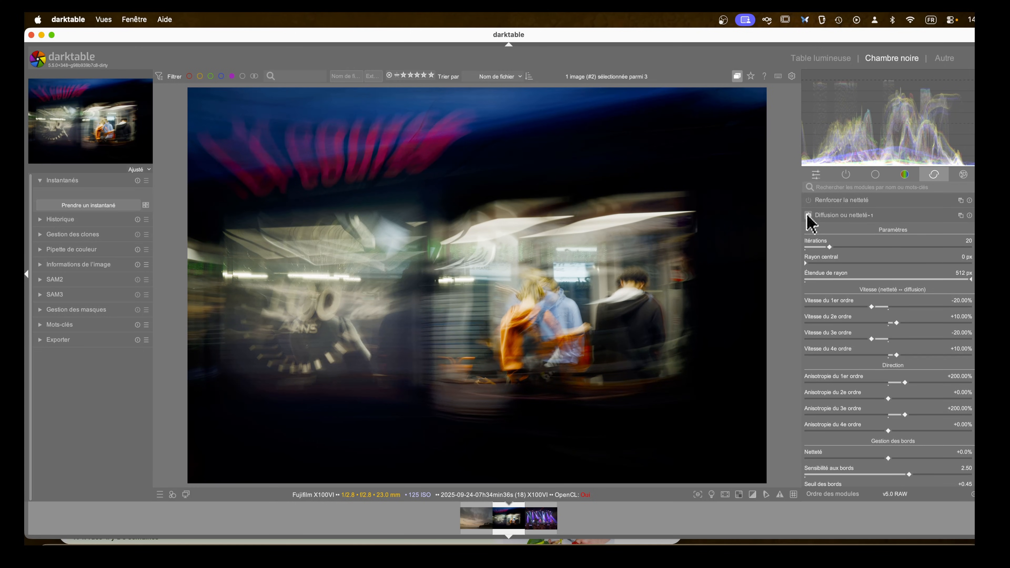
pyautogui.click(837, 215)
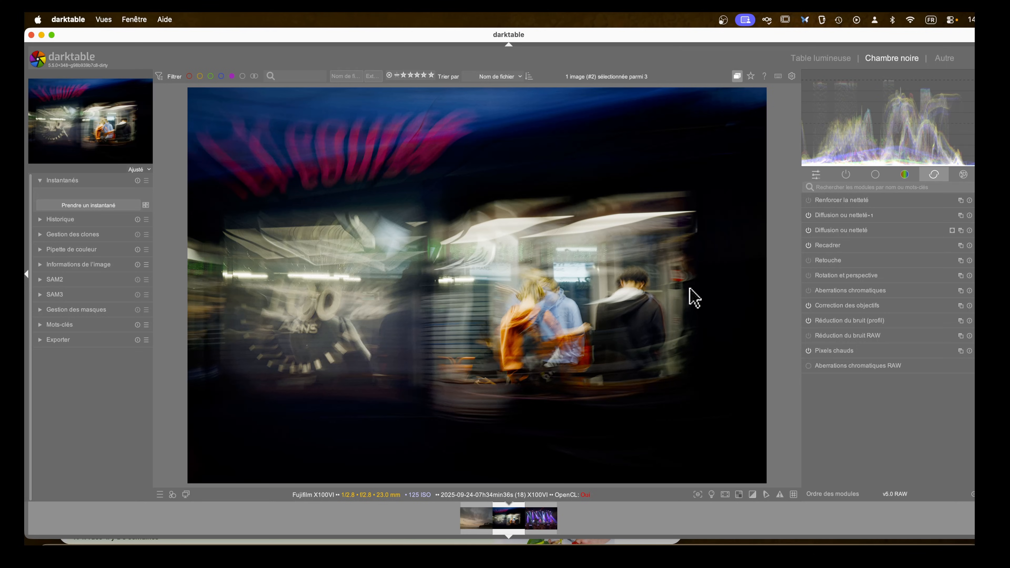
# Switch to the cloudy beach sunset photo and open the AgX module among its active modules
pyautogui.press('BackSpace')
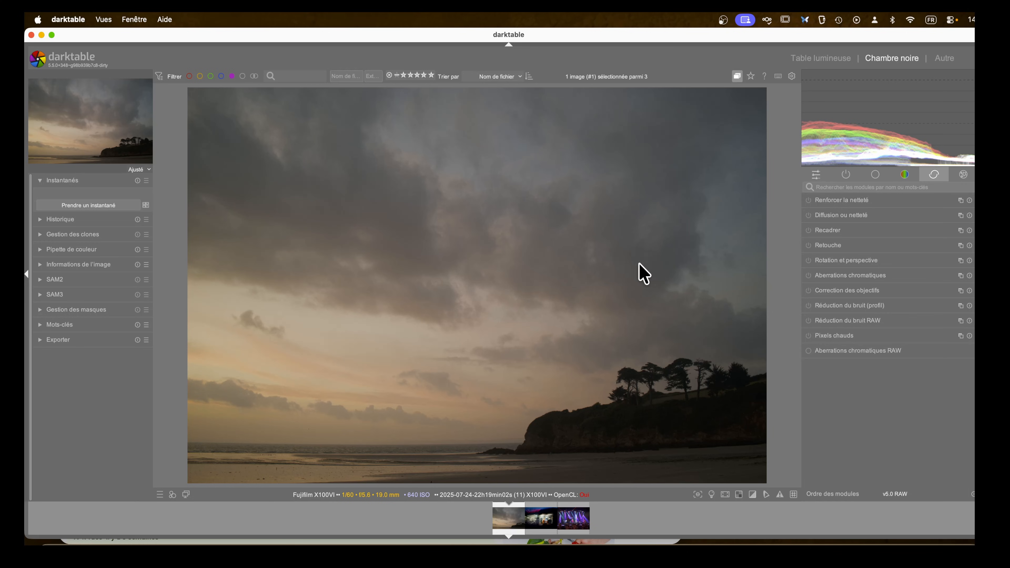
pyautogui.click(847, 175)
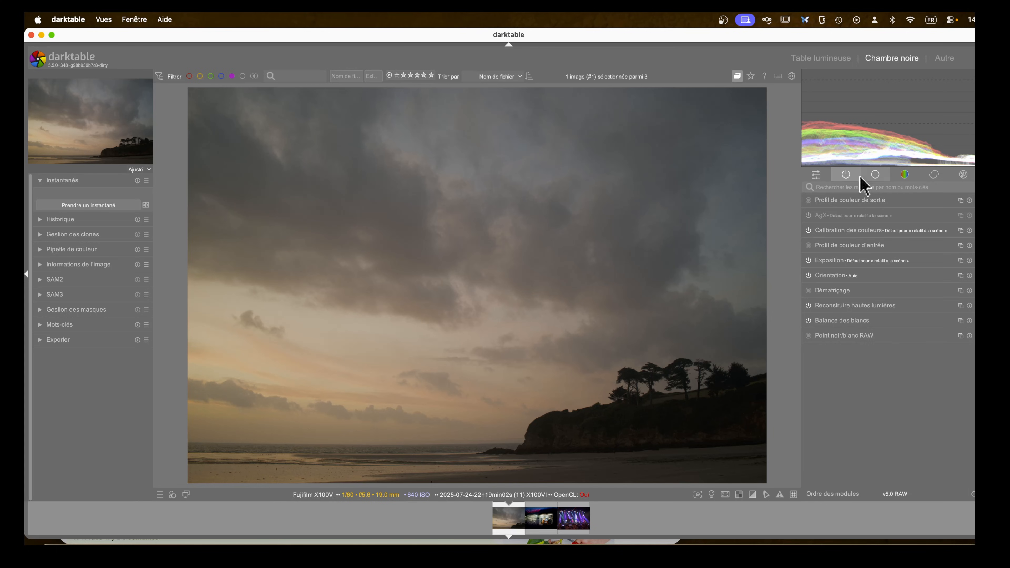
pyautogui.click(842, 215)
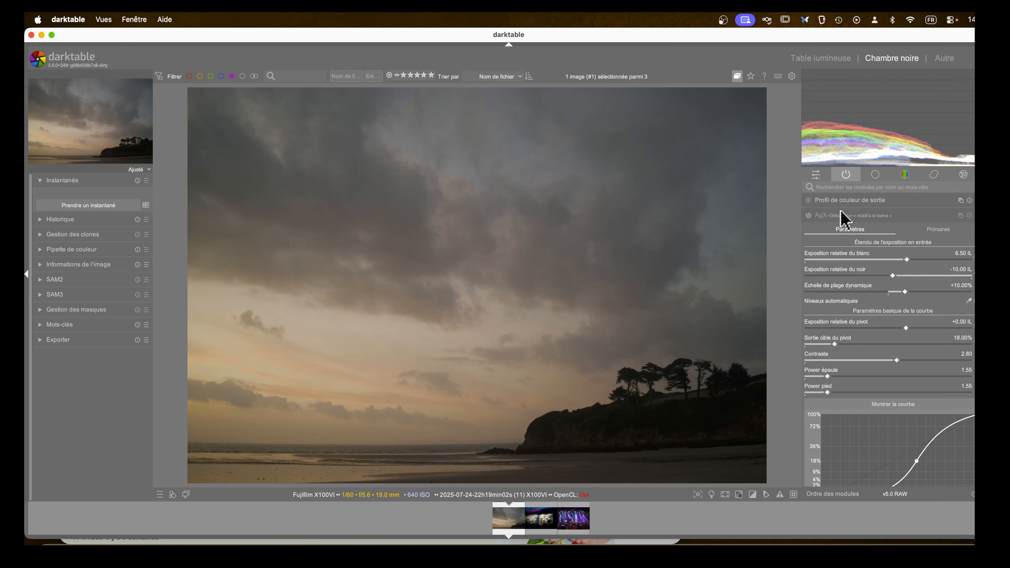
# Set AgX's relative white and black exposures with the automatic levels picker over nearly the whole beach photo
pyautogui.click(969, 302)
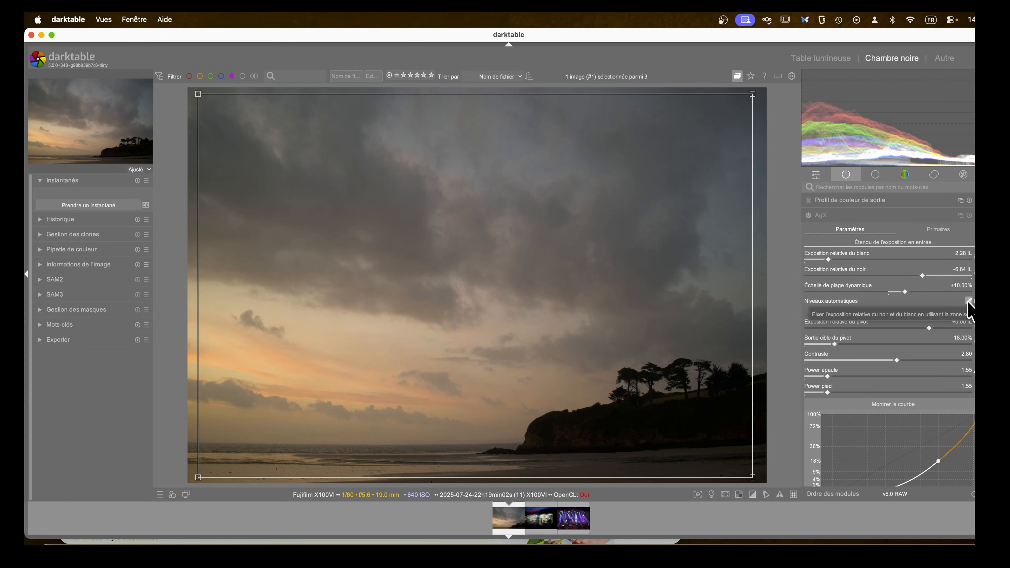
pyautogui.click(969, 301)
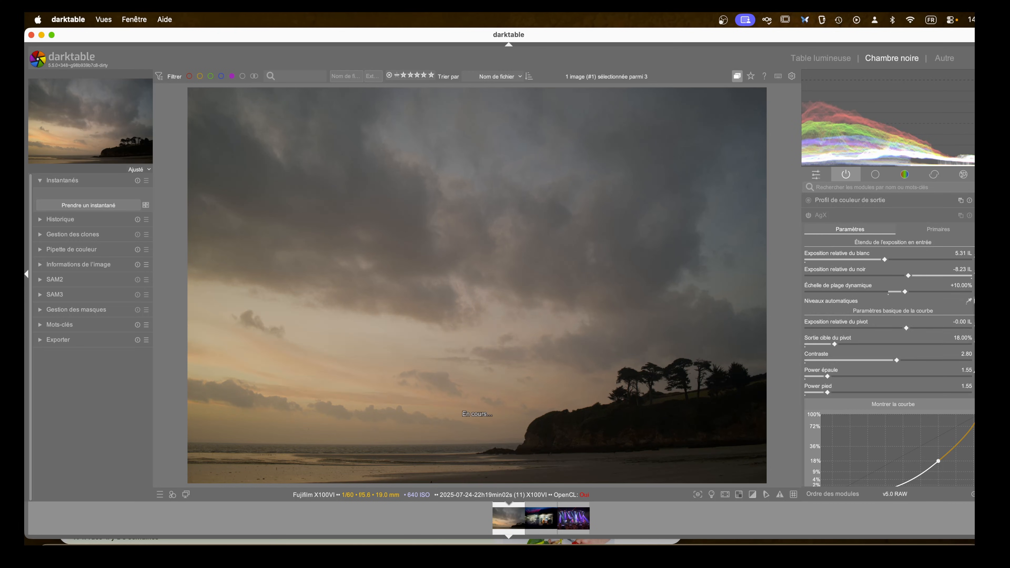
pyautogui.click(969, 302)
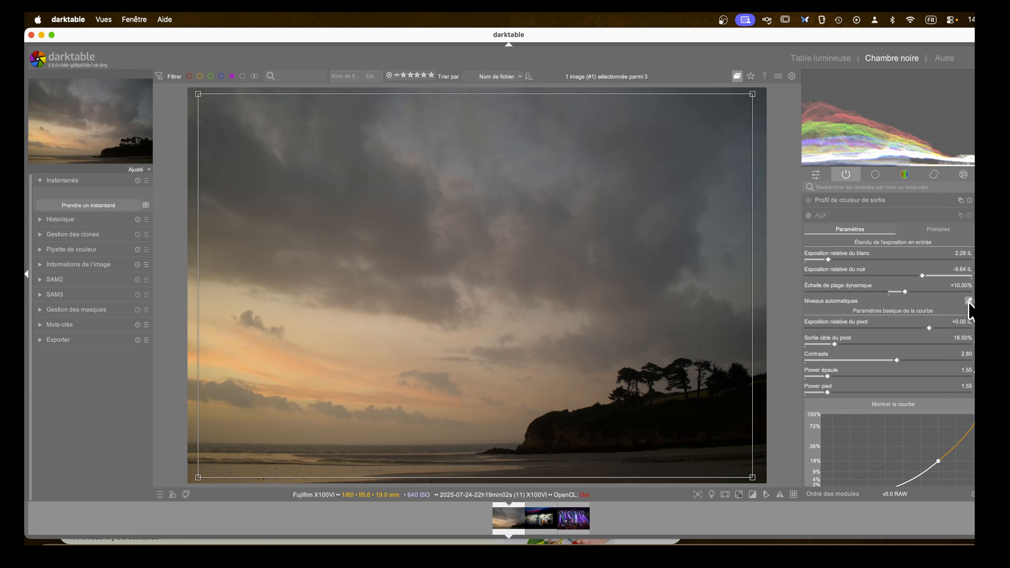
# Set AgX's contrast to 4.07 and Power épaule to 1.73
pyautogui.click(969, 302)
pyautogui.click(969, 302)
pyautogui.scroll(-3, 903, 338)
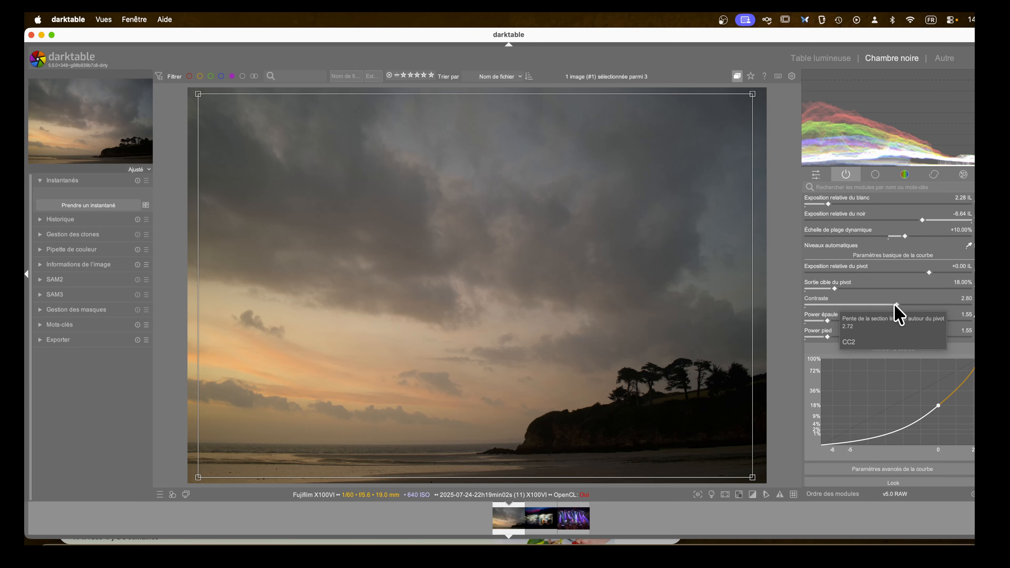
pyautogui.moveTo(896, 306); pyautogui.dragTo(968, 310)
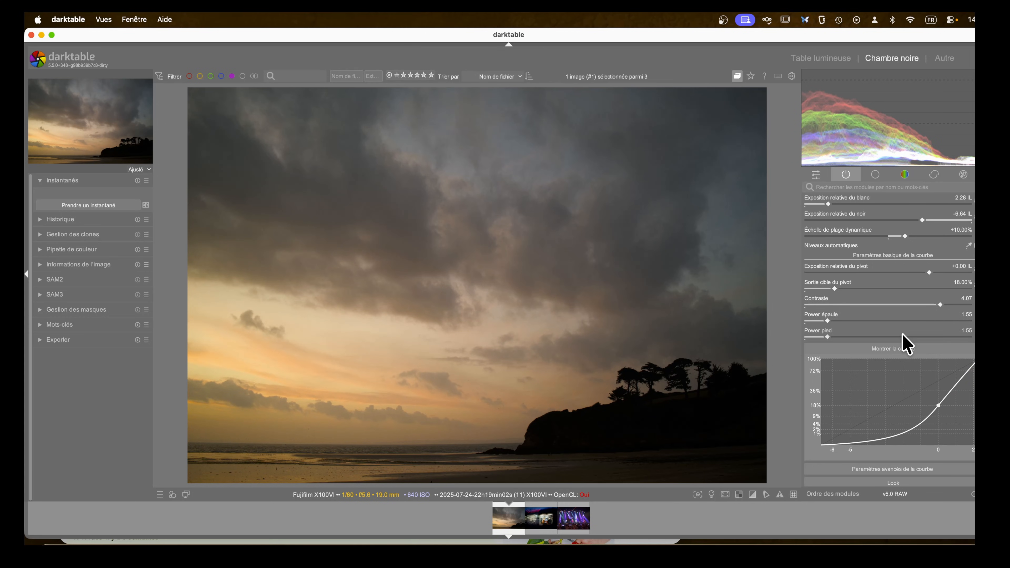
pyautogui.moveTo(828, 322)
pyautogui.mouseDown()
pyautogui.moveTo(890, 323)
pyautogui.moveTo(835, 321)
pyautogui.mouseUp()
# Raise the beach photo's exposure to +1.150 IL
pyautogui.scroll(3, 499, 305)
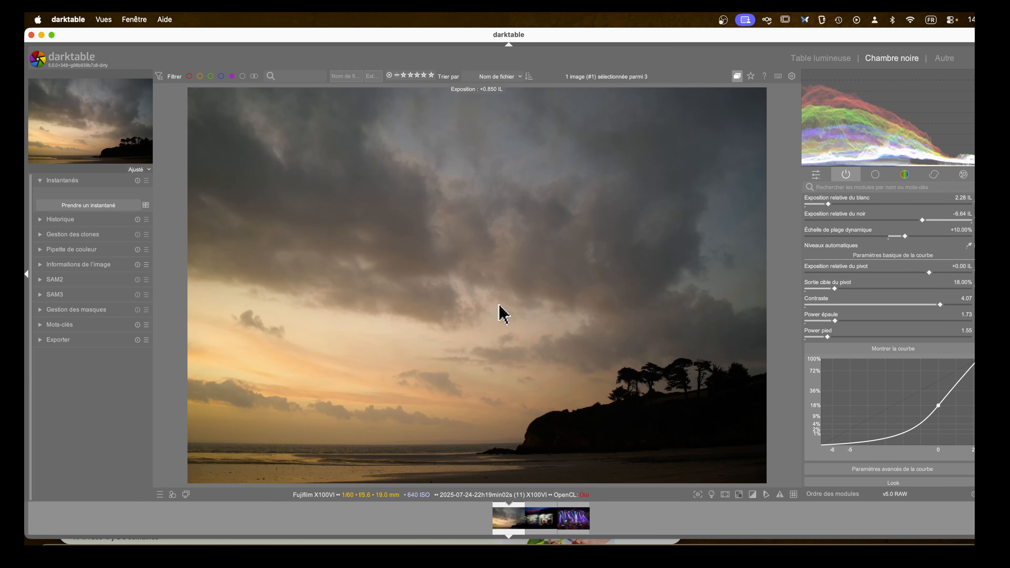
pyautogui.scroll(1, 499, 305)
pyautogui.scroll(1, 499, 310)
pyautogui.scroll(2, 845, 246)
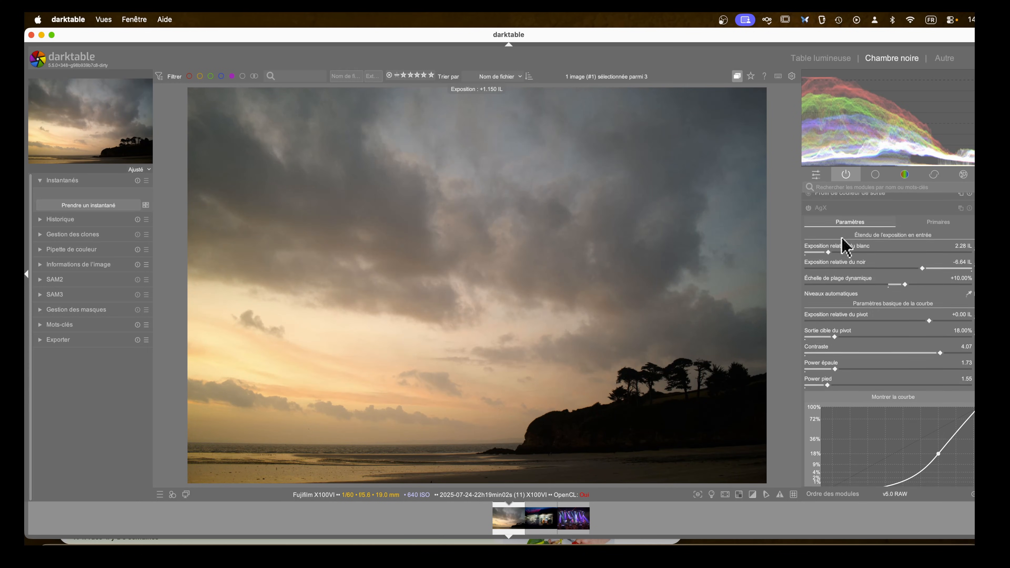
# Reset AgX to its defaults and set its relative exposures again with the automatic levels, trying the photo exposure at +1.400 IL
pyautogui.click(969, 208)
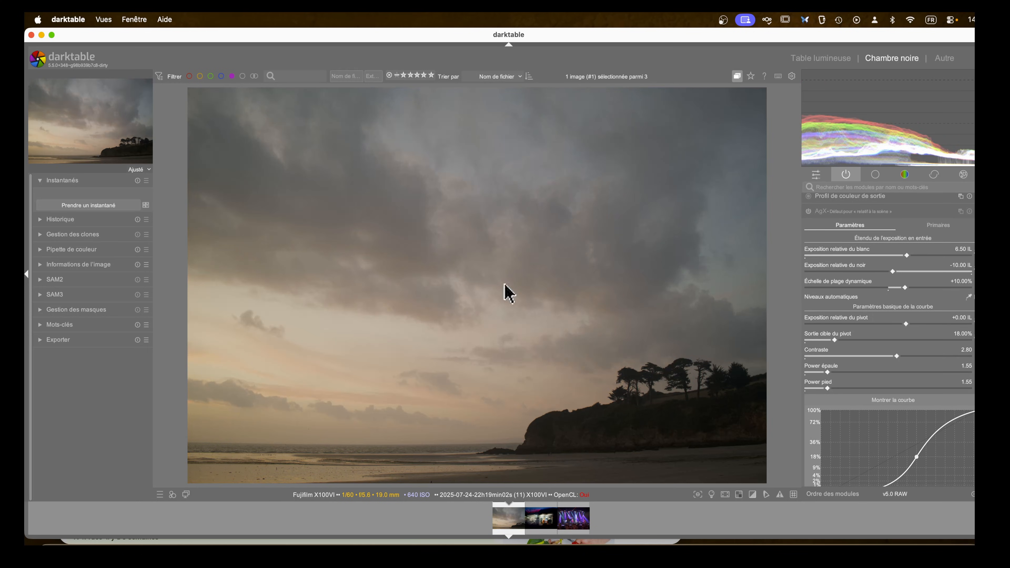
pyautogui.scroll(2, 460, 296)
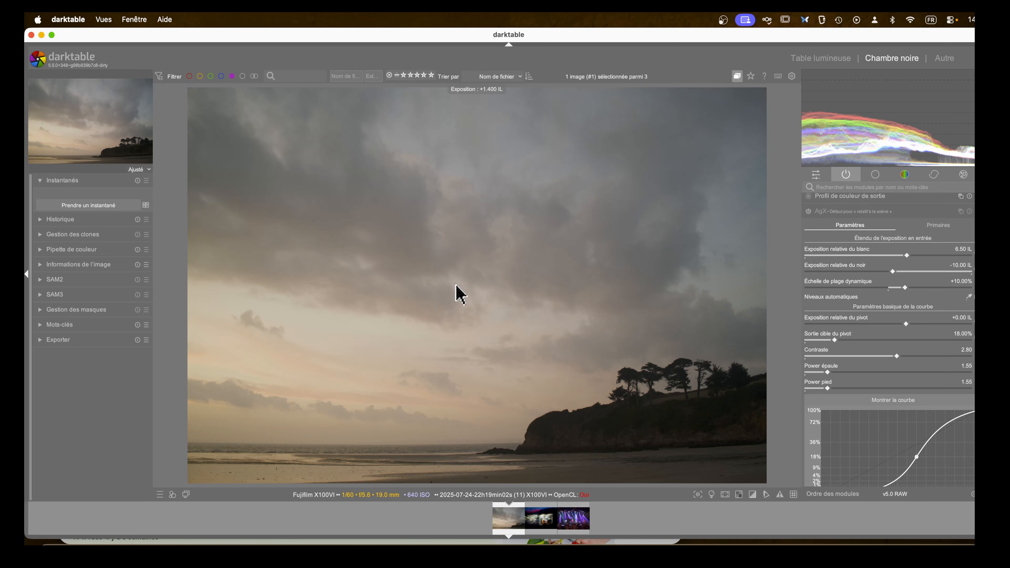
pyautogui.scroll(-1, 461, 295)
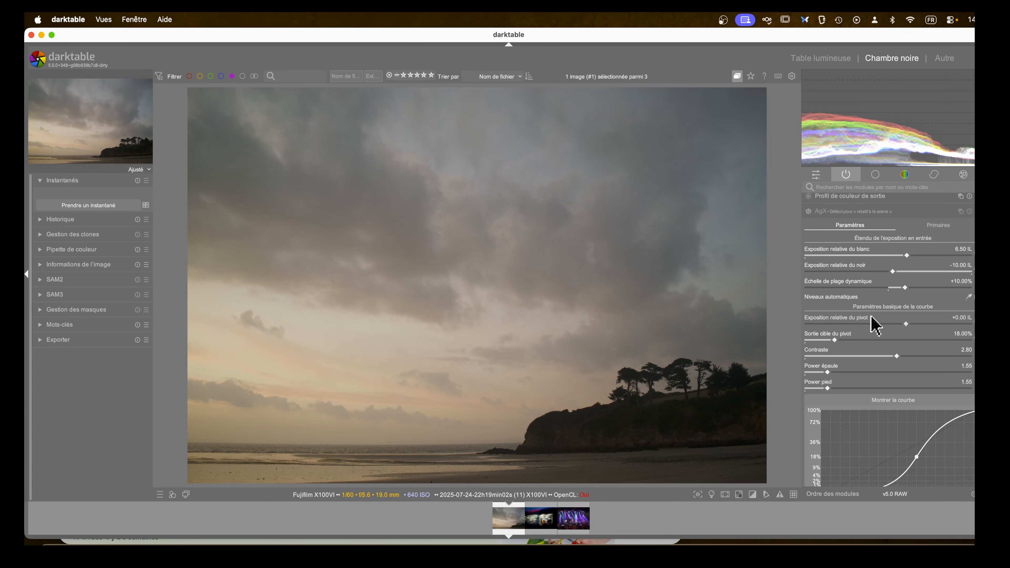
pyautogui.click(969, 297)
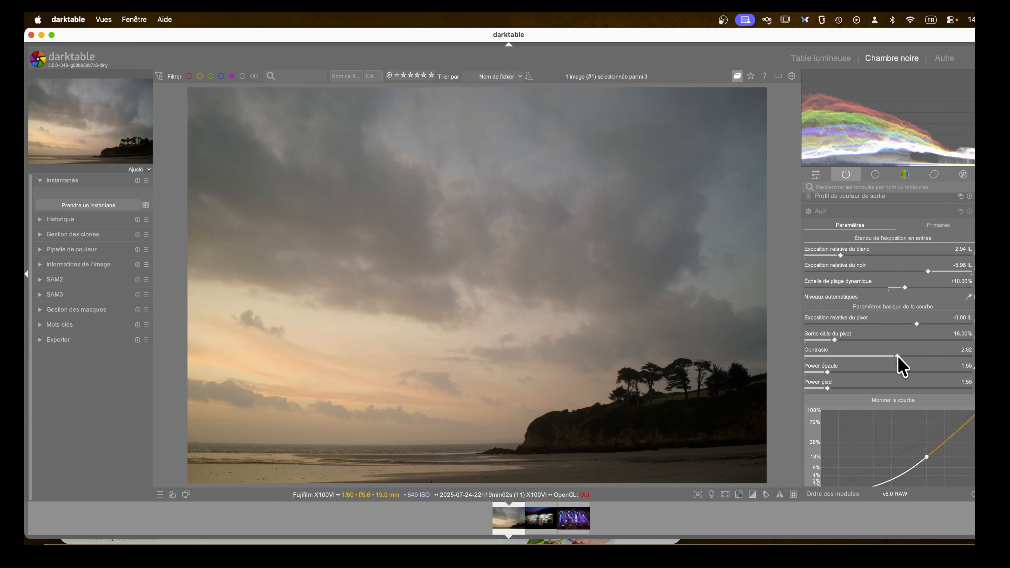
# Set AgX's contrast to about 3.9 and the photo's exposure to +1.150 IL
pyautogui.moveTo(897, 356); pyautogui.dragTo(935, 359)
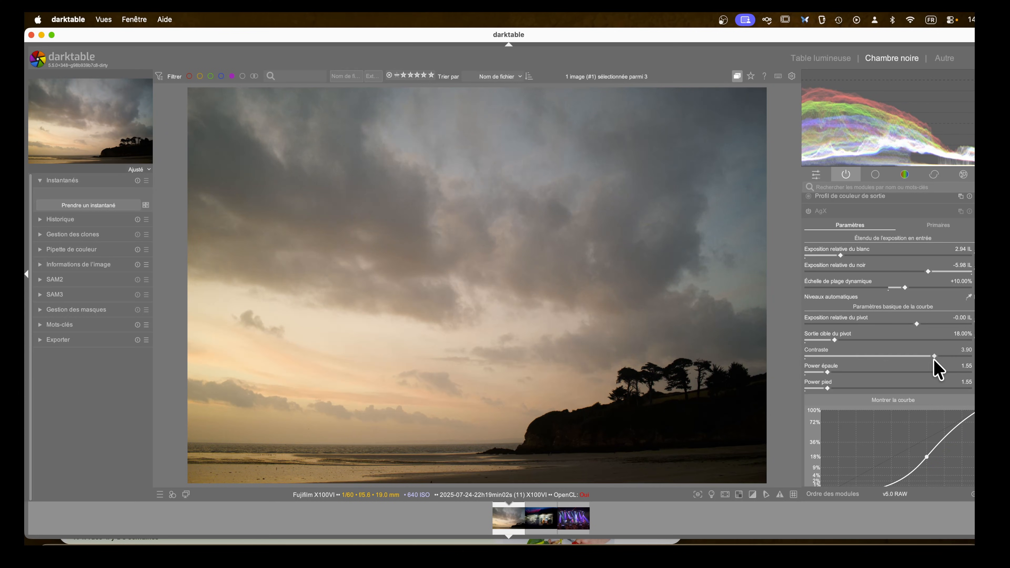
pyautogui.scroll(3, 649, 338)
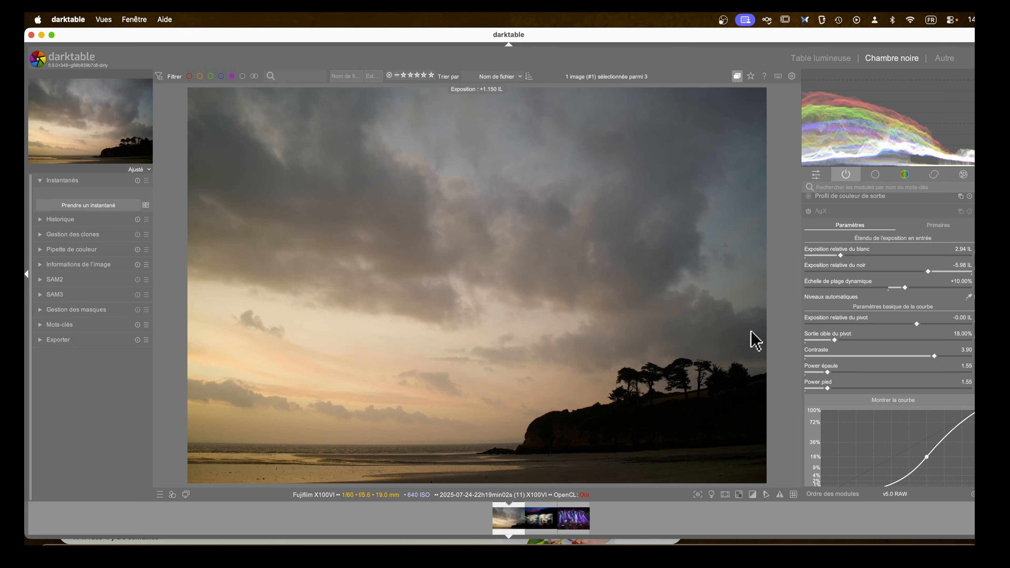
pyautogui.scroll(-1, 933, 358)
# Set AgX's Power épaule to 3.37 and Power pied to 1.45
pyautogui.moveTo(824, 371); pyautogui.dragTo(902, 373)
pyautogui.scroll(-1, 826, 387)
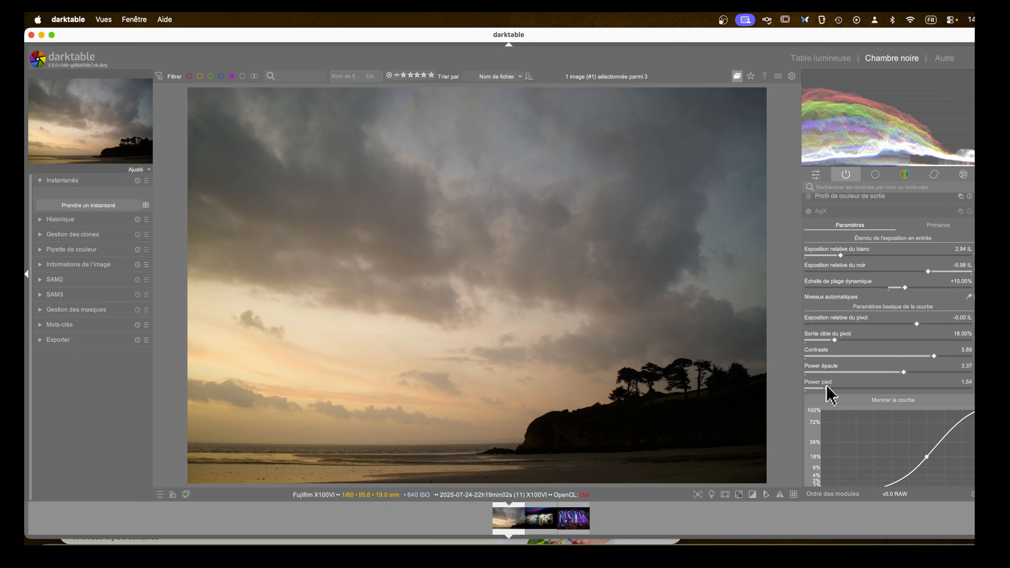
pyautogui.moveTo(827, 386)
pyautogui.mouseDown()
pyautogui.moveTo(953, 396)
pyautogui.moveTo(807, 396)
pyautogui.moveTo(821, 395)
pyautogui.mouseUp()
pyautogui.moveTo(822, 389)
pyautogui.mouseDown()
pyautogui.moveTo(936, 401)
pyautogui.moveTo(805, 406)
pyautogui.moveTo(825, 401)
pyautogui.mouseUp()
# Set the saturation in AgX's Look settings to 172.92%
pyautogui.scroll(-5, 829, 412)
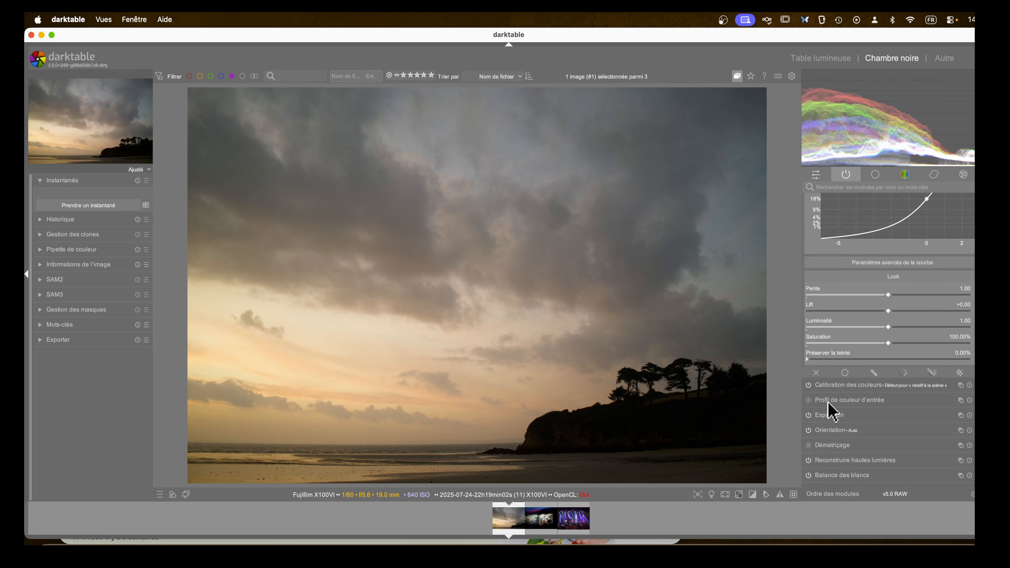
pyautogui.moveTo(890, 343); pyautogui.dragTo(949, 345)
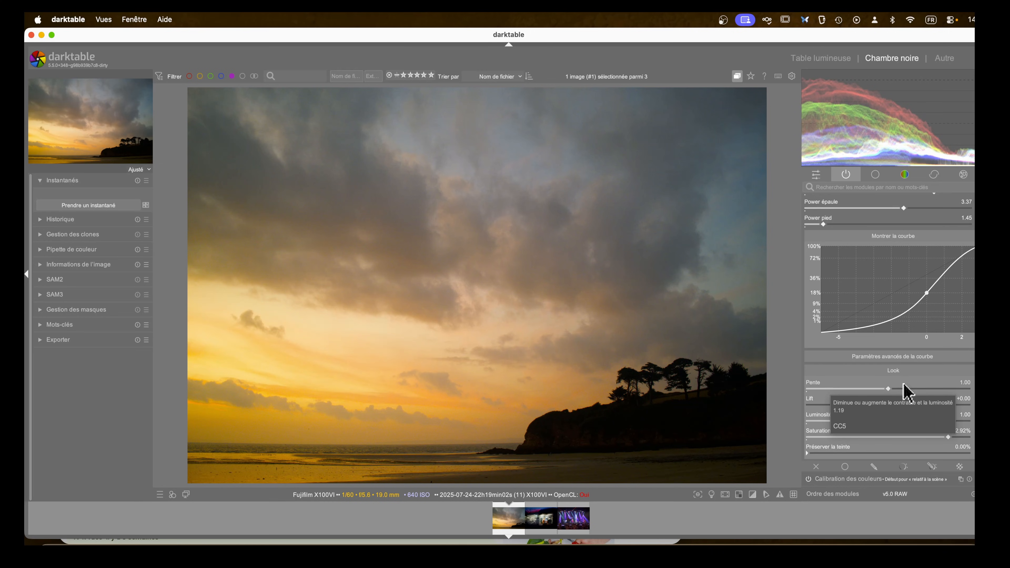
pyautogui.scroll(-2, 902, 388)
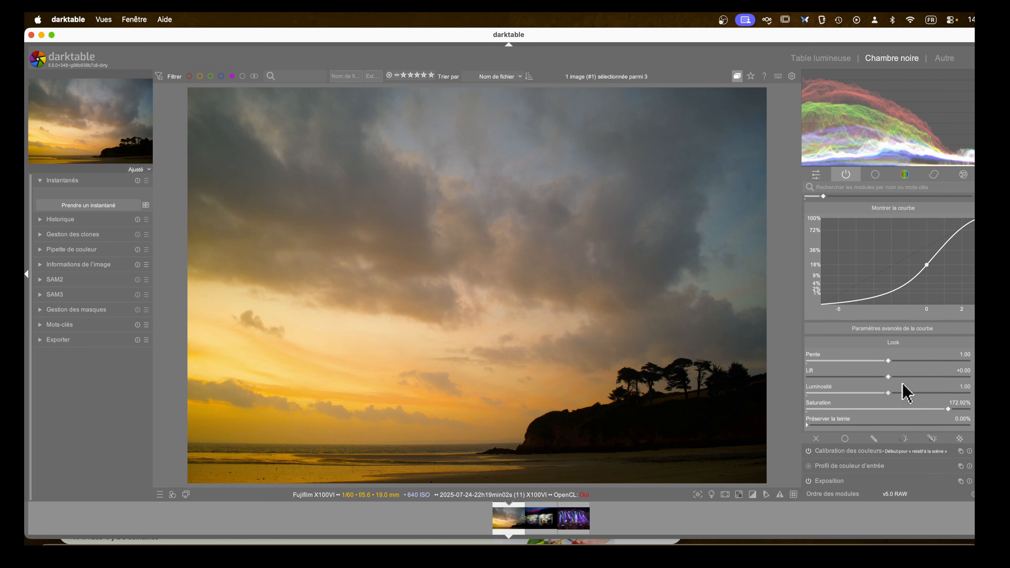
# Straighten the photo with a line drawn along the sea horizon, and collapse the AgX module
pyautogui.moveTo(833, 123)
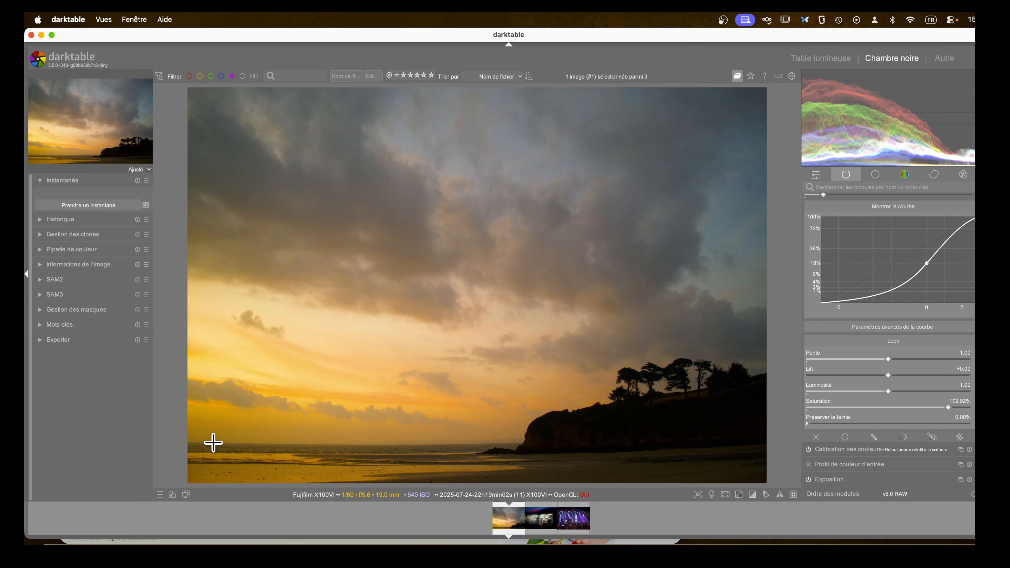
pyautogui.moveTo(214, 443)
pyautogui.mouseDown()
pyautogui.moveTo(733, 445)
pyautogui.moveTo(722, 446)
pyautogui.mouseUp()
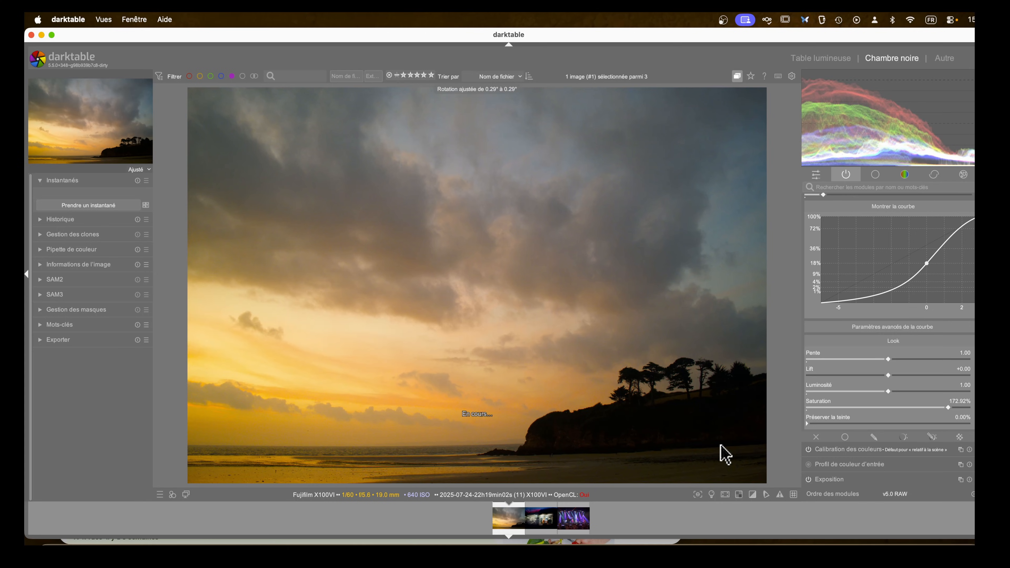
pyautogui.scroll(5, 853, 255)
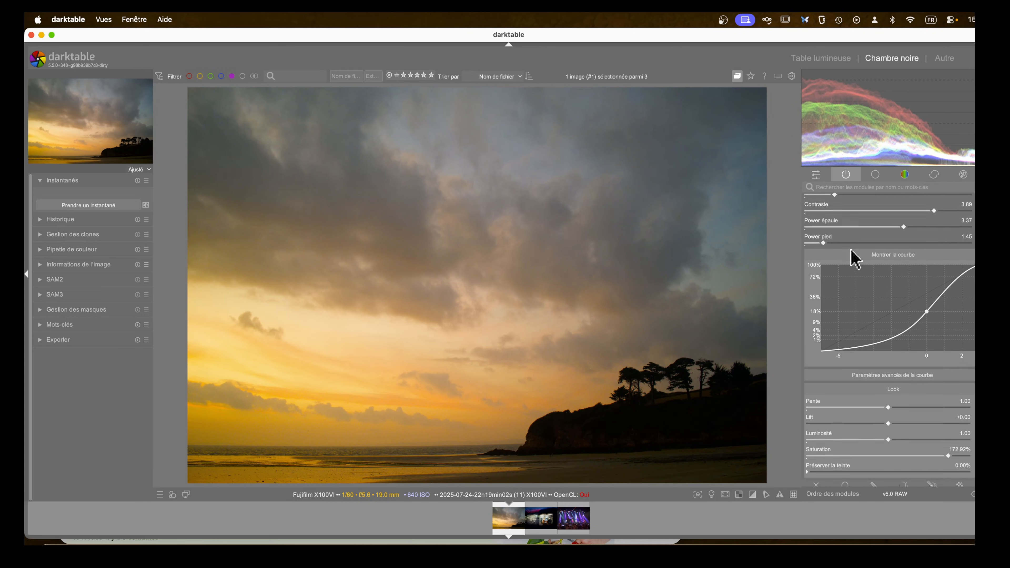
pyautogui.click(822, 215)
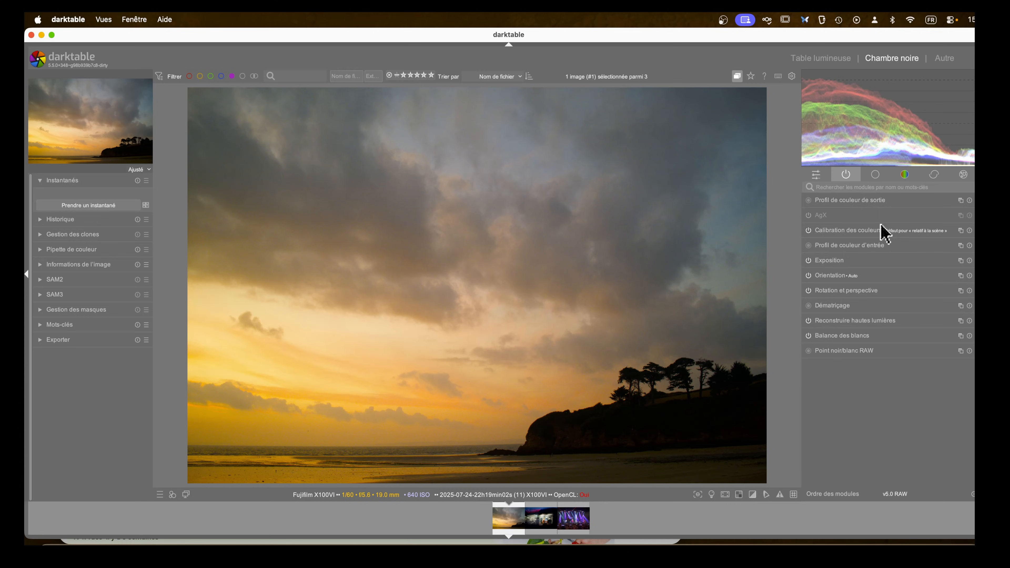
# Reopen the AgX module and show its primaries settings
pyautogui.click(829, 218)
pyautogui.click(944, 236)
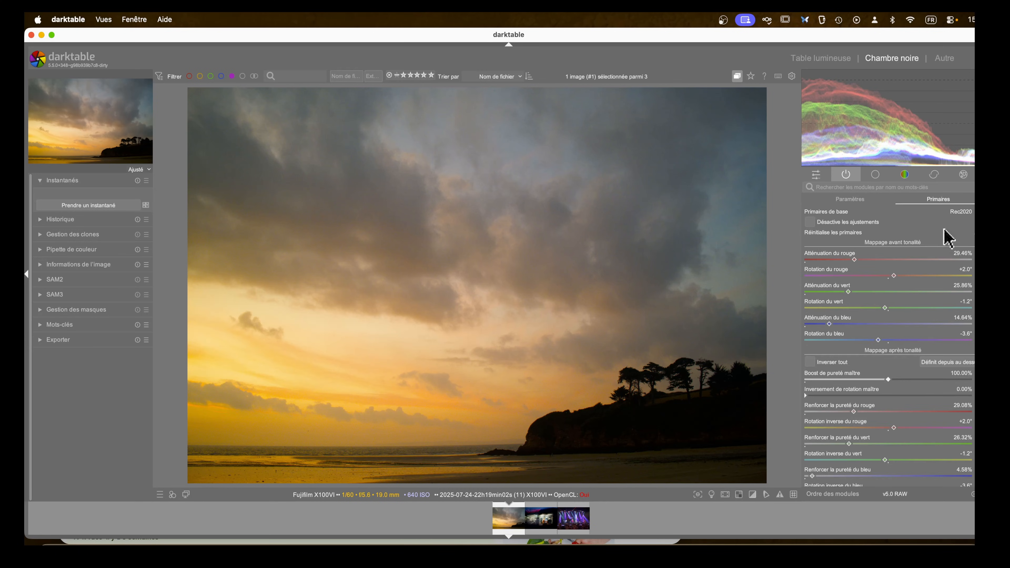
pyautogui.scroll(2, 944, 243)
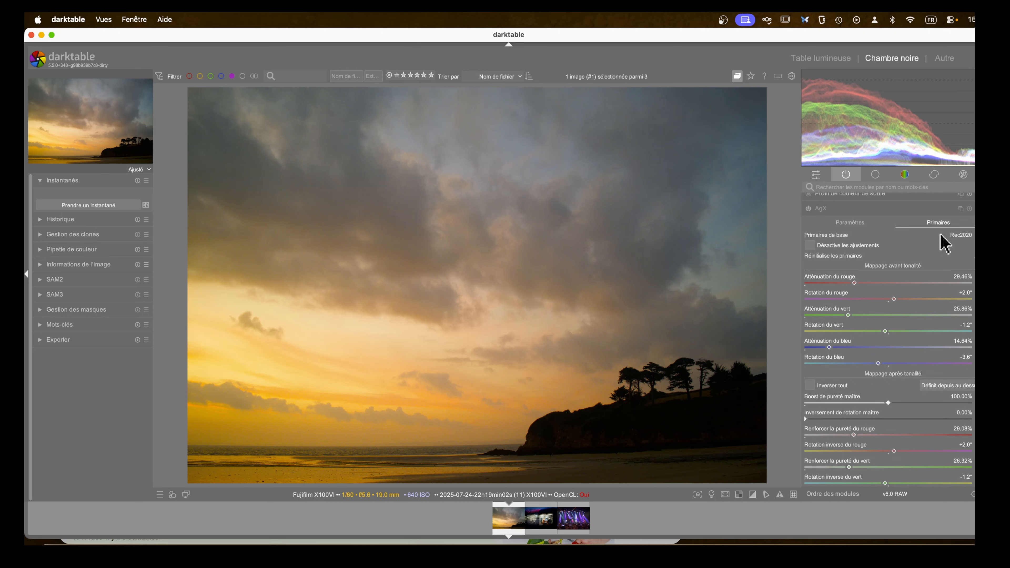
pyautogui.scroll(1, 944, 243)
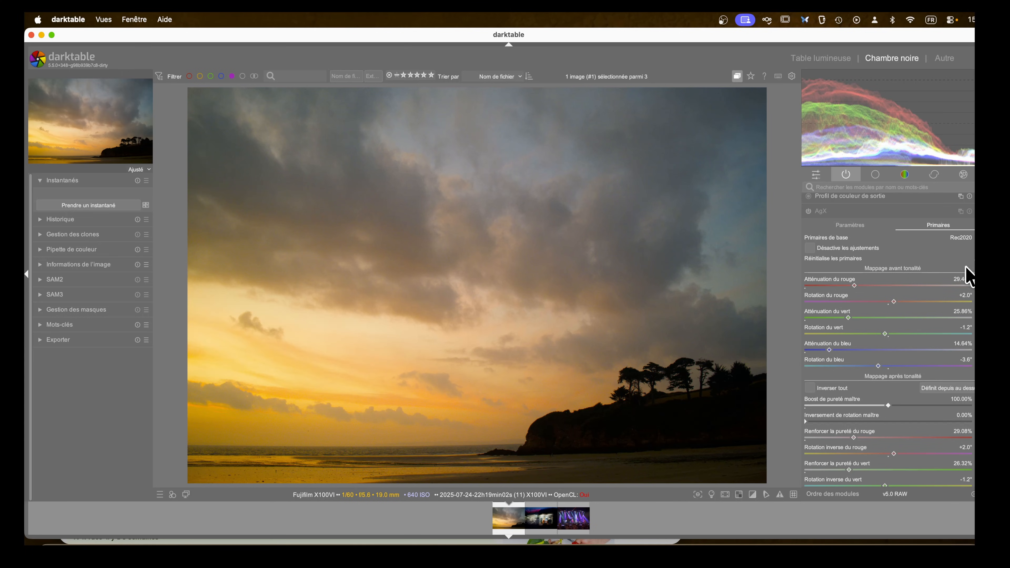
# Compare the Doux and Non-modifiées resets of AgX's primaries, ending on Non-modifiées
pyautogui.click(974, 262)
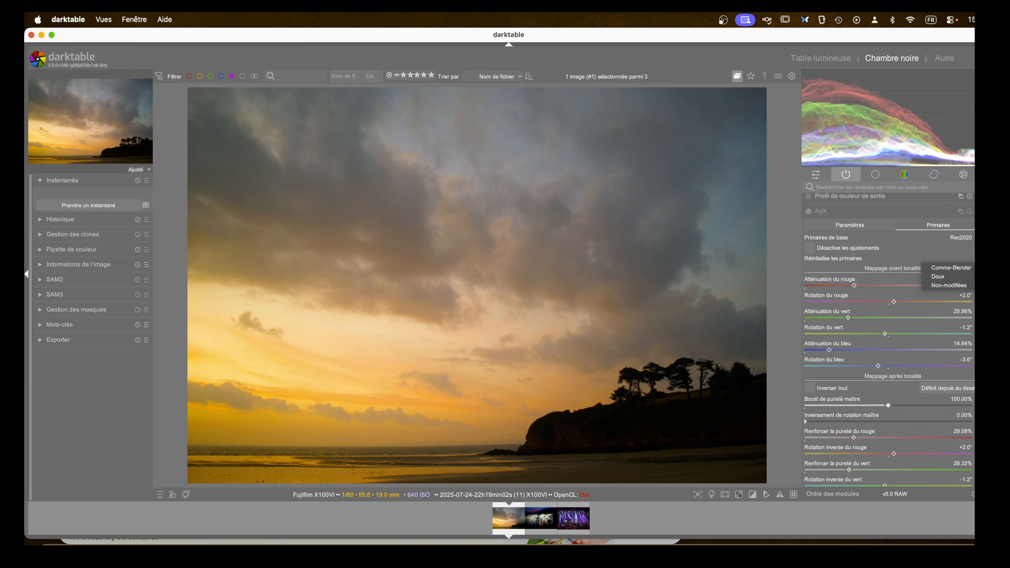
pyautogui.click(967, 275)
pyautogui.click(974, 262)
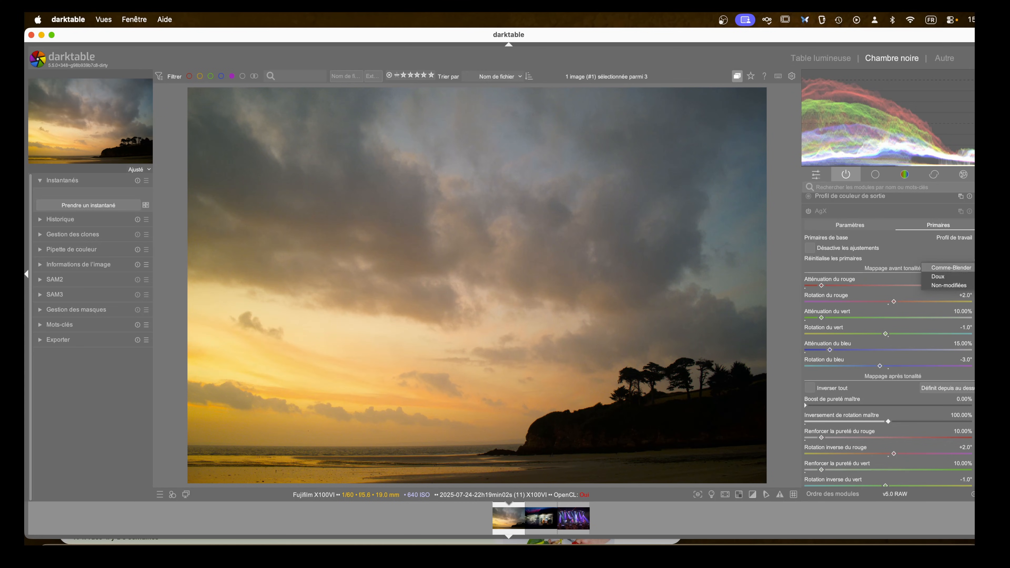
pyautogui.click(970, 285)
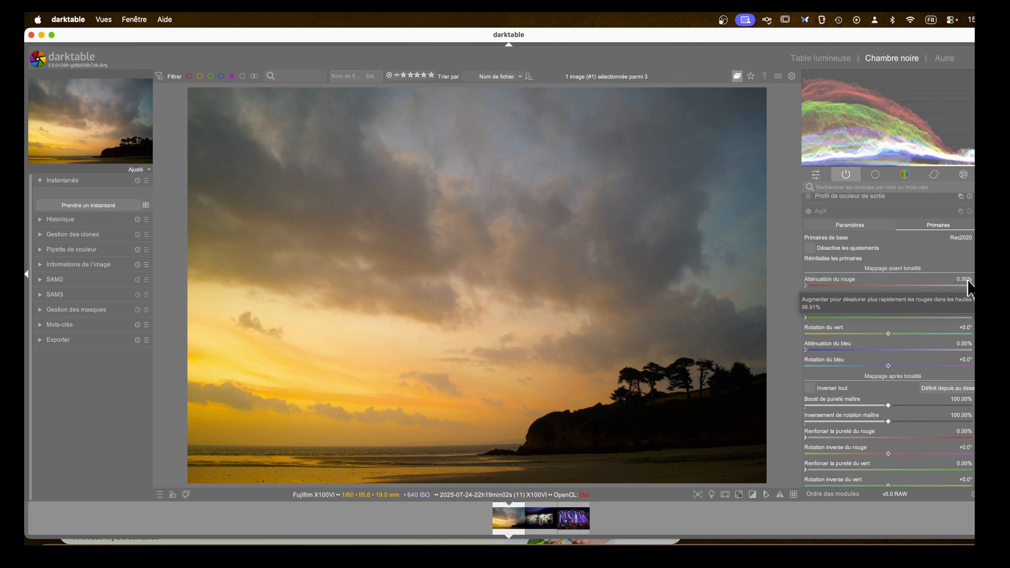
pyautogui.click(974, 260)
pyautogui.click(970, 284)
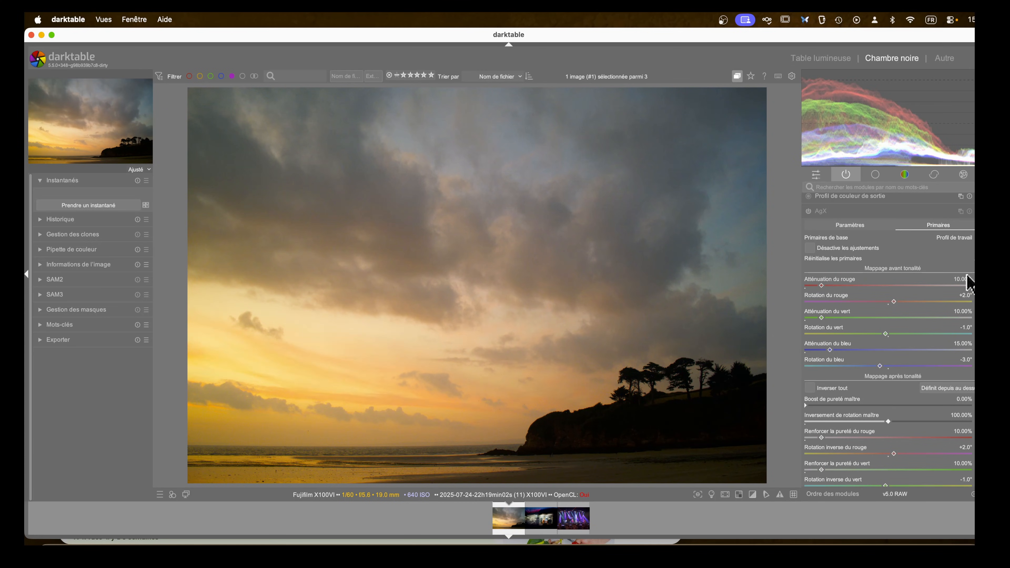
pyautogui.click(974, 261)
pyautogui.click(970, 286)
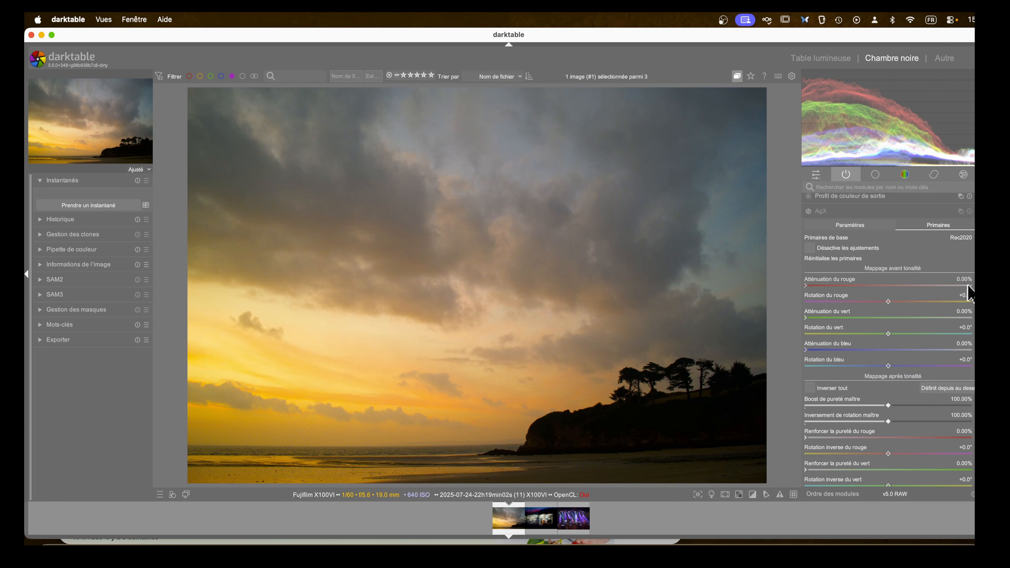
# Set AgX's purity reinforcement after tone mapping to 16.45% for red, 5.08% for green and 12.26% for blue
pyautogui.scroll(-1, 908, 273)
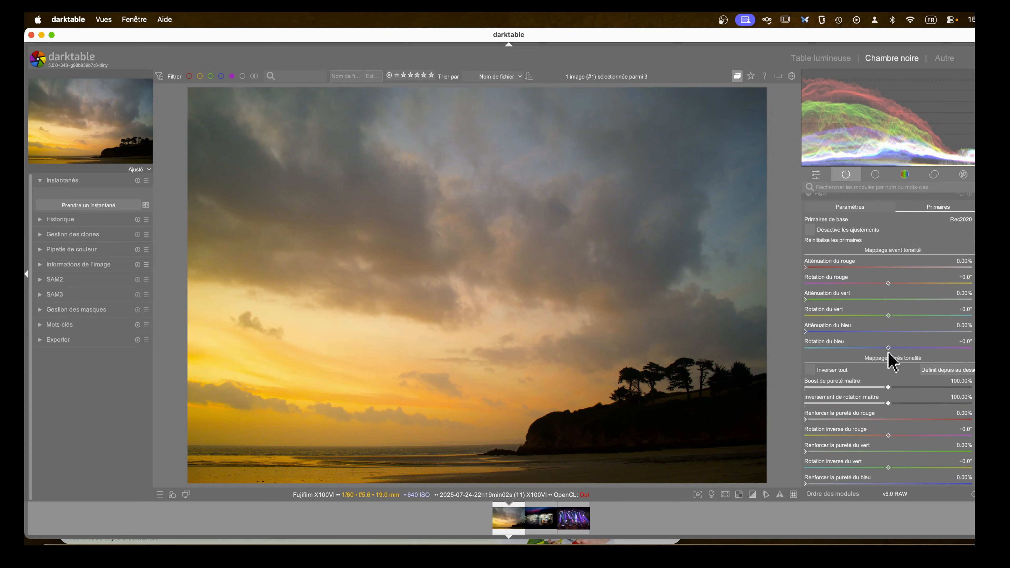
pyautogui.scroll(-6, 880, 338)
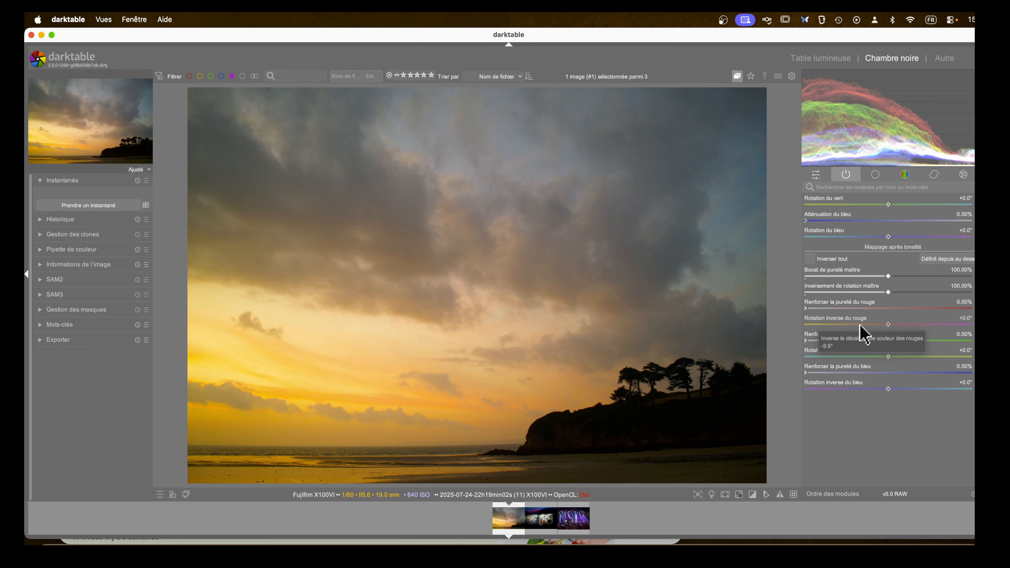
pyautogui.scroll(-1, 861, 322)
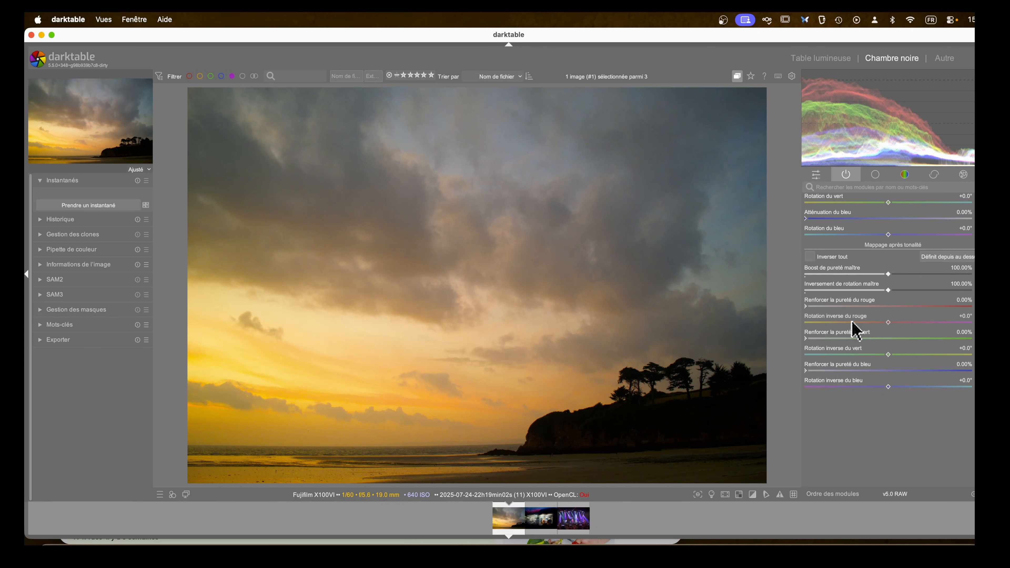
pyautogui.scroll(-1, 856, 323)
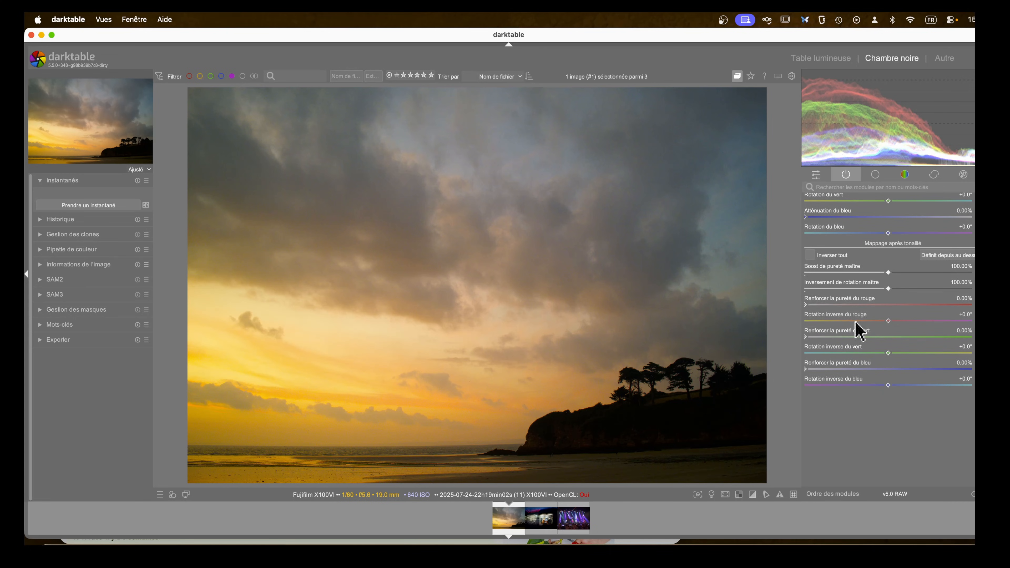
pyautogui.click(808, 305)
pyautogui.moveTo(810, 307)
pyautogui.mouseDown()
pyautogui.moveTo(972, 311)
pyautogui.moveTo(774, 301)
pyautogui.moveTo(836, 308)
pyautogui.moveTo(823, 308)
pyautogui.mouseUp()
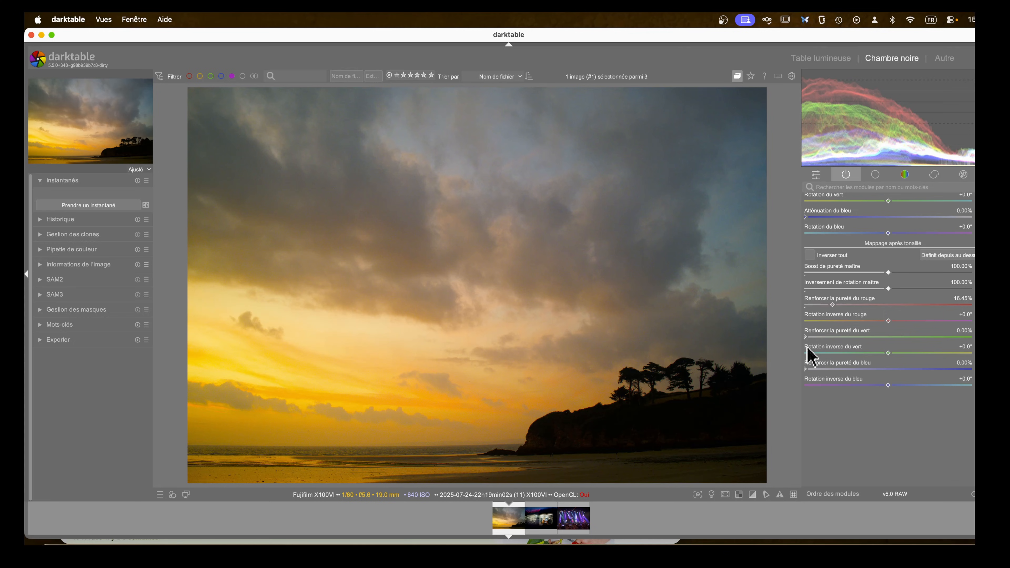
pyautogui.moveTo(807, 337); pyautogui.dragTo(822, 370)
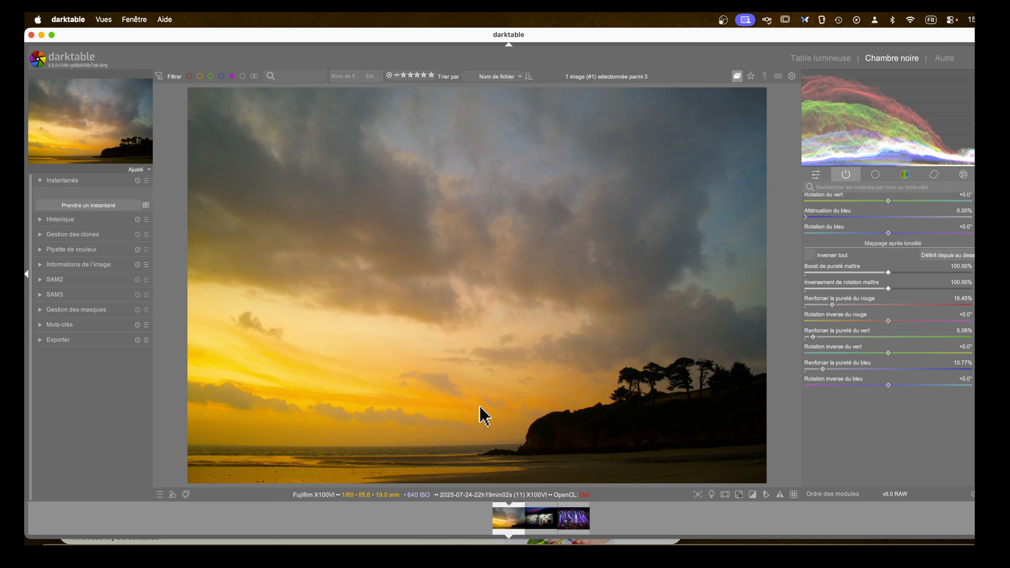
pyautogui.moveTo(823, 368); pyautogui.dragTo(825, 369)
# Set AgX's inverse rotation to +1.9° for blue, +1.2° for red and -6.1° for green
pyautogui.moveTo(888, 386)
pyautogui.mouseDown()
pyautogui.moveTo(854, 385)
pyautogui.moveTo(918, 386)
pyautogui.moveTo(832, 386)
pyautogui.moveTo(888, 386)
pyautogui.moveTo(877, 386)
pyautogui.mouseUp()
pyautogui.moveTo(889, 386); pyautogui.dragTo(893, 386)
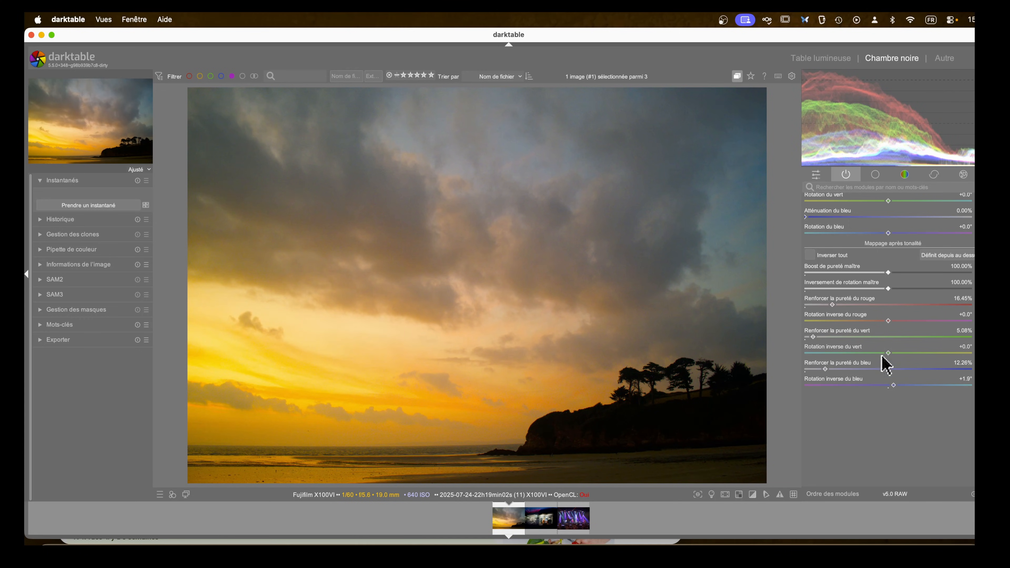
pyautogui.click(888, 321)
pyautogui.moveTo(888, 321)
pyautogui.mouseDown()
pyautogui.moveTo(877, 322)
pyautogui.moveTo(927, 325)
pyautogui.moveTo(862, 326)
pyautogui.moveTo(891, 324)
pyautogui.mouseUp()
pyautogui.moveTo(887, 353)
pyautogui.mouseDown()
pyautogui.moveTo(878, 354)
pyautogui.moveTo(900, 354)
pyautogui.moveTo(871, 354)
pyautogui.mouseUp()
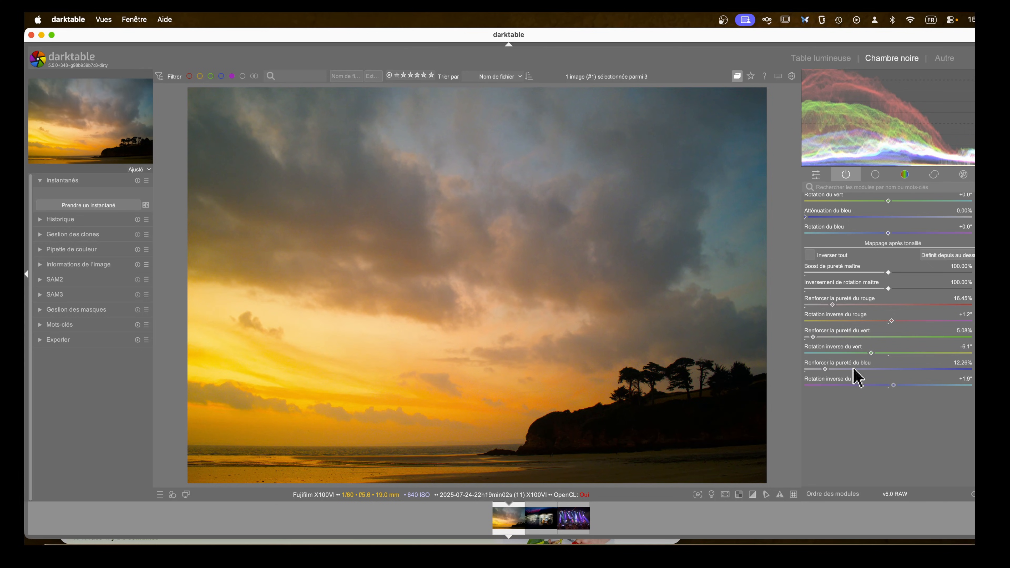
# Set AgX's Boost de pureté maître to 107.55% and Inversement de rotation maître to 61.63%
pyautogui.click(888, 274)
pyautogui.moveTo(888, 273)
pyautogui.mouseDown()
pyautogui.moveTo(968, 279)
pyautogui.moveTo(744, 264)
pyautogui.moveTo(888, 272)
pyautogui.mouseUp()
pyautogui.moveTo(949, 284); pyautogui.dragTo(857, 288)
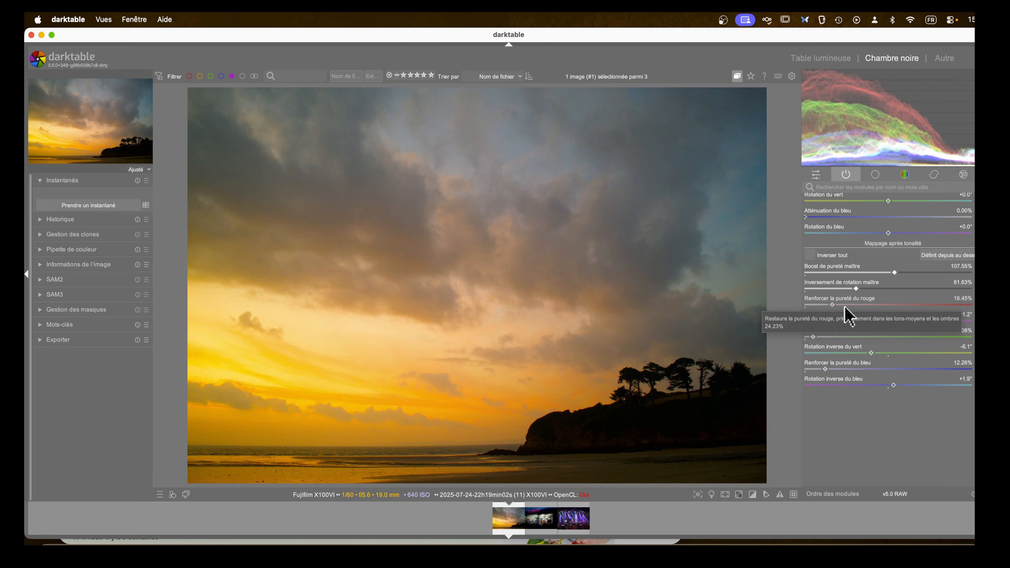
# Collapse AgX and enable the Réduction du bruit (profil) and Correction des objectifs modules, returning to the active modules
pyautogui.scroll(6, 846, 324)
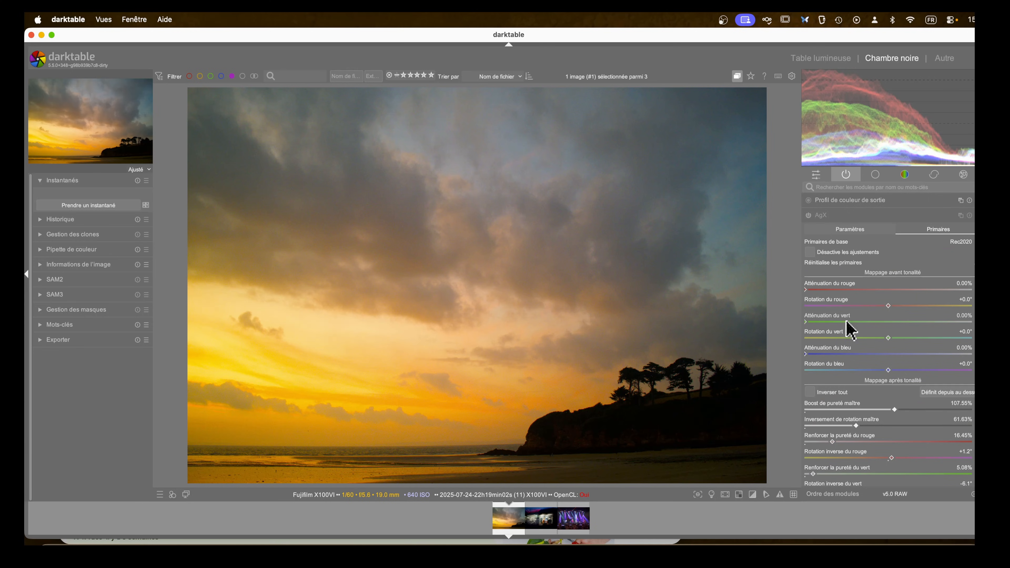
pyautogui.click(822, 217)
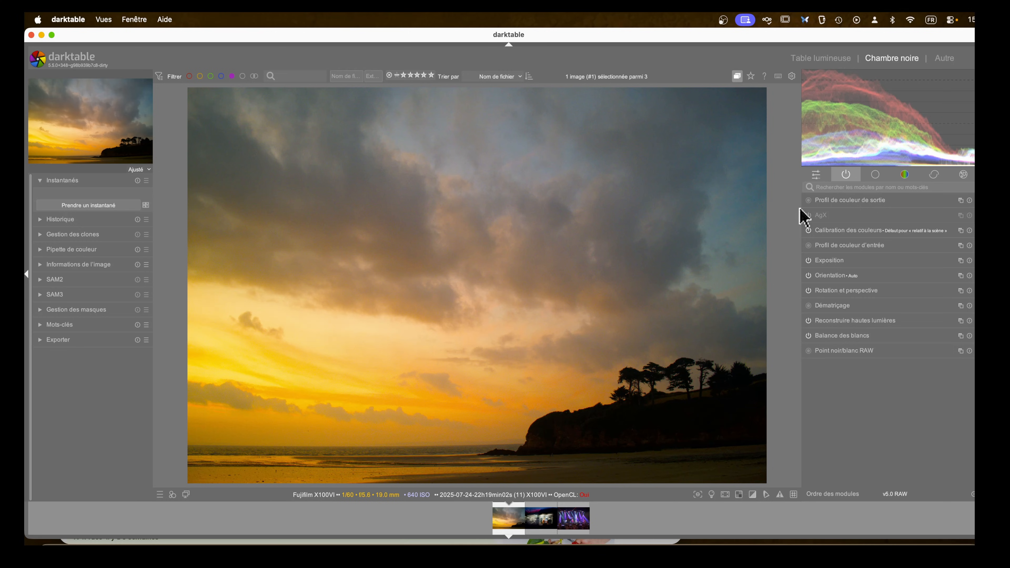
pyautogui.click(935, 176)
pyautogui.click(808, 306)
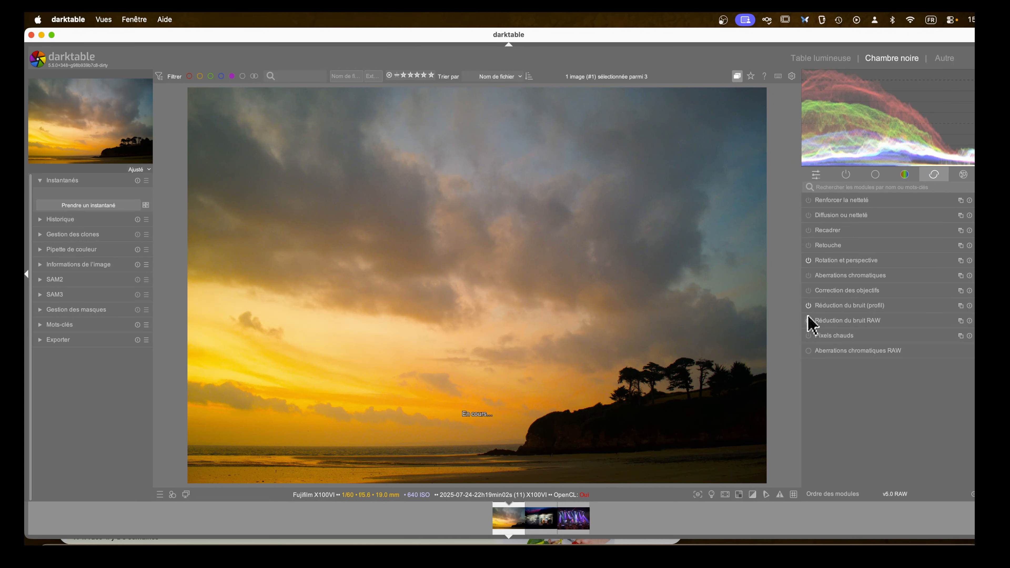
pyautogui.click(809, 290)
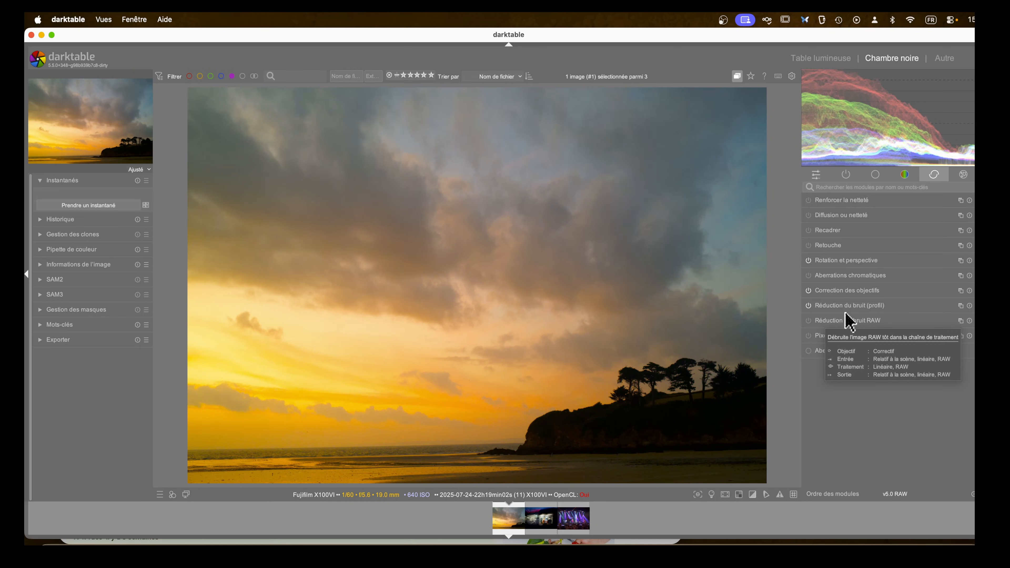
pyautogui.click(847, 176)
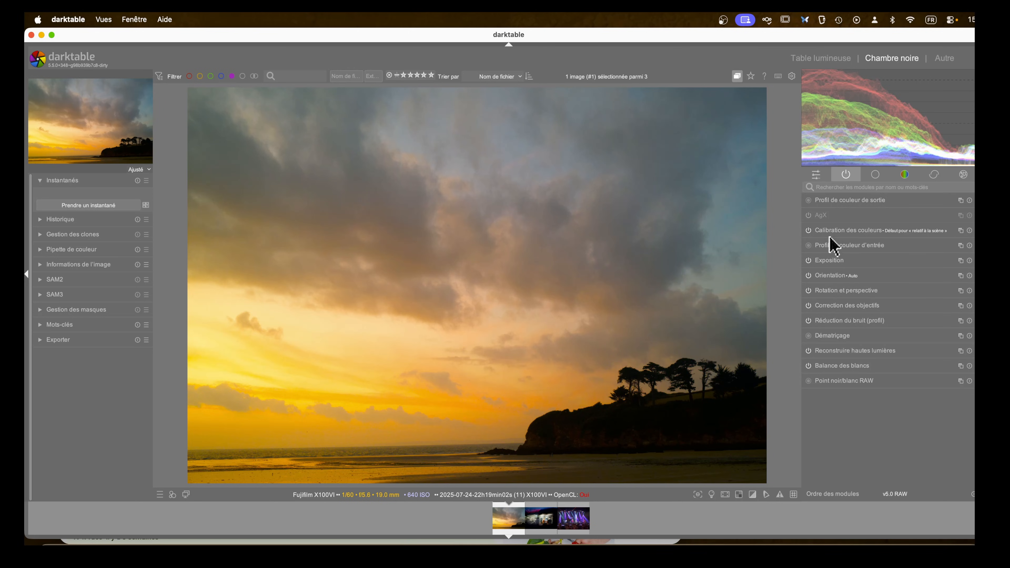
# Try a diagonal gradient mask across the sky on the existing Calibration des couleurs module, then reset the module
pyautogui.moveTo(833, 238)
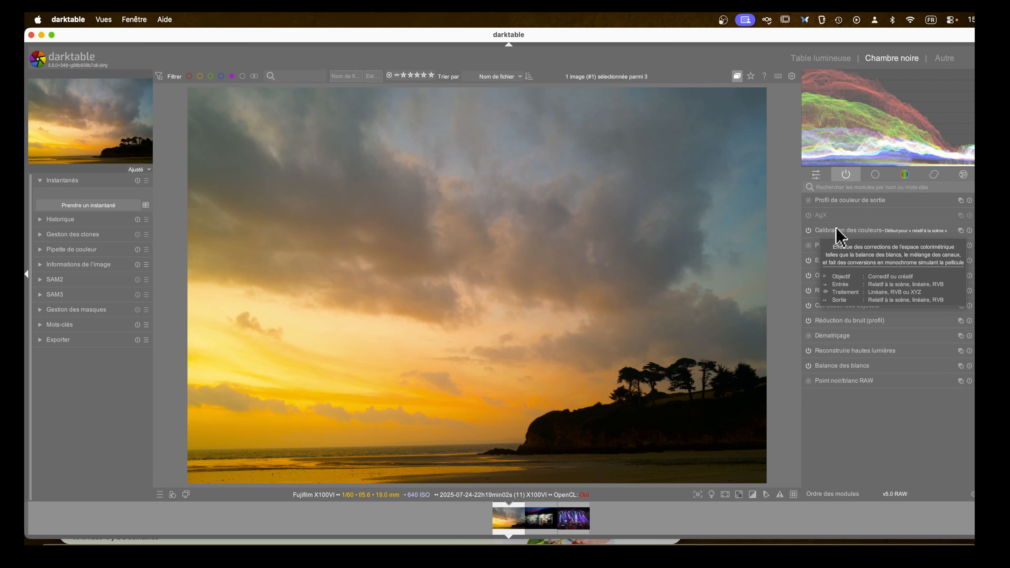
pyautogui.click(837, 230)
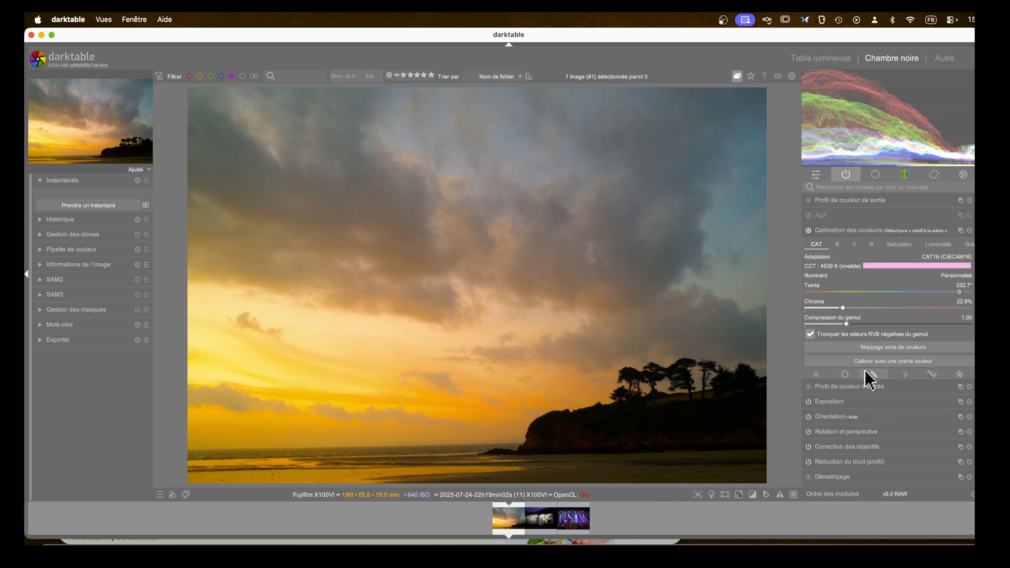
pyautogui.click(867, 375)
pyautogui.scroll(-3, 885, 422)
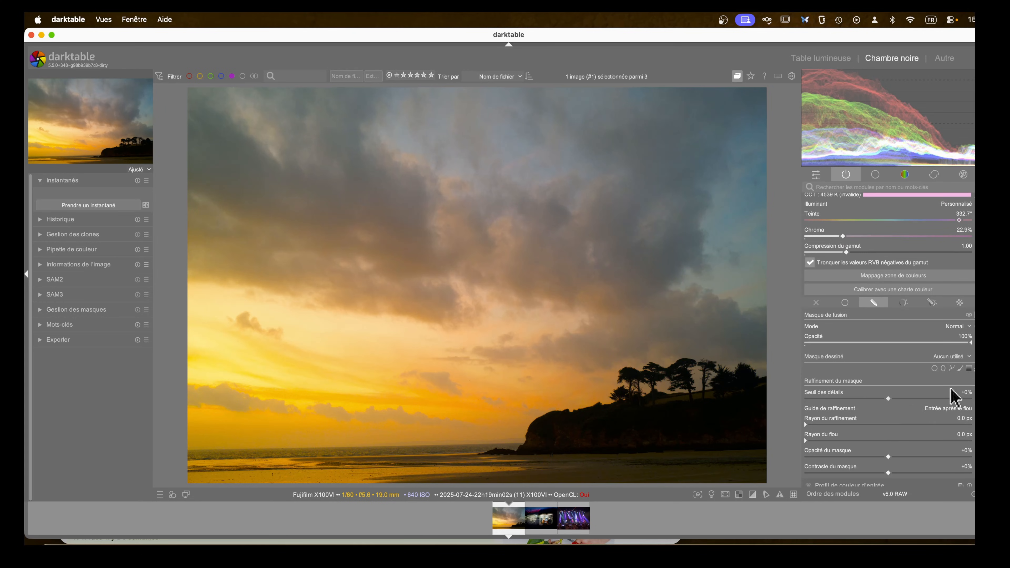
pyautogui.click(969, 369)
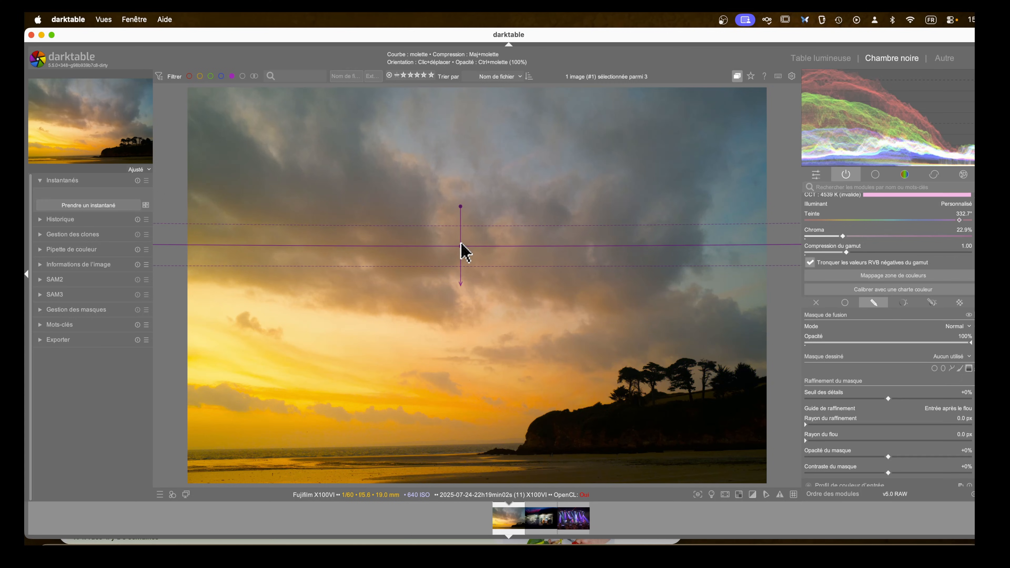
pyautogui.moveTo(461, 238); pyautogui.dragTo(493, 206)
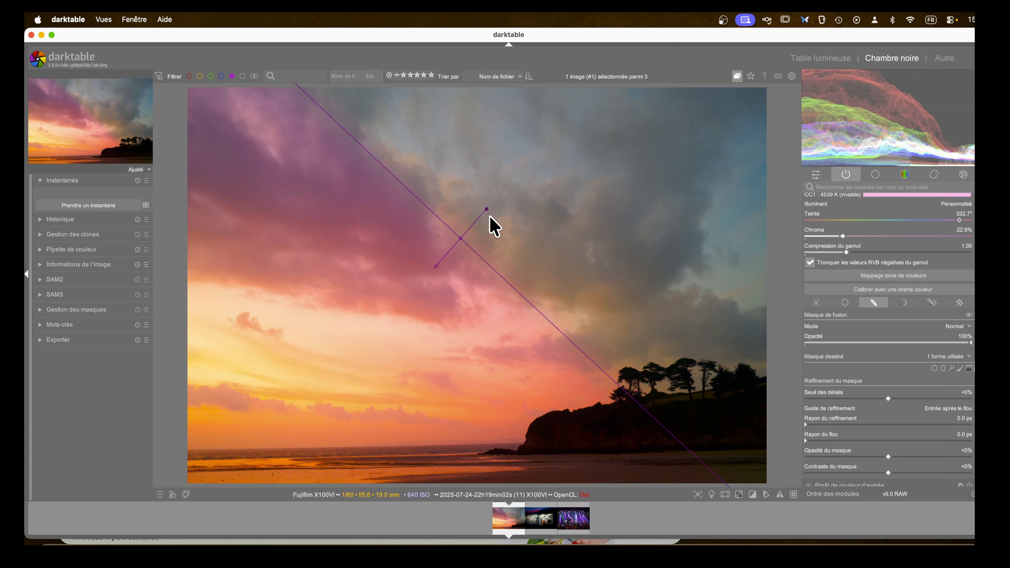
pyautogui.moveTo(460, 238); pyautogui.dragTo(465, 235)
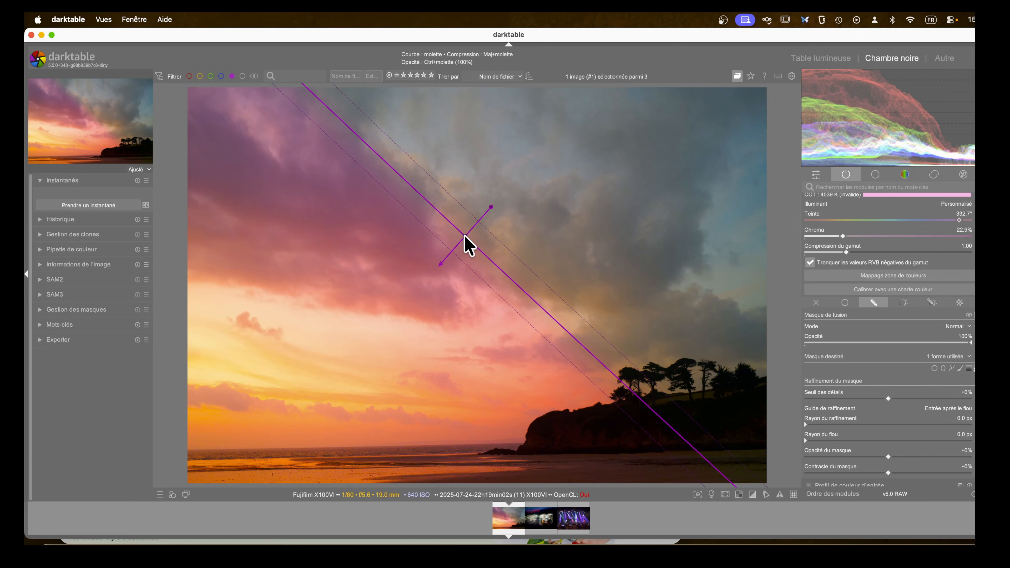
pyautogui.scroll(3, 902, 327)
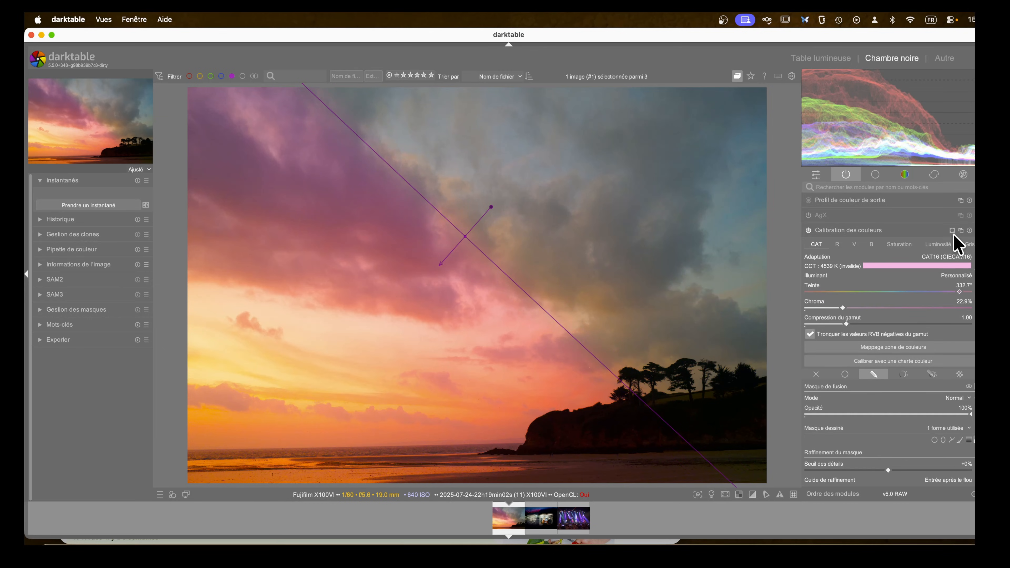
pyautogui.click(969, 231)
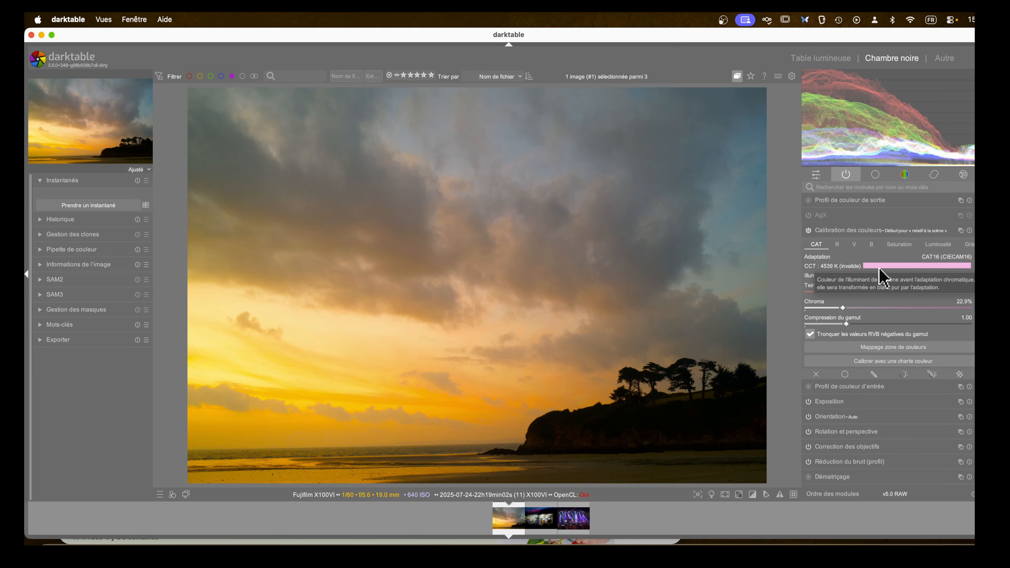
# Try a diagonal gradient mask on Calibration des couleurs with the D and Personnalisé illuminants, then reset and collapse the module
pyautogui.click(881, 376)
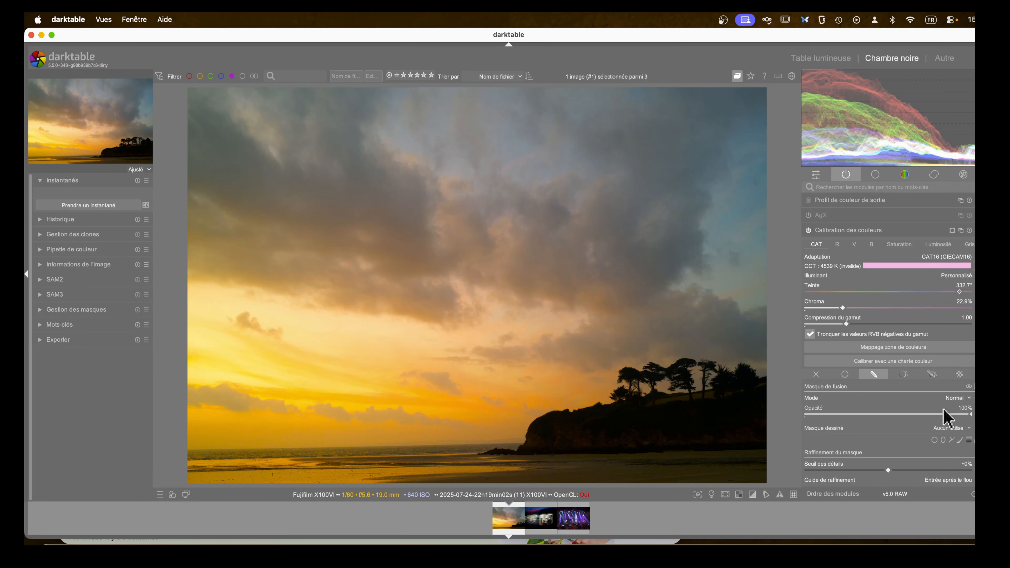
pyautogui.click(969, 440)
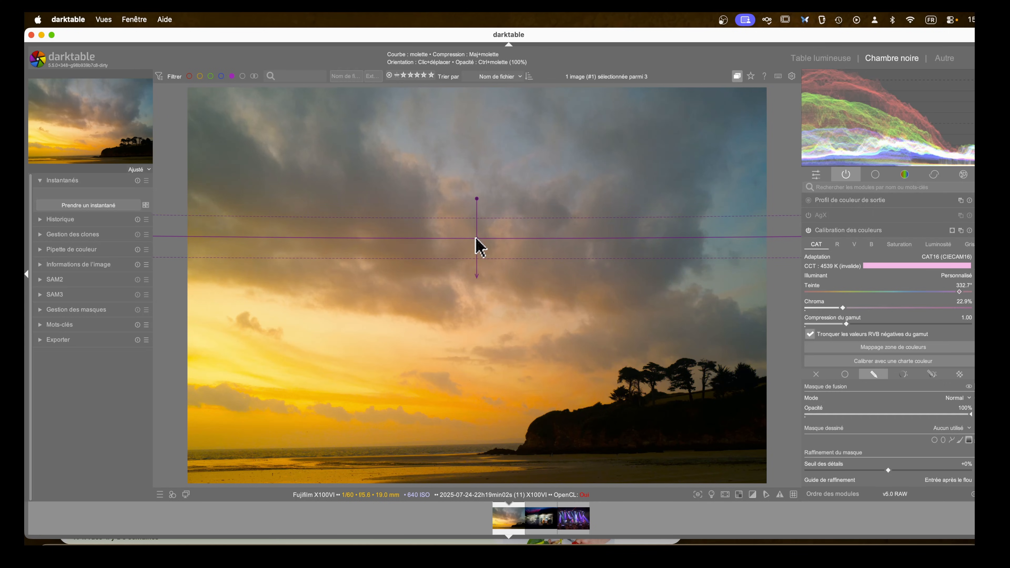
pyautogui.click(477, 238)
pyautogui.moveTo(476, 204); pyautogui.dragTo(497, 211)
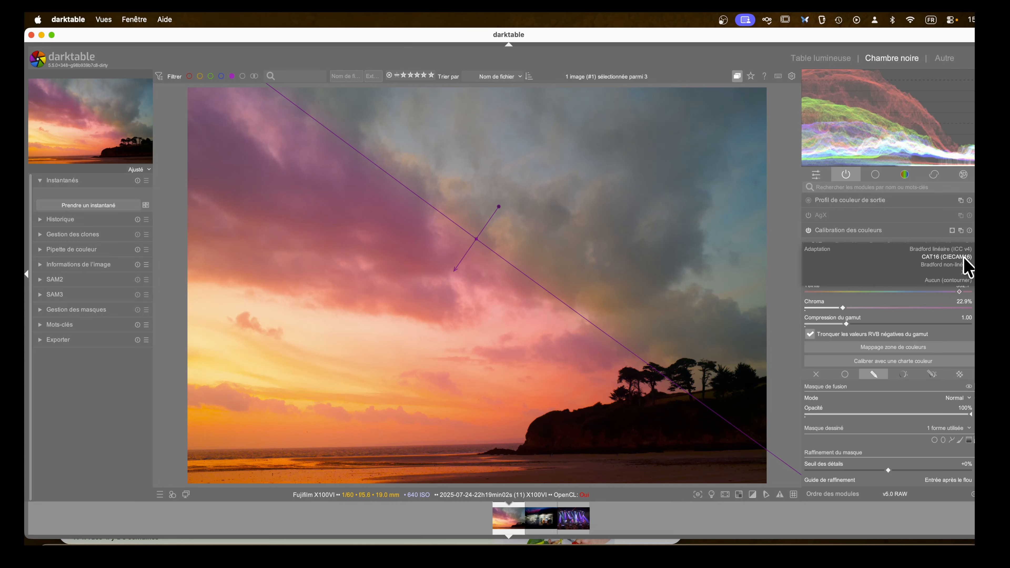
pyautogui.click(967, 276)
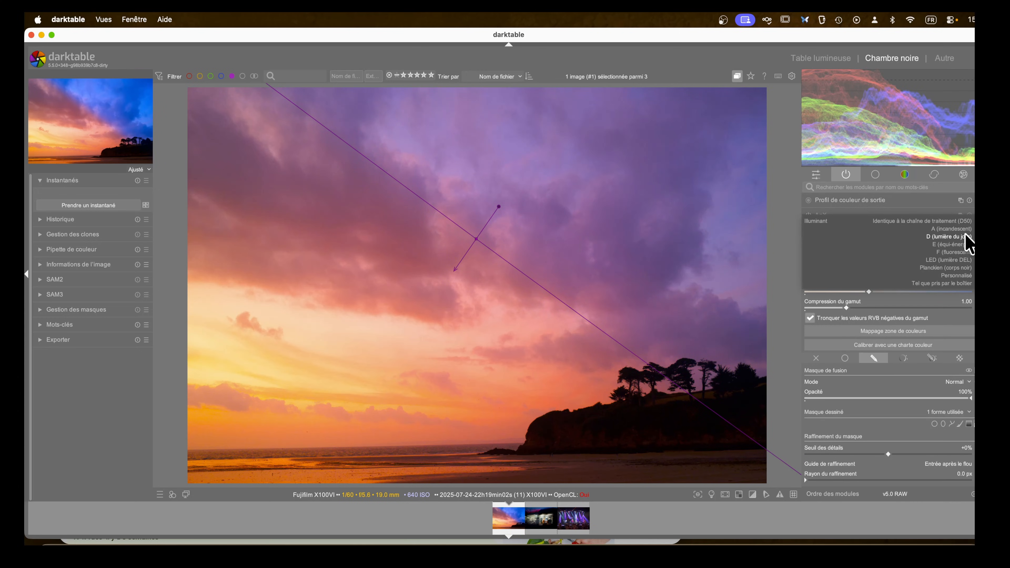
pyautogui.click(965, 274)
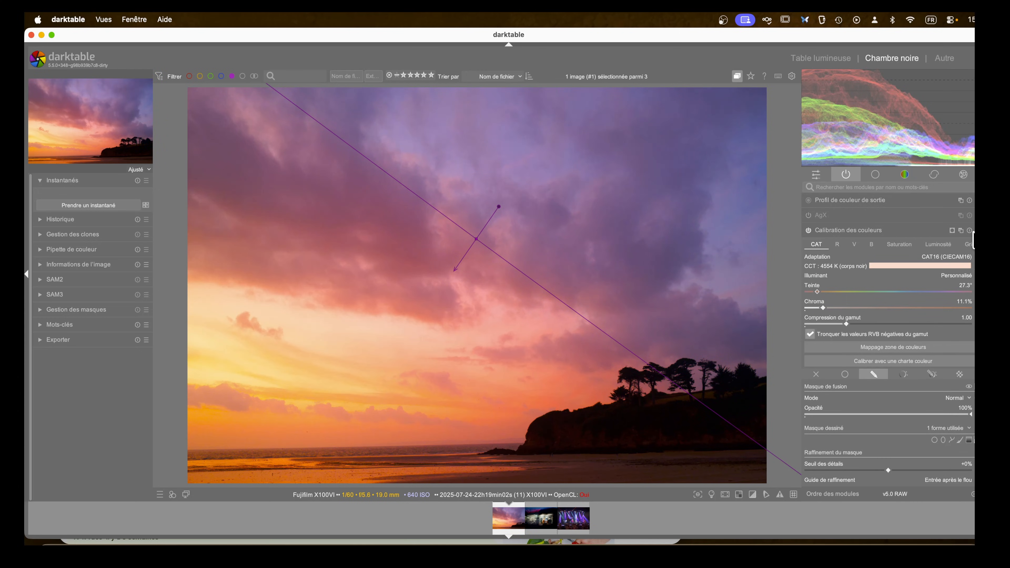
pyautogui.click(970, 231)
pyautogui.click(837, 232)
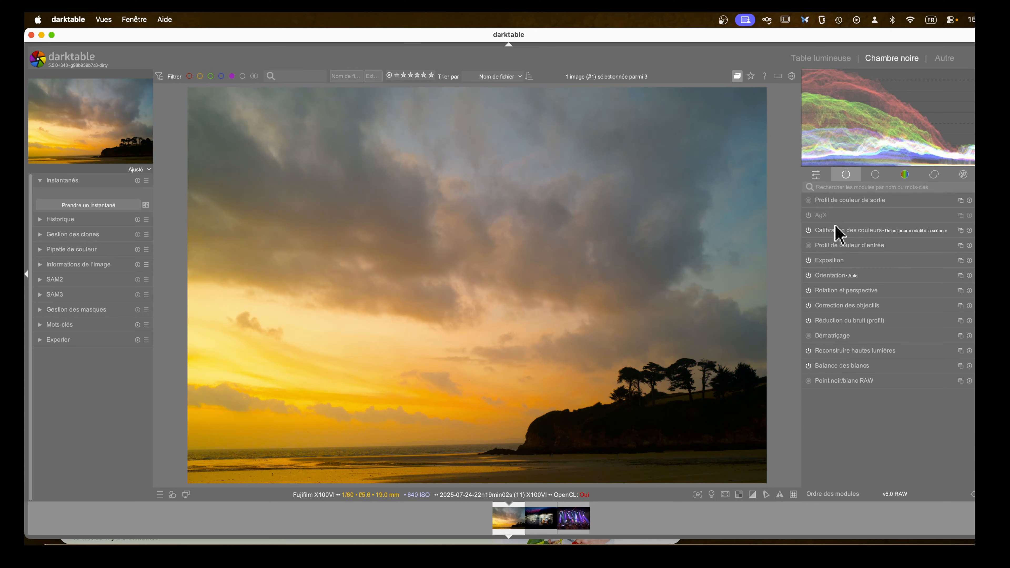
# Create a new instance of Calibration des couleurs and name it "ciel"
pyautogui.click(836, 227)
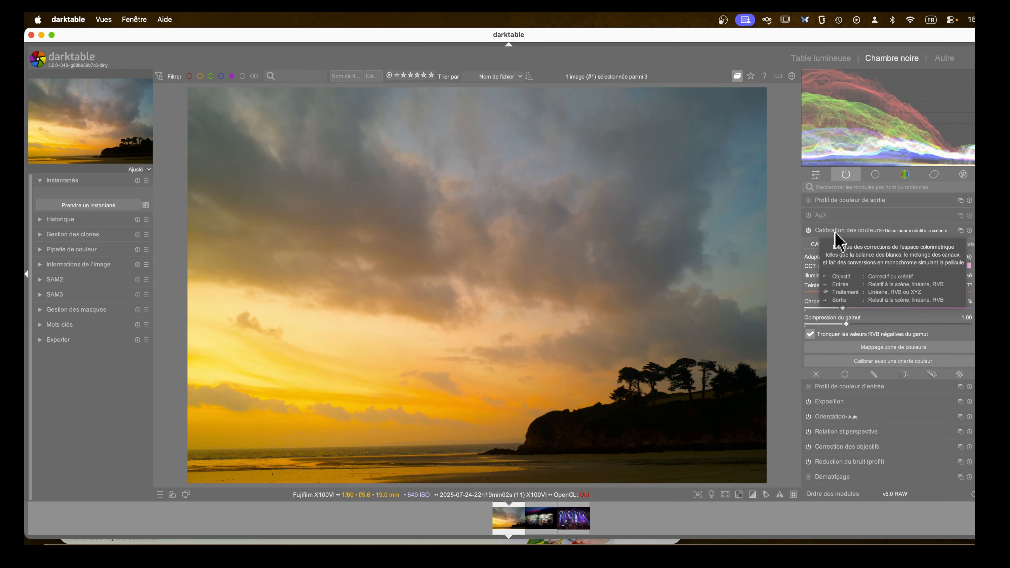
pyautogui.rightClick(961, 231)
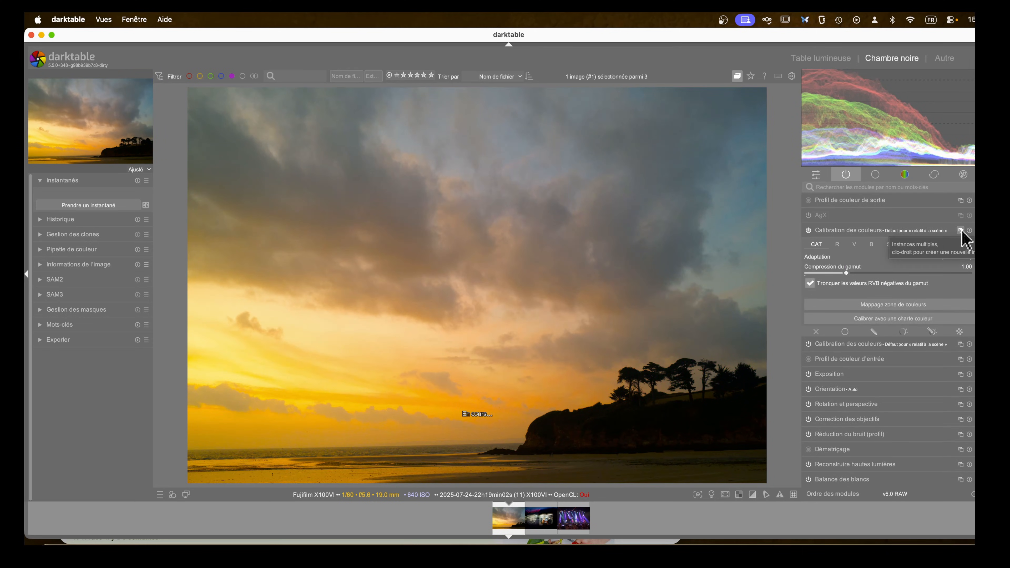
pyautogui.keyDown('ctrl'); pyautogui.click(926, 230); pyautogui.keyUp('ctrl')
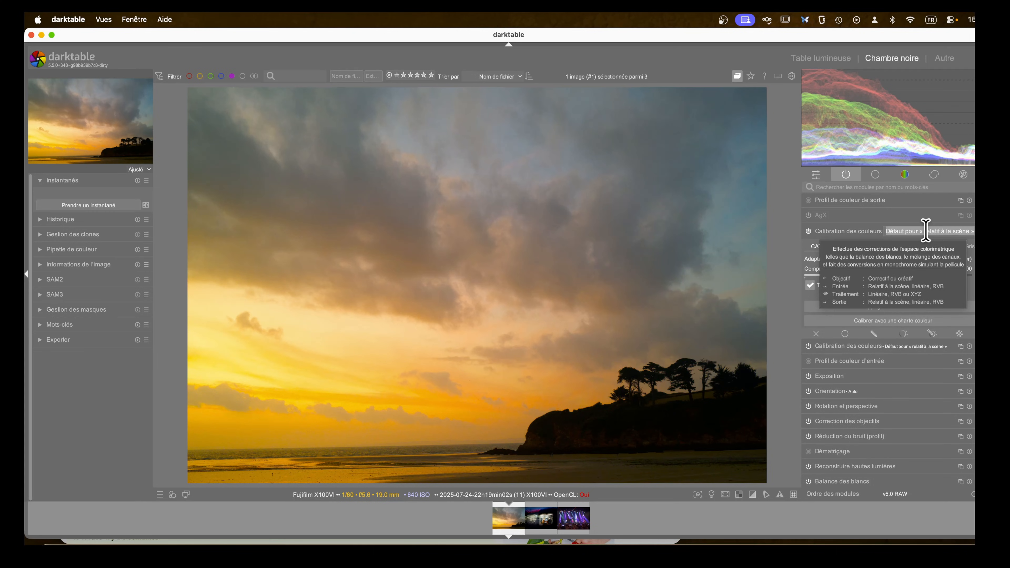
pyautogui.write('ciel')
pyautogui.press('Return')
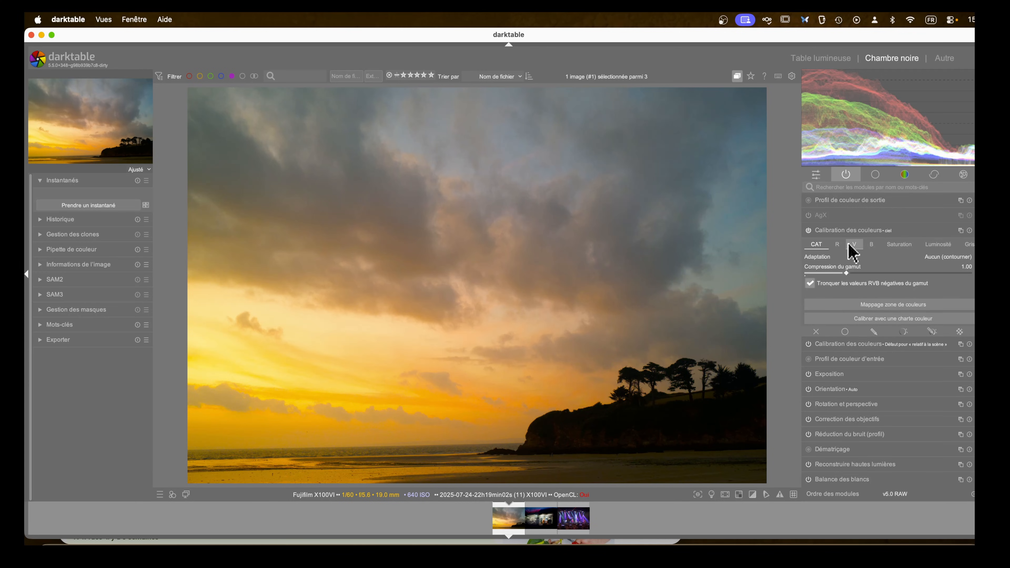
# Set the ciel instance to CAT16 (CIECAM16) adaptation and a Personnalisé illuminant with Teinte 76.1° and Chroma 15.4%
pyautogui.click(931, 258)
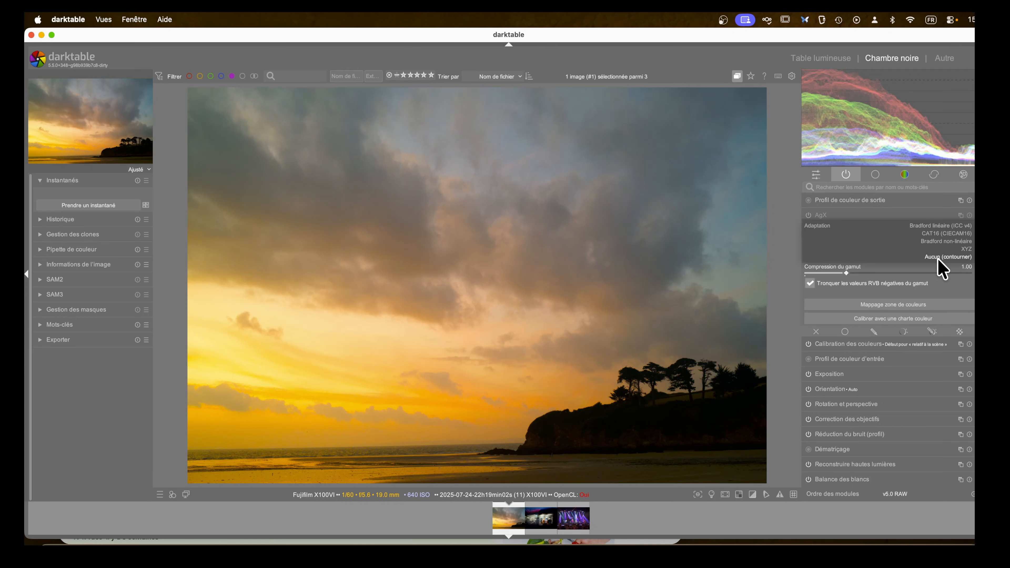
pyautogui.click(945, 249)
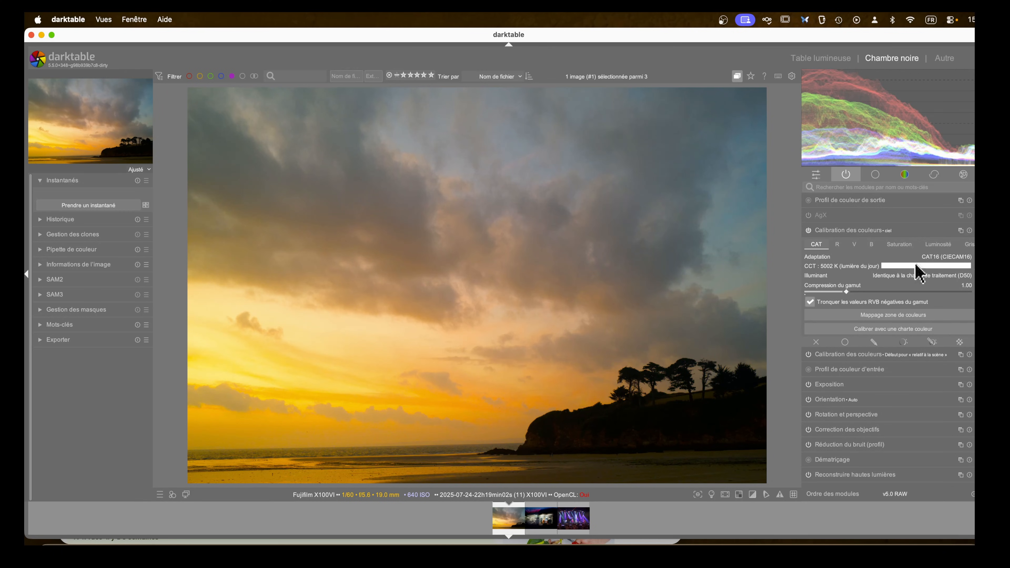
pyautogui.click(965, 276)
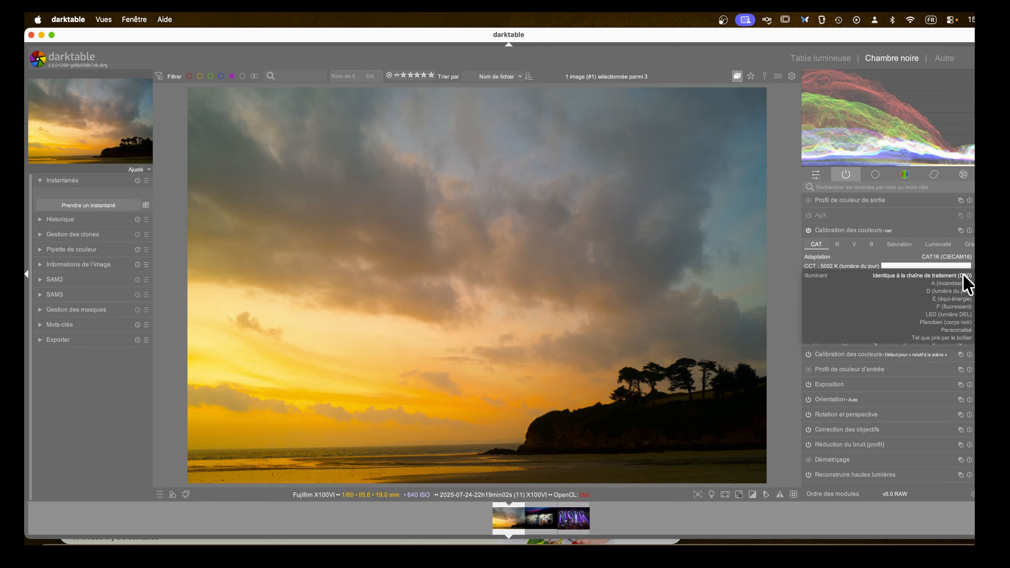
pyautogui.click(956, 331)
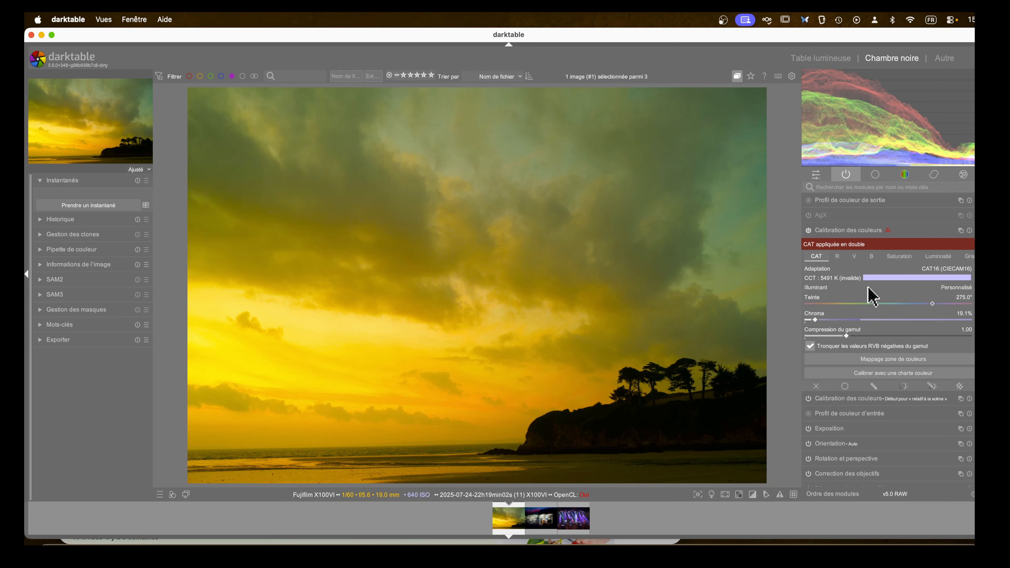
pyautogui.moveTo(931, 304); pyautogui.dragTo(812, 325)
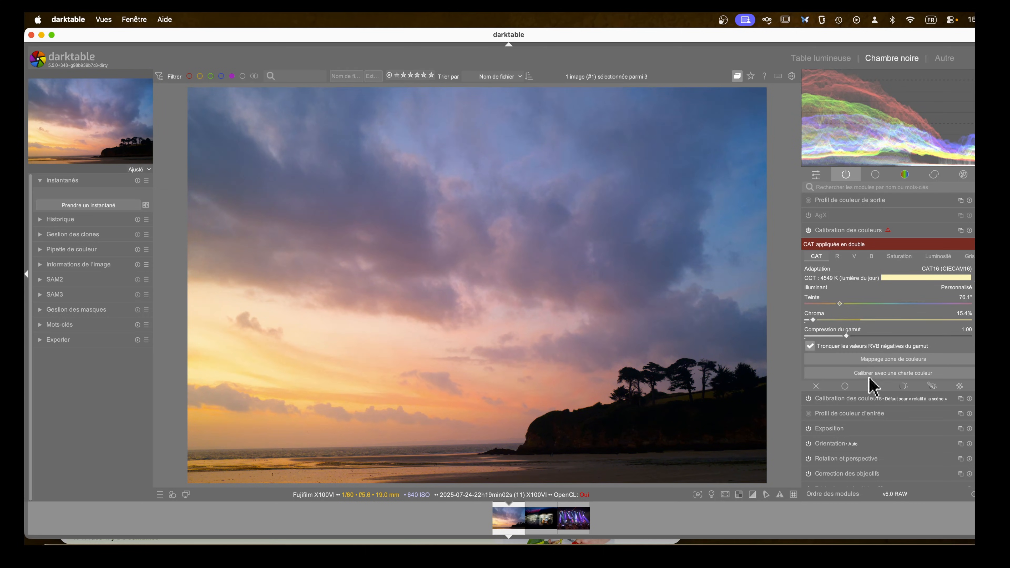
# Limit the ciel instance to the upper-right sky with a diagonal gradient mask, widening its compression to 10.74%
pyautogui.click(874, 387)
pyautogui.click(969, 452)
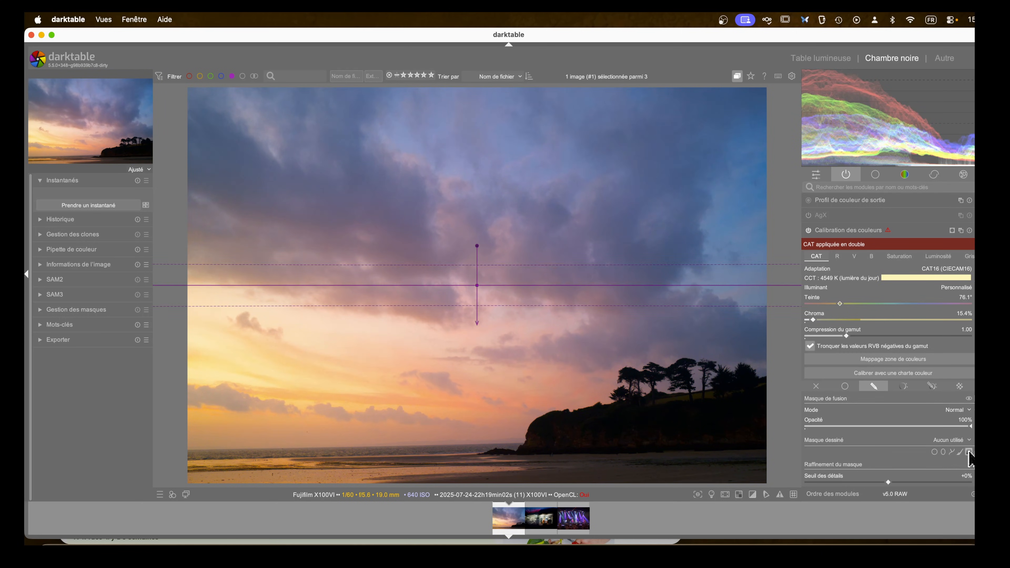
pyautogui.moveTo(527, 225); pyautogui.dragTo(548, 199)
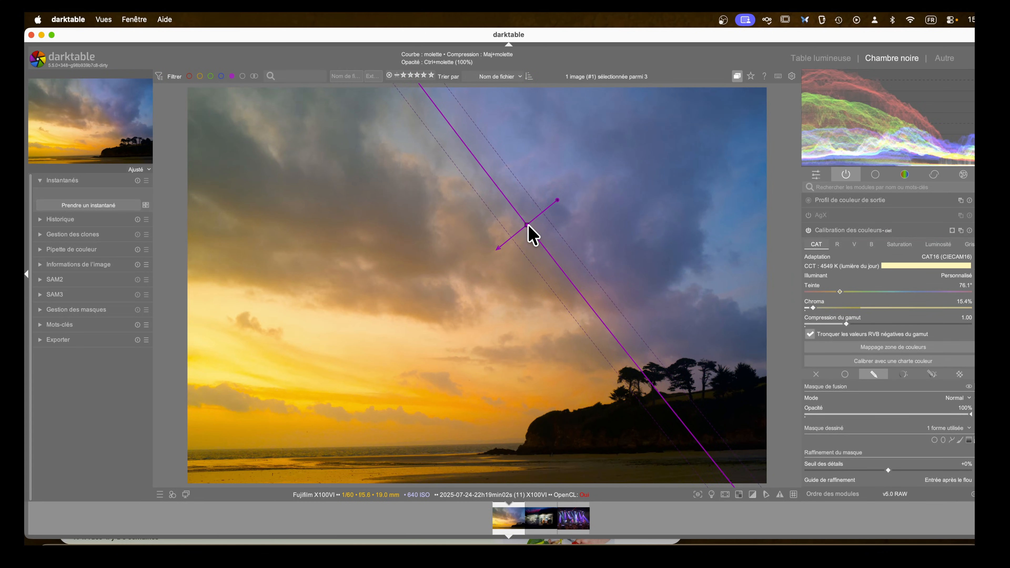
pyautogui.keyDown('shift'); pyautogui.scroll(6, 529, 225); pyautogui.keyUp('shift')
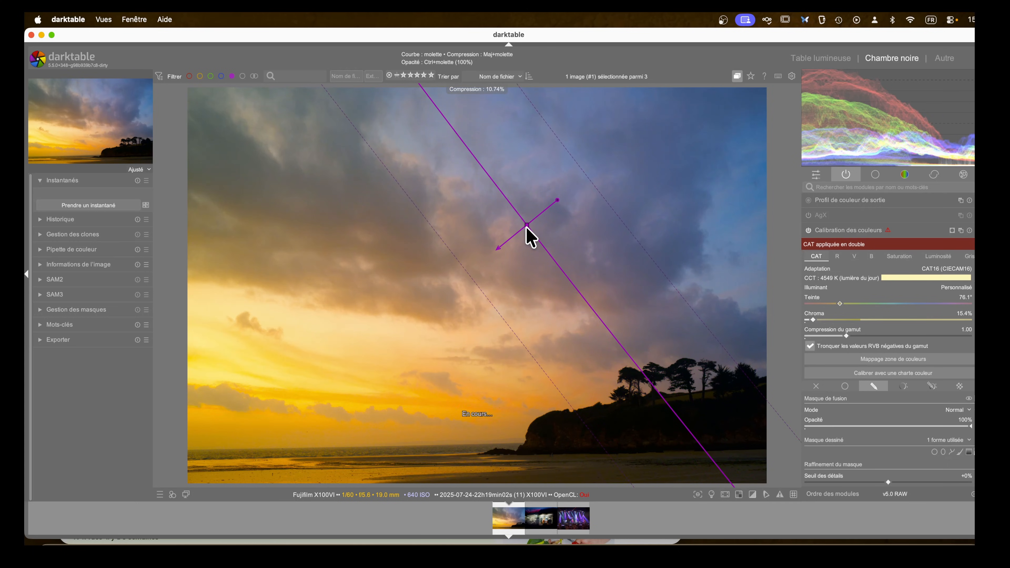
pyautogui.moveTo(558, 200)
pyautogui.mouseDown()
pyautogui.moveTo(545, 190)
pyautogui.moveTo(541, 205)
pyautogui.moveTo(552, 194)
pyautogui.mouseUp()
pyautogui.moveTo(528, 230); pyautogui.dragTo(543, 215)
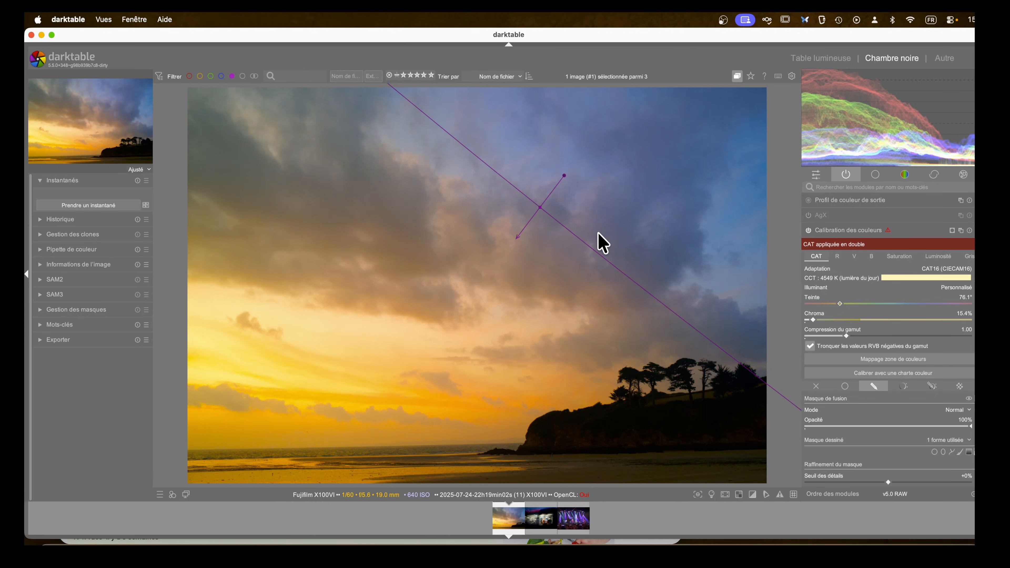
# Compare the photo with the ciel instance of Calibration des couleurs switched on and off
pyautogui.press('m')
pyautogui.press('m')
pyautogui.click(808, 231)
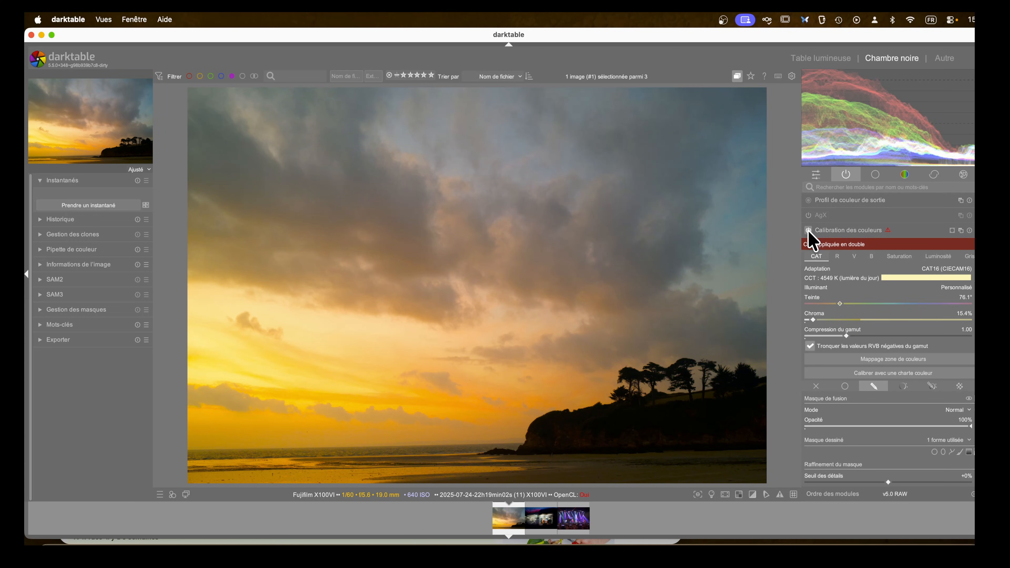
pyautogui.click(808, 231)
pyautogui.click(808, 231)
pyautogui.click(808, 231)
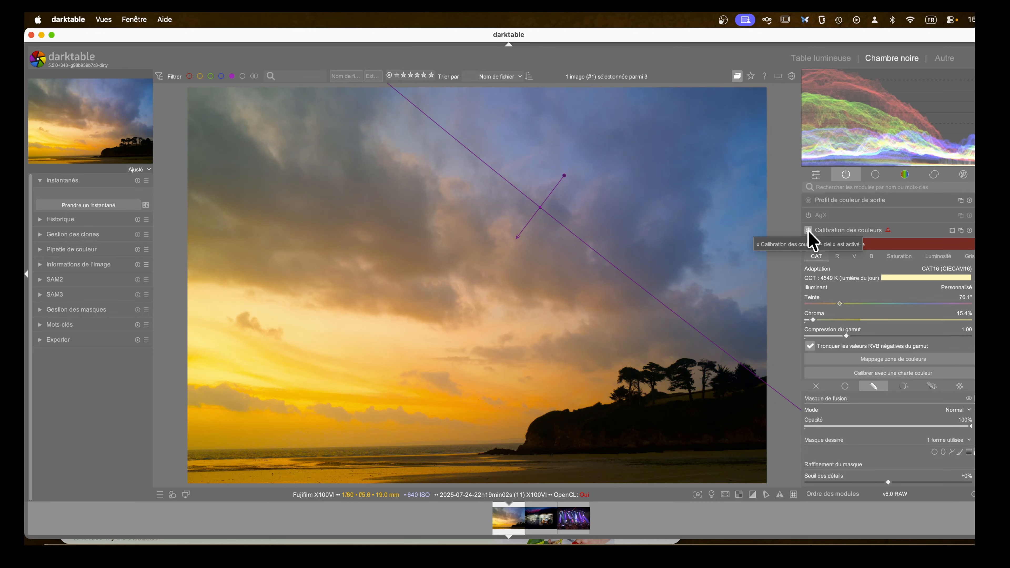
pyautogui.click(809, 230)
pyautogui.click(808, 231)
pyautogui.click(808, 231)
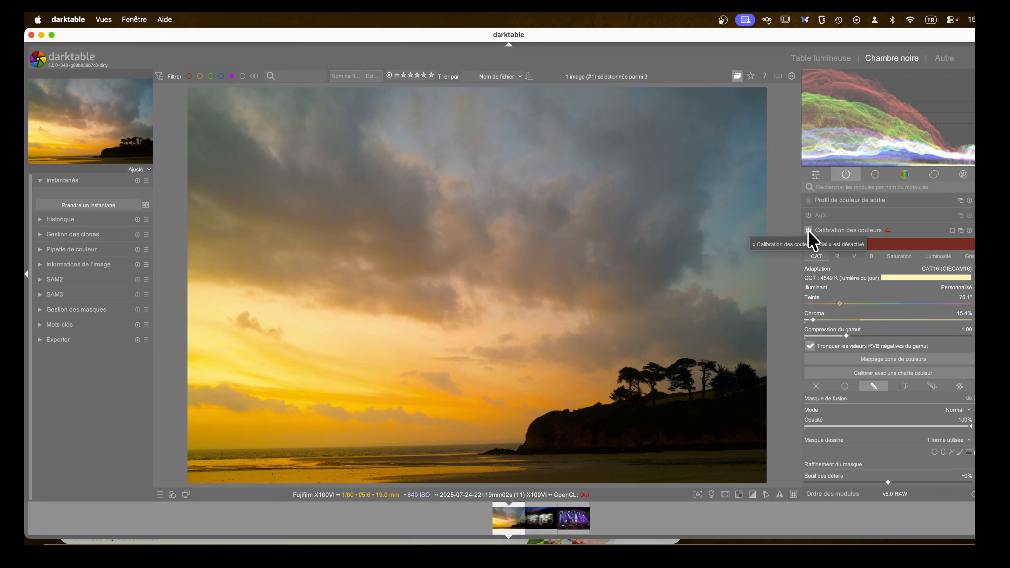
# Re-enable the ciel instance of Calibration des couleurs, rotate its gradient mask slightly, and lower its blending opacity to 82%
pyautogui.click(809, 230)
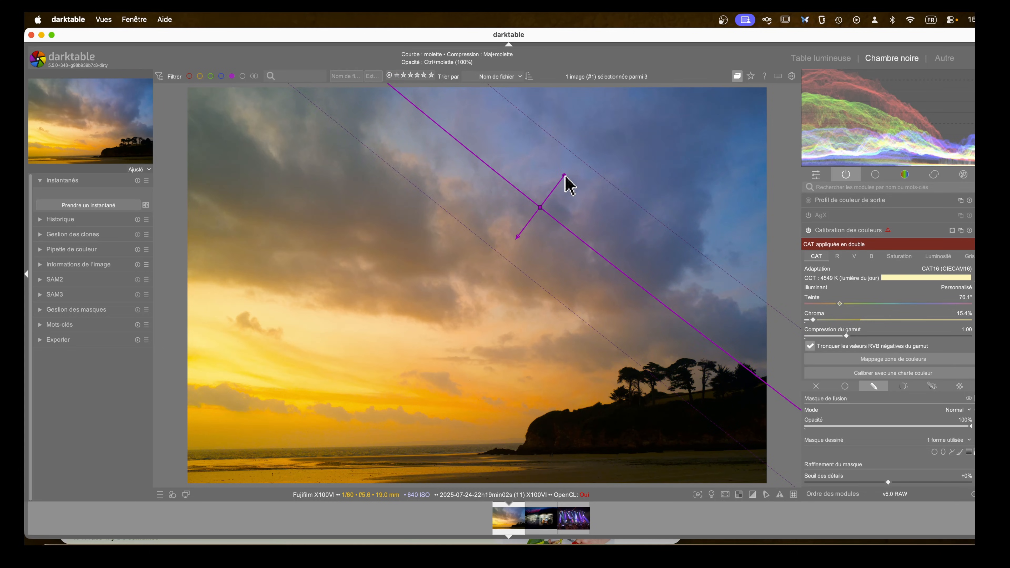
pyautogui.moveTo(565, 176); pyautogui.dragTo(563, 175)
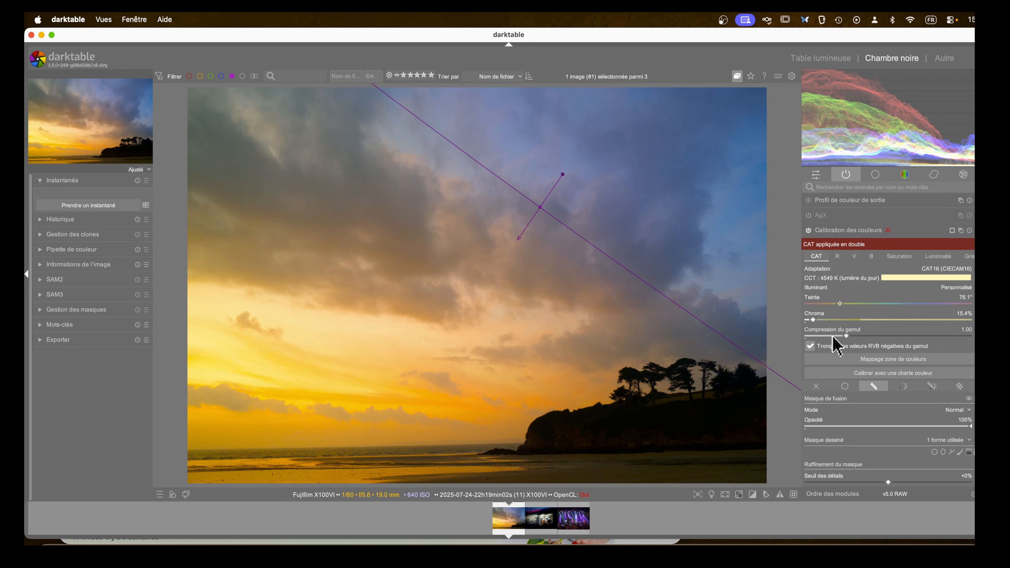
pyautogui.click(850, 385)
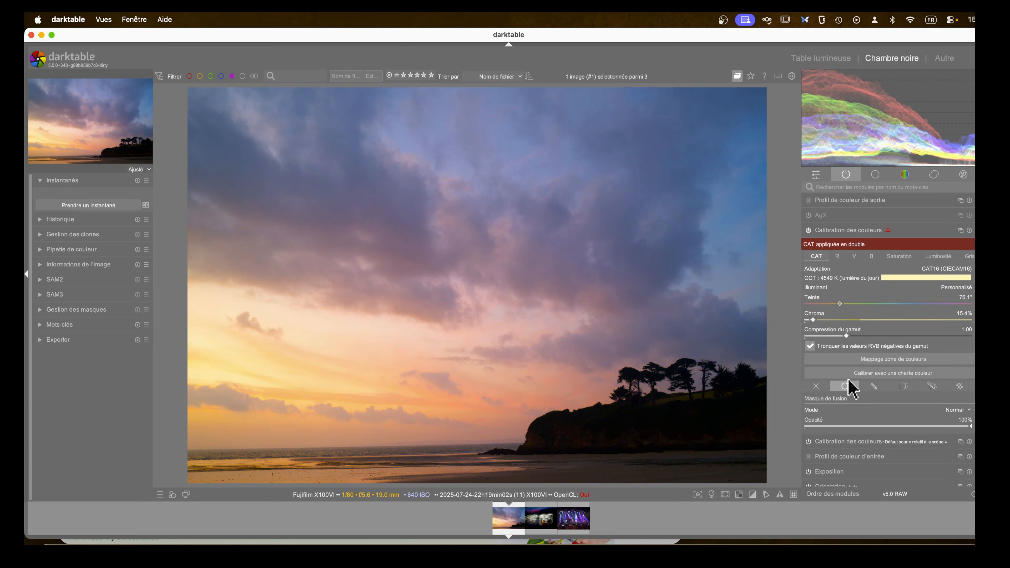
pyautogui.click(874, 386)
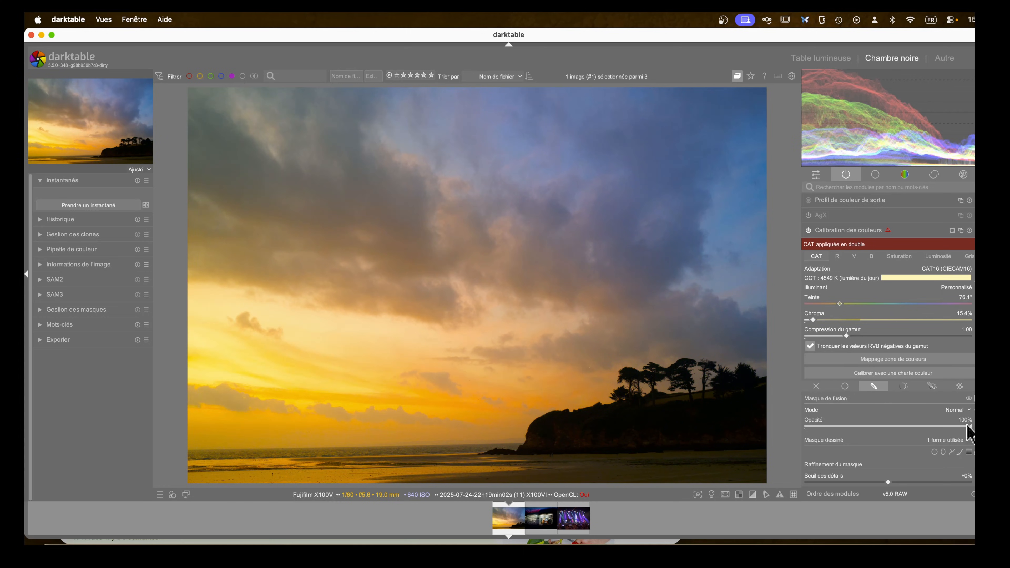
pyautogui.moveTo(966, 428)
pyautogui.mouseDown()
pyautogui.moveTo(803, 422)
pyautogui.moveTo(943, 430)
pyautogui.mouseUp()
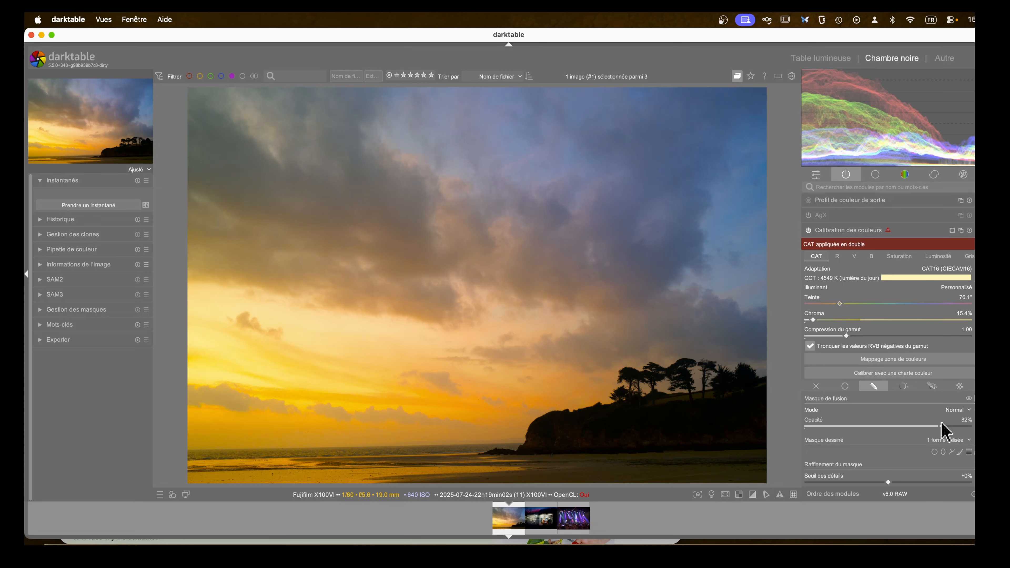
pyautogui.click(836, 230)
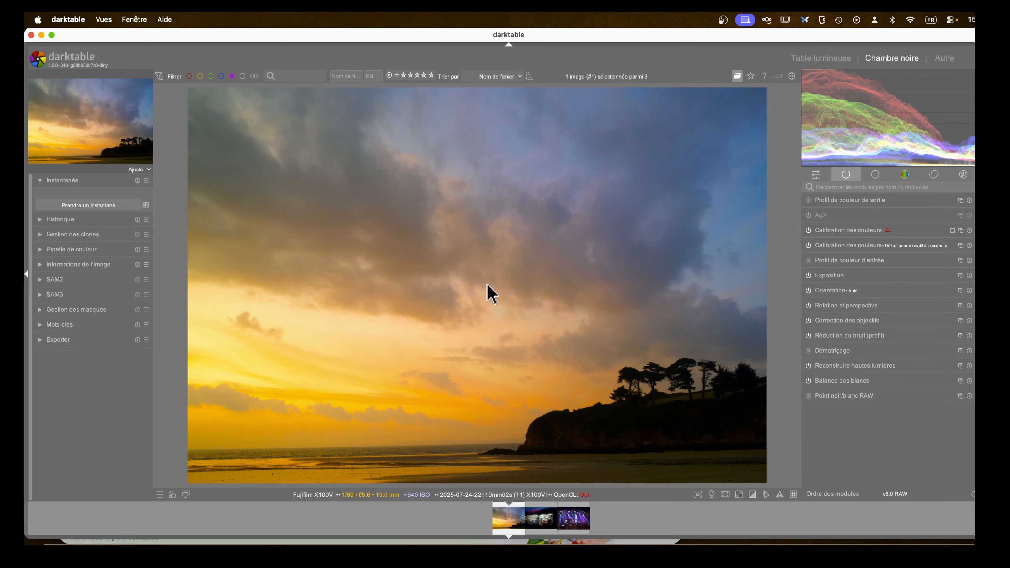
# Enable Contraste local with its Ombres value set to 0%, and return to the list of active modules
pyautogui.click(873, 176)
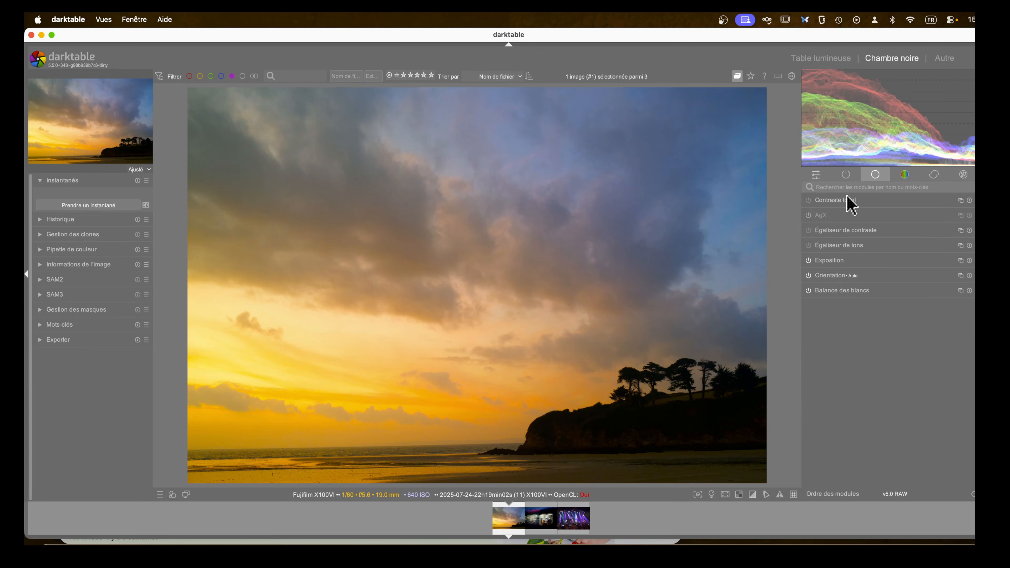
pyautogui.click(809, 199)
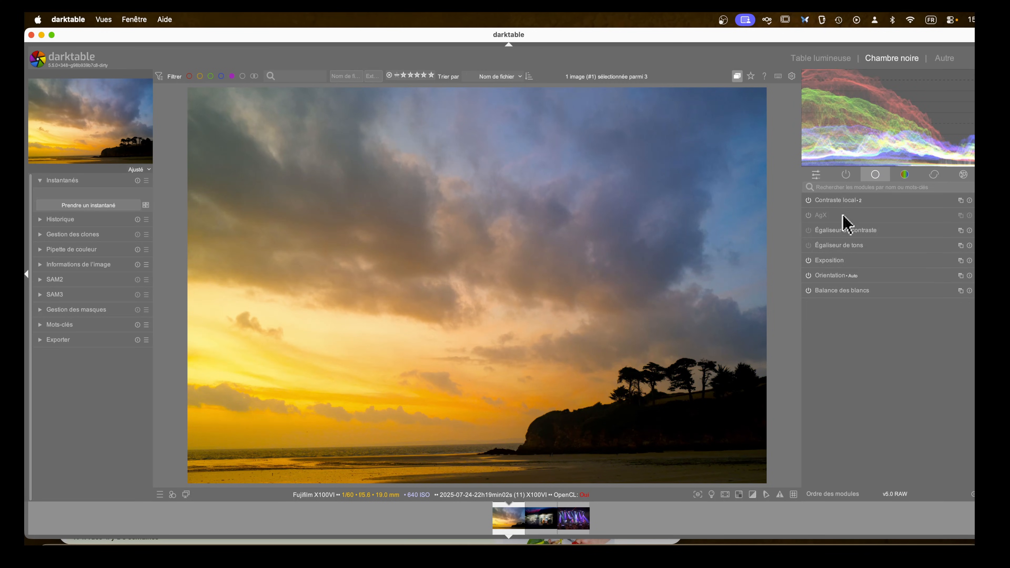
pyautogui.click(837, 201)
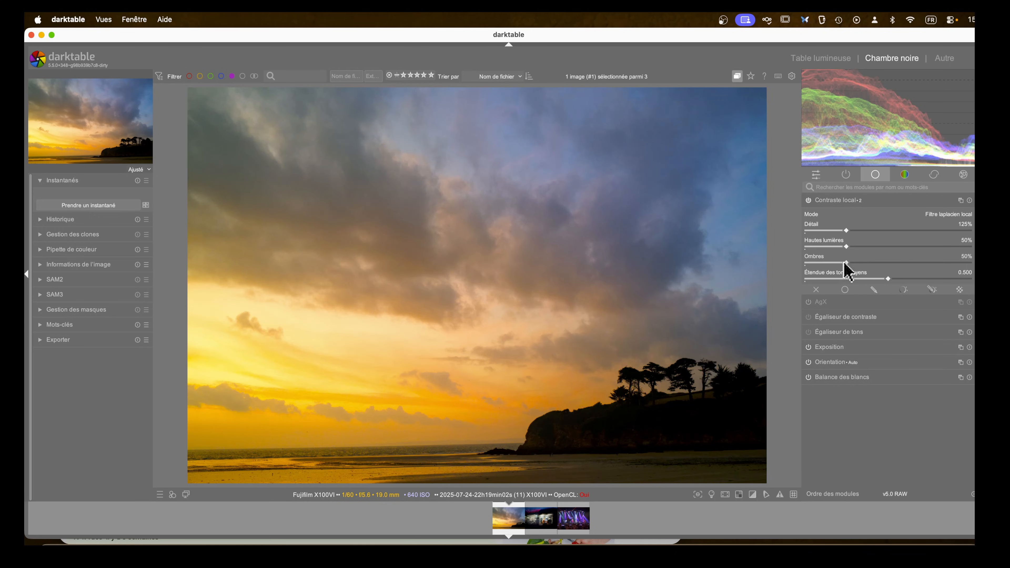
pyautogui.moveTo(845, 263); pyautogui.dragTo(789, 266)
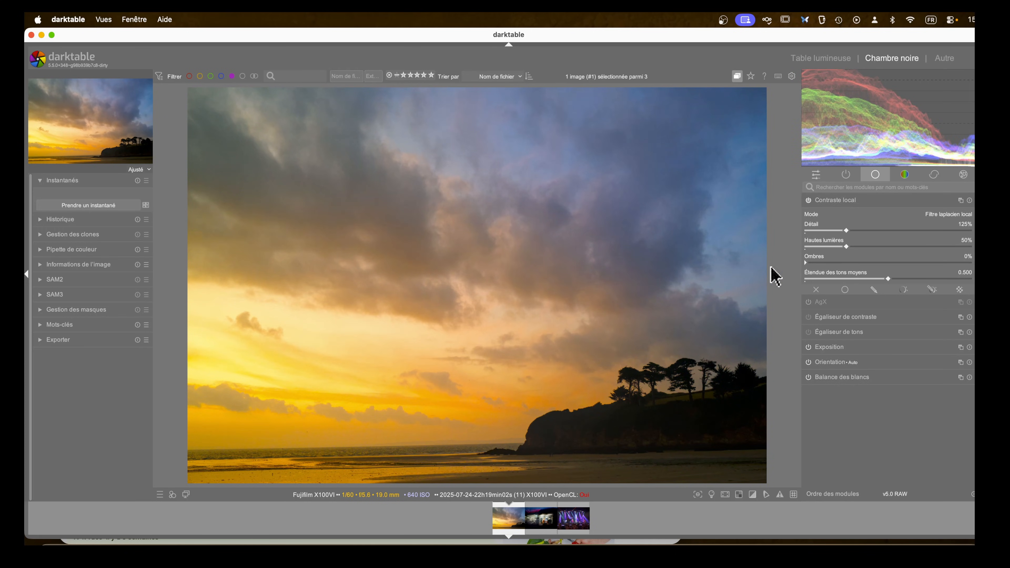
pyautogui.click(826, 201)
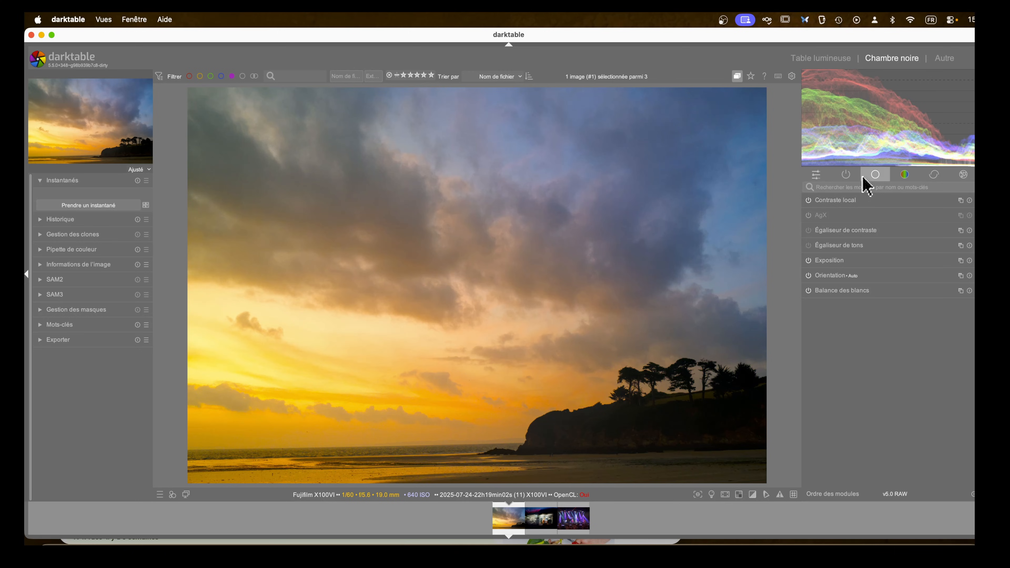
pyautogui.click(847, 175)
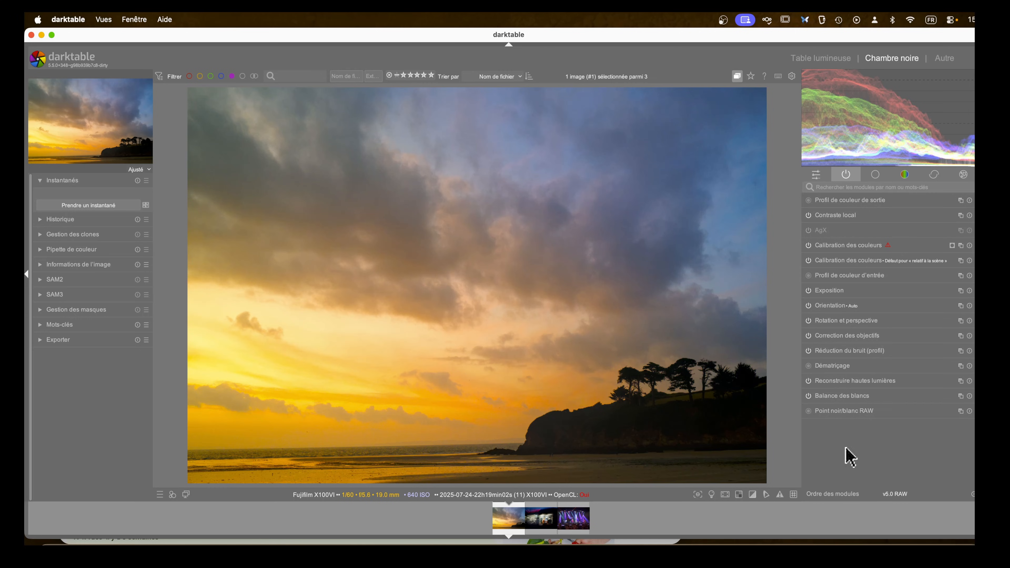